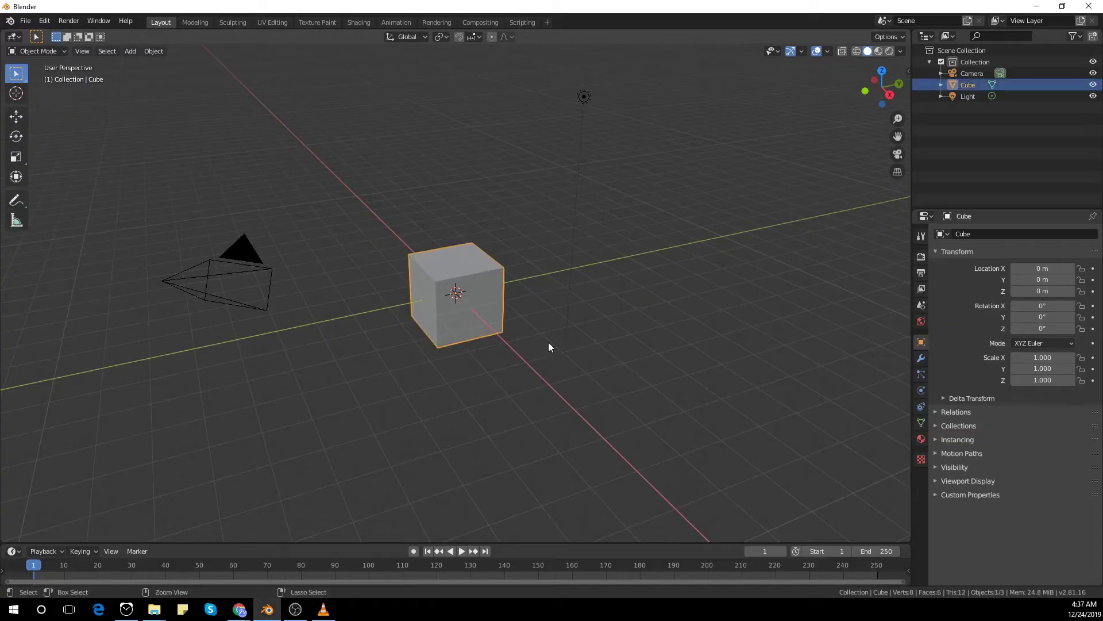
Add a level-2 Subdivision Surface modifier to the cube and scale the object uniformly to about 1.147
{"action": "key", "text": "ctrl+2"}
{"action": "key", "text": "KP_0"}
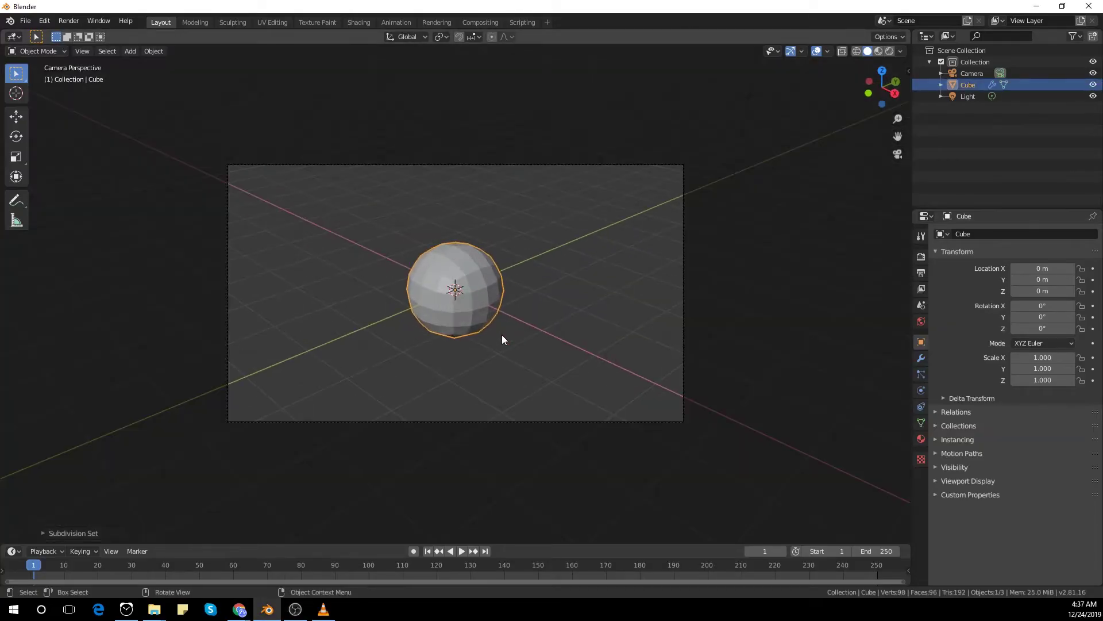
{"action": "middle_click_drag", "start_coordinate": [501, 334], "coordinate": [574, 328]}
{"action": "key", "text": "KP_1"}
{"action": "key", "text": "s"}
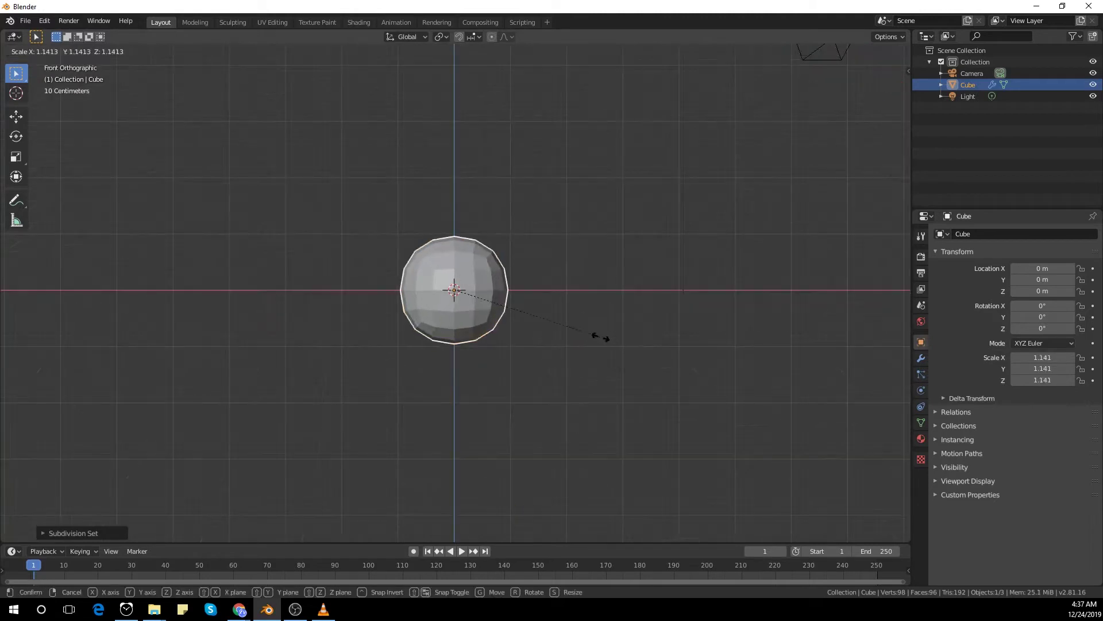
{"action": "left_click", "coordinate": [624, 352]}
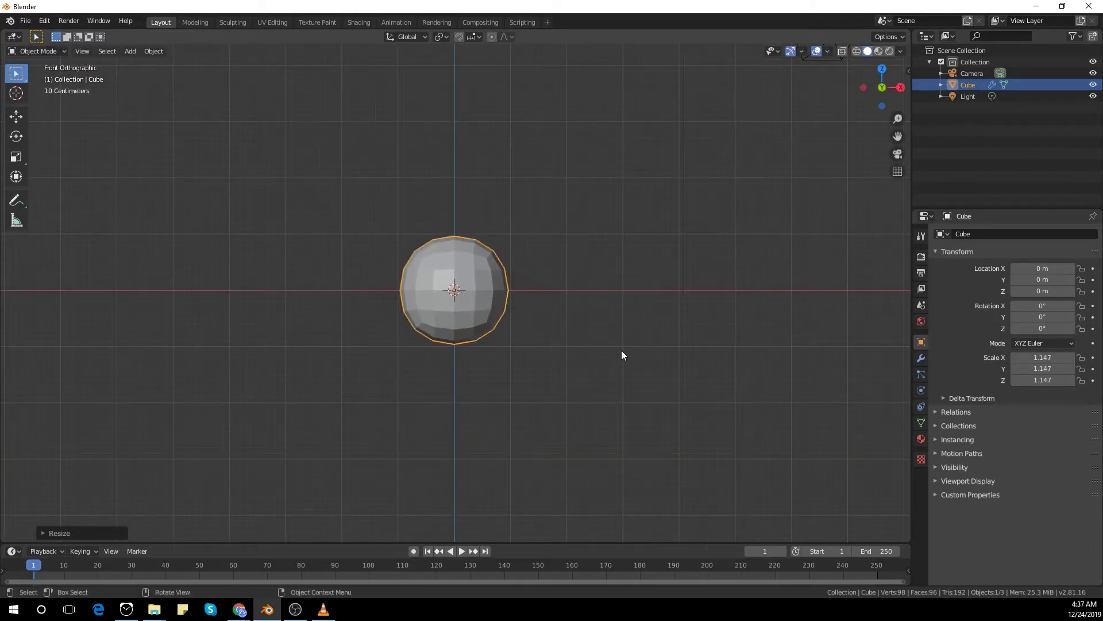
Apply the cube's subdivision modifier and add a new Subdivision Surface with render and viewport levels of 4
{"action": "left_click", "coordinate": [921, 358]}
{"action": "left_click", "coordinate": [996, 270]}
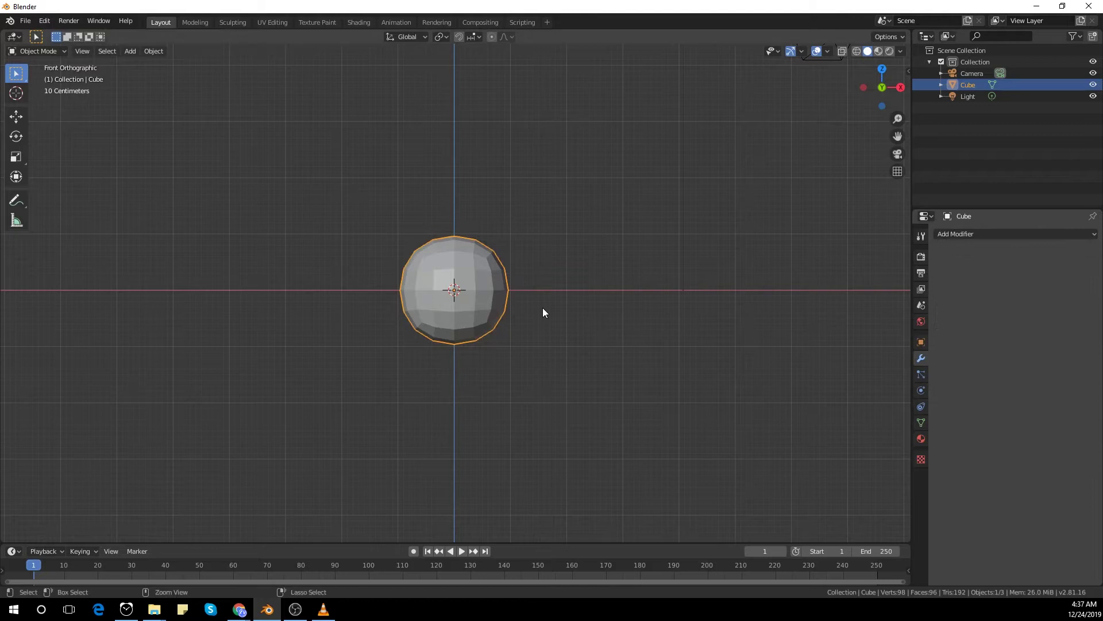
{"action": "key", "text": "ctrl+2"}
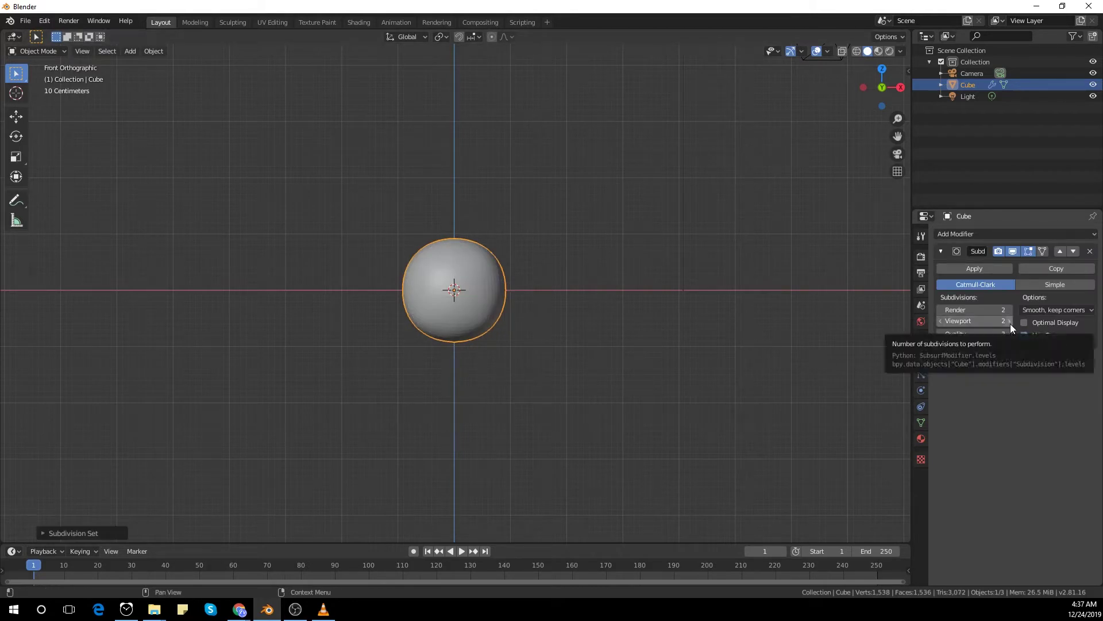
{"action": "double_click", "coordinate": [993, 311]}
{"action": "type", "text": "4"}
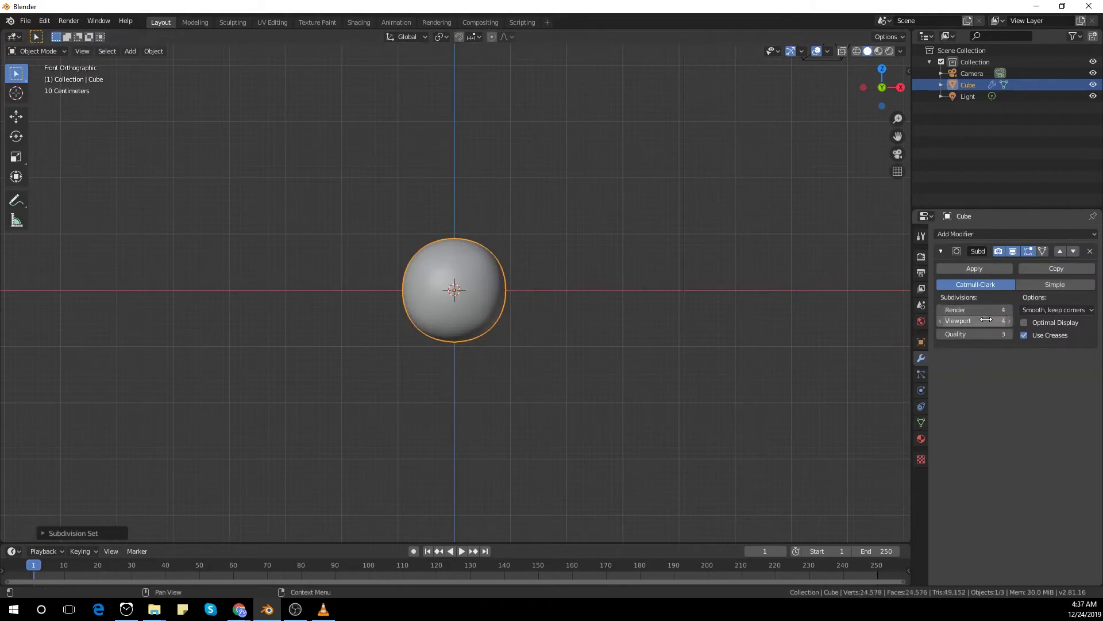
{"action": "left_click", "coordinate": [590, 308]}
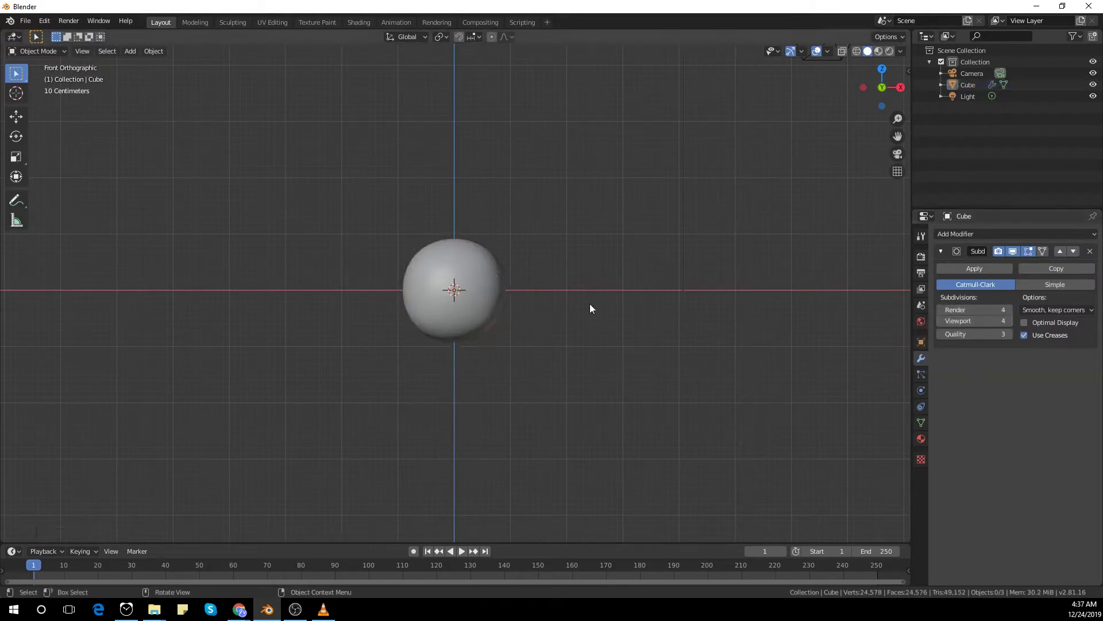
Add a Displace modifier to the rounded cube and create a new texture for it
{"action": "left_click", "coordinate": [985, 234]}
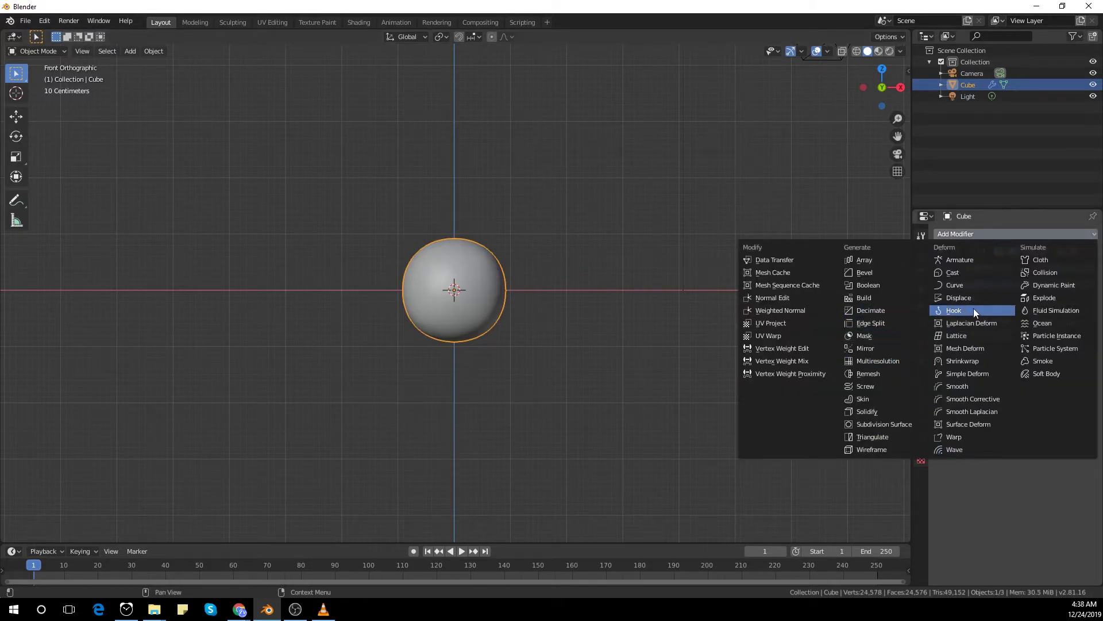
{"action": "left_click", "coordinate": [993, 299]}
{"action": "left_click", "coordinate": [948, 404]}
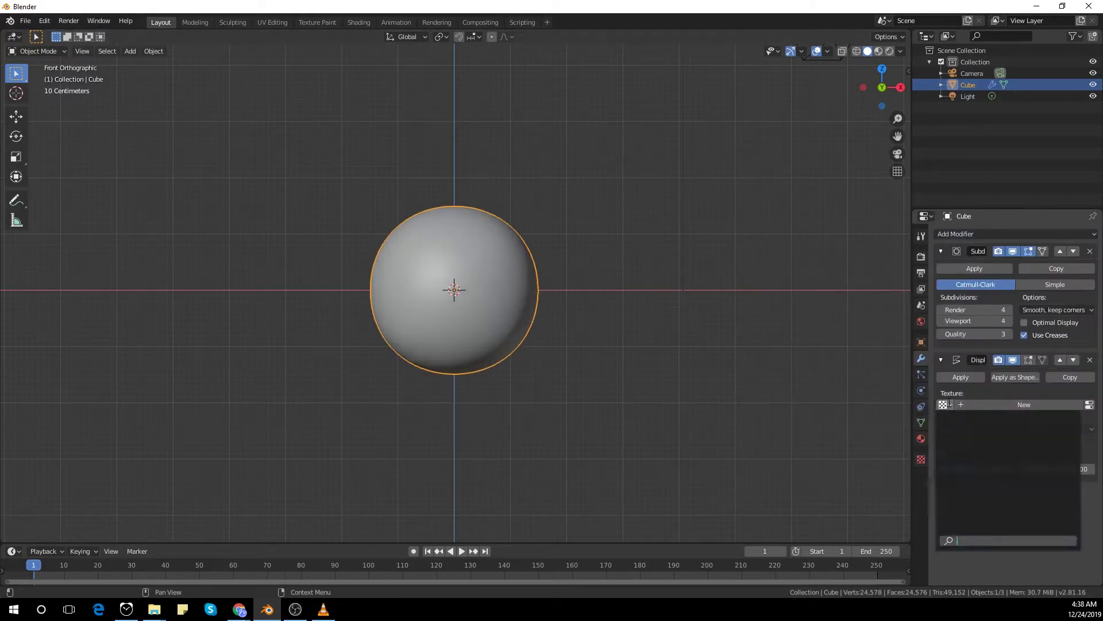
{"action": "left_click", "coordinate": [949, 403]}
{"action": "left_click", "coordinate": [1002, 404]}
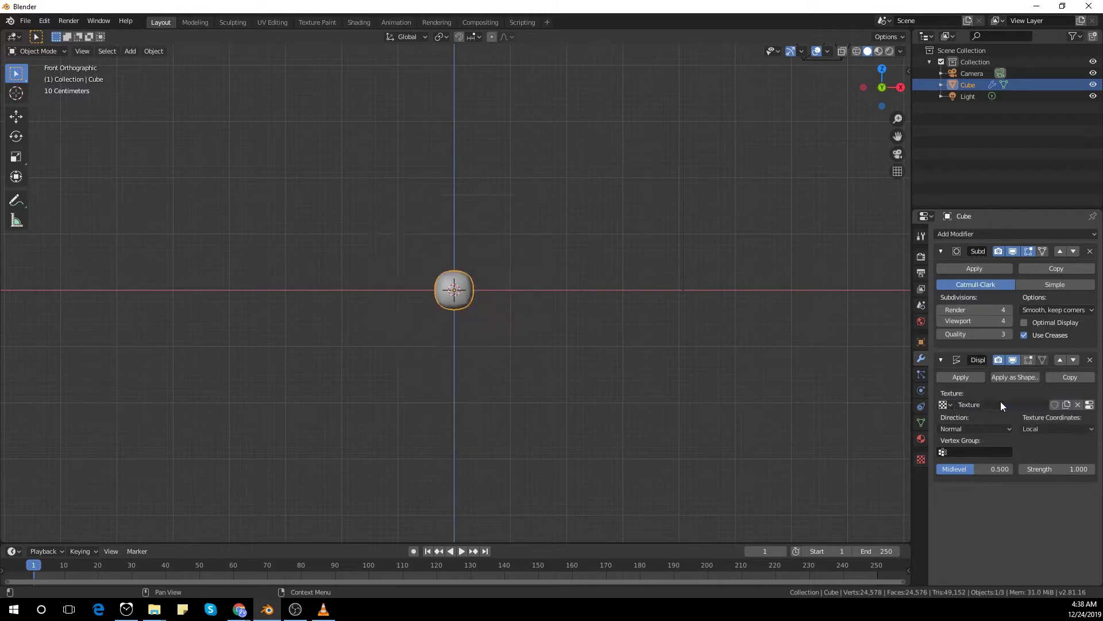
Make the displacement texture a Wood texture with the Band Noise pattern and Saw as second basis
{"action": "left_click", "coordinate": [922, 460]}
{"action": "left_click", "coordinate": [1030, 270]}
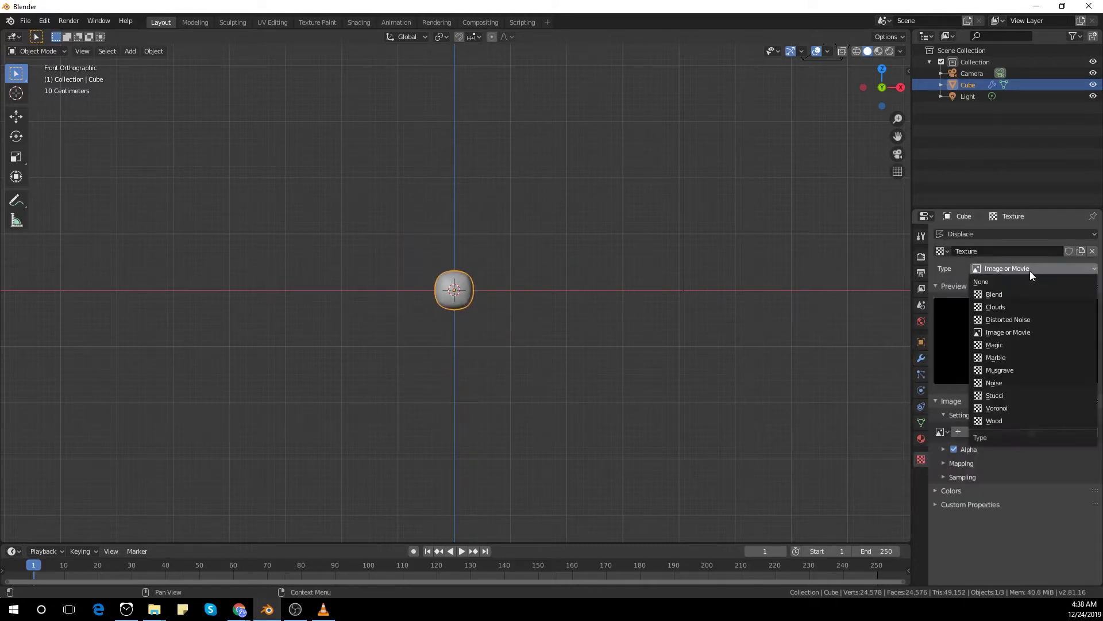
{"action": "left_click", "coordinate": [1025, 419]}
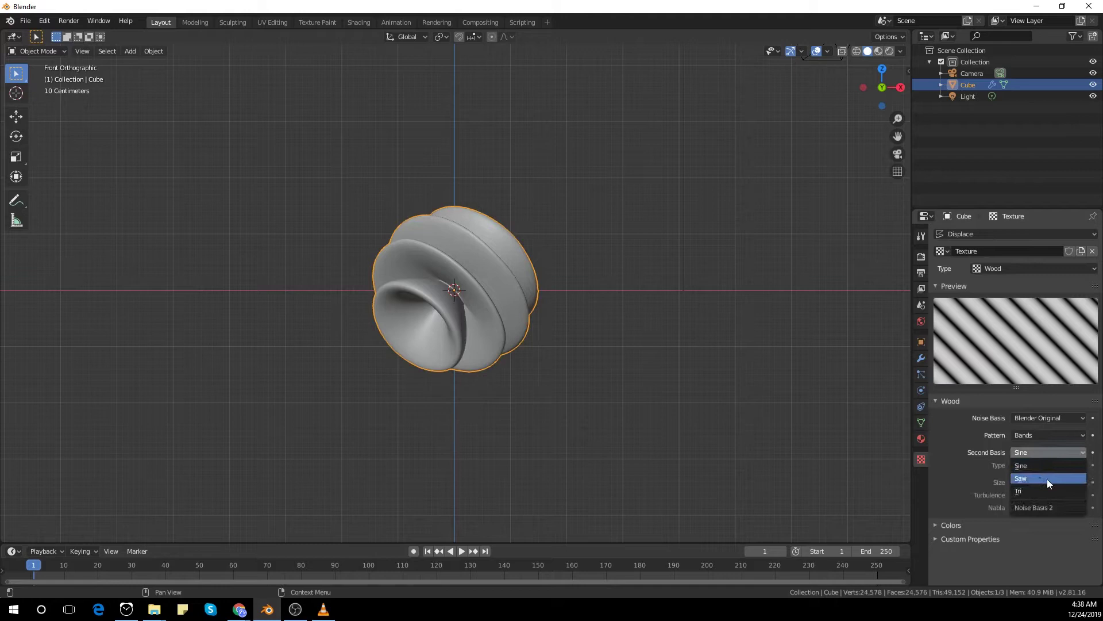
{"action": "left_click", "coordinate": [1047, 478]}
{"action": "left_click", "coordinate": [1050, 437]}
{"action": "left_click", "coordinate": [1053, 471]}
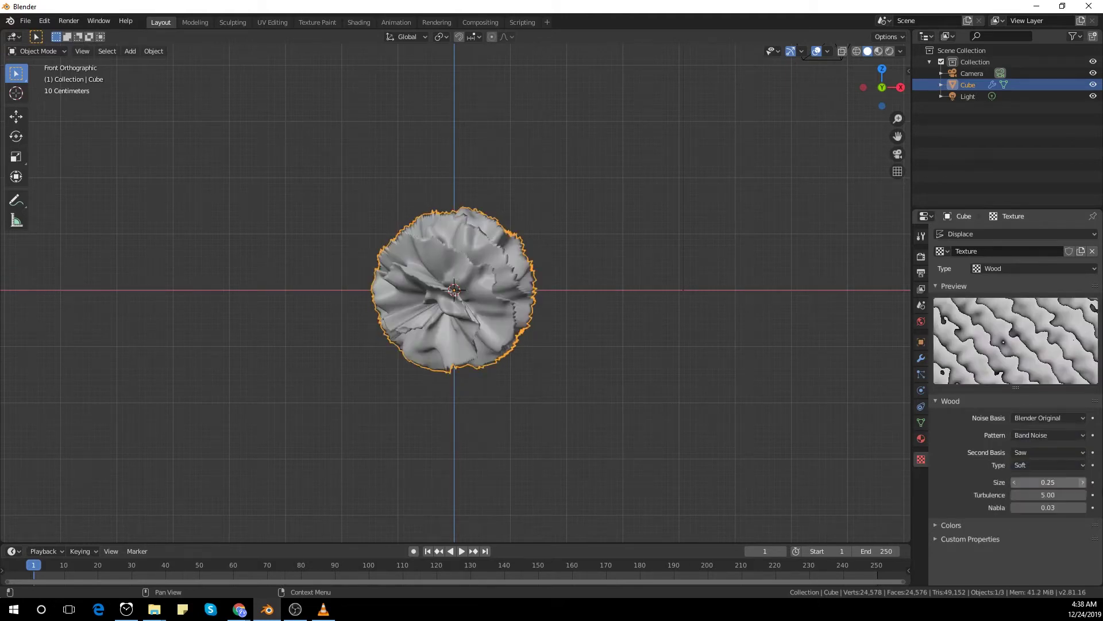
Reduce the Wood texture's size from the default down to 0
{"action": "type", "text": "1"}
{"action": "key", "text": "Return"}
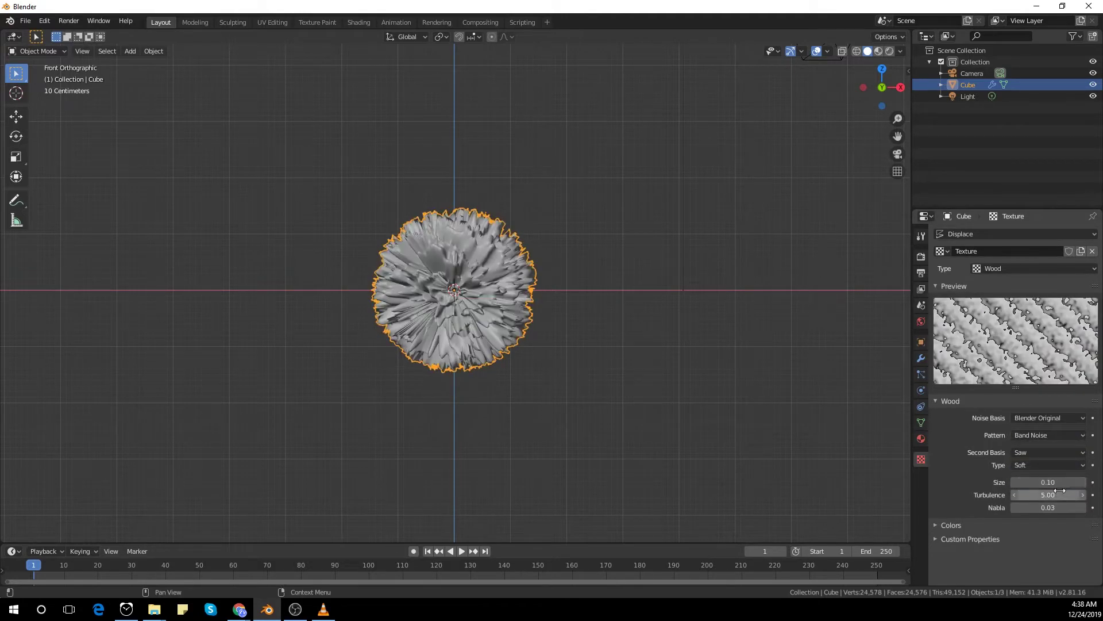
{"action": "type", "text": ".02"}
{"action": "key", "text": "Return"}
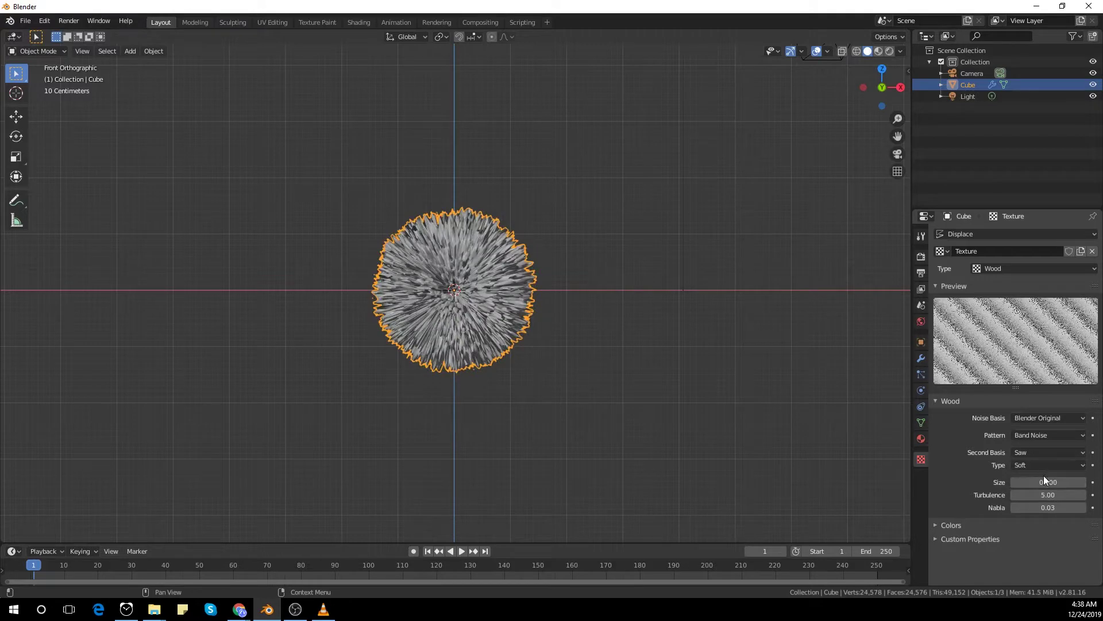
Set the Wood texture's turbulence to 11
{"action": "left_click_drag", "start_coordinate": [1014, 495], "coordinate": [1090, 497]}
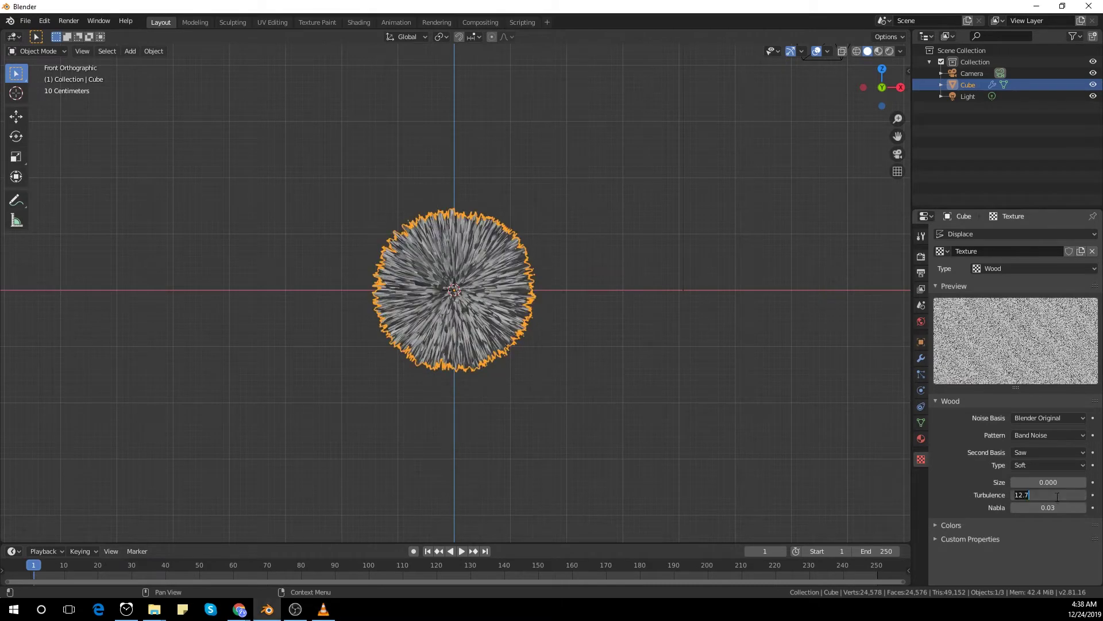
{"action": "type", "text": "10"}
{"action": "key", "text": "Return"}
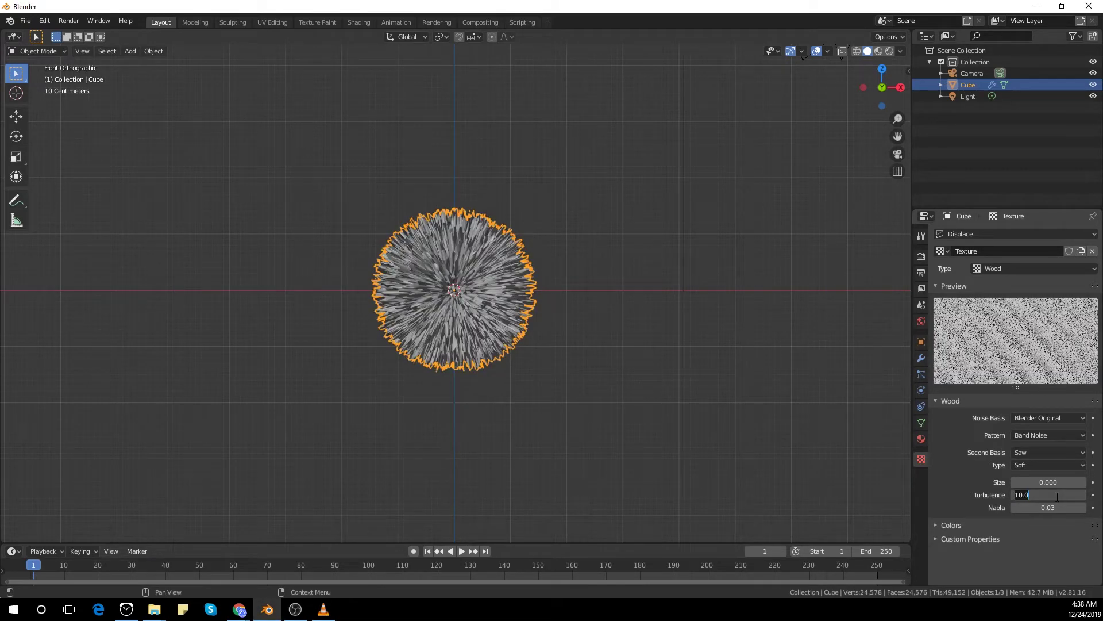
{"action": "type", "text": "11"}
{"action": "key", "text": "Return"}
{"action": "middle_click_drag", "start_coordinate": [629, 244], "coordinate": [557, 300]}
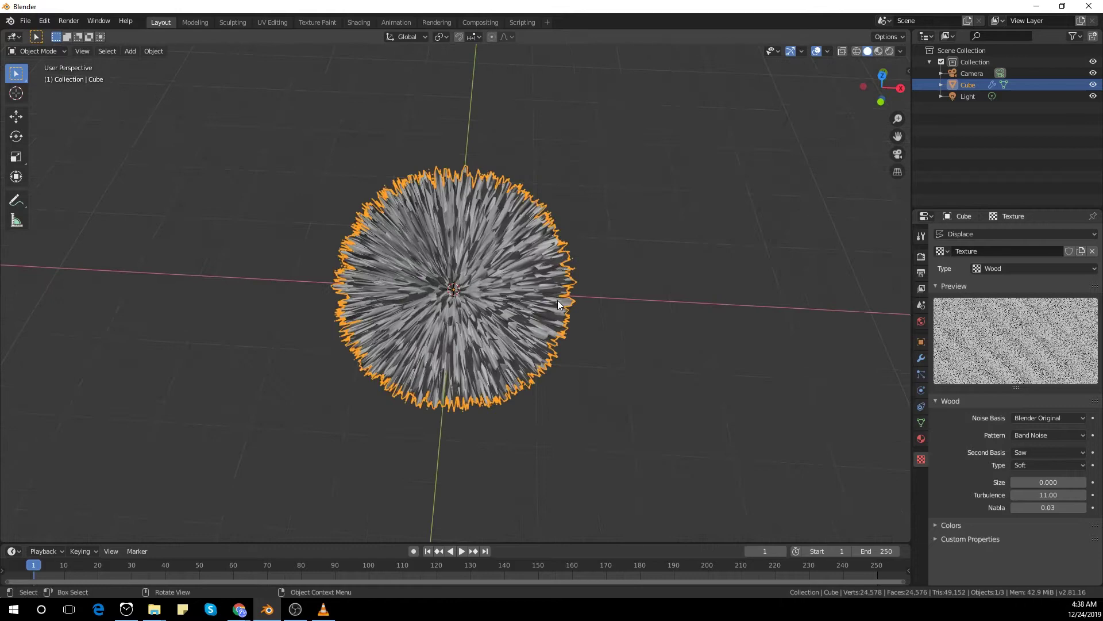
Switch the viewport to material preview shading and move the light closer to the ball
{"action": "left_click", "coordinate": [879, 51]}
{"action": "scroll", "coordinate": [653, 288], "scroll_direction": "down", "scroll_amount": 4}
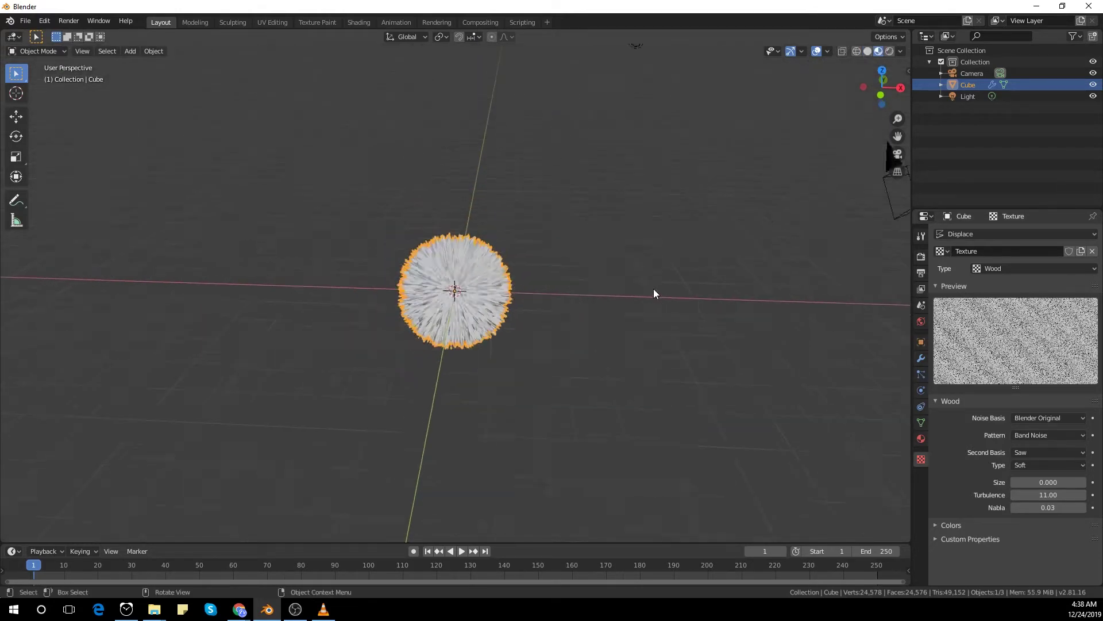
{"action": "scroll", "coordinate": [654, 288], "scroll_direction": "down", "scroll_amount": 1}
{"action": "left_click", "coordinate": [606, 91]}
{"action": "key", "text": "g"}
{"action": "left_click", "coordinate": [525, 264]}
Set the strength of the ball's Displace modifier to 0.1
{"action": "middle_click_drag", "start_coordinate": [546, 336], "coordinate": [752, 360]}
{"action": "left_click", "coordinate": [921, 390]}
{"action": "left_click", "coordinate": [480, 294]}
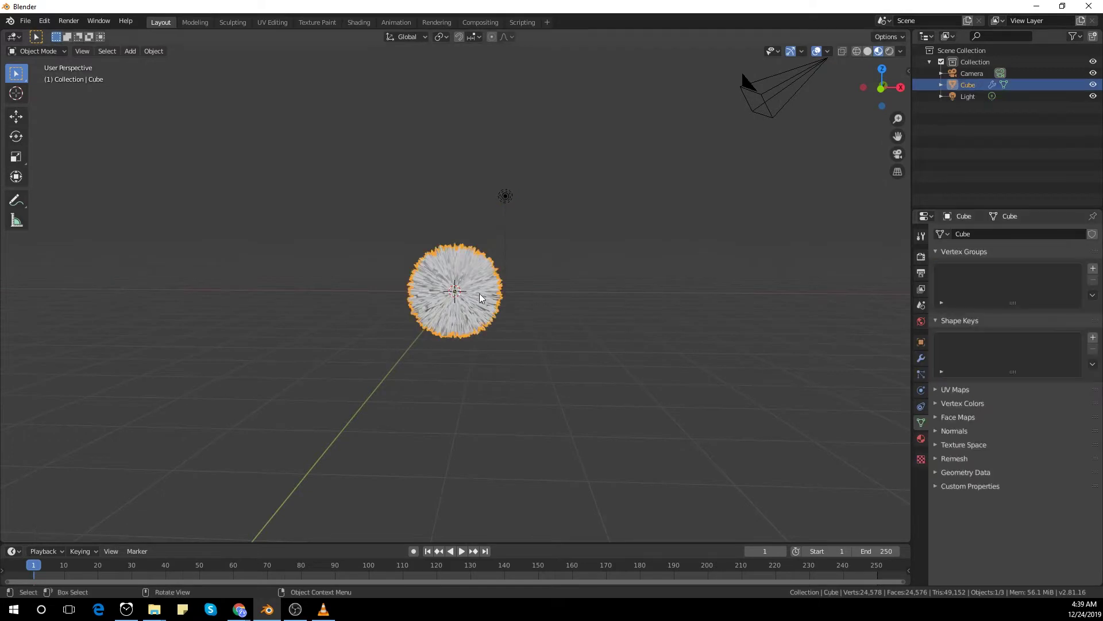
{"action": "middle_click_drag", "start_coordinate": [479, 293], "coordinate": [622, 344]}
{"action": "key", "text": "KP_0"}
{"action": "key", "text": "KP_1"}
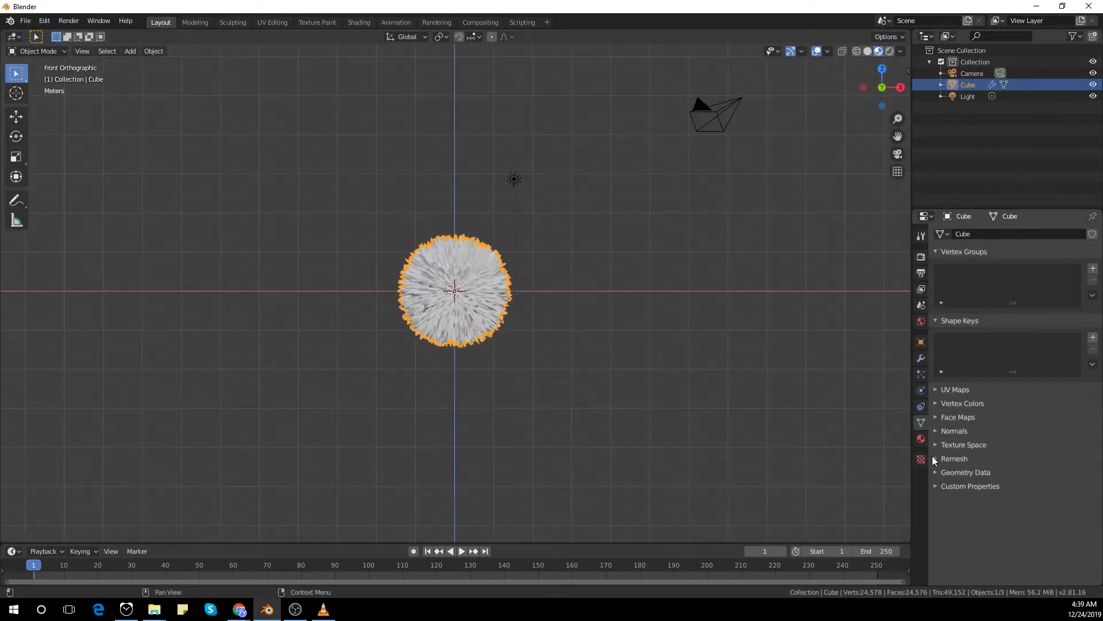
{"action": "left_click", "coordinate": [921, 358]}
{"action": "left_click", "coordinate": [1060, 471]}
{"action": "type", "text": "0.1"}
{"action": "key", "text": "Return"}
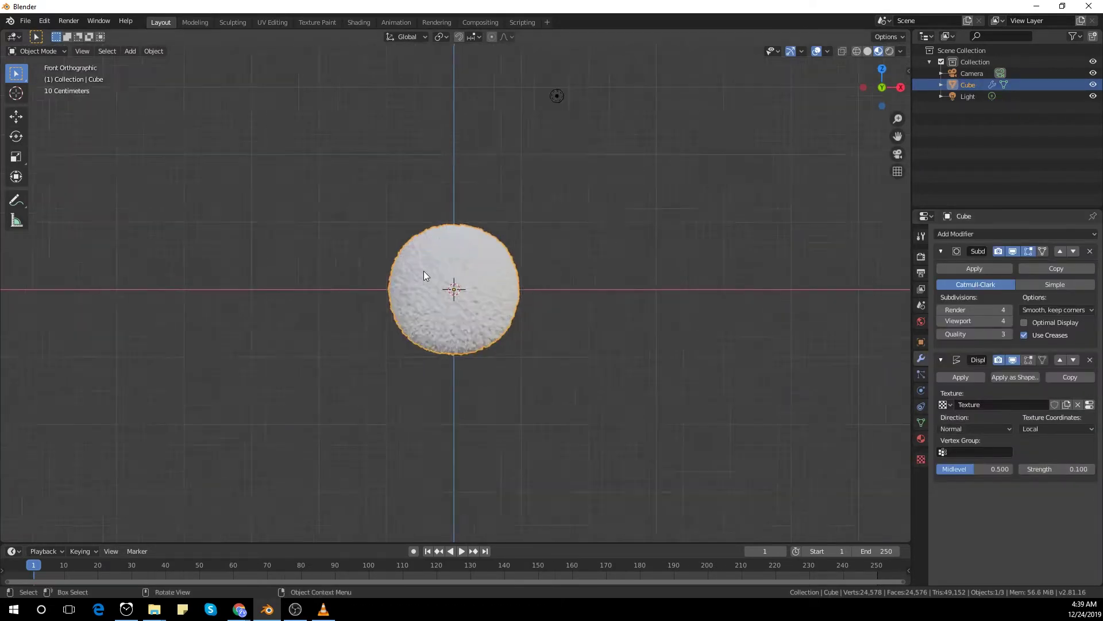
Raise the ball's Subdivision Surface render and viewport levels to 6
{"action": "scroll", "coordinate": [436, 277], "scroll_direction": "up", "scroll_amount": 5}
{"action": "middle_click_drag", "start_coordinate": [437, 277], "coordinate": [564, 225]}
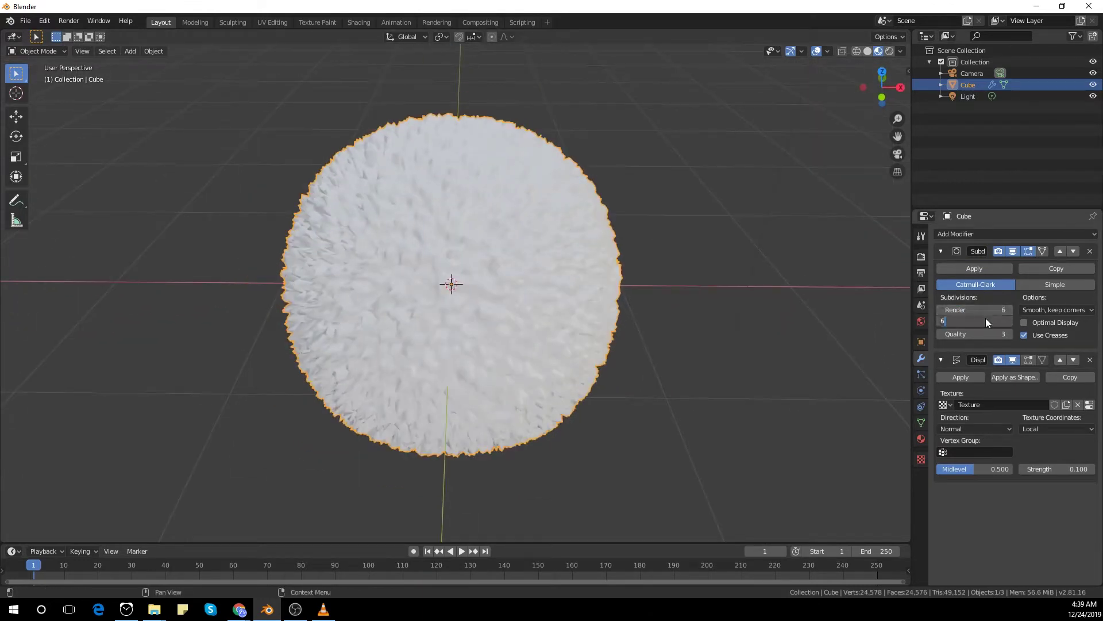
{"action": "left_click", "coordinate": [986, 319]}
{"action": "type", "text": "6"}
{"action": "key", "text": "Return"}
{"action": "middle_click_drag", "start_coordinate": [833, 270], "coordinate": [600, 285]}
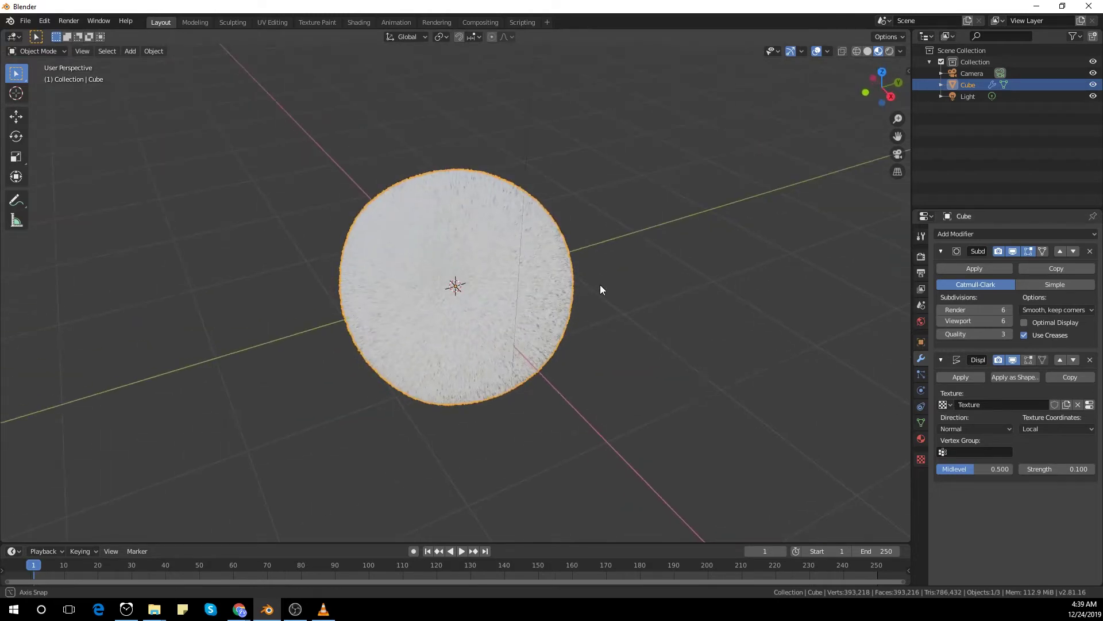
{"action": "scroll", "coordinate": [656, 360], "scroll_direction": "up", "scroll_amount": 3}
{"action": "middle_click_drag", "start_coordinate": [656, 360], "coordinate": [685, 339]}
{"action": "key", "text": "KP_1"}
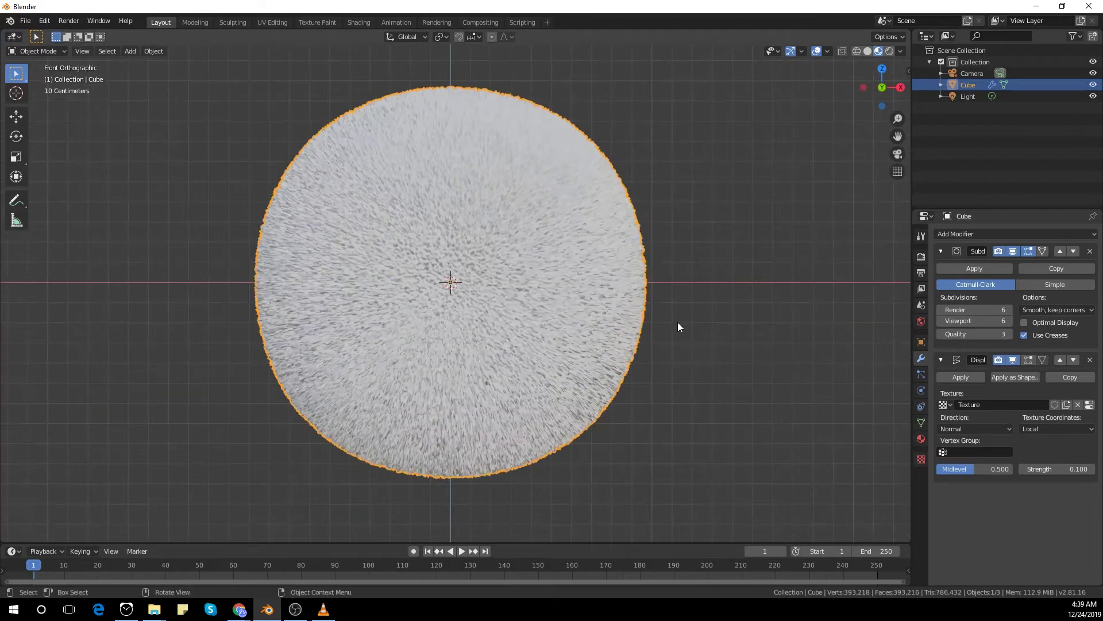
Switch to rendered shading and use the snowy_park_01_2k image as an environment texture for the world color
{"action": "left_click", "coordinate": [889, 51]}
{"action": "left_click", "coordinate": [922, 322]}
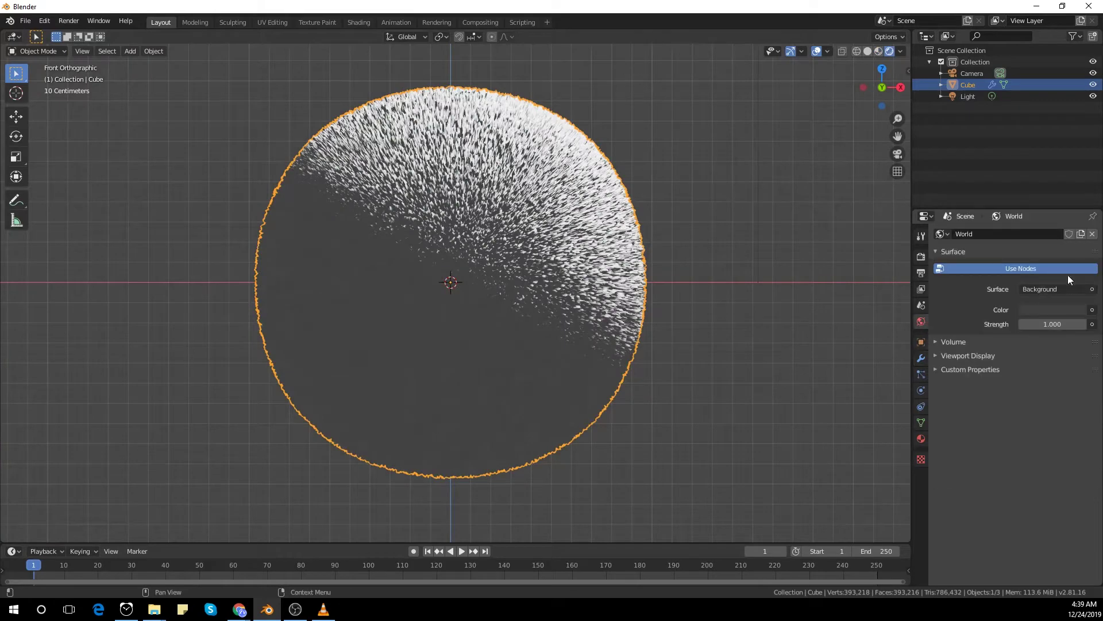
{"action": "left_click", "coordinate": [1091, 311]}
{"action": "left_click", "coordinate": [896, 361]}
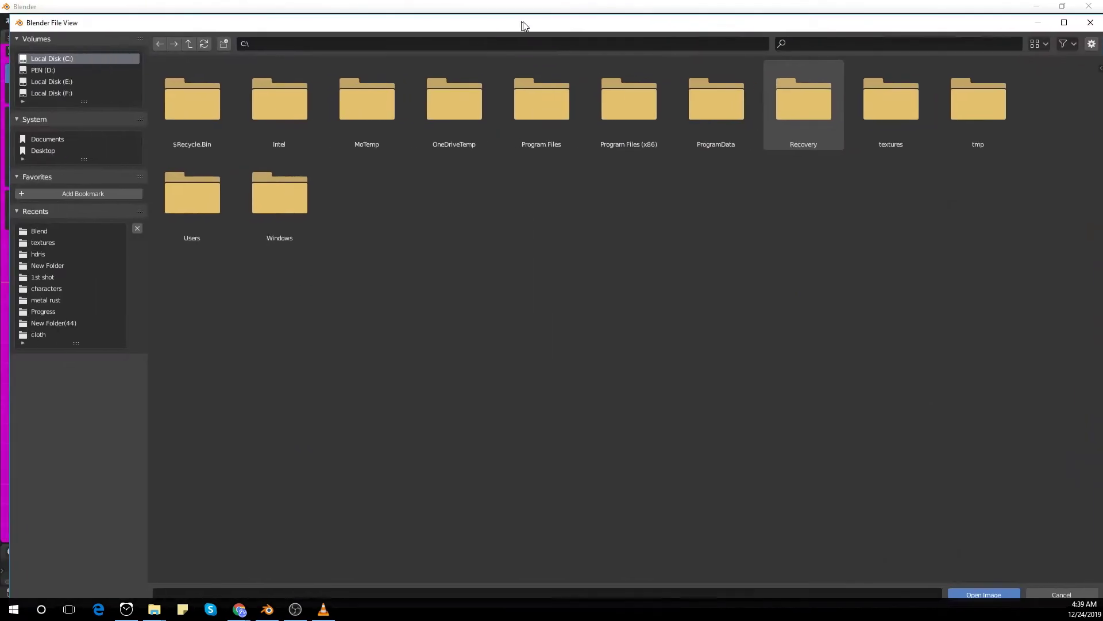
{"action": "left_click", "coordinate": [54, 242]}
{"action": "scroll", "coordinate": [1057, 388], "scroll_direction": "down", "scroll_amount": 8}
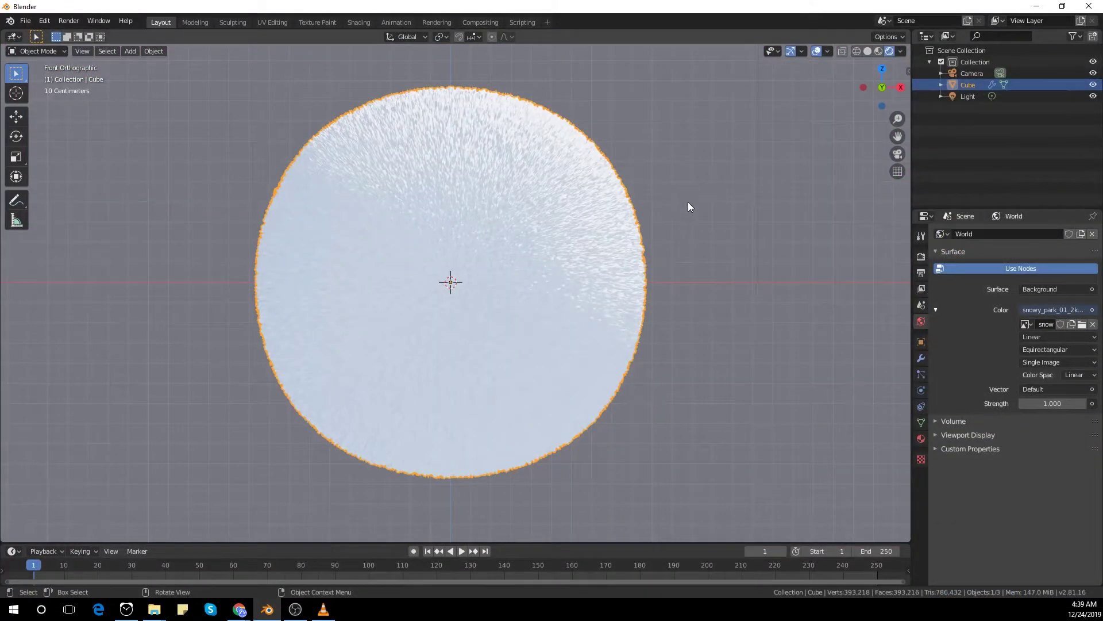
{"action": "scroll", "coordinate": [684, 192], "scroll_direction": "down", "scroll_amount": 3}
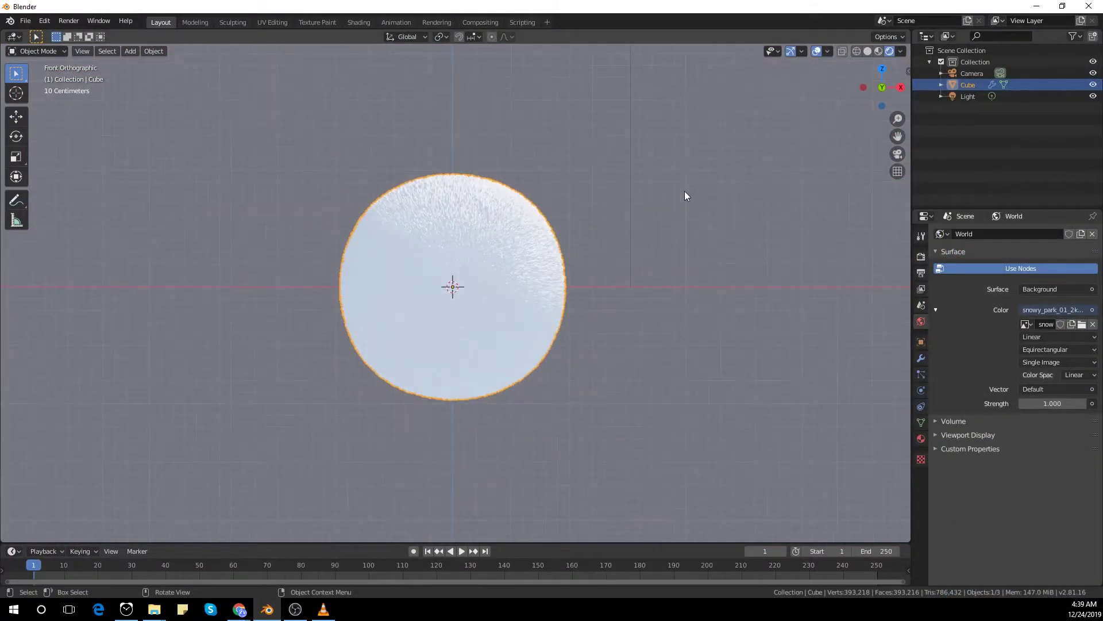
Select the light above the ball and reposition it against the snowy background
{"action": "key", "text": "KP_0"}
{"action": "middle_click_drag", "start_coordinate": [517, 247], "coordinate": [578, 219]}
{"action": "scroll", "coordinate": [578, 218], "scroll_direction": "up", "scroll_amount": 3}
{"action": "middle_click_drag", "start_coordinate": [591, 172], "coordinate": [620, 86], "text": "shift"}
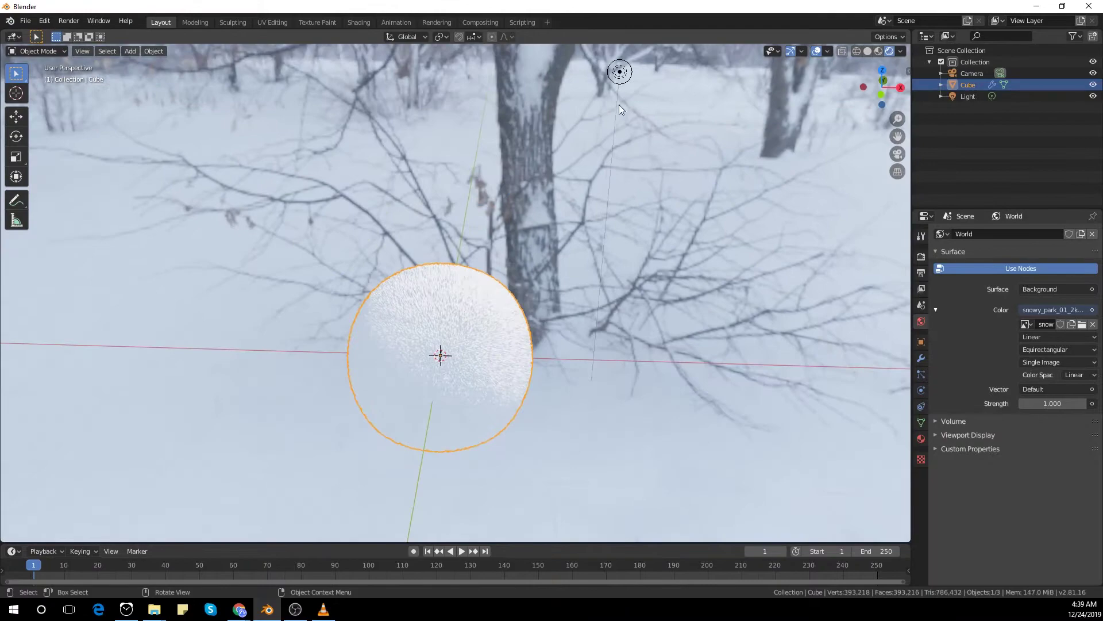
{"action": "left_click", "coordinate": [620, 71]}
{"action": "key", "text": "KP_0"}
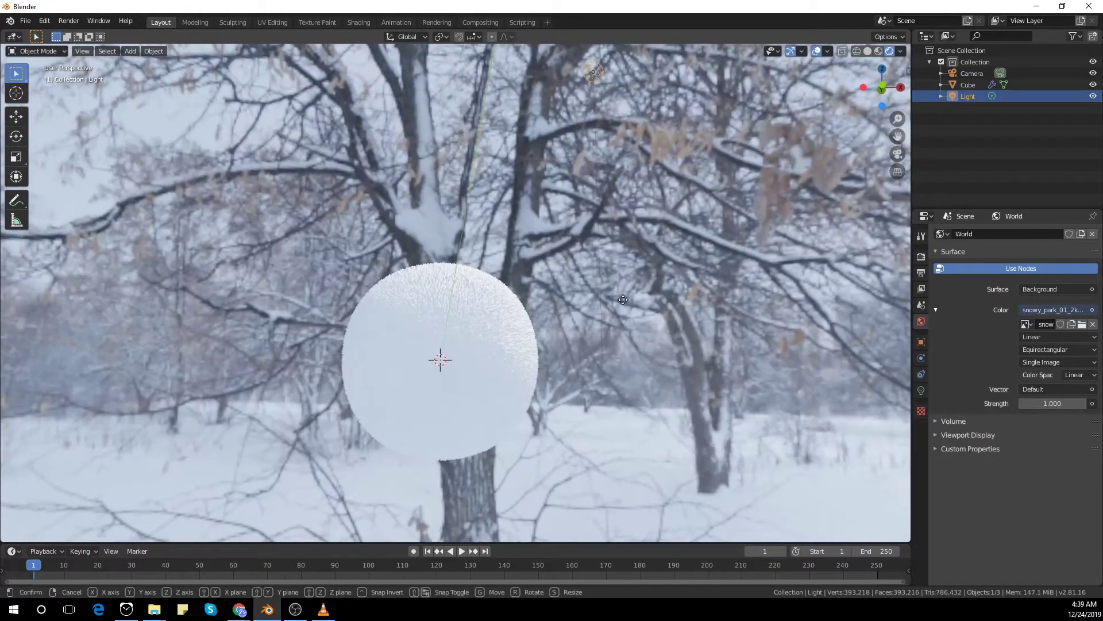
Align the camera to a side view of the ball and shift the camera so the ball sits lower in frame
{"action": "scroll", "coordinate": [657, 389], "scroll_direction": "down", "scroll_amount": 3}
{"action": "middle_click_drag", "start_coordinate": [657, 388], "coordinate": [741, 370]}
{"action": "key", "text": "ctrl+alt+KP_0"}
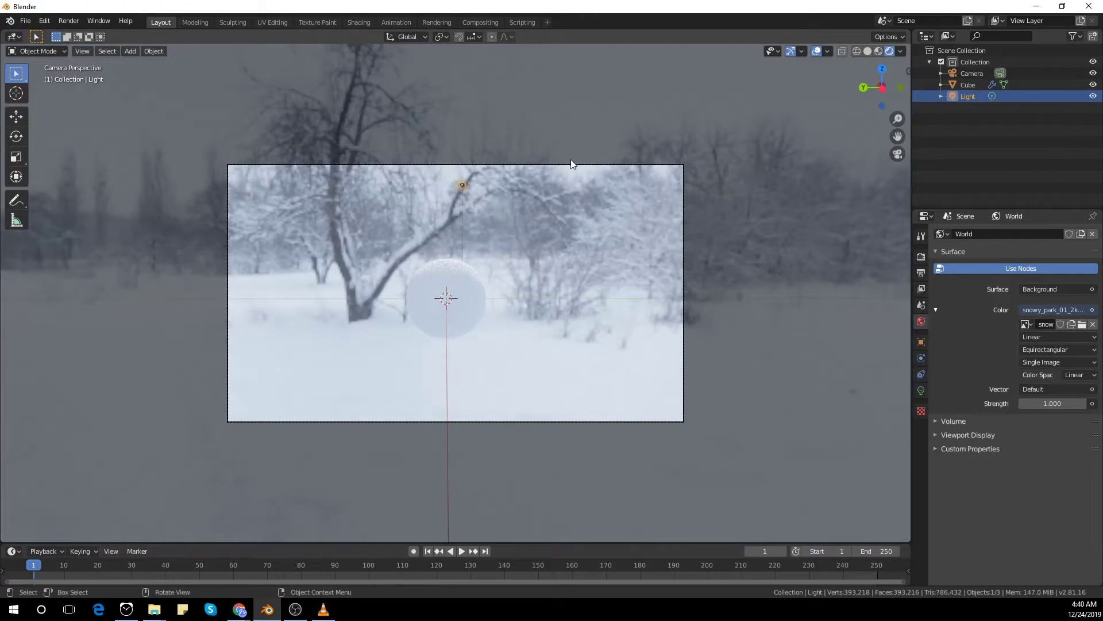
{"action": "left_click", "coordinate": [571, 164]}
{"action": "key", "text": "g"}
{"action": "left_click", "coordinate": [472, 208]}
Move the light to one side of the ball and bring it toward the camera along the global X axis
{"action": "left_click", "coordinate": [470, 210]}
{"action": "key", "text": "g"}
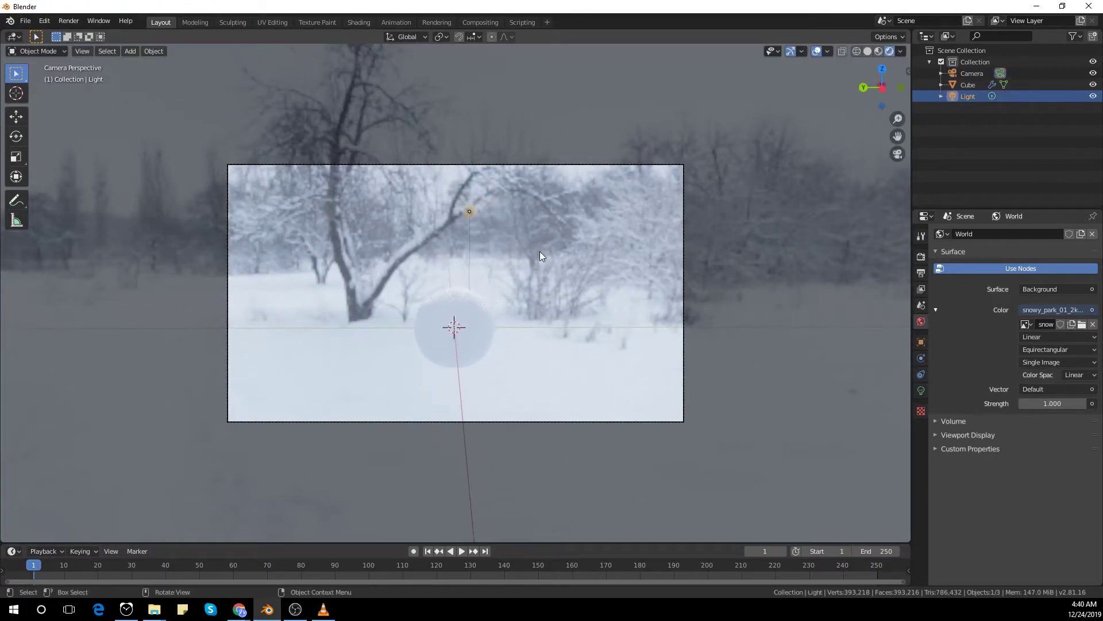
{"action": "left_click", "coordinate": [432, 271]}
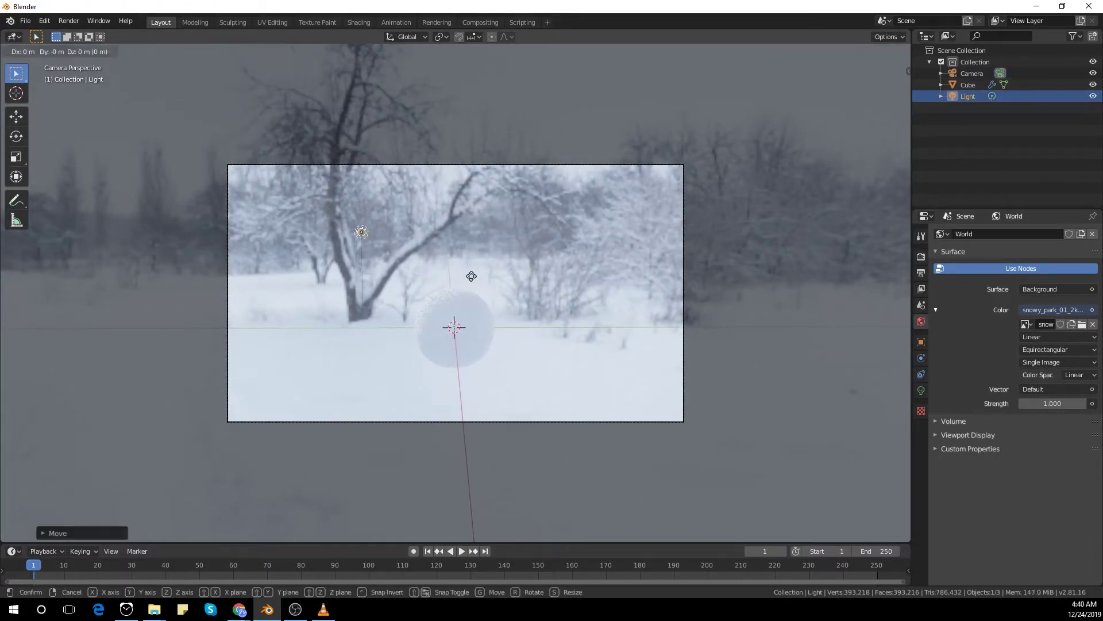
{"action": "right_click", "coordinate": [476, 234]}
{"action": "key", "text": "g"}
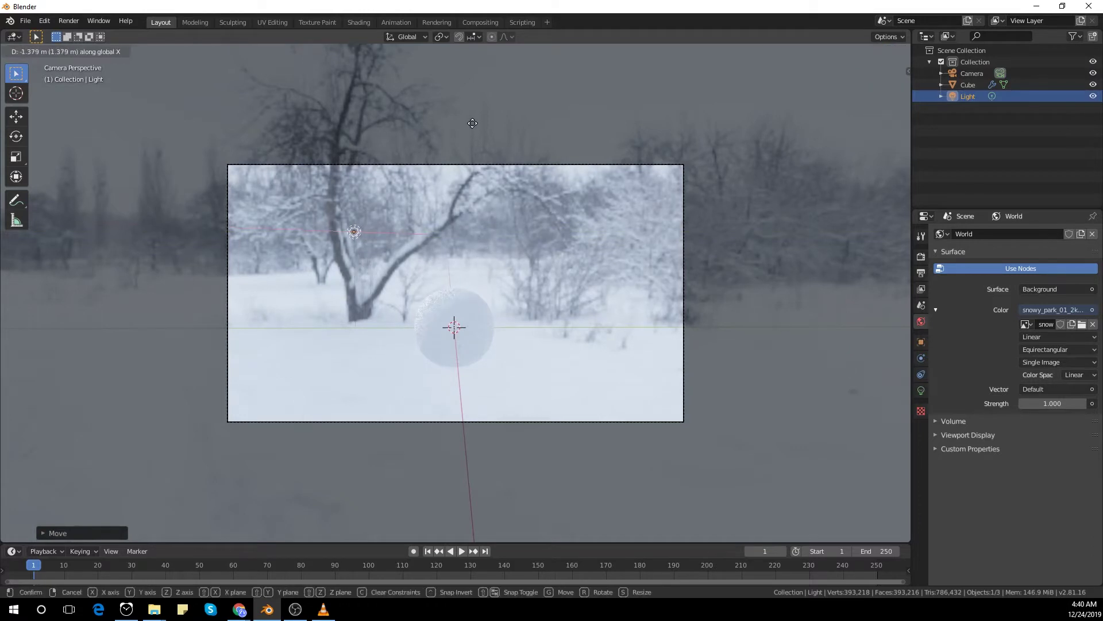
{"action": "left_click", "coordinate": [464, 508]}
{"action": "scroll", "coordinate": [381, 361], "scroll_direction": "up", "scroll_amount": 4}
{"action": "middle_click_drag", "start_coordinate": [382, 360], "coordinate": [416, 305], "text": "shift"}
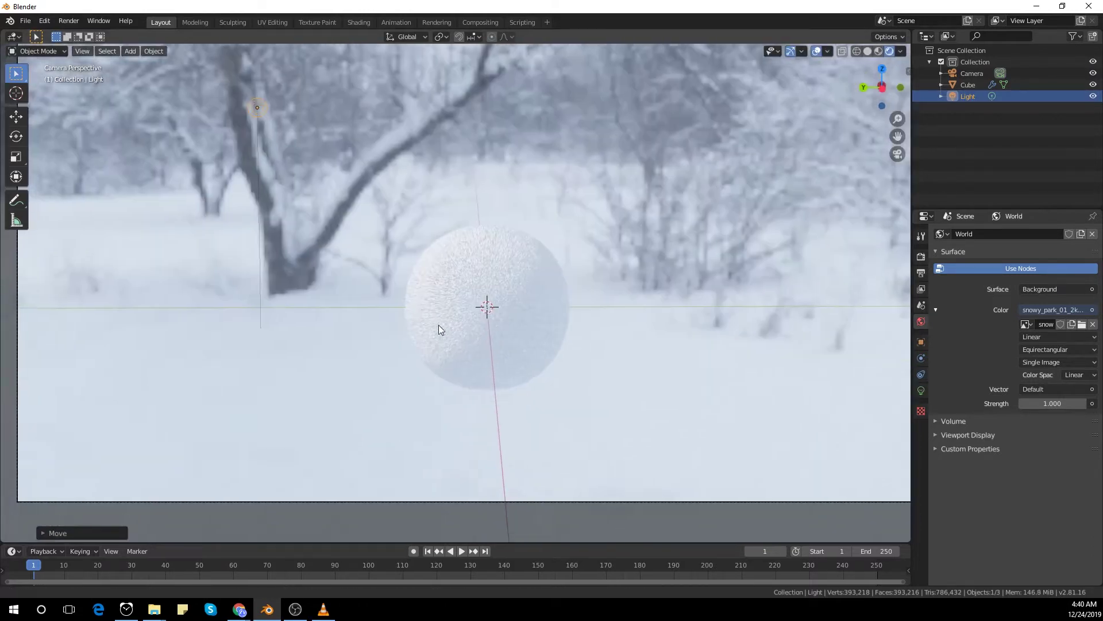
{"action": "scroll", "coordinate": [448, 339], "scroll_direction": "down", "scroll_amount": 4}
Shift the camera slightly and move it closer to the ball along the global X axis
{"action": "left_click", "coordinate": [490, 394]}
{"action": "key", "text": "g"}
{"action": "left_click", "coordinate": [525, 452]}
{"action": "key", "text": "g"}
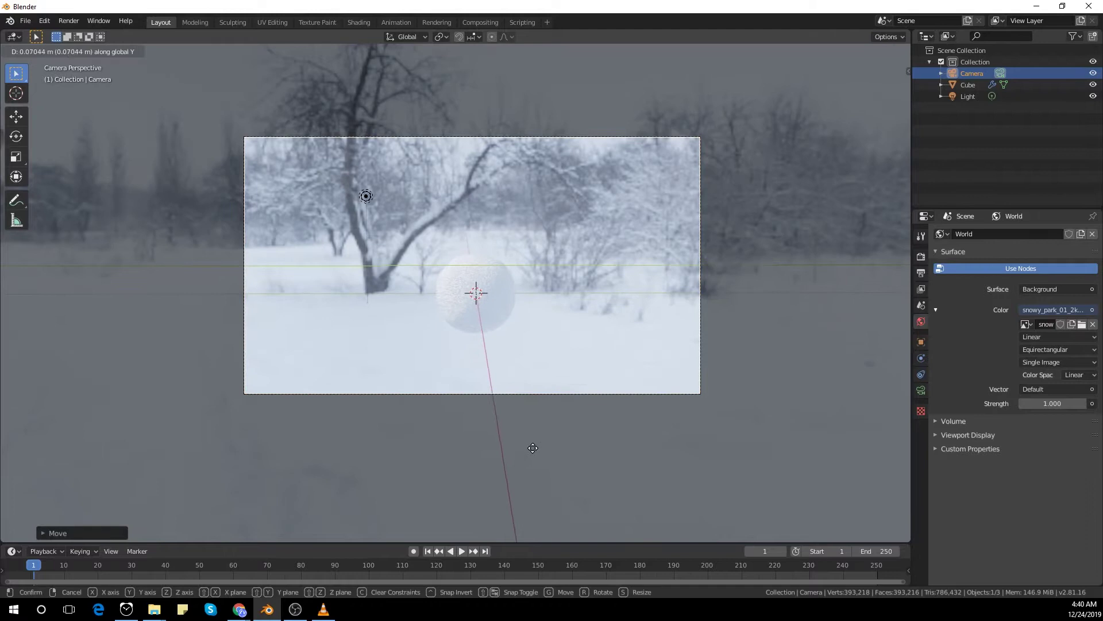
{"action": "key", "text": "x"}
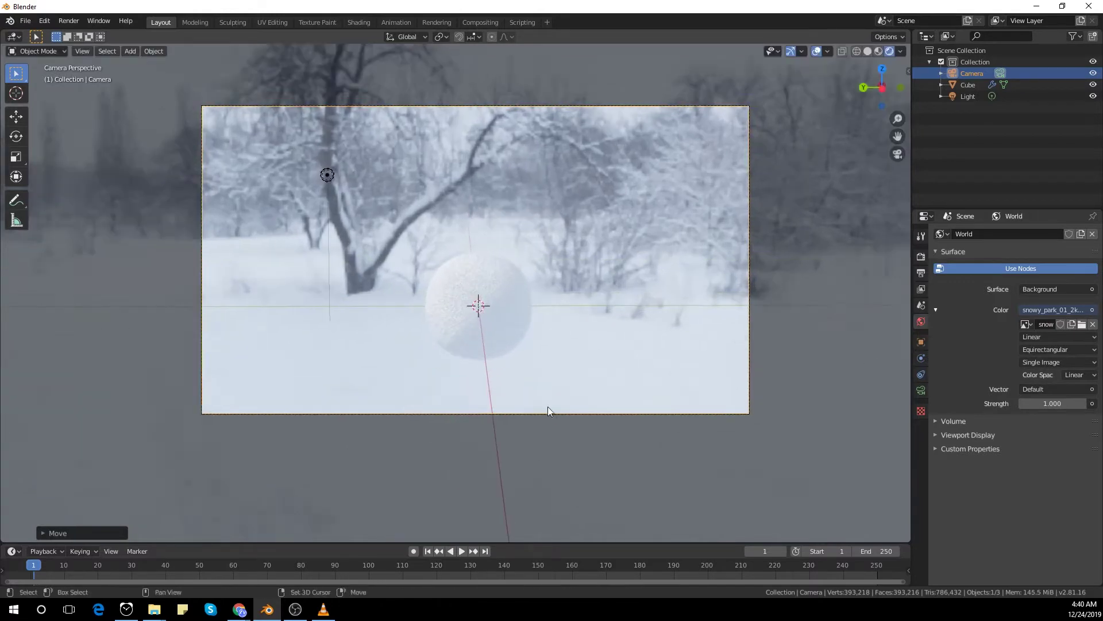
{"action": "key", "text": "Escape"}
Lower the strength of the world's snowy background to 0.2
{"action": "left_click", "coordinate": [513, 344]}
{"action": "middle_click_drag", "start_coordinate": [529, 393], "coordinate": [564, 360]}
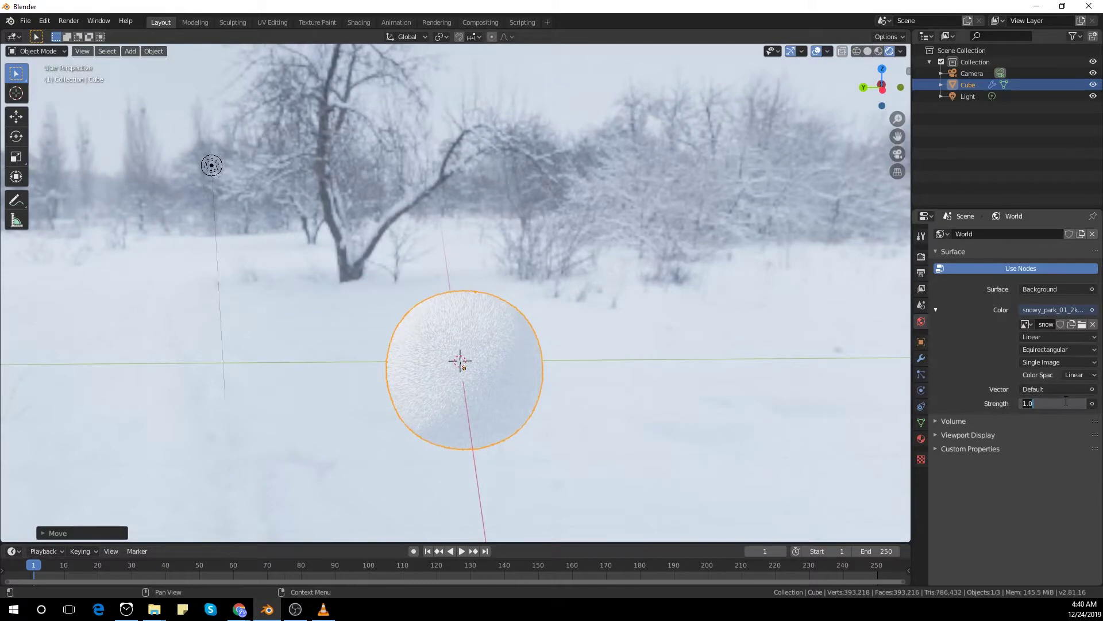
{"action": "type", "text": "0.1"}
{"action": "key", "text": "Return"}
{"action": "key", "text": "Return"}
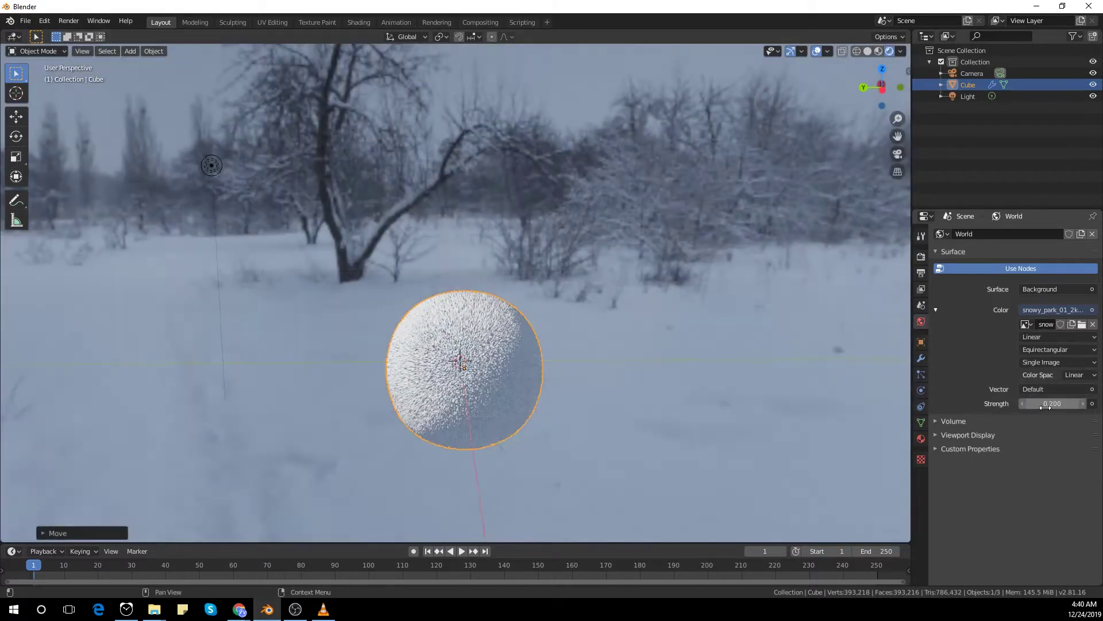
Align the camera to a front view of the ball
{"action": "middle_click_drag", "start_coordinate": [448, 253], "coordinate": [583, 236]}
{"action": "left_click", "coordinate": [587, 235]}
{"action": "key", "text": "KP_1"}
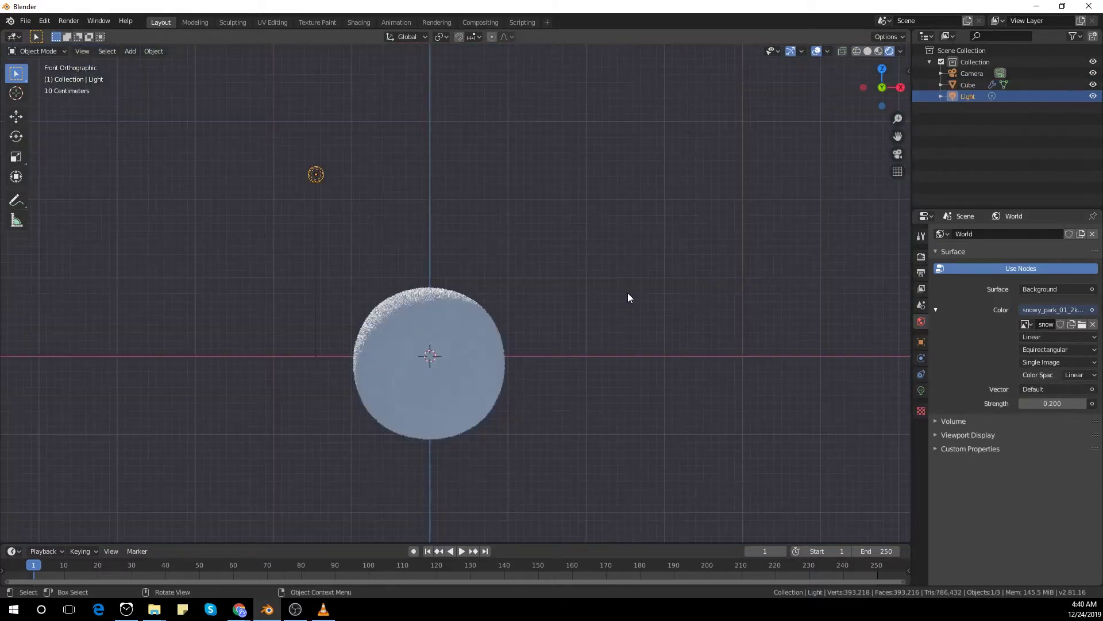
{"action": "middle_click_drag", "start_coordinate": [628, 292], "coordinate": [561, 278]}
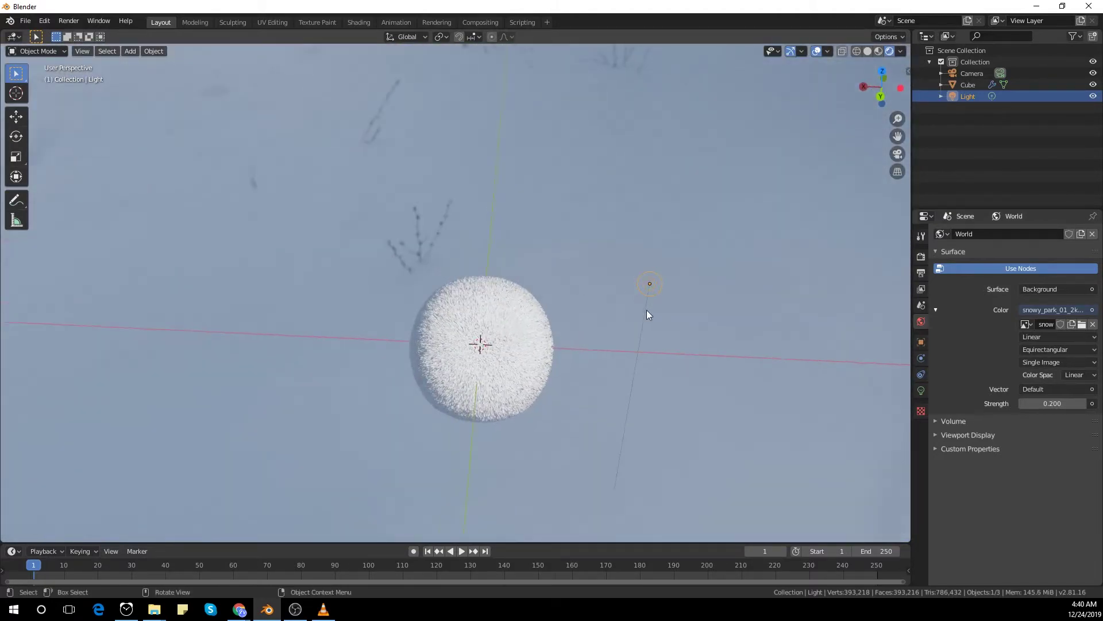
{"action": "middle_click_drag", "start_coordinate": [642, 303], "coordinate": [492, 285]}
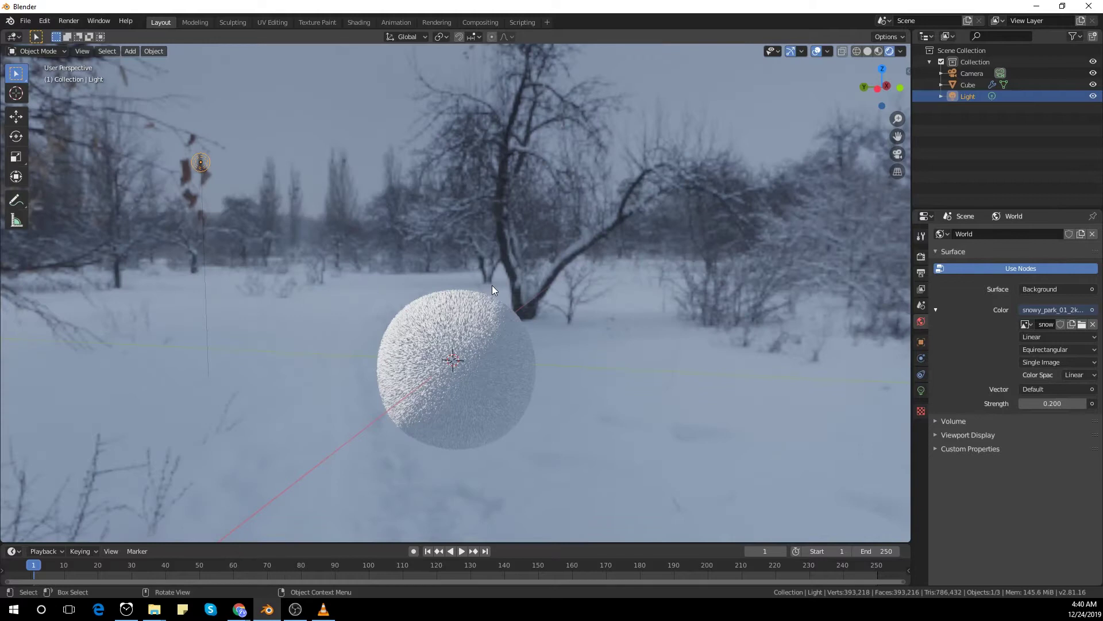
{"action": "key", "text": "KP_1"}
{"action": "key", "text": "KP_0"}
Move the camera back from the ball along the Y axis and reframe it so the ball sits below the frame's centre
{"action": "left_click", "coordinate": [554, 446]}
{"action": "key", "text": "g"}
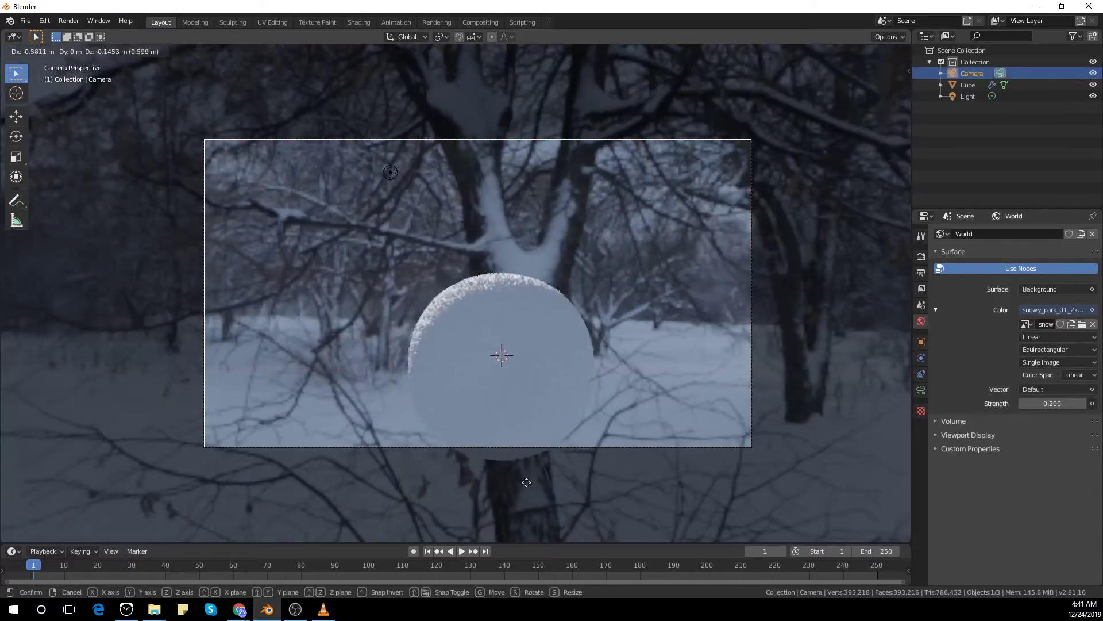
{"action": "left_click", "coordinate": [499, 494]}
{"action": "key", "text": "g"}
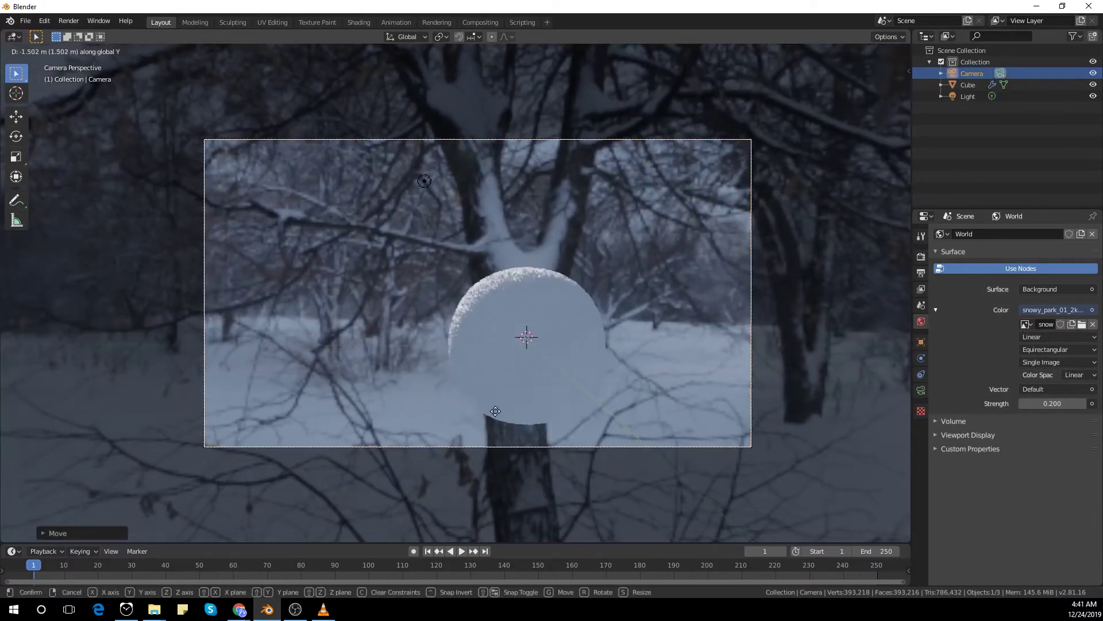
{"action": "left_click", "coordinate": [498, 335]}
{"action": "key", "text": "g"}
{"action": "left_click", "coordinate": [428, 262]}
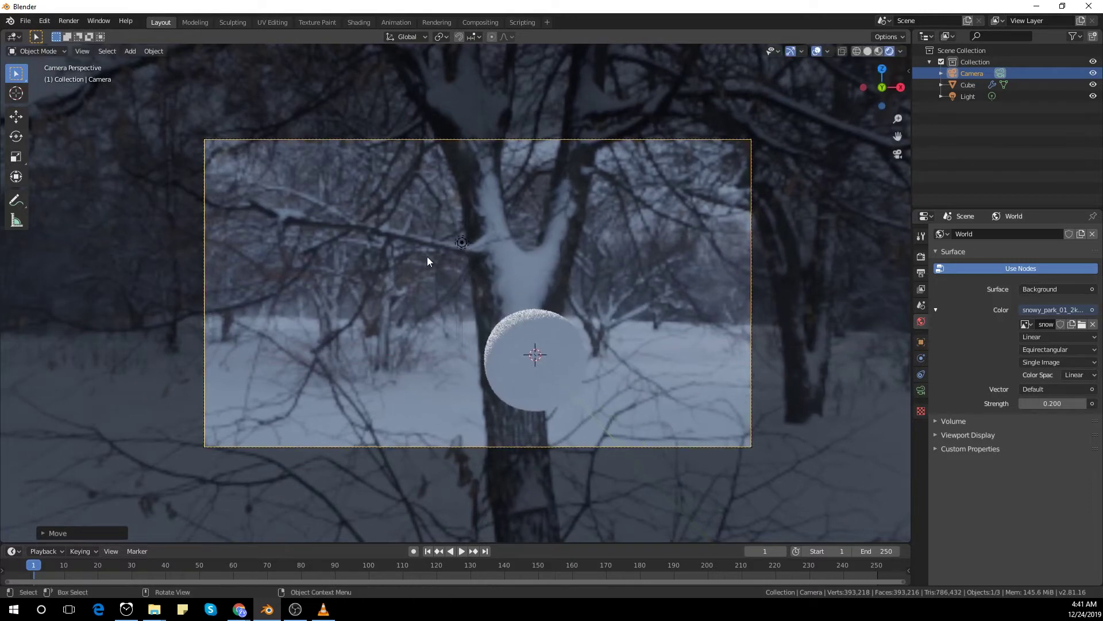
Split the viewport in two and show the World nodes in a Shader Editor in the new area
{"action": "left_click_drag", "start_coordinate": [910, 31], "coordinate": [469, 72]}
{"action": "left_click", "coordinate": [607, 132]}
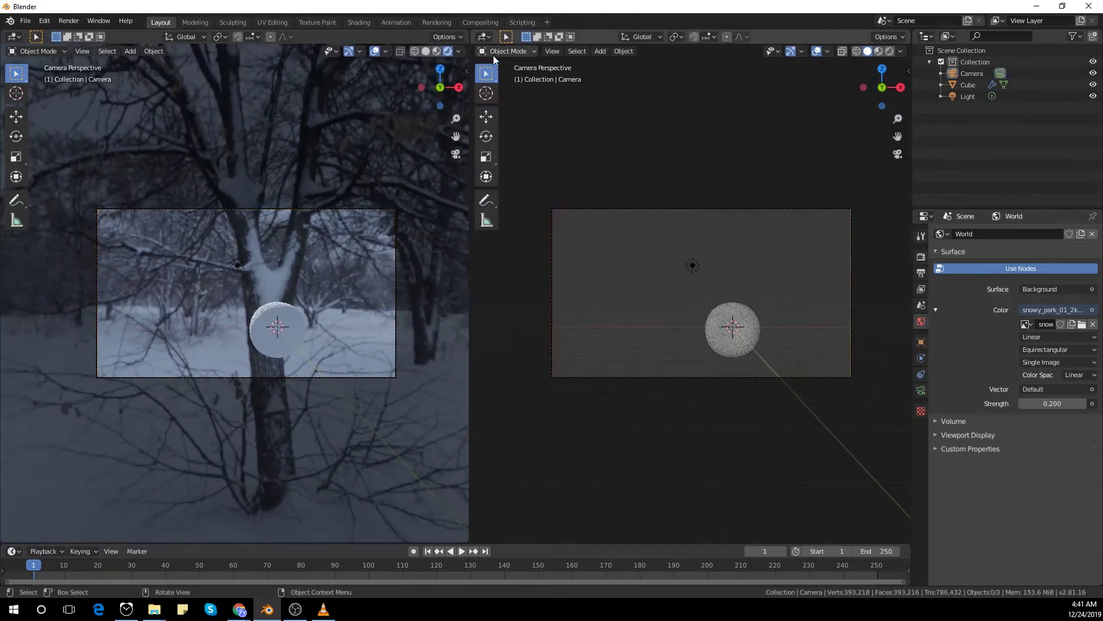
{"action": "left_click", "coordinate": [485, 36]}
{"action": "left_click", "coordinate": [517, 119]}
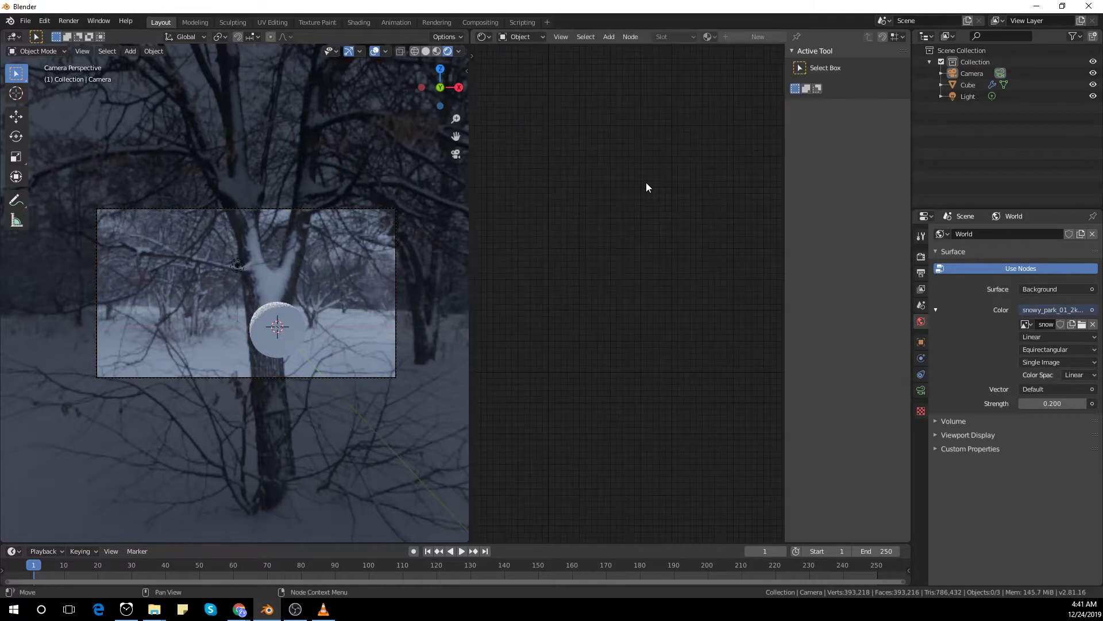
{"action": "key", "text": "n"}
{"action": "scroll", "coordinate": [348, 224], "scroll_direction": "up", "scroll_amount": 1}
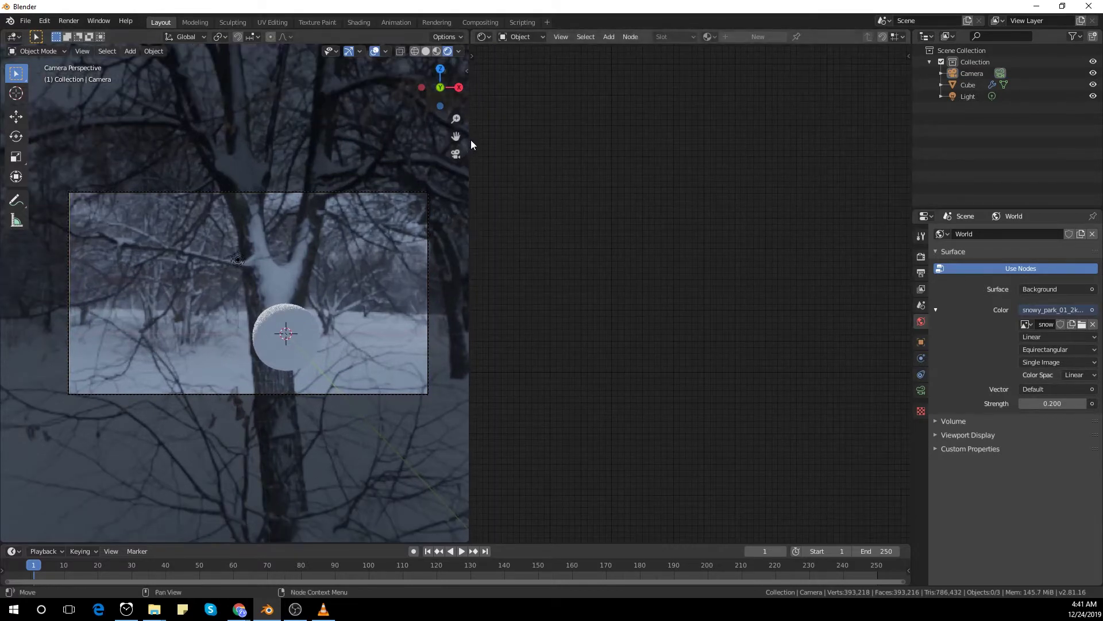
{"action": "left_click_drag", "start_coordinate": [471, 144], "coordinate": [519, 146]}
{"action": "left_click", "coordinate": [582, 63]}
Add mapping nodes to the snowy_park_01_2k environment texture and rotate the background 266° about Z
{"action": "scroll", "coordinate": [627, 221], "scroll_direction": "up", "scroll_amount": 3}
{"action": "middle_click_drag", "start_coordinate": [627, 221], "coordinate": [675, 230]}
{"action": "scroll", "coordinate": [640, 219], "scroll_direction": "up", "scroll_amount": 5}
{"action": "scroll", "coordinate": [623, 250], "scroll_direction": "down", "scroll_amount": 4}
{"action": "key", "text": "ctrl+t"}
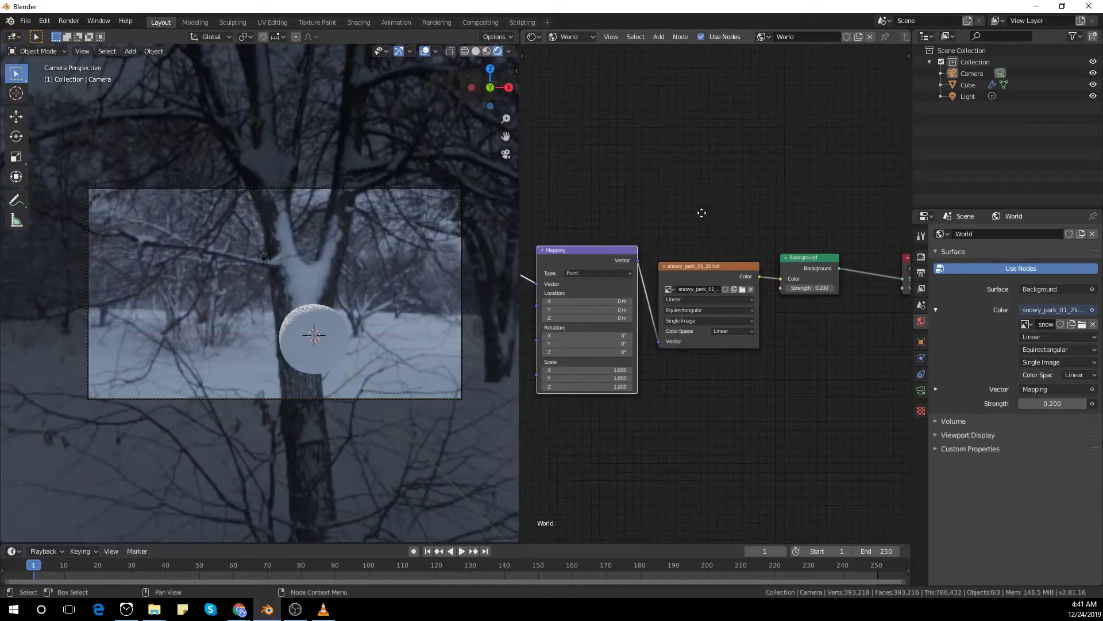
{"action": "scroll", "coordinate": [722, 192], "scroll_direction": "up", "scroll_amount": 2}
{"action": "left_click", "coordinate": [650, 355]}
{"action": "type", "text": "90"}
{"action": "key", "text": "Return"}
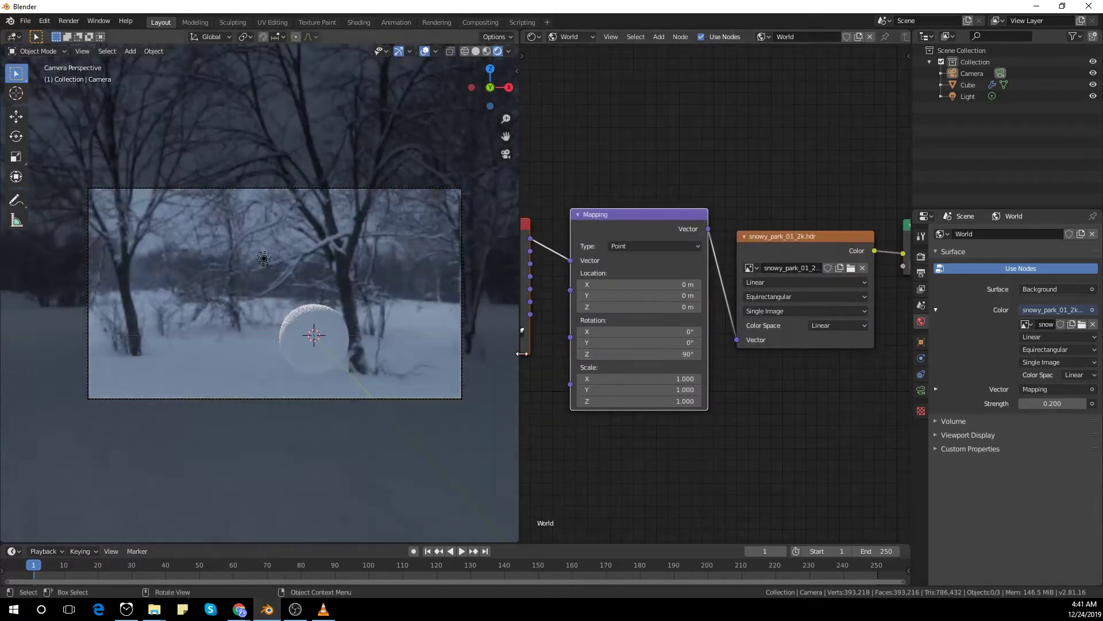
{"action": "left_click_drag", "start_coordinate": [650, 354], "coordinate": [773, 354]}
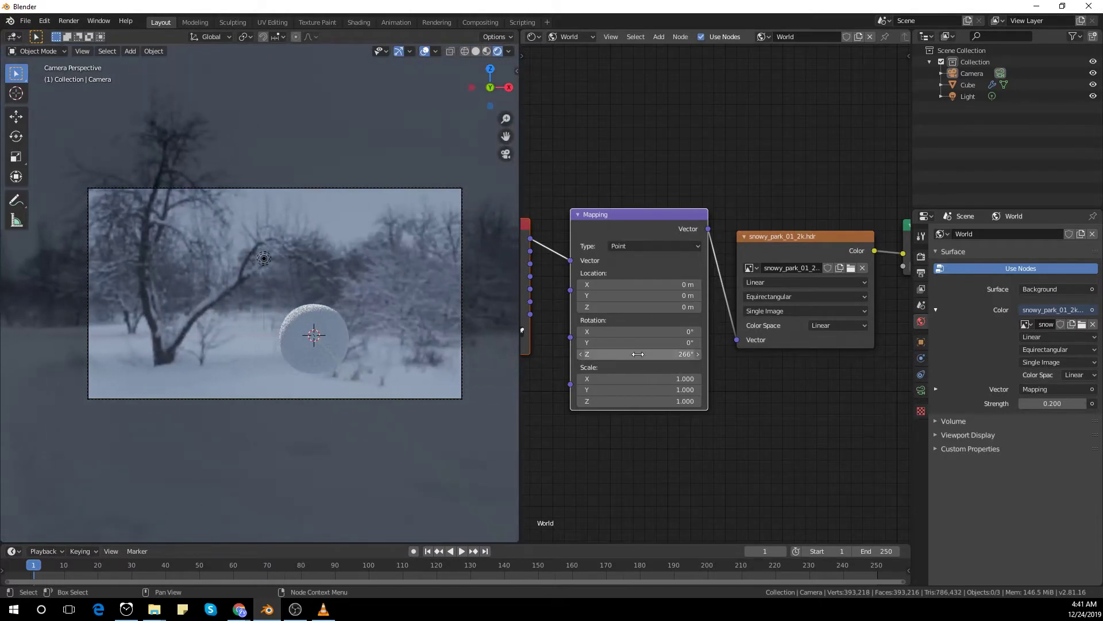
Move the light about -4.6 m along the global Y axis so it lights the front of the ball
{"action": "left_click", "coordinate": [264, 259]}
{"action": "key", "text": "g"}
{"action": "key", "text": "y"}
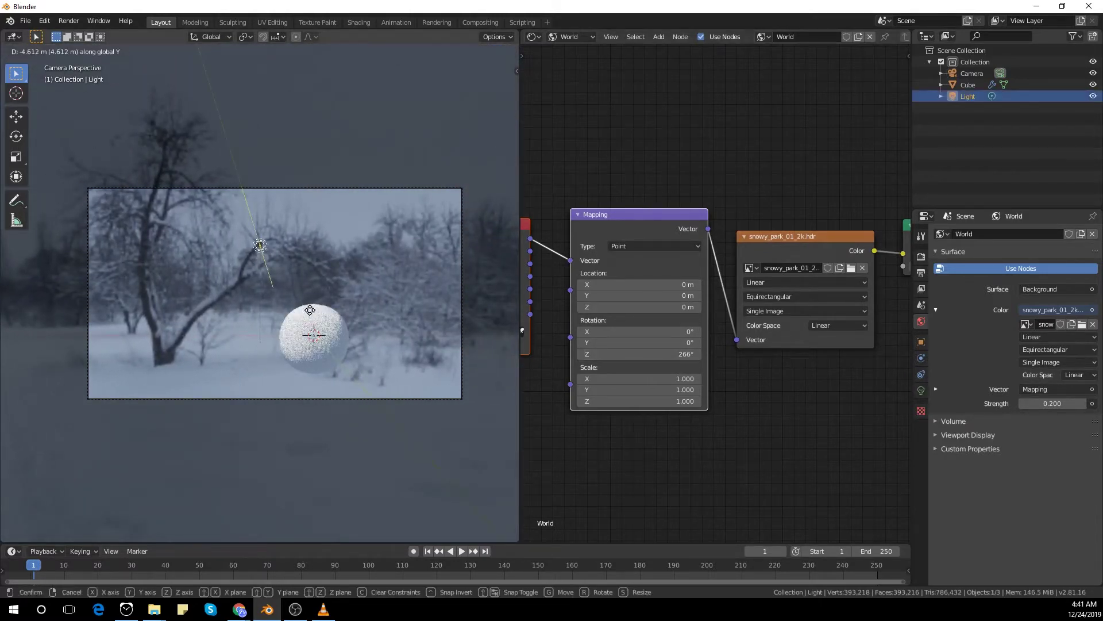
{"action": "left_click", "coordinate": [311, 312]}
{"action": "scroll", "coordinate": [365, 330], "scroll_direction": "up", "scroll_amount": 2}
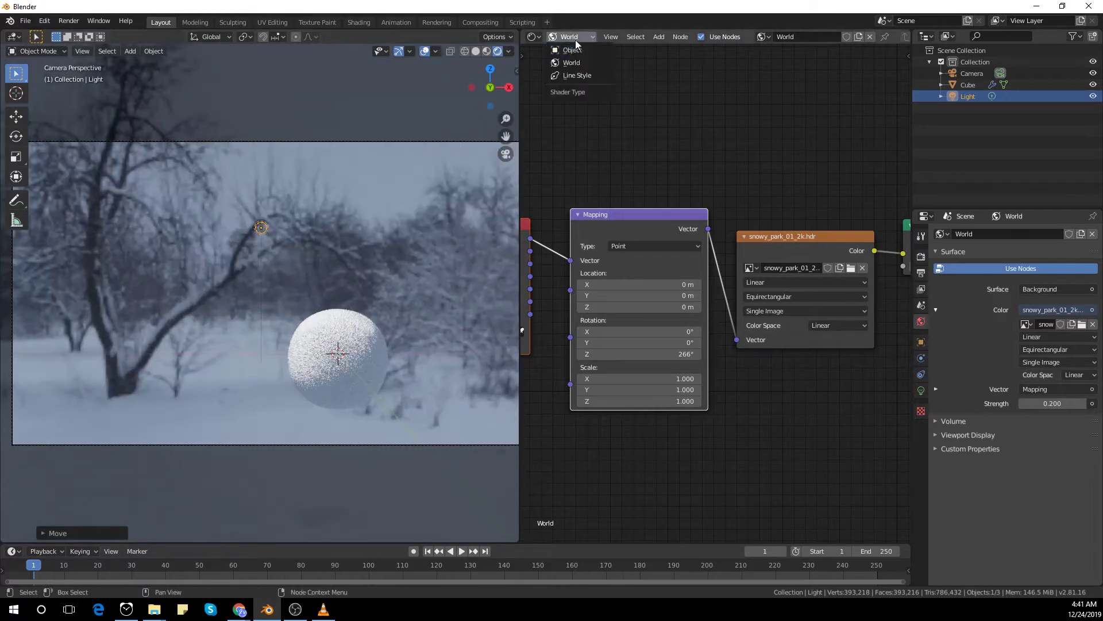
Show the ball's material nodes in the Shader Editor and set the Principled BSDF roughness to 0.1
{"action": "left_click", "coordinate": [572, 50]}
{"action": "scroll", "coordinate": [402, 322], "scroll_direction": "up", "scroll_amount": 2}
{"action": "left_click", "coordinate": [401, 322]}
{"action": "scroll", "coordinate": [680, 215], "scroll_direction": "down", "scroll_amount": 6}
{"action": "middle_click_drag", "start_coordinate": [750, 232], "coordinate": [610, 225]}
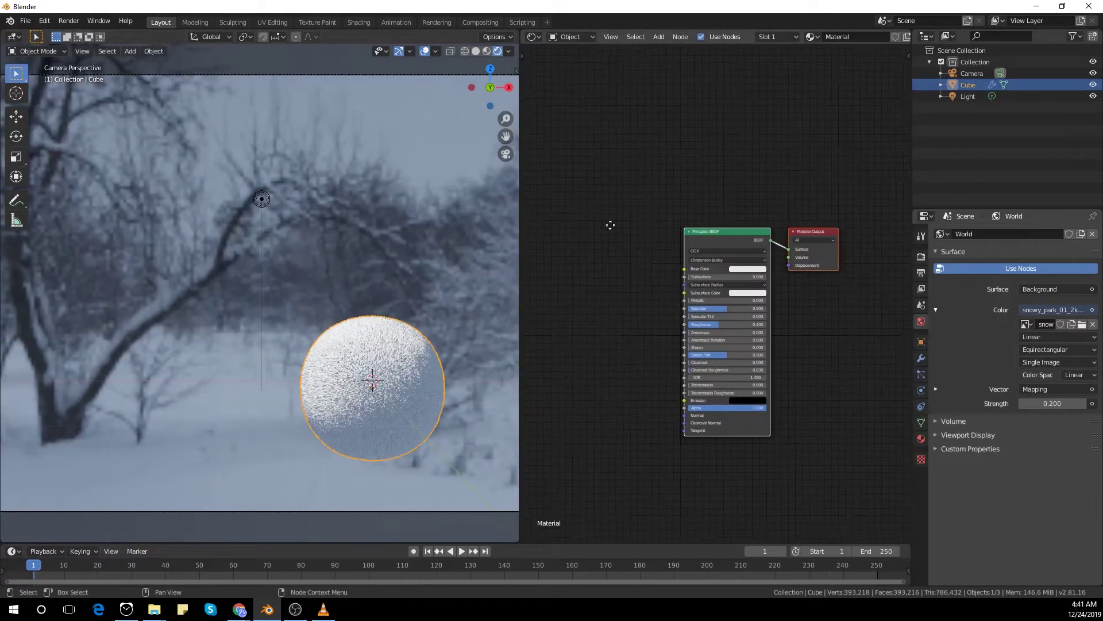
{"action": "scroll", "coordinate": [828, 348], "scroll_direction": "up", "scroll_amount": 1}
{"action": "left_click", "coordinate": [700, 321]}
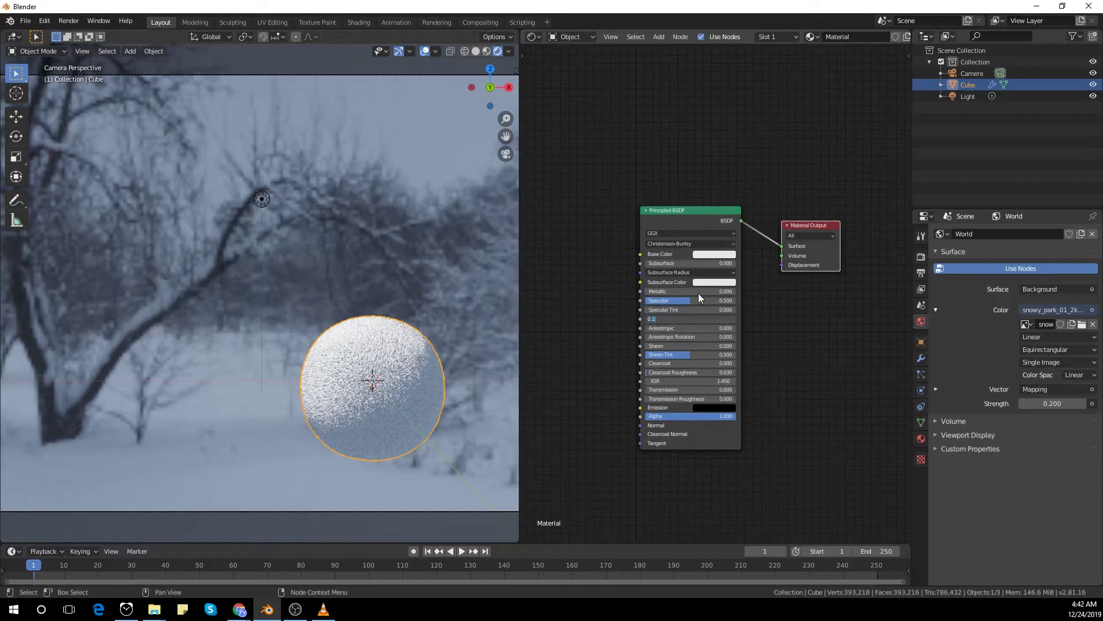
Enable Screen Space Refraction and Subsurface Translucency for the ball's material, and Screen Space Reflections with Refraction for the Eevee render
{"action": "left_click", "coordinate": [921, 439]}
{"action": "scroll", "coordinate": [991, 454], "scroll_direction": "down", "scroll_amount": 6}
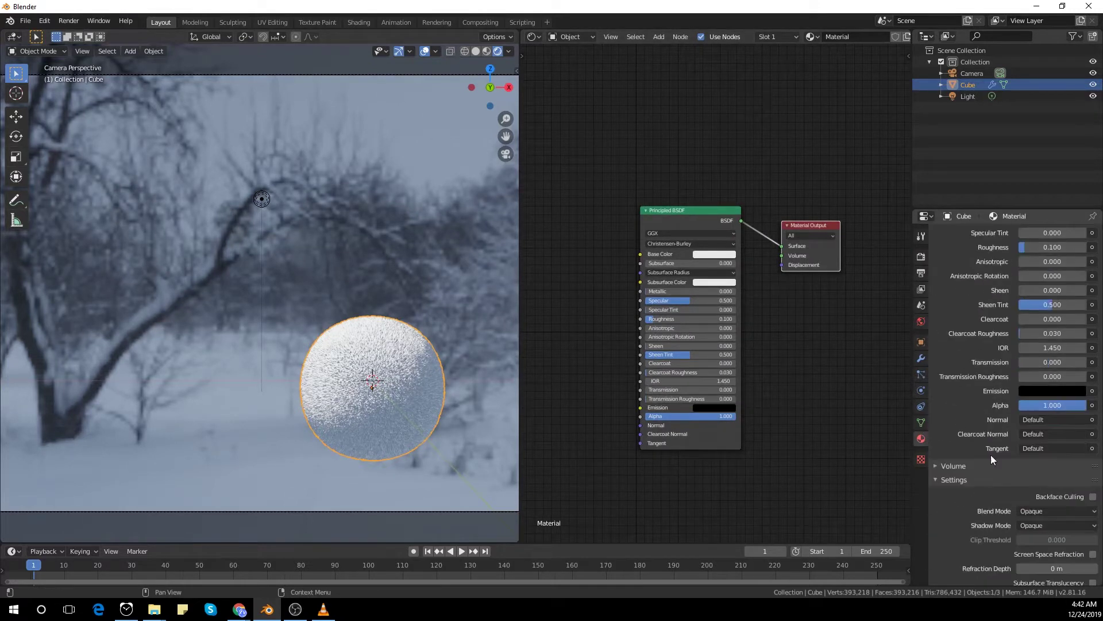
{"action": "scroll", "coordinate": [1084, 506], "scroll_direction": "down", "scroll_amount": 2}
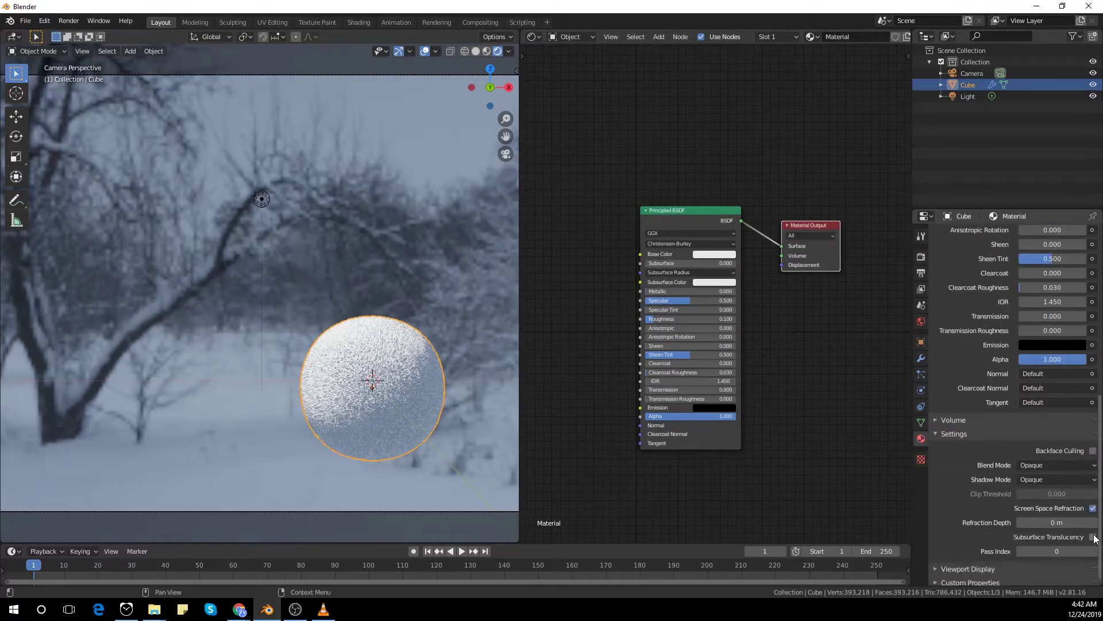
{"action": "left_click", "coordinate": [923, 257]}
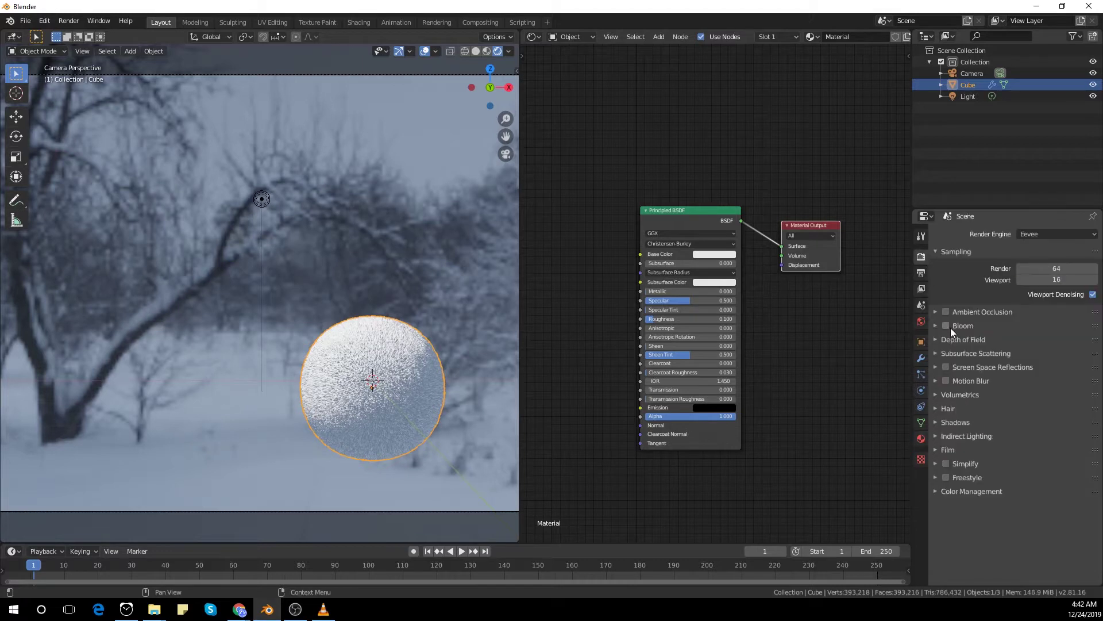
{"action": "left_click", "coordinate": [962, 369]}
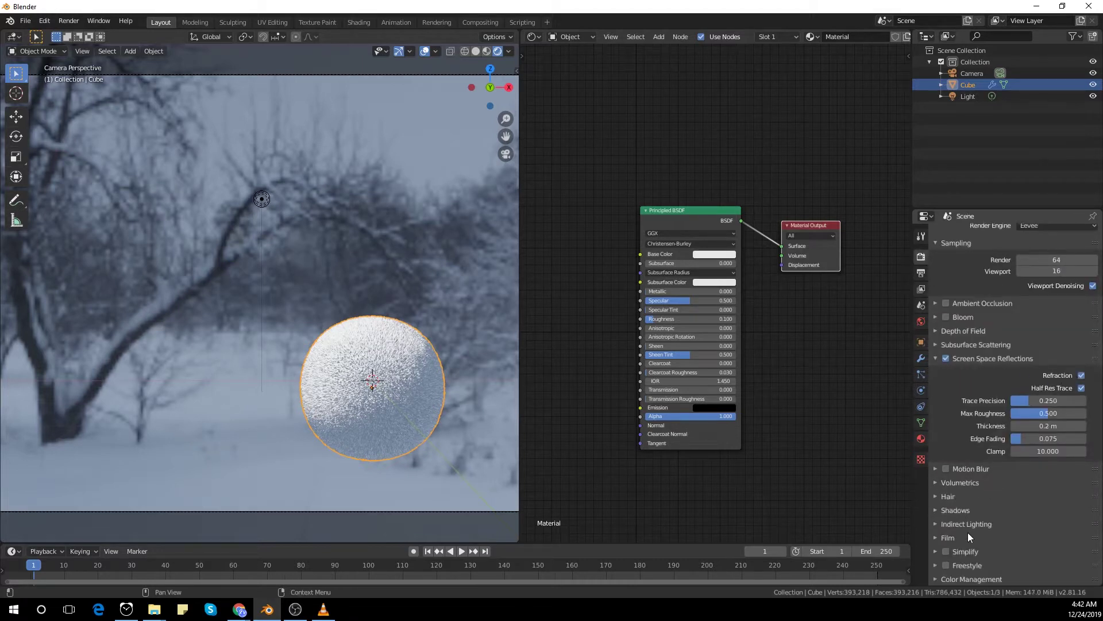
Look through the Eevee render's Shadows settings, including High Bitdepth and Soft Shadows
{"action": "left_click", "coordinate": [971, 508]}
{"action": "scroll", "coordinate": [1023, 509], "scroll_direction": "down", "scroll_amount": 3}
{"action": "left_click", "coordinate": [966, 439]}
{"action": "left_click", "coordinate": [999, 498]}
{"action": "left_click", "coordinate": [992, 499]}
{"action": "left_click", "coordinate": [971, 508]}
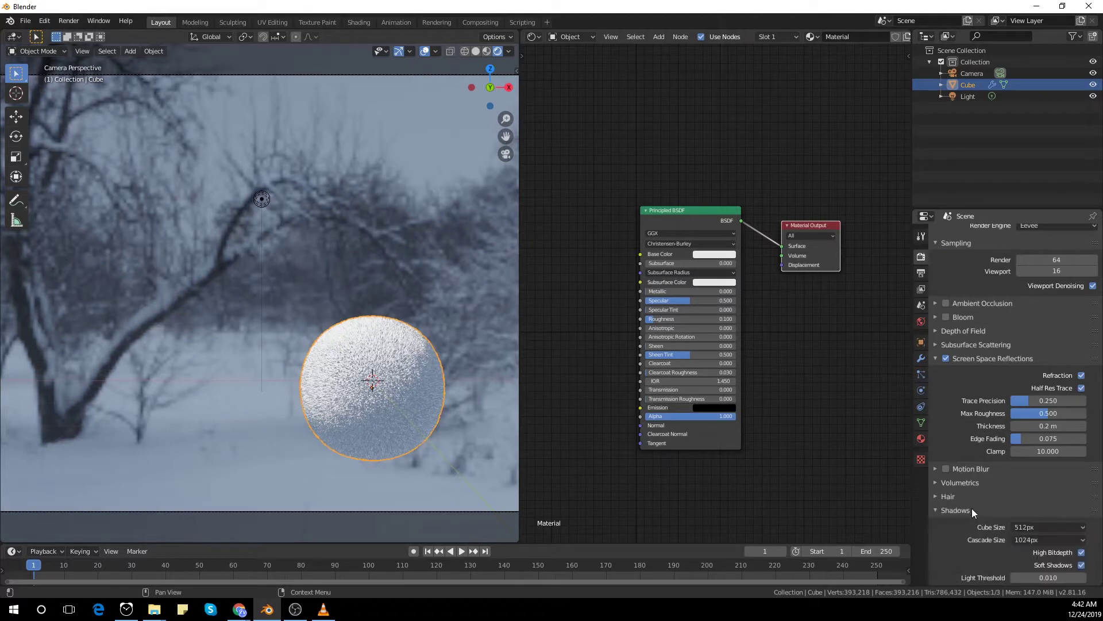
{"action": "left_click", "coordinate": [972, 508]}
{"action": "scroll", "coordinate": [1037, 464], "scroll_direction": "up", "scroll_amount": 1}
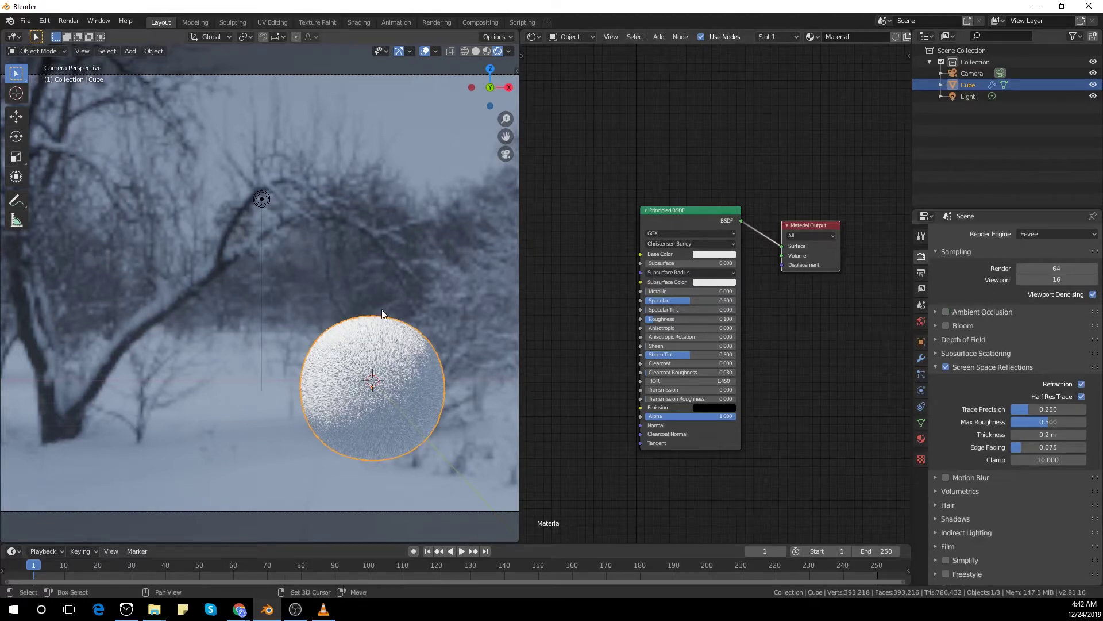
Raise the Subsurface value of the ball's material to 1.000 and open its Subsurface Radius values for editing
{"action": "middle_click_drag", "start_coordinate": [369, 306], "coordinate": [396, 276], "text": "shift"}
{"action": "scroll", "coordinate": [398, 308], "scroll_direction": "up", "scroll_amount": 7}
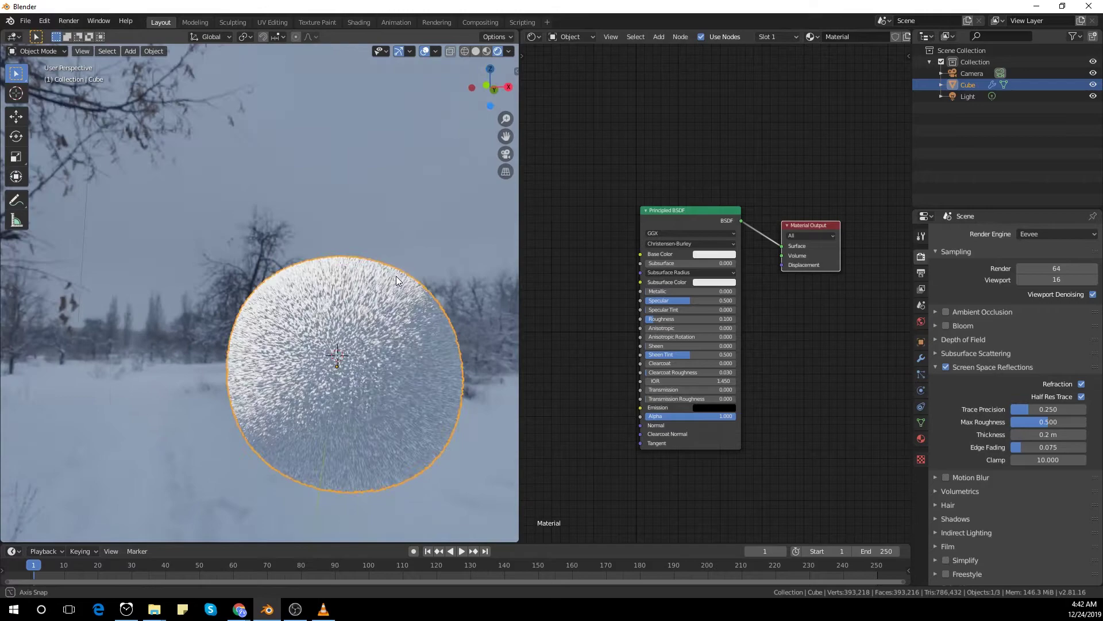
{"action": "left_click_drag", "start_coordinate": [691, 264], "coordinate": [733, 264]}
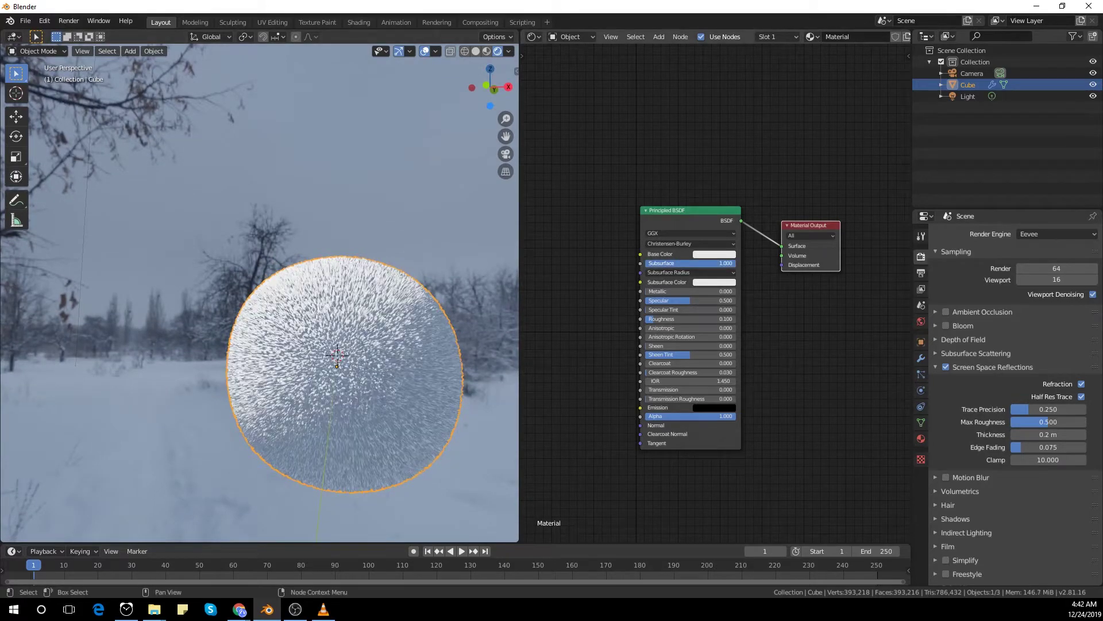
{"action": "middle_click_drag", "start_coordinate": [444, 228], "coordinate": [483, 257]}
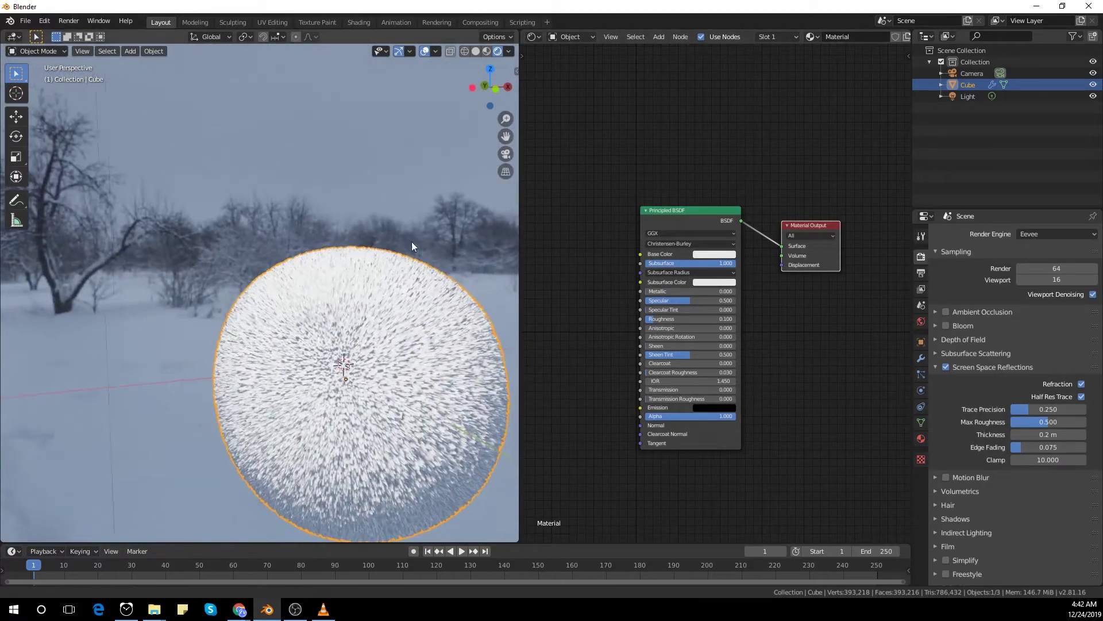
{"action": "scroll", "coordinate": [390, 239], "scroll_direction": "up", "scroll_amount": 3}
{"action": "middle_click_drag", "start_coordinate": [374, 236], "coordinate": [517, 293]}
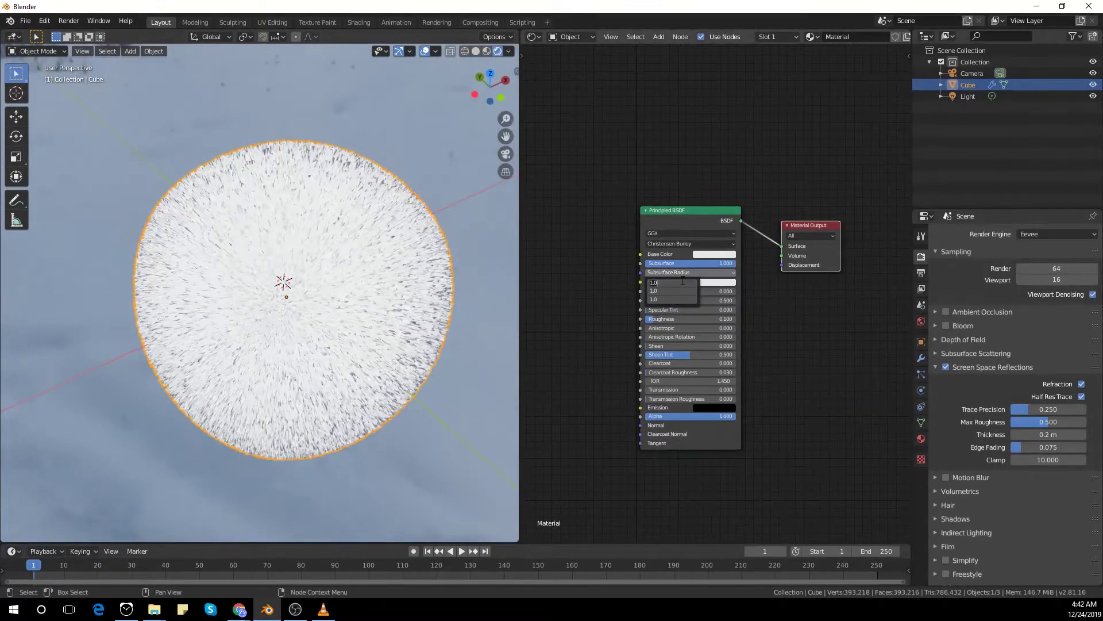
{"action": "key", "text": "KP_0"}
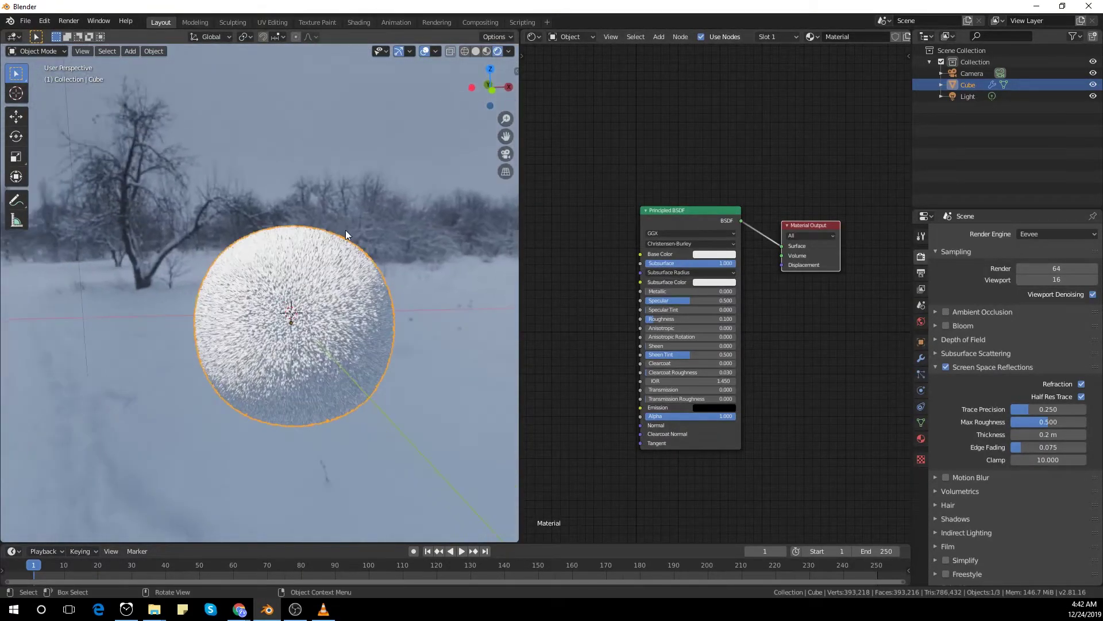
Try moving the light to other positions above the ball in the camera view
{"action": "left_click", "coordinate": [288, 222]}
{"action": "key", "text": "g"}
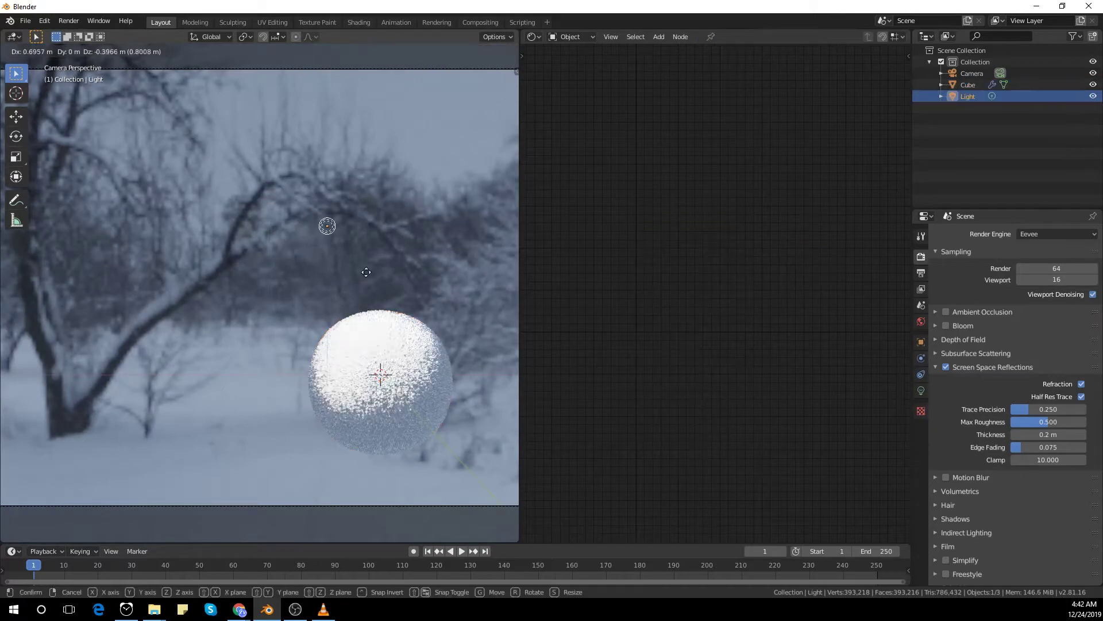
{"action": "right_click", "coordinate": [261, 175]}
{"action": "middle_click_drag", "start_coordinate": [359, 236], "coordinate": [341, 269]}
{"action": "scroll", "coordinate": [341, 269], "scroll_direction": "down", "scroll_amount": 2}
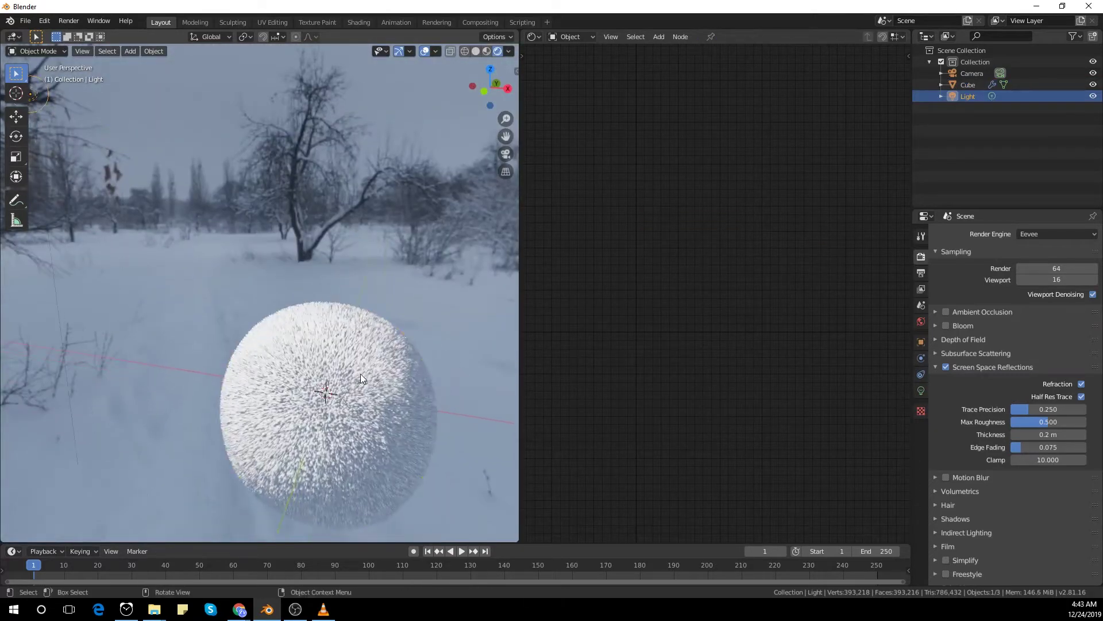
Select the ball and turn Use Nodes off and back on for its material to compare the shading
{"action": "left_click", "coordinate": [360, 373]}
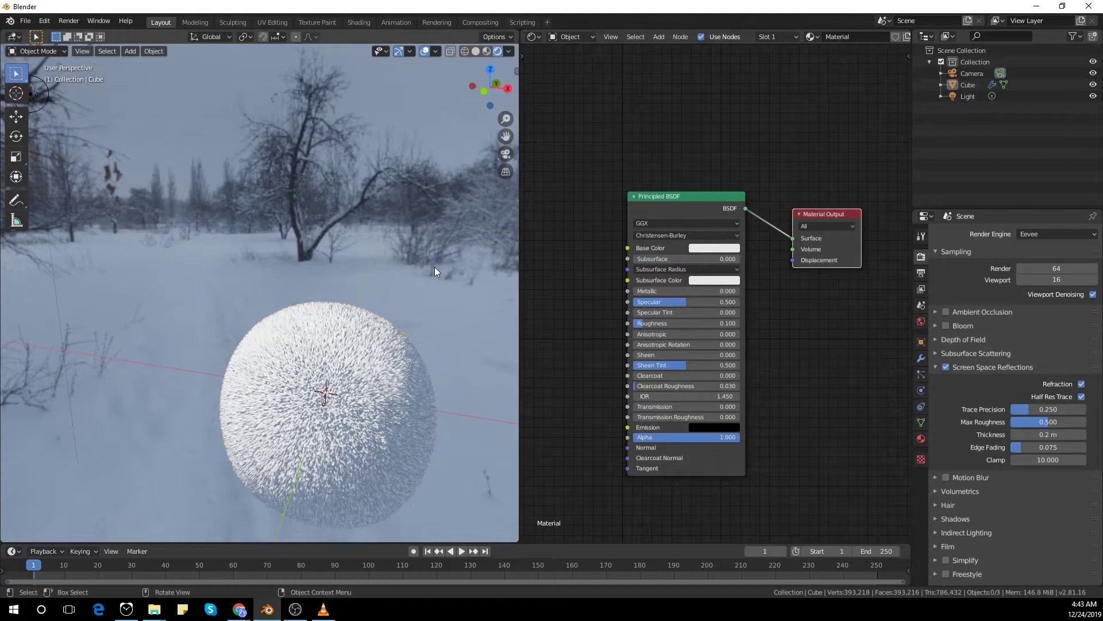
{"action": "left_click", "coordinate": [921, 439]}
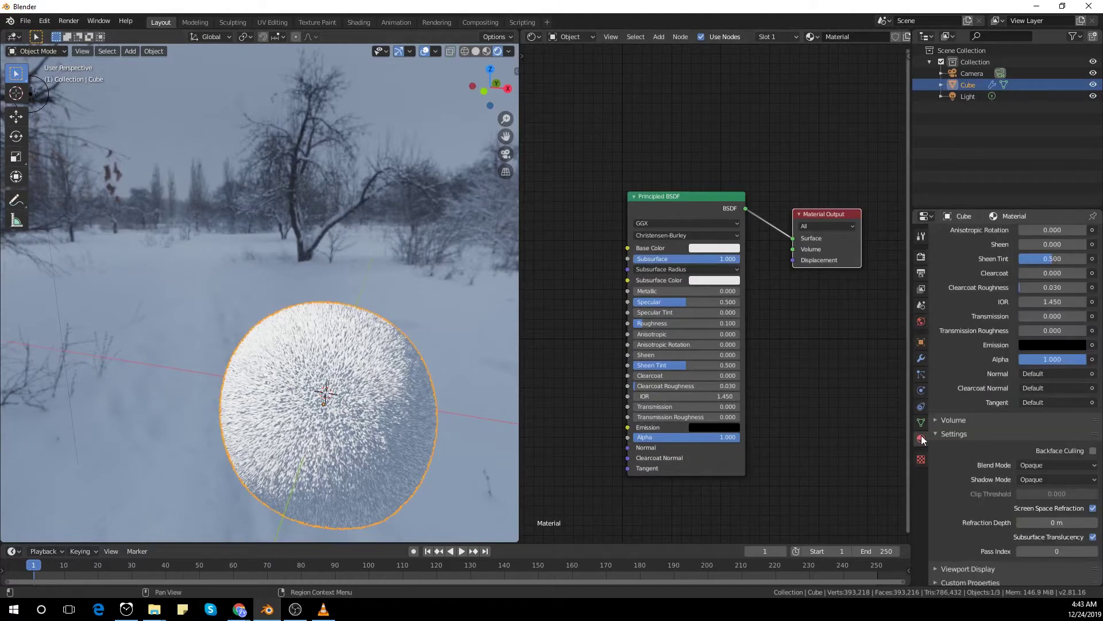
{"action": "scroll", "coordinate": [961, 368], "scroll_direction": "up", "scroll_amount": 1}
{"action": "left_click", "coordinate": [989, 331]}
{"action": "left_click", "coordinate": [991, 330]}
{"action": "left_click", "coordinate": [991, 330]}
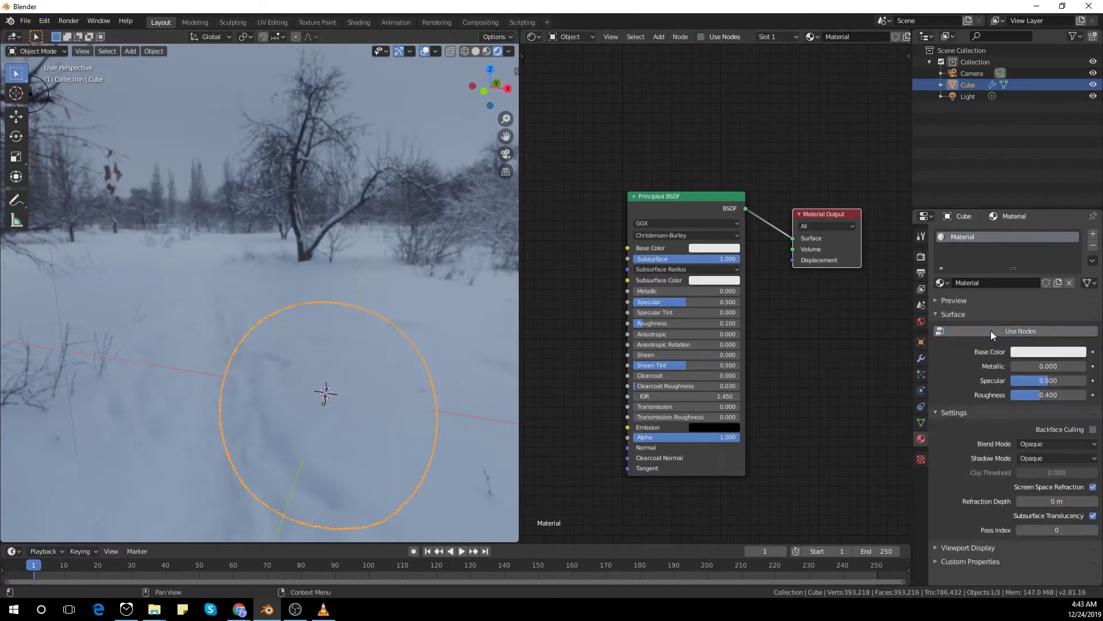
{"action": "left_click", "coordinate": [404, 296]}
{"action": "middle_click_drag", "start_coordinate": [404, 296], "coordinate": [435, 290]}
{"action": "left_click", "coordinate": [325, 388]}
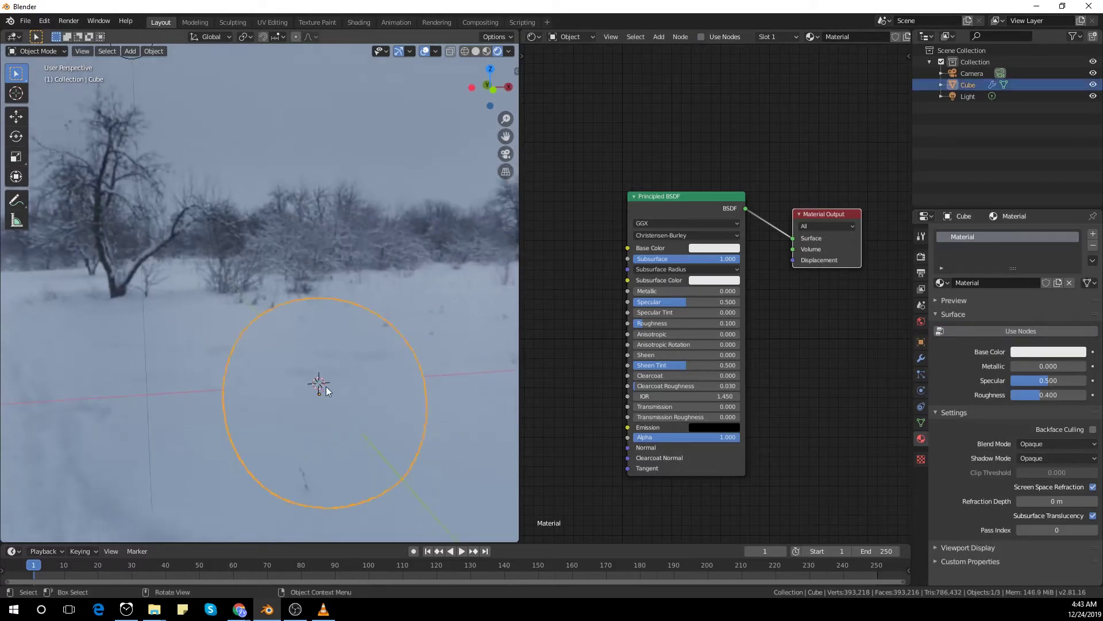
{"action": "left_click", "coordinate": [952, 330]}
{"action": "middle_click_drag", "start_coordinate": [371, 246], "coordinate": [367, 298]}
{"action": "scroll", "coordinate": [366, 298], "scroll_direction": "down", "scroll_amount": 2}
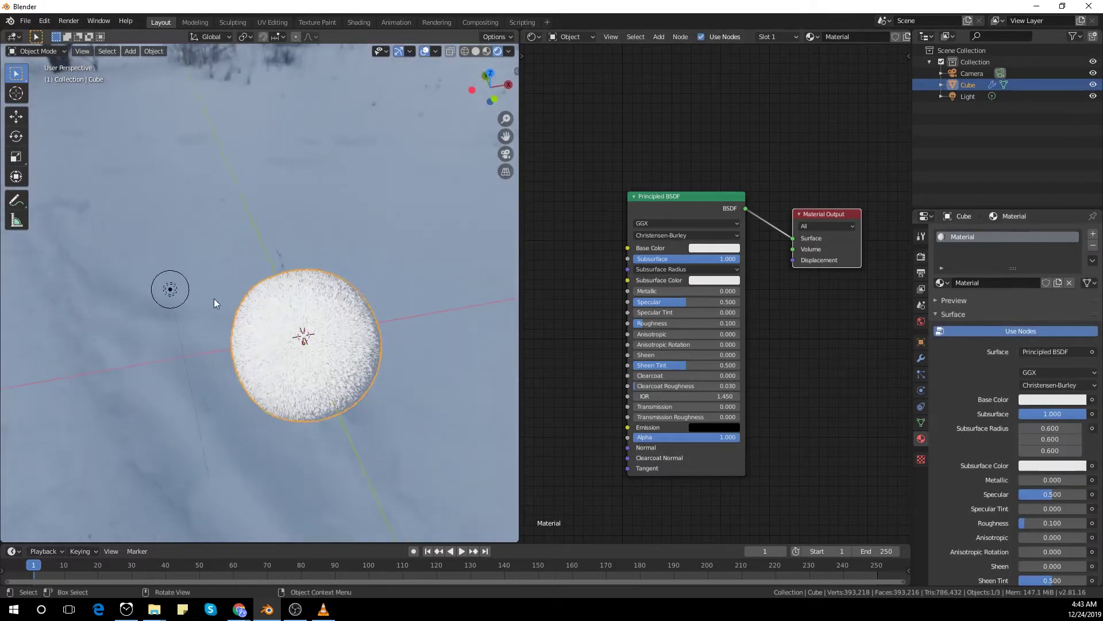
Set the point light's power to 100 W and check how the ball is lit
{"action": "left_click", "coordinate": [170, 290]}
{"action": "type", "text": "1000 W"}
{"action": "key", "text": "Return"}
{"action": "scroll", "coordinate": [418, 301], "scroll_direction": "up", "scroll_amount": 3}
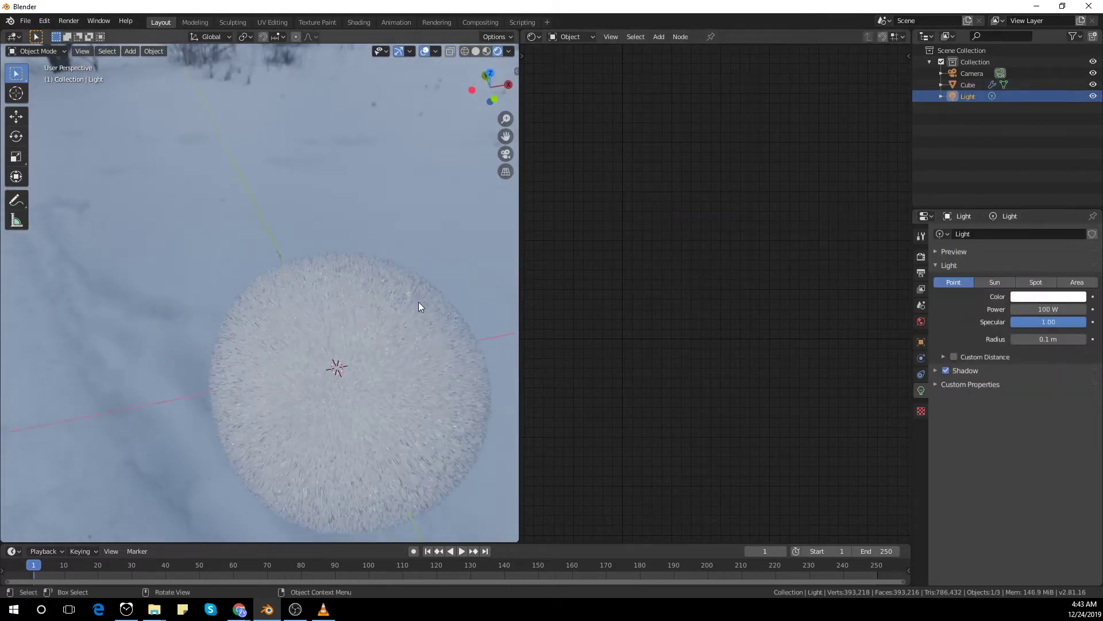
{"action": "middle_click_drag", "start_coordinate": [418, 300], "coordinate": [327, 220]}
{"action": "scroll", "coordinate": [324, 213], "scroll_direction": "down", "scroll_amount": 2}
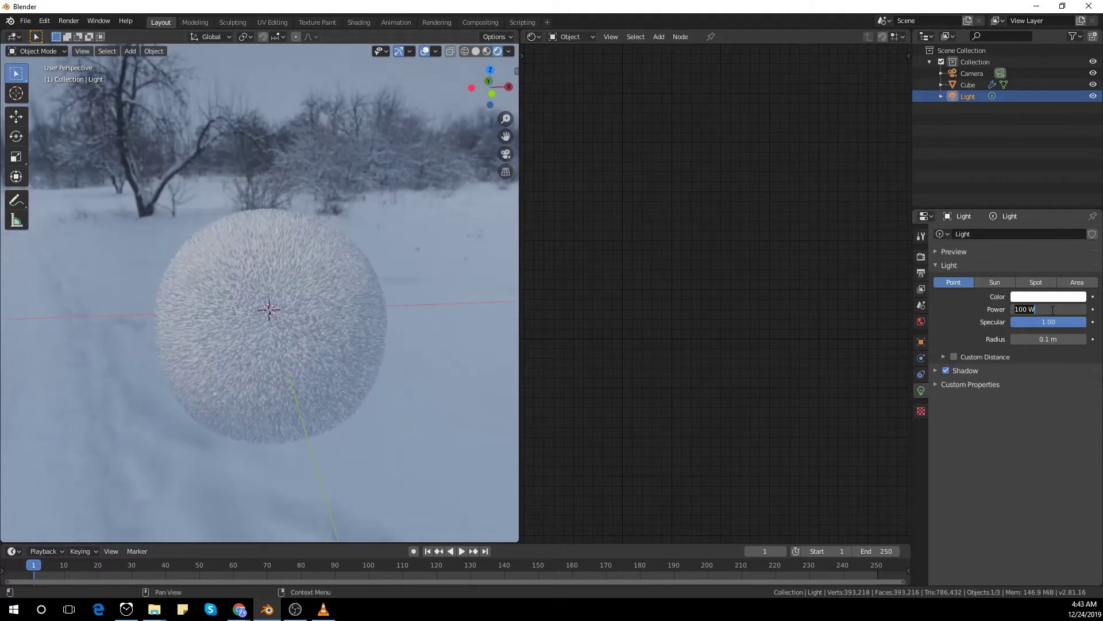
Set the point light's power to 500 W
{"action": "type", "text": "500"}
{"action": "key", "text": "Return"}
{"action": "scroll", "coordinate": [270, 311], "scroll_direction": "down", "scroll_amount": 2}
Try moving the light across to the other side above the ball
{"action": "middle_click_drag", "start_coordinate": [270, 311], "coordinate": [152, 154]}
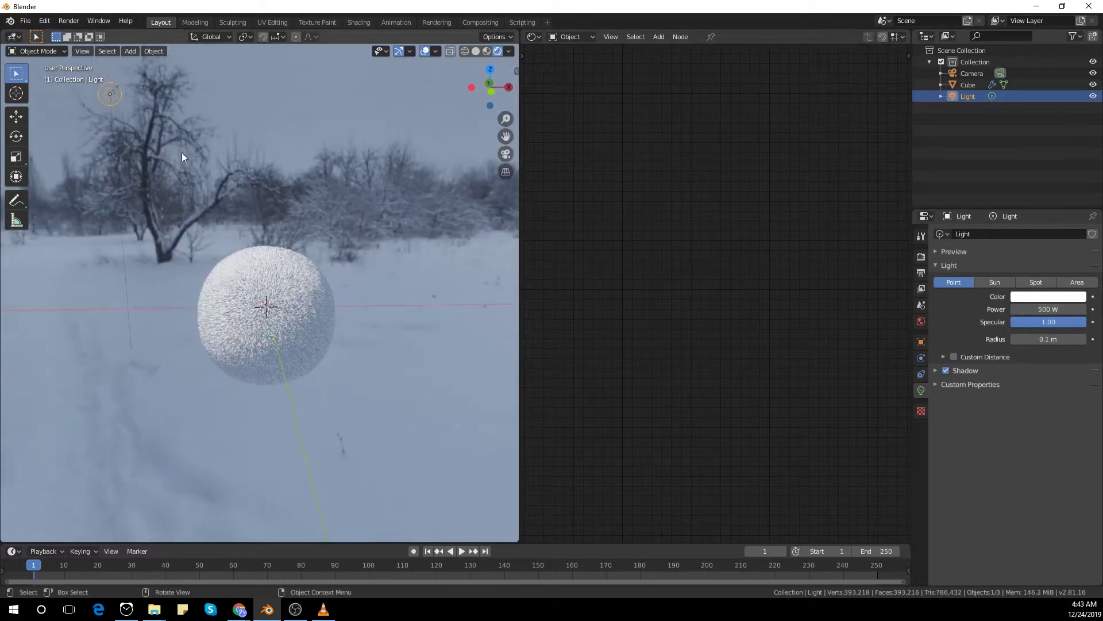
{"action": "key", "text": "g"}
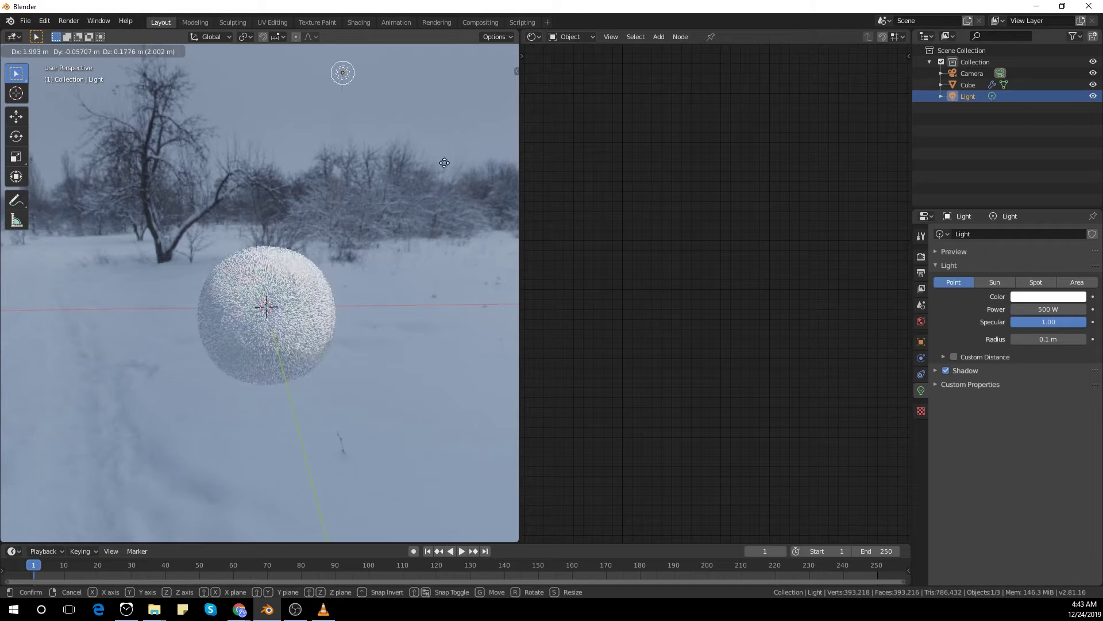
{"action": "left_click", "coordinate": [210, 183]}
Set the strength of the ball's Displace modifier to 0.05 and inspect the surface up close
{"action": "left_click", "coordinate": [303, 284]}
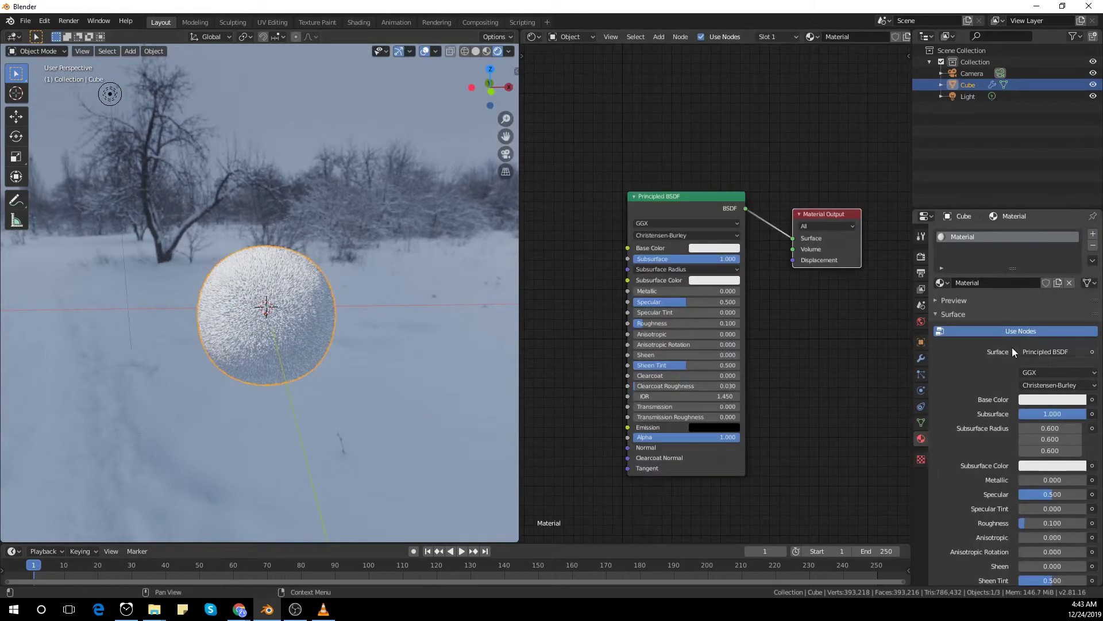
{"action": "left_click", "coordinate": [920, 359]}
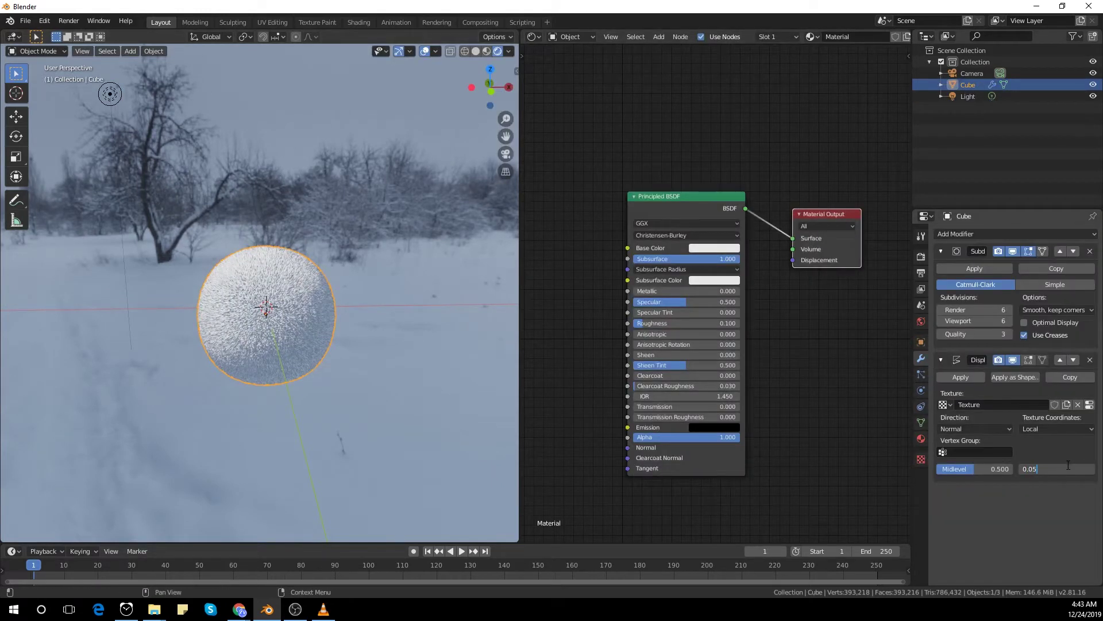
{"action": "key", "text": "Return"}
{"action": "scroll", "coordinate": [302, 326], "scroll_direction": "up", "scroll_amount": 5}
{"action": "middle_click_drag", "start_coordinate": [325, 350], "coordinate": [380, 300]}
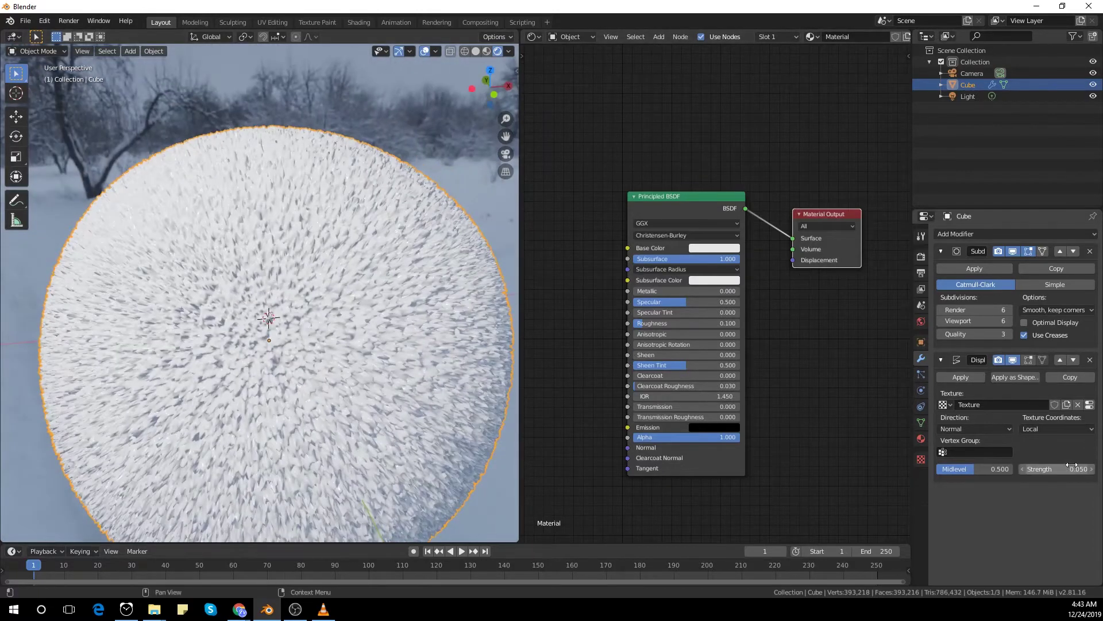
Set the ball's Subdivision Surface levels to 7 for both render and viewport, and inspect the finer surface
{"action": "left_click", "coordinate": [993, 311]}
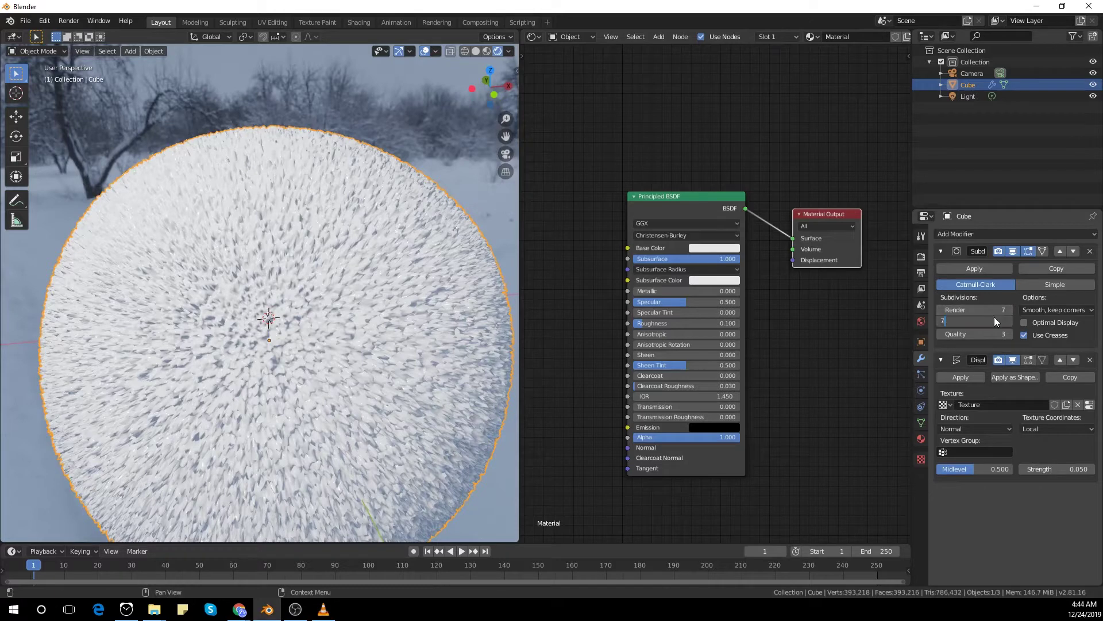
{"action": "key", "text": "Return"}
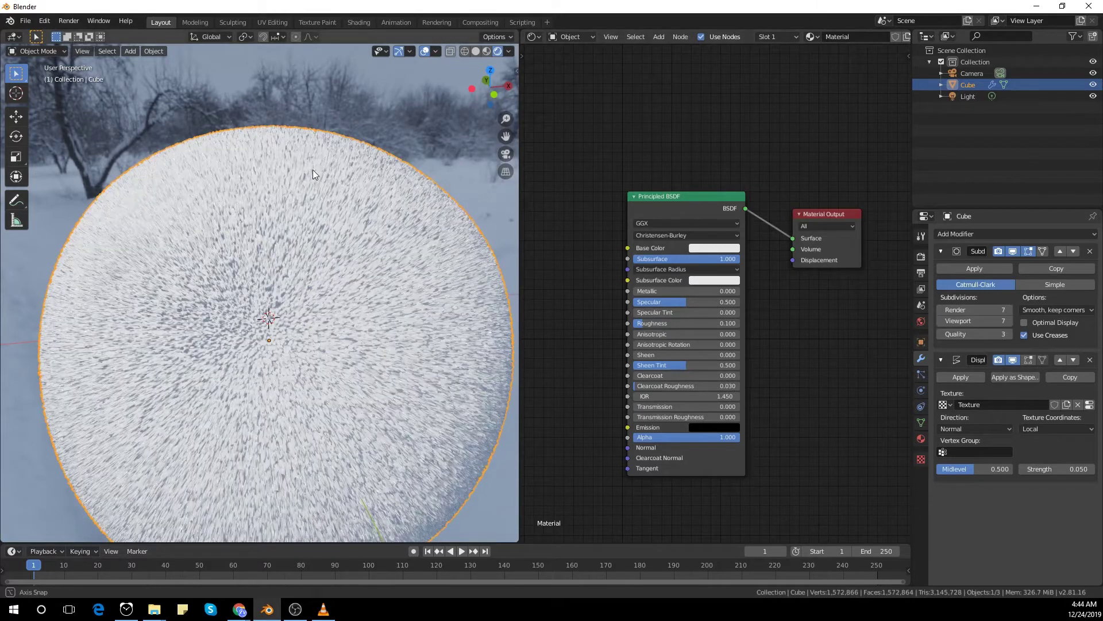
{"action": "scroll", "coordinate": [313, 170], "scroll_direction": "down", "scroll_amount": 3}
{"action": "mouse_move", "coordinate": [312, 171]}
{"action": "middle_mouse_down"}
{"action": "mouse_move", "coordinate": [330, 229]}
{"action": "mouse_move", "coordinate": [325, 176]}
{"action": "middle_mouse_up"}
{"action": "scroll", "coordinate": [325, 176], "scroll_direction": "up", "scroll_amount": 3}
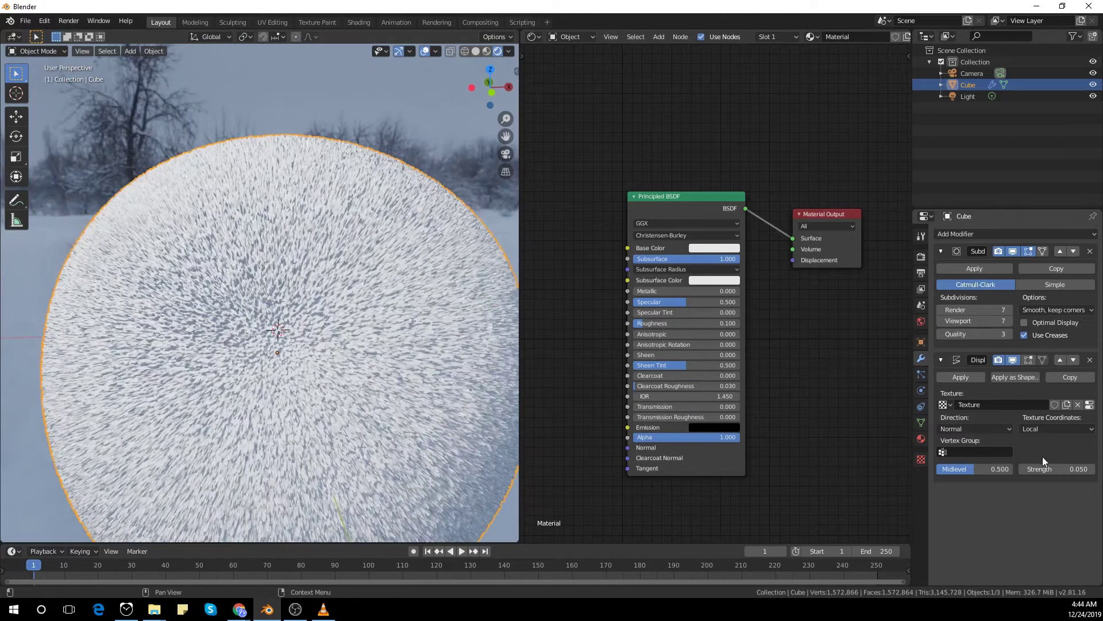
Try Displace strengths of 0.01 and 0.03 on the ball
{"action": "left_click", "coordinate": [1062, 469]}
{"action": "key", "text": "Return"}
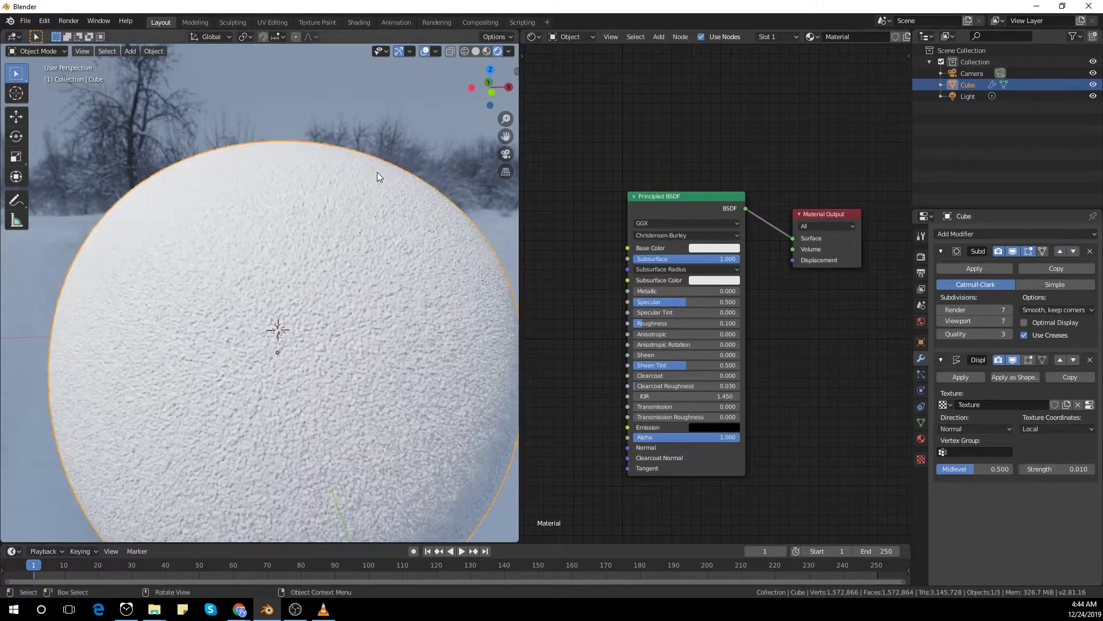
{"action": "left_click", "coordinate": [1072, 470]}
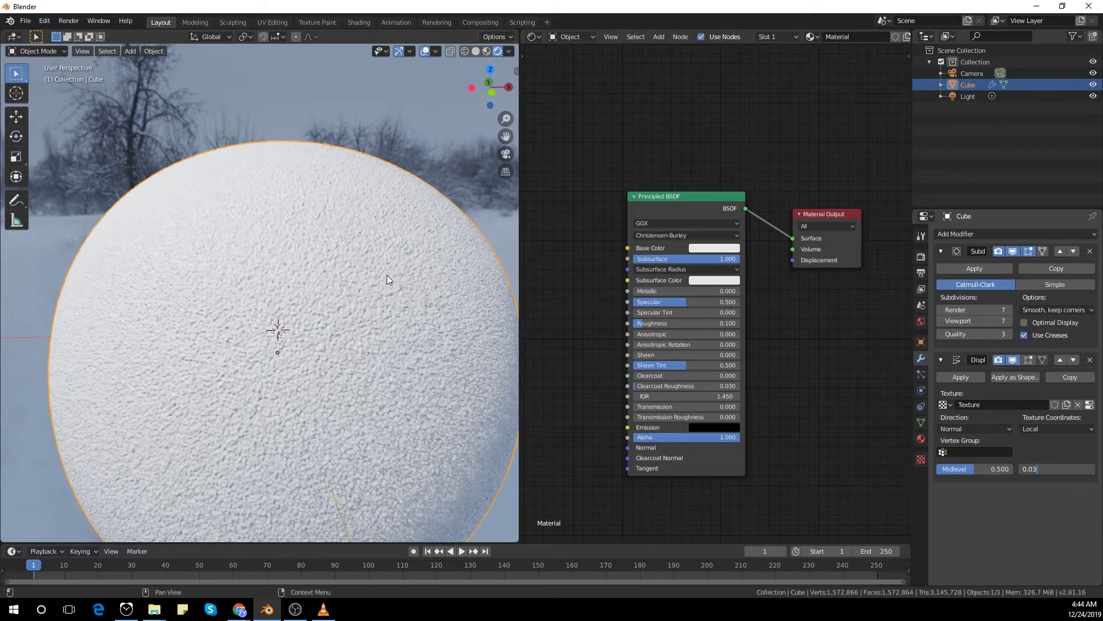
{"action": "type", "text": "0.03"}
{"action": "key", "text": "Return"}
Look at the ball through the camera and set its Displace strength to 0.05
{"action": "key", "text": "KP_0"}
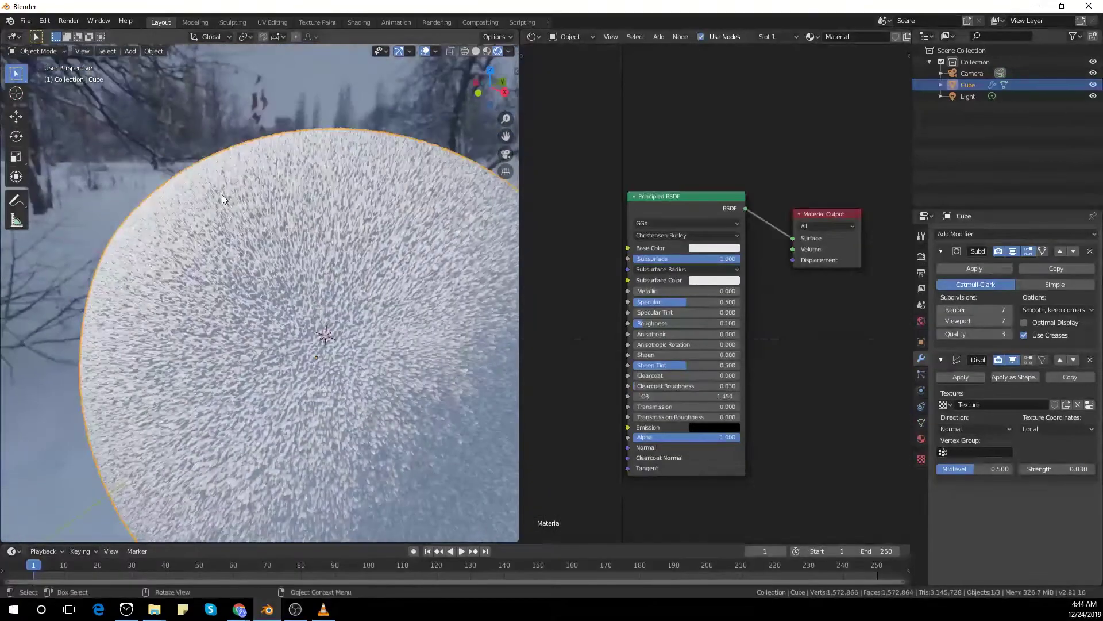
{"action": "scroll", "coordinate": [350, 271], "scroll_direction": "up", "scroll_amount": 5}
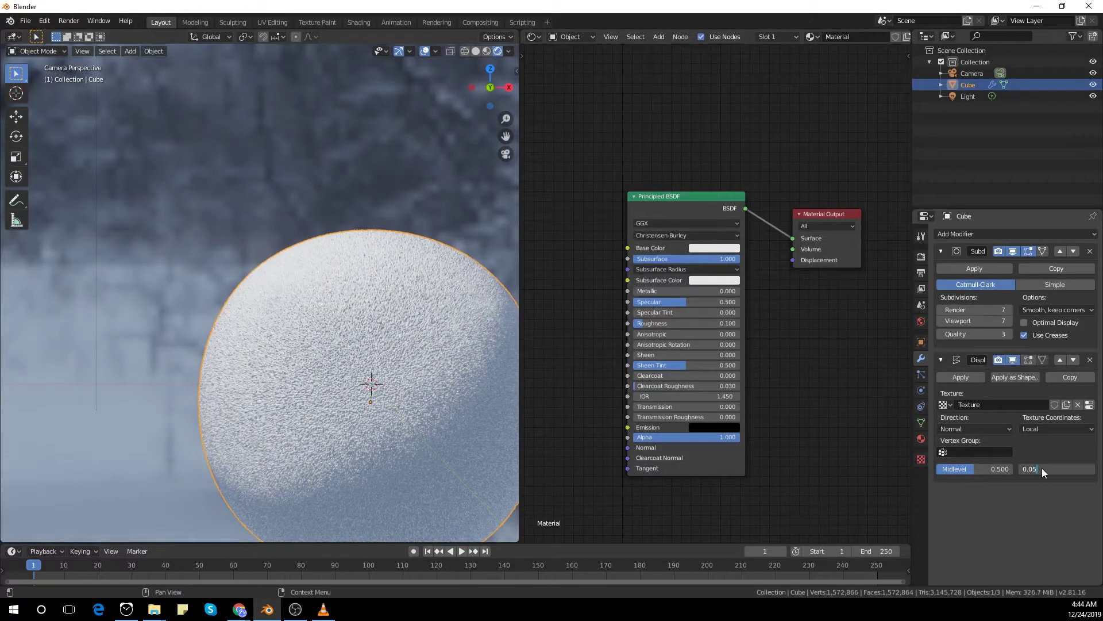
{"action": "type", "text": "0.05"}
{"action": "key", "text": "Return"}
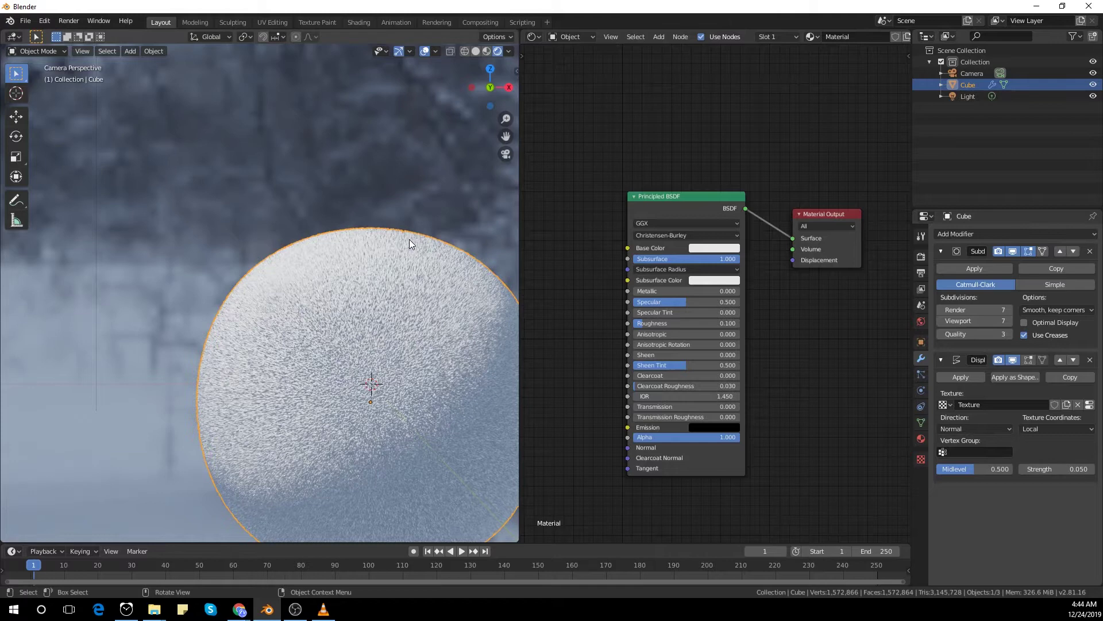
Set the Transmission of the ball's Principled BSDF to 0.5 and inspect the ball from several angles
{"action": "left_click_drag", "start_coordinate": [692, 196], "coordinate": [693, 207]}
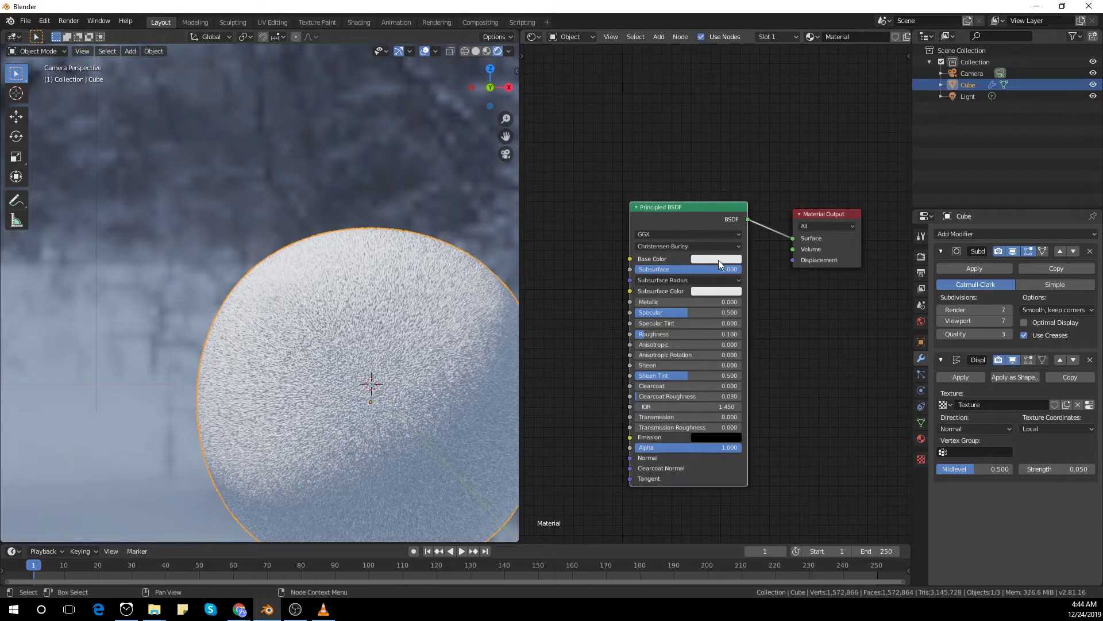
{"action": "type", "text": "0.5"}
{"action": "key", "text": "Return"}
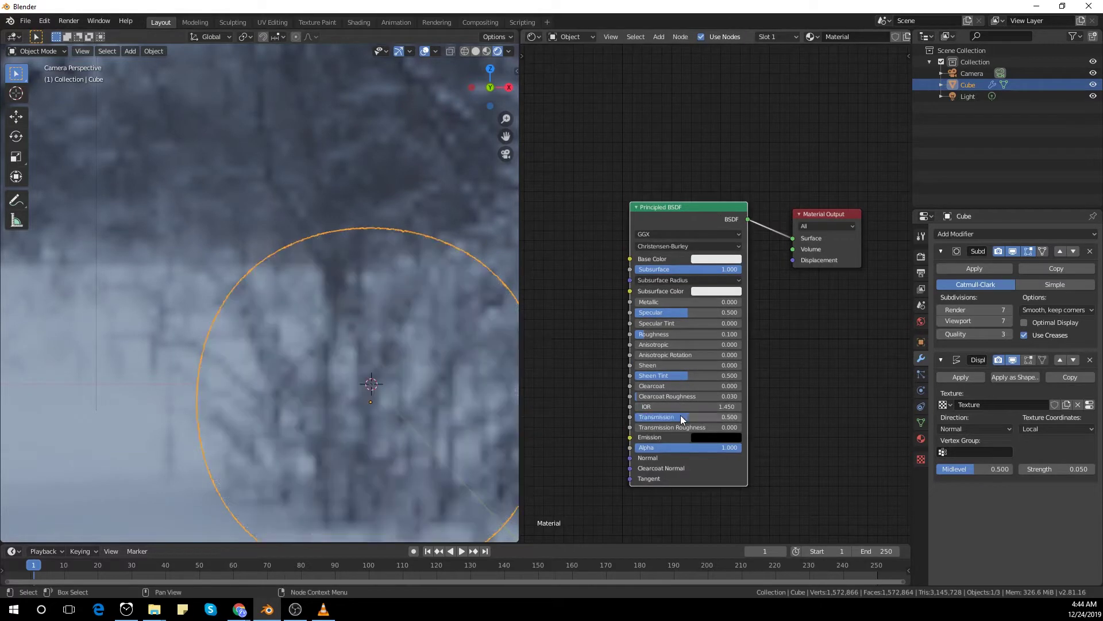
{"action": "middle_click_drag", "start_coordinate": [317, 169], "coordinate": [338, 221]}
{"action": "scroll", "coordinate": [358, 317], "scroll_direction": "up", "scroll_amount": 5}
{"action": "scroll", "coordinate": [358, 319], "scroll_direction": "up", "scroll_amount": 2}
{"action": "middle_click_drag", "start_coordinate": [359, 319], "coordinate": [295, 316]}
{"action": "scroll", "coordinate": [295, 316], "scroll_direction": "up", "scroll_amount": 4}
{"action": "scroll", "coordinate": [315, 324], "scroll_direction": "down", "scroll_amount": 4}
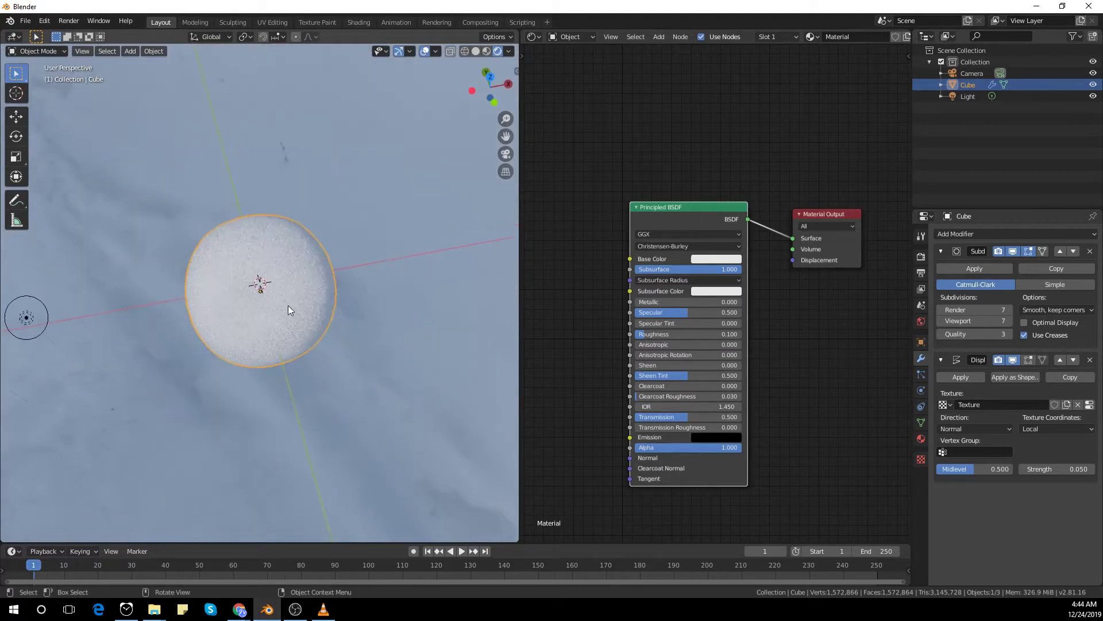
Reselect the ball and try its material's Subsurface value, leaving it at 1.000
{"action": "left_click", "coordinate": [29, 318]}
{"action": "scroll", "coordinate": [345, 347], "scroll_direction": "up", "scroll_amount": 2}
{"action": "left_click", "coordinate": [344, 343]}
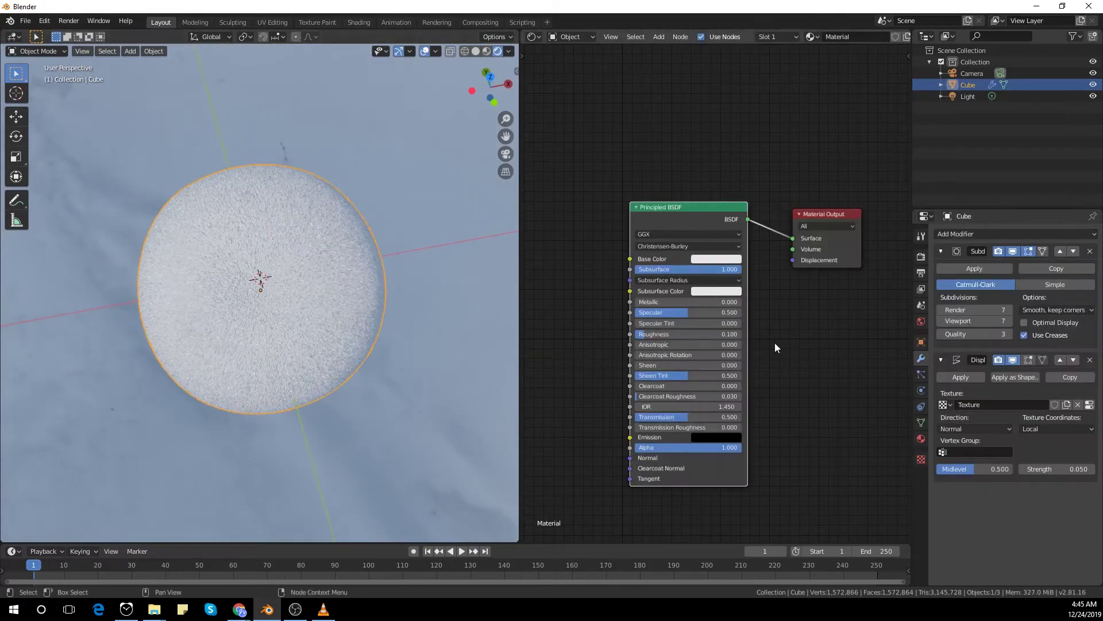
{"action": "left_click_drag", "start_coordinate": [713, 269], "coordinate": [741, 269]}
Try the Alpha Clip shadow mode on the ball's material and return it to Opaque
{"action": "left_click", "coordinate": [922, 437]}
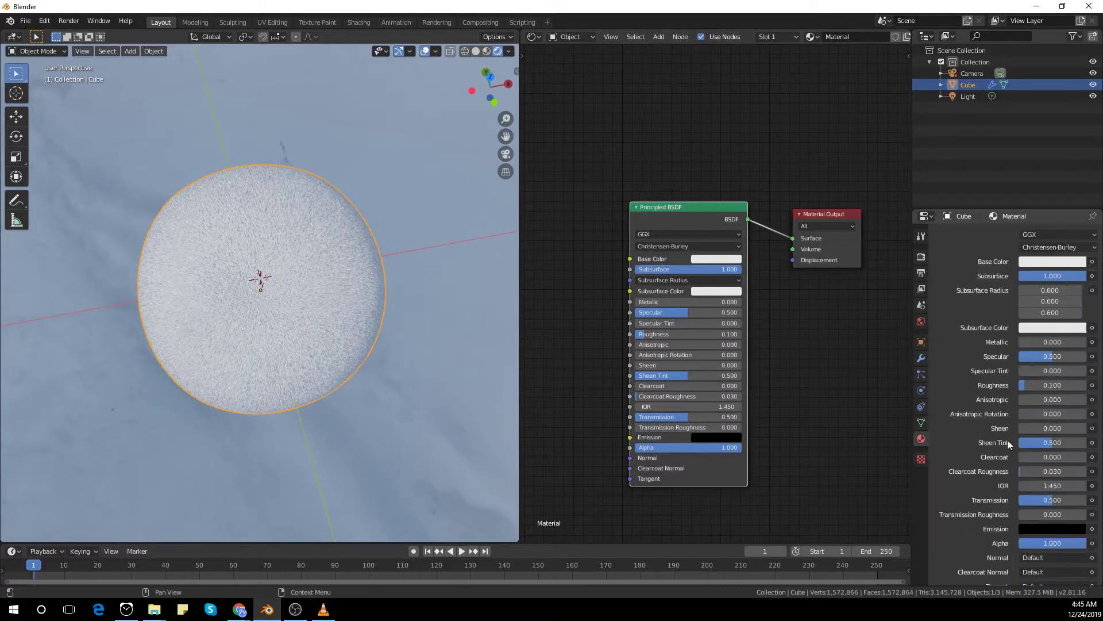
{"action": "scroll", "coordinate": [1008, 440], "scroll_direction": "down", "scroll_amount": 8}
{"action": "left_click", "coordinate": [1057, 479]}
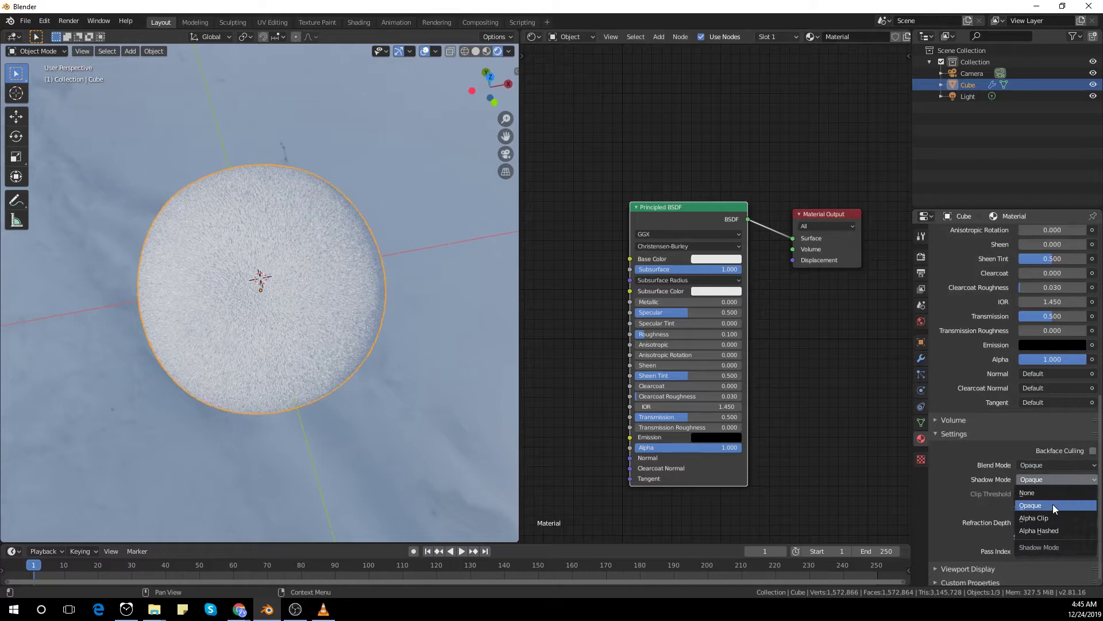
{"action": "left_click", "coordinate": [1053, 518]}
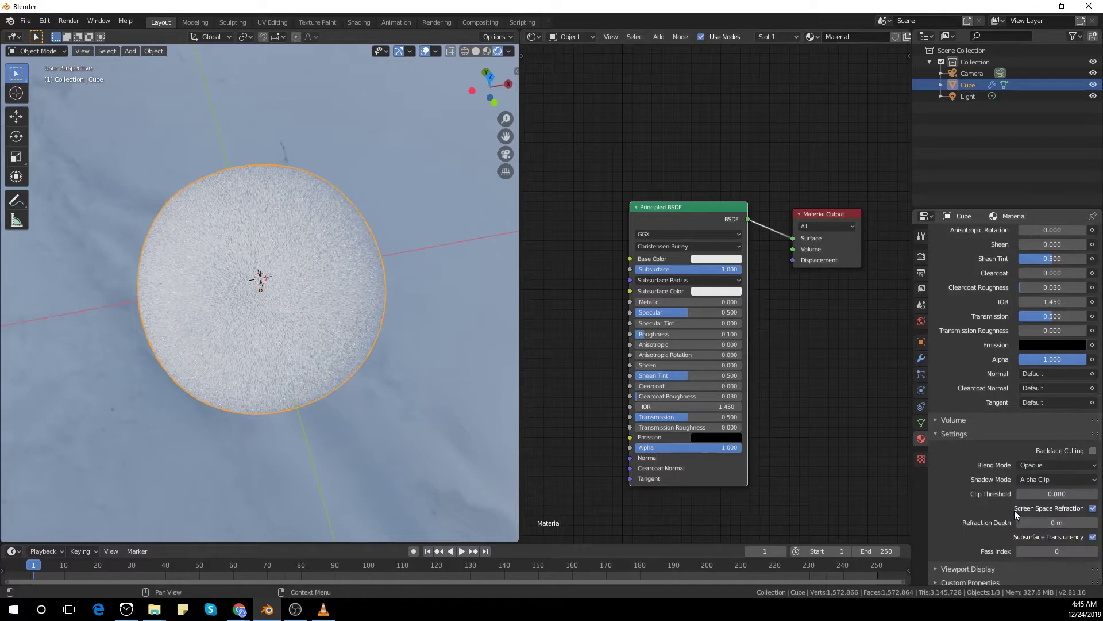
{"action": "left_click", "coordinate": [1058, 479]}
{"action": "left_click", "coordinate": [1057, 504]}
{"action": "scroll", "coordinate": [374, 273], "scroll_direction": "down", "scroll_amount": 2}
{"action": "middle_click_drag", "start_coordinate": [391, 289], "coordinate": [387, 213]}
{"action": "scroll", "coordinate": [385, 241], "scroll_direction": "up", "scroll_amount": 2}
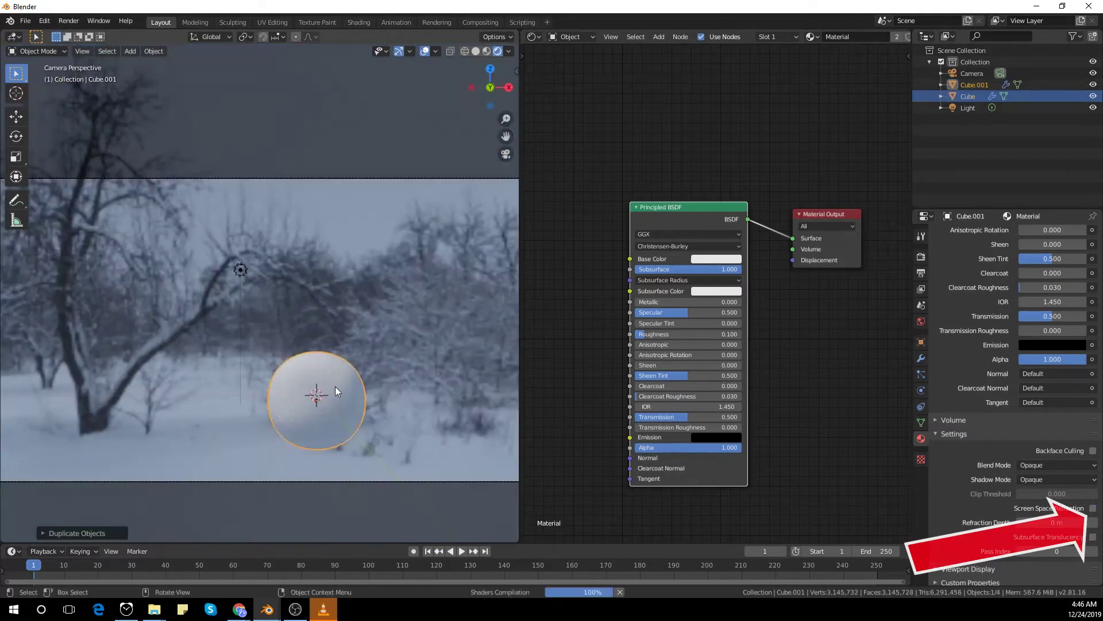
Set the Subdivision Surface levels of the original ball, Cube, to 6 for both viewport and render
{"action": "key", "text": "g"}
{"action": "right_click", "coordinate": [385, 308]}
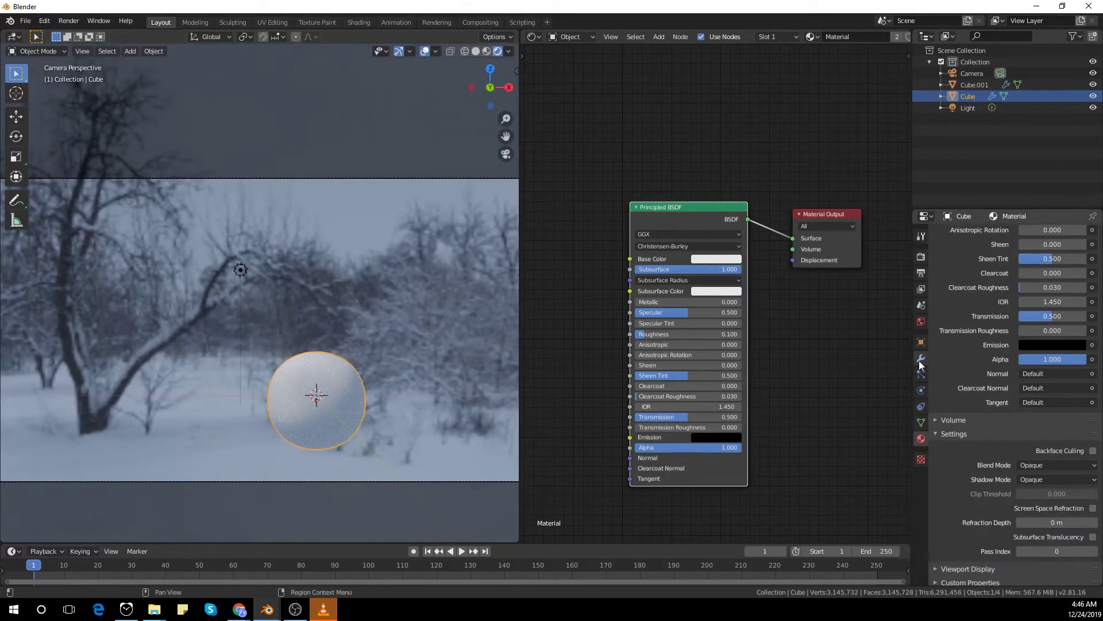
{"action": "left_click", "coordinate": [922, 358]}
{"action": "left_click", "coordinate": [1002, 321]}
{"action": "type", "text": "6"}
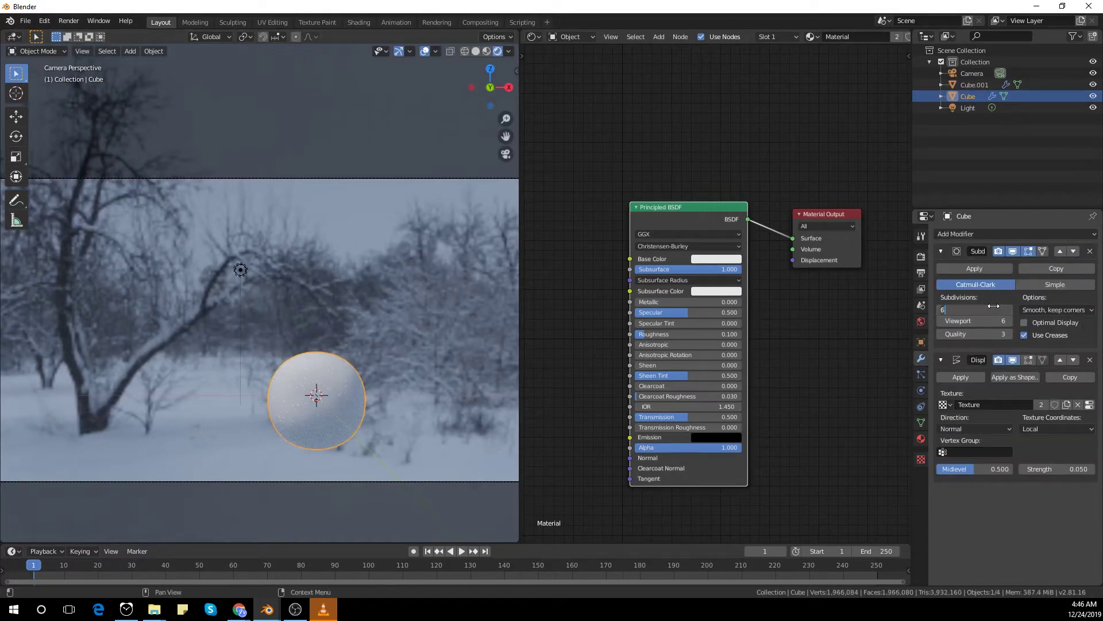
{"action": "key", "text": "Return"}
Move the original ball up about 1.3 m onto the duplicate and scale it to about 0.7 as the snowman's head
{"action": "key", "text": "g"}
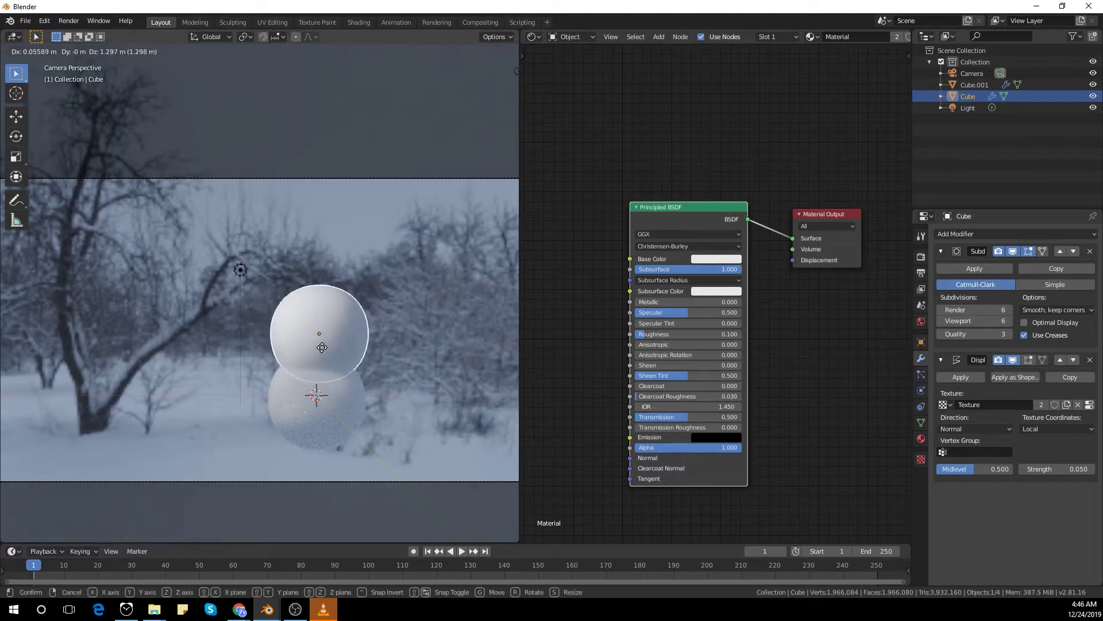
{"action": "left_click", "coordinate": [322, 347]}
{"action": "scroll", "coordinate": [383, 378], "scroll_direction": "up", "scroll_amount": 4}
{"action": "middle_click_drag", "start_coordinate": [383, 377], "coordinate": [275, 248], "text": "shift"}
{"action": "key", "text": "s"}
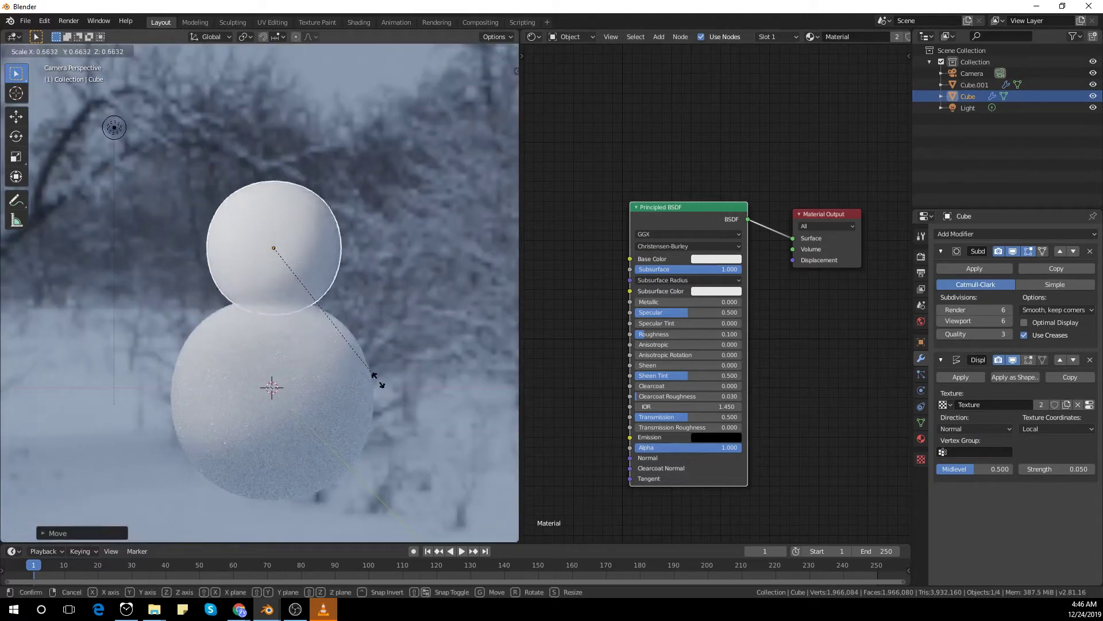
{"action": "left_click", "coordinate": [389, 397]}
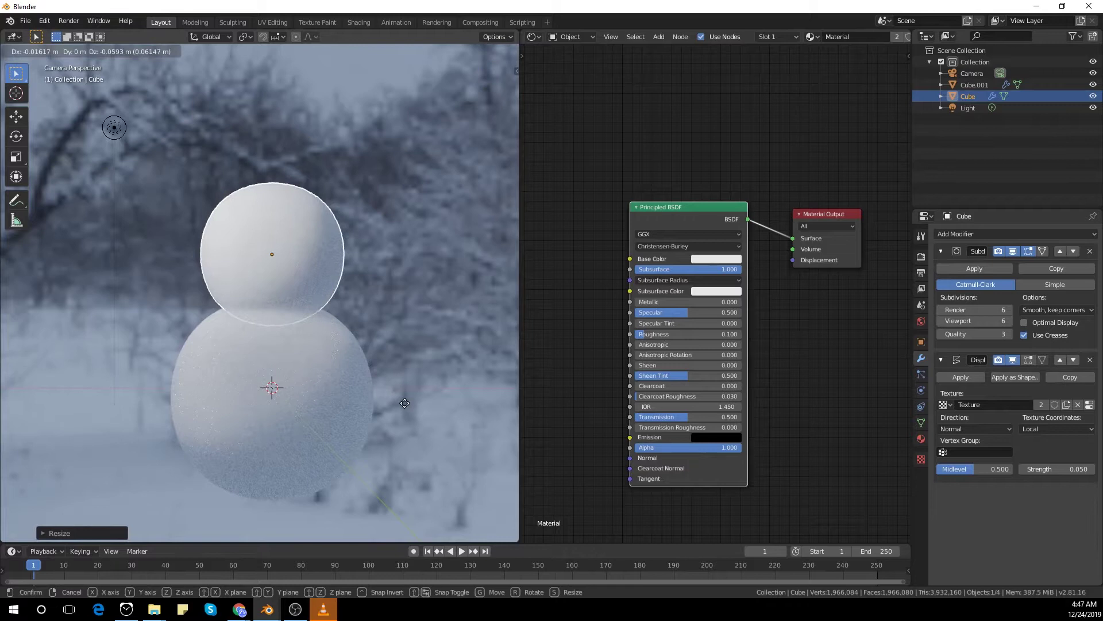
Settle the ball on the base, duplicate it, raise the copy about 1.2 m and scale it down slightly
{"action": "left_click", "coordinate": [404, 412]}
{"action": "scroll", "coordinate": [405, 413], "scroll_direction": "down", "scroll_amount": 2}
{"action": "key", "text": "shift+d"}
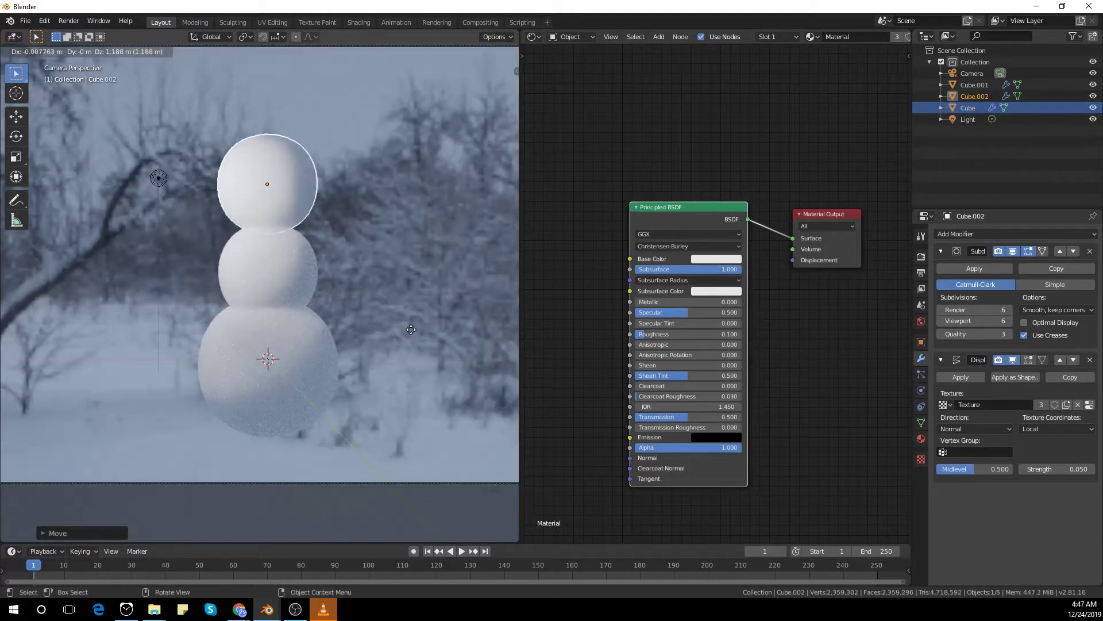
{"action": "left_click", "coordinate": [409, 332]}
{"action": "key", "text": "s"}
{"action": "left_click", "coordinate": [419, 373]}
Lower the top ball about 0.08 m onto the middle ball and scale it down a little more
{"action": "key", "text": "KP_1"}
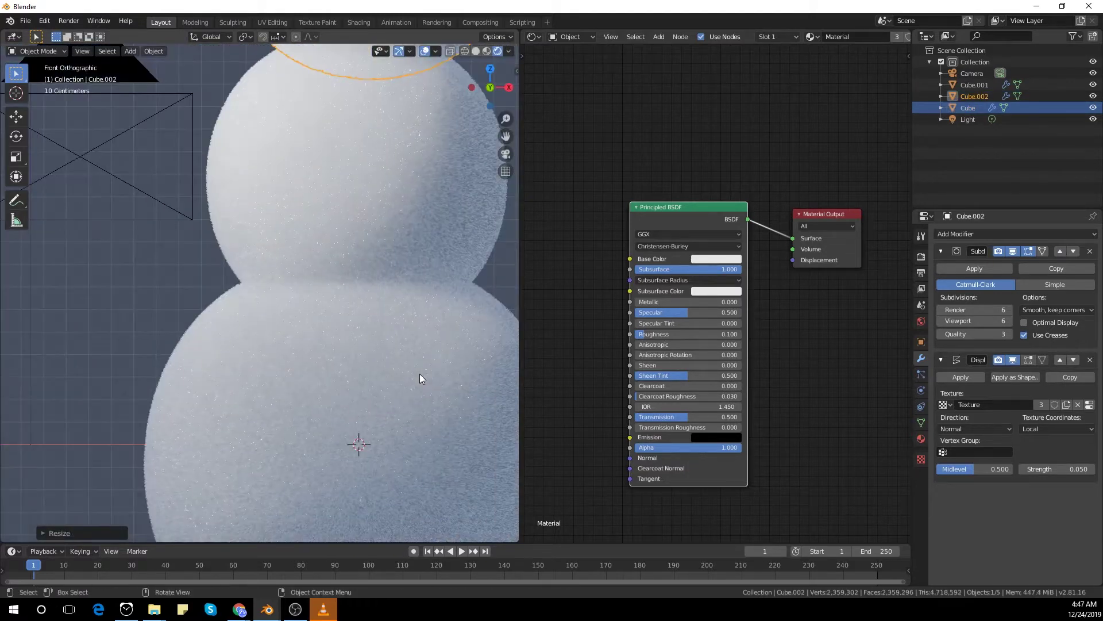
{"action": "scroll", "coordinate": [418, 374], "scroll_direction": "down", "scroll_amount": 4}
{"action": "key", "text": "KP_0"}
{"action": "key", "text": "g"}
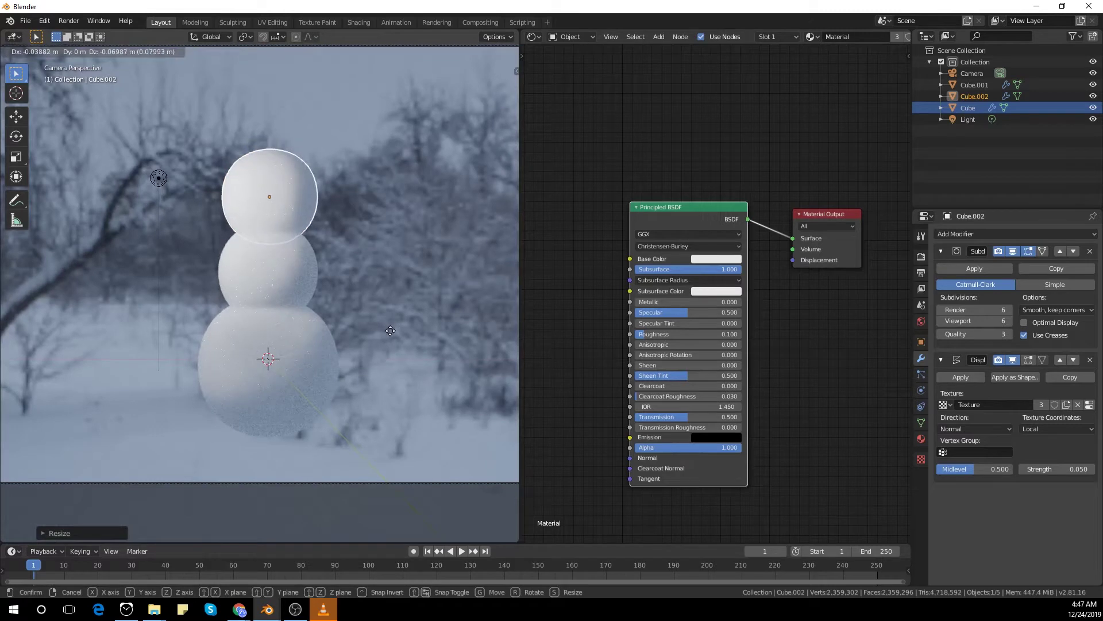
{"action": "left_click", "coordinate": [390, 331]}
{"action": "key", "text": "s"}
{"action": "left_click", "coordinate": [381, 393]}
Select all three snowman balls and rotate them together for a slight tilt in the camera view
{"action": "left_click", "coordinate": [296, 281]}
{"action": "left_click", "coordinate": [290, 328], "text": "shift"}
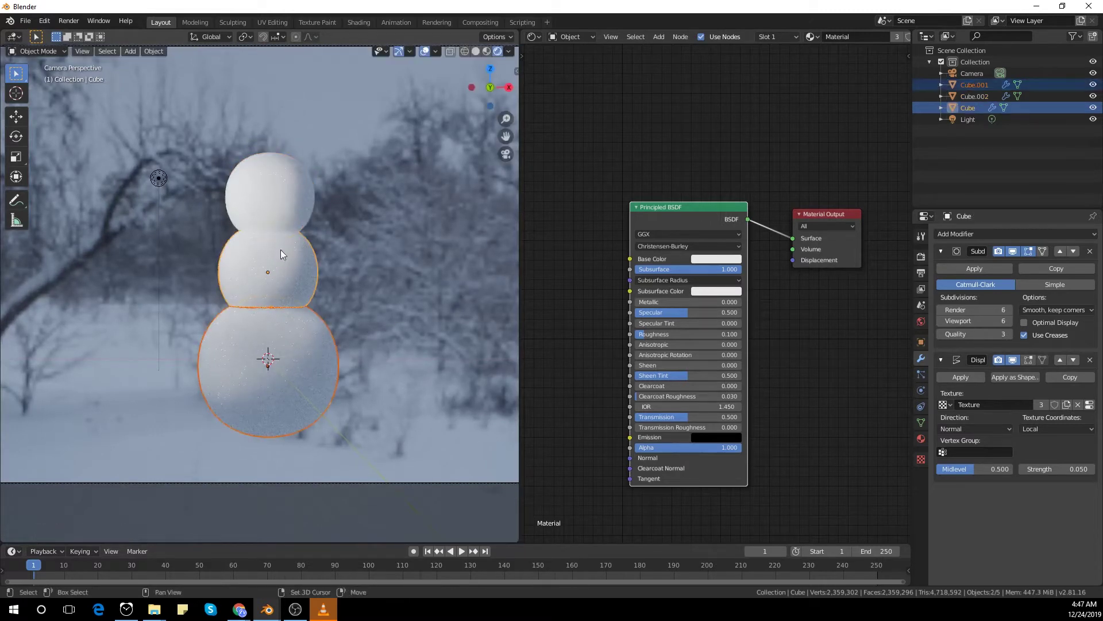
{"action": "left_click", "coordinate": [282, 216], "text": "shift"}
{"action": "key", "text": "r"}
{"action": "key", "text": "Escape"}
{"action": "scroll", "coordinate": [425, 347], "scroll_direction": "down", "scroll_amount": 2}
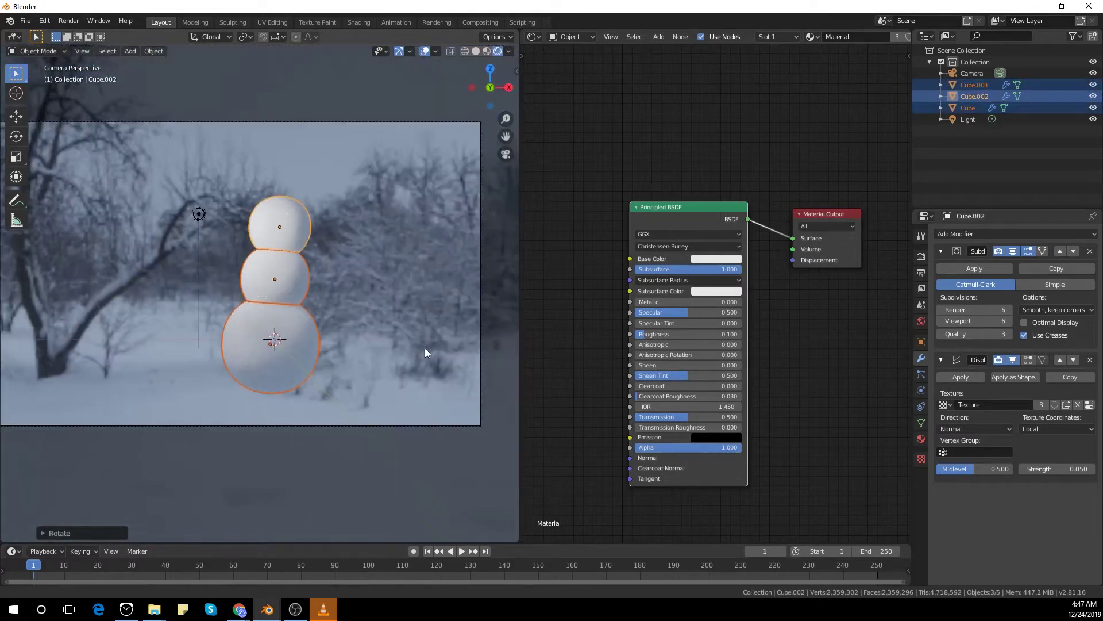
Scale the snowman's head ball to about 0.9 and nudge it into place on the middle ball
{"action": "left_click", "coordinate": [409, 427]}
{"action": "left_click", "coordinate": [922, 393]}
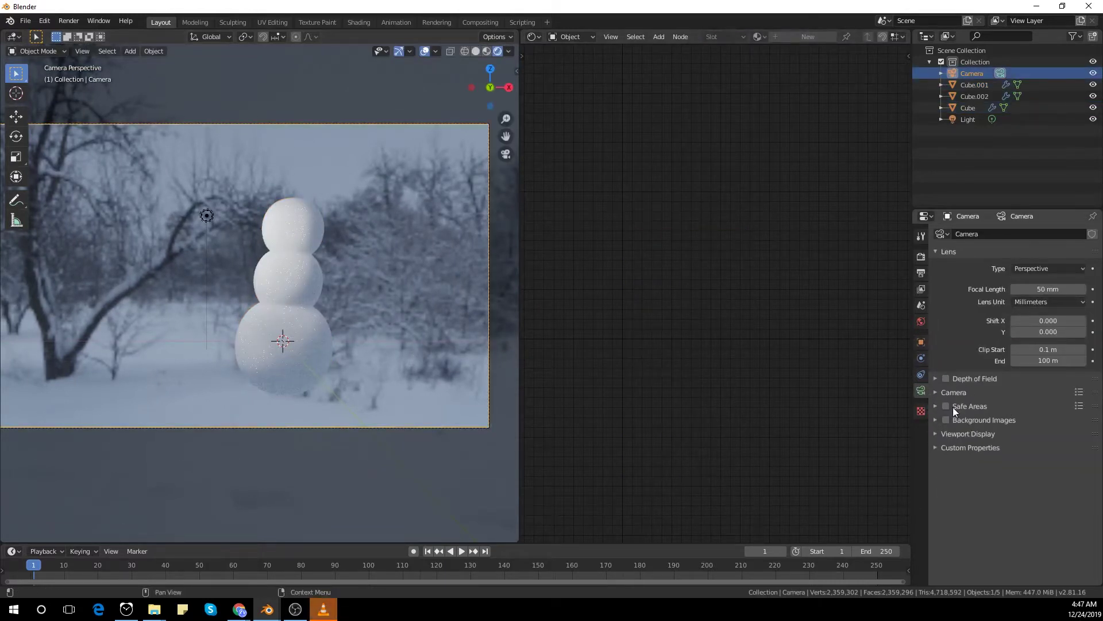
{"action": "left_click", "coordinate": [307, 232]}
{"action": "key", "text": "s"}
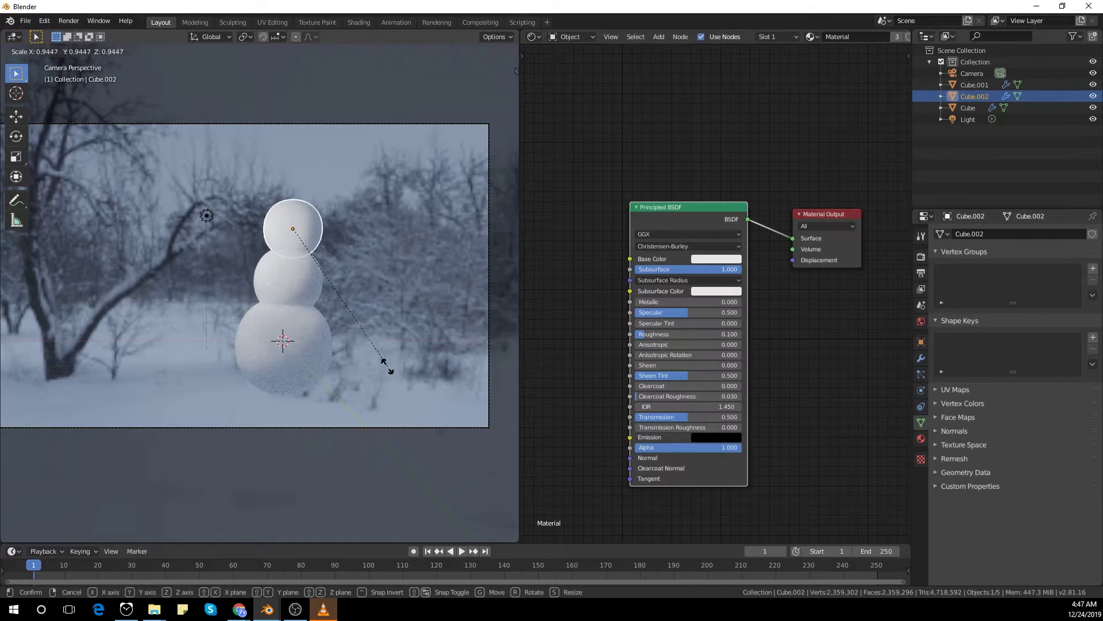
{"action": "key", "text": "Escape"}
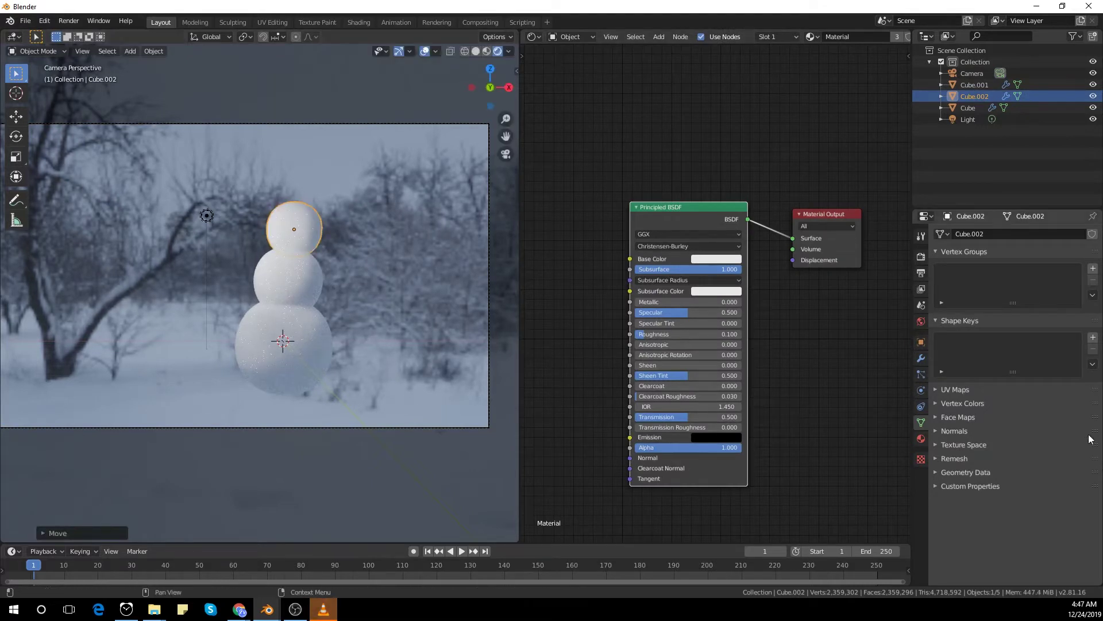
Enable depth of field on the camera, focus it on the head ball Cube.002 and set the F-Stop to 0.5
{"action": "left_click", "coordinate": [918, 356]}
{"action": "left_click", "coordinate": [489, 427]}
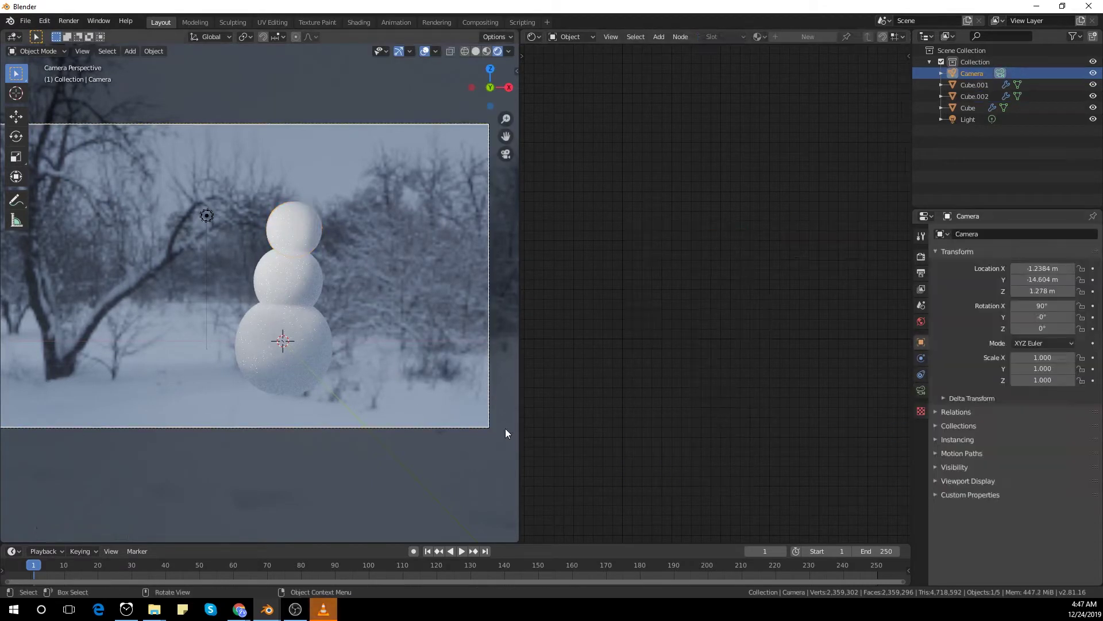
{"action": "left_click", "coordinate": [921, 390]}
{"action": "left_click", "coordinate": [977, 378]}
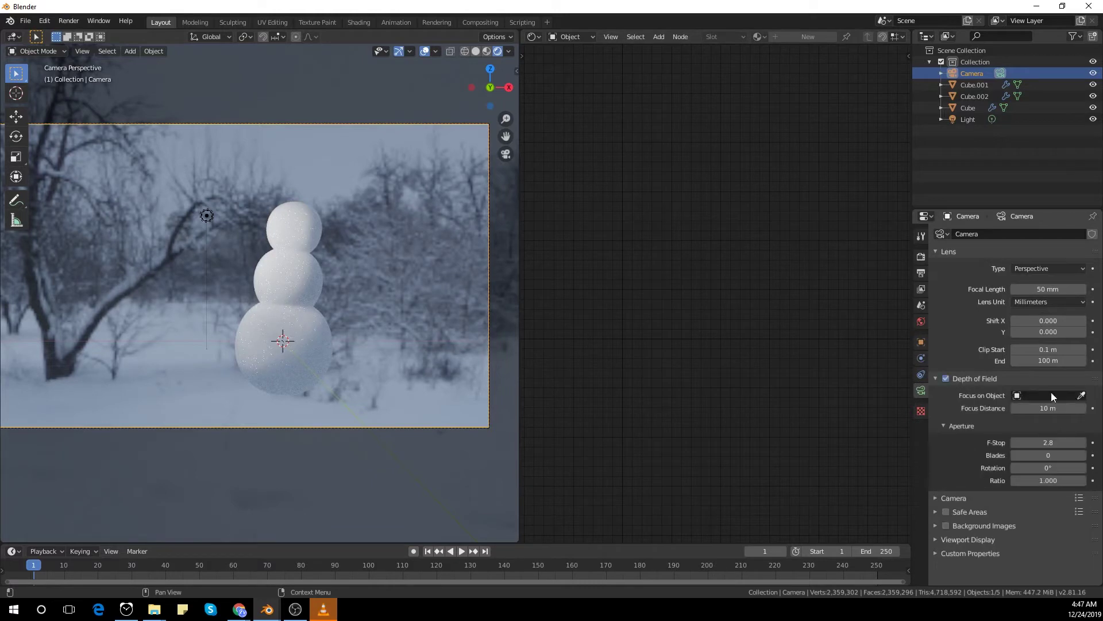
{"action": "left_click", "coordinate": [311, 229]}
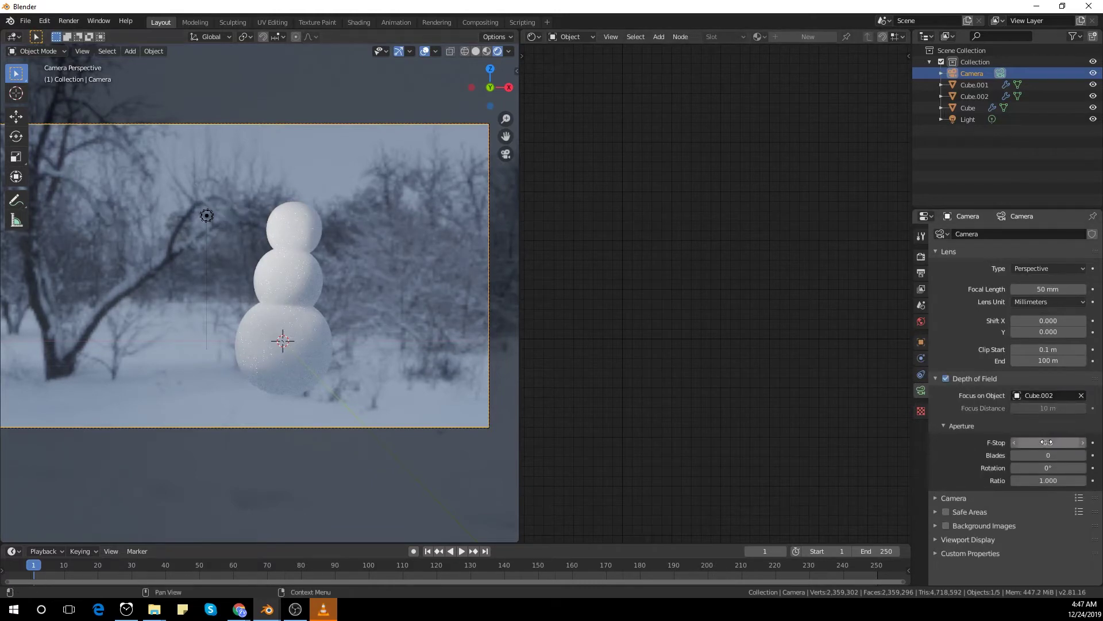
Select the point light beside the snowman and move it up about 0.5 m
{"action": "middle_click_drag", "start_coordinate": [318, 308], "coordinate": [361, 303], "text": "shift"}
{"action": "left_click", "coordinate": [249, 210]}
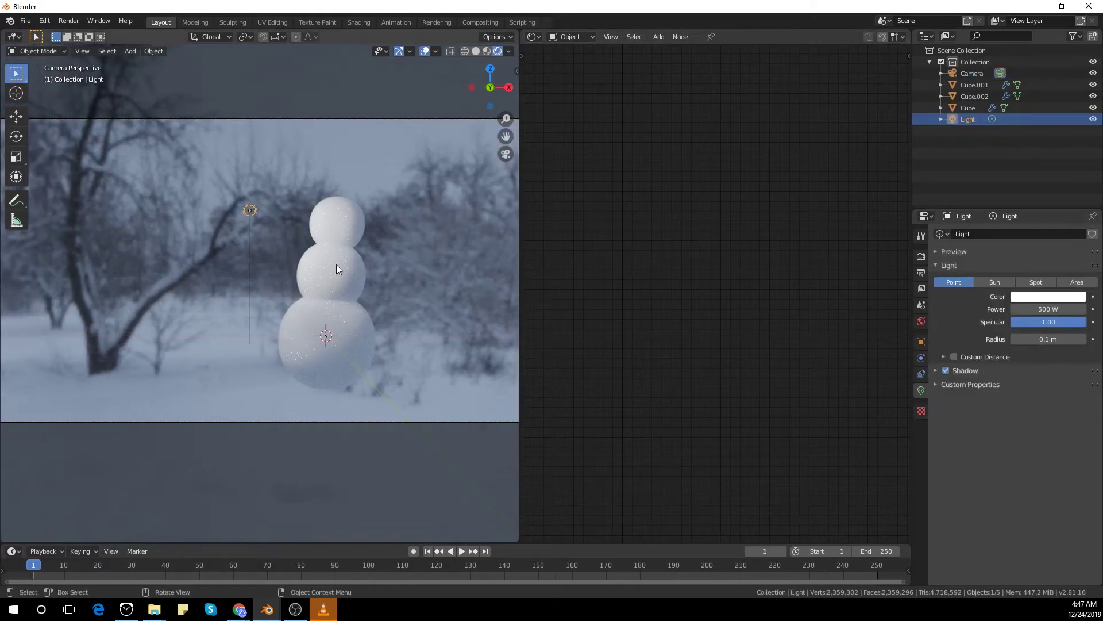
{"action": "key", "text": "g"}
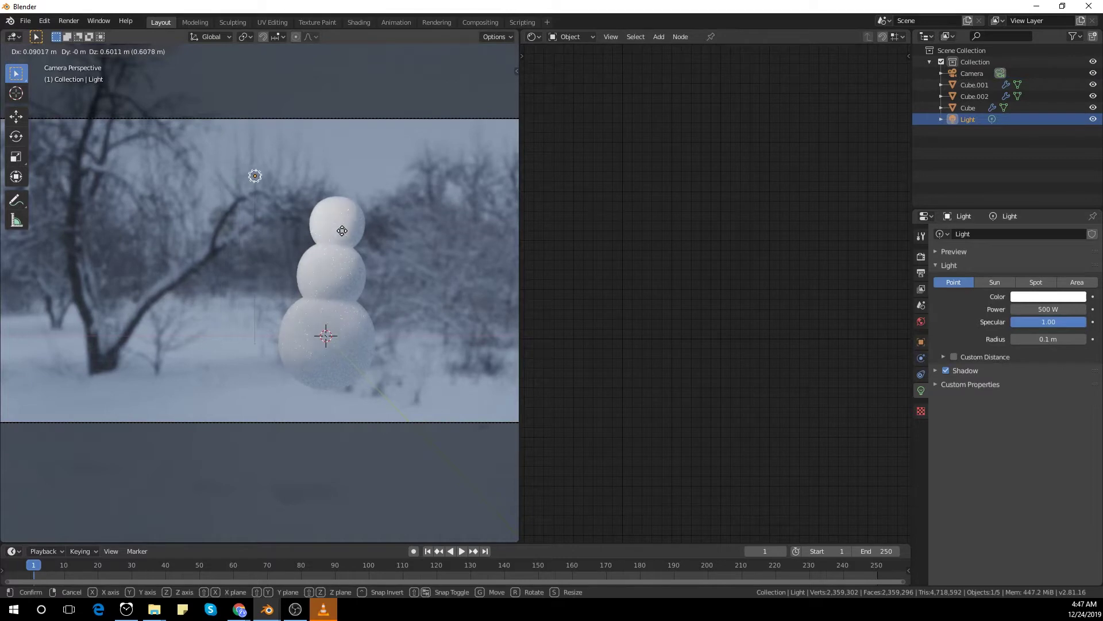
{"action": "left_click", "coordinate": [339, 234]}
Save the project as new snow man.blend in E:\Blend
{"action": "key", "text": "shift+s"}
{"action": "key", "text": "Escape"}
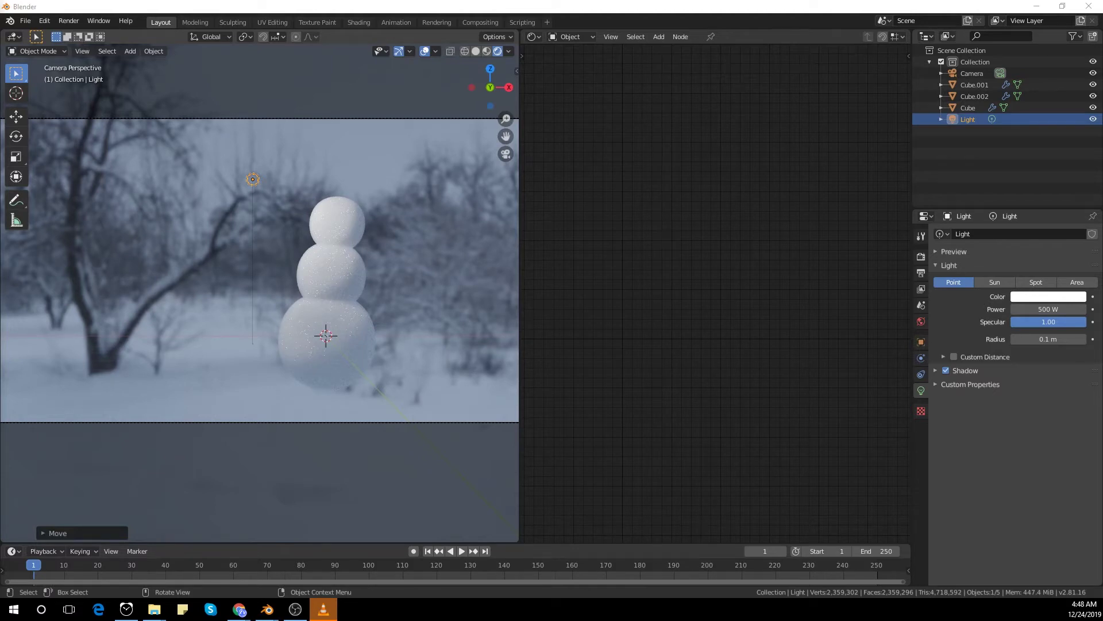
{"action": "key", "text": "ctrl+s"}
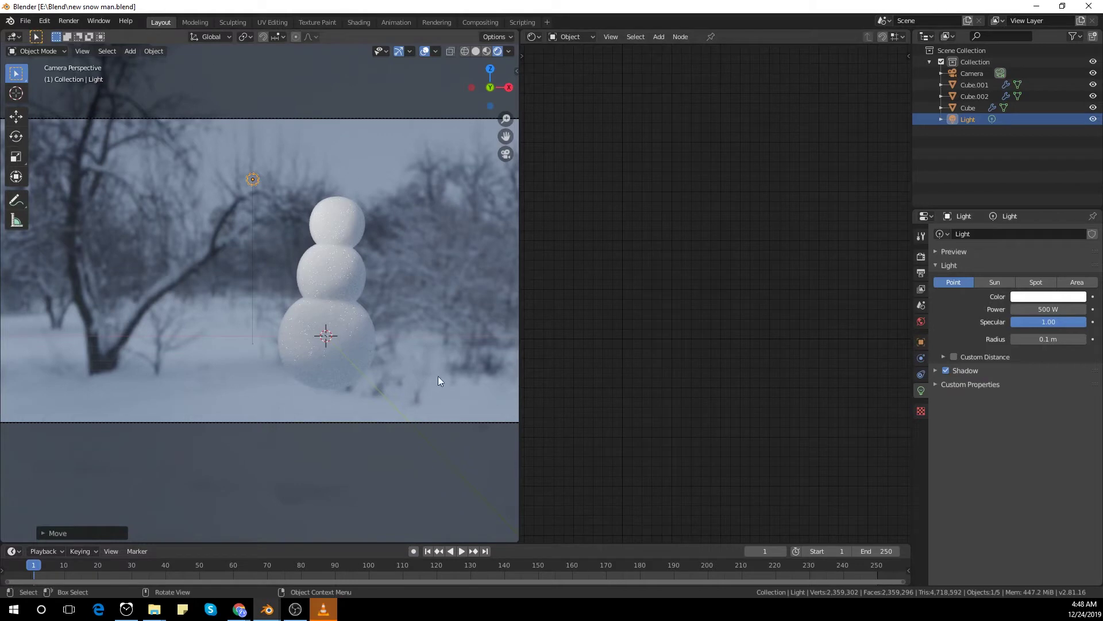
Scale the snowman's middle ball down slightly and select the camera
{"action": "left_click", "coordinate": [342, 290]}
{"action": "key", "text": "s"}
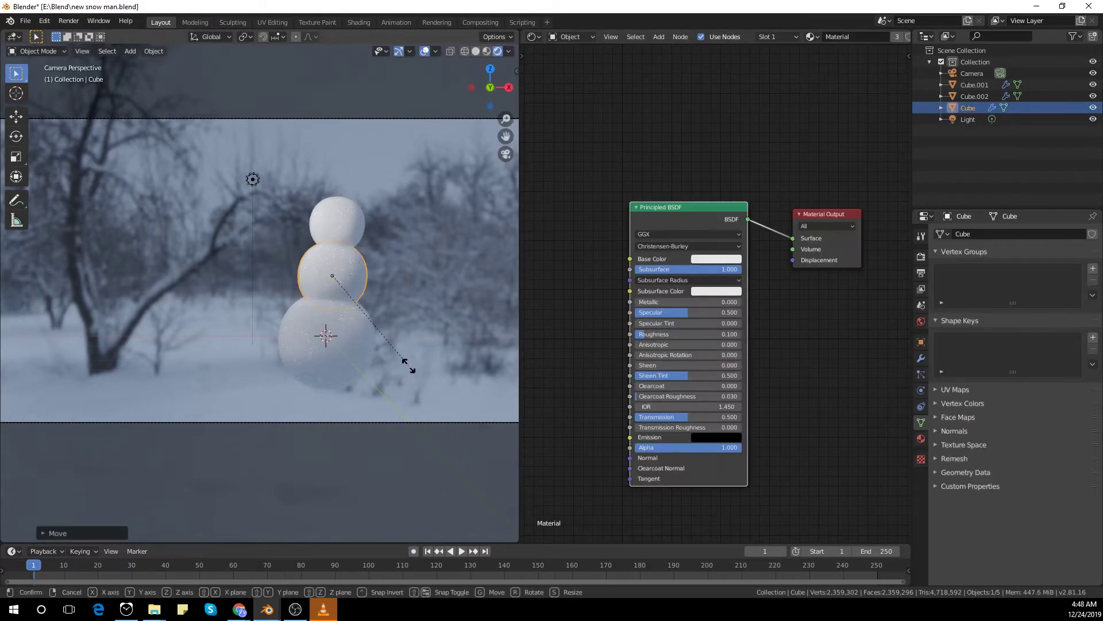
{"action": "key", "text": "Escape"}
{"action": "left_click", "coordinate": [418, 422]}
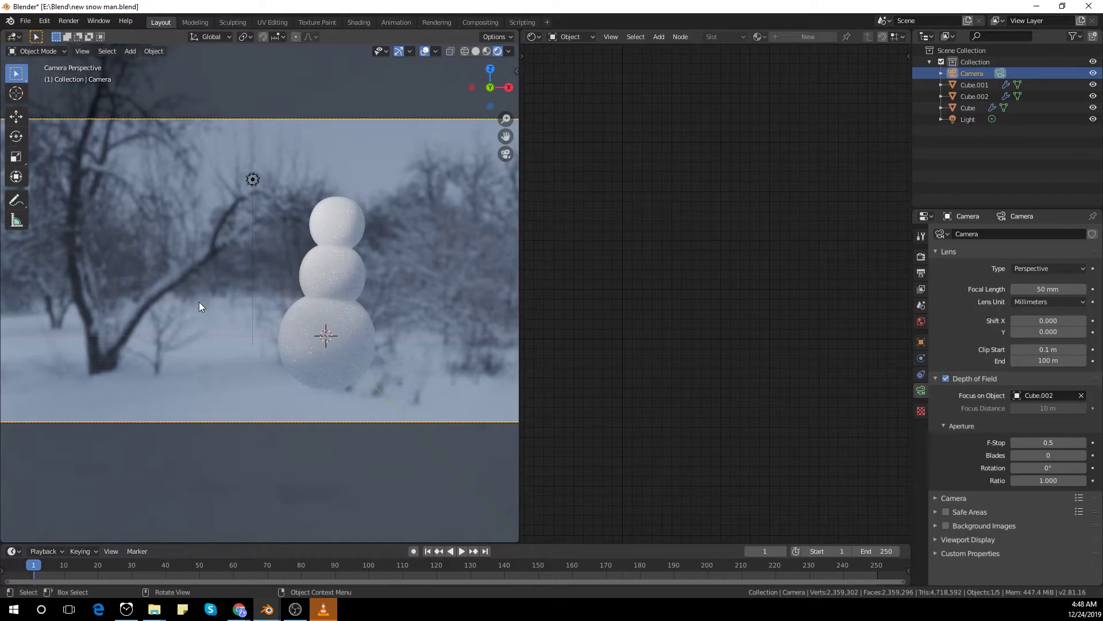
Switch to Chrome, download the medium albedo, displacement, normal and roughness maps of the Roughed Up Snow texture, and check the Downloads folder
{"action": "left_click", "coordinate": [239, 609]}
{"action": "scroll", "coordinate": [571, 384], "scroll_direction": "down", "scroll_amount": 8}
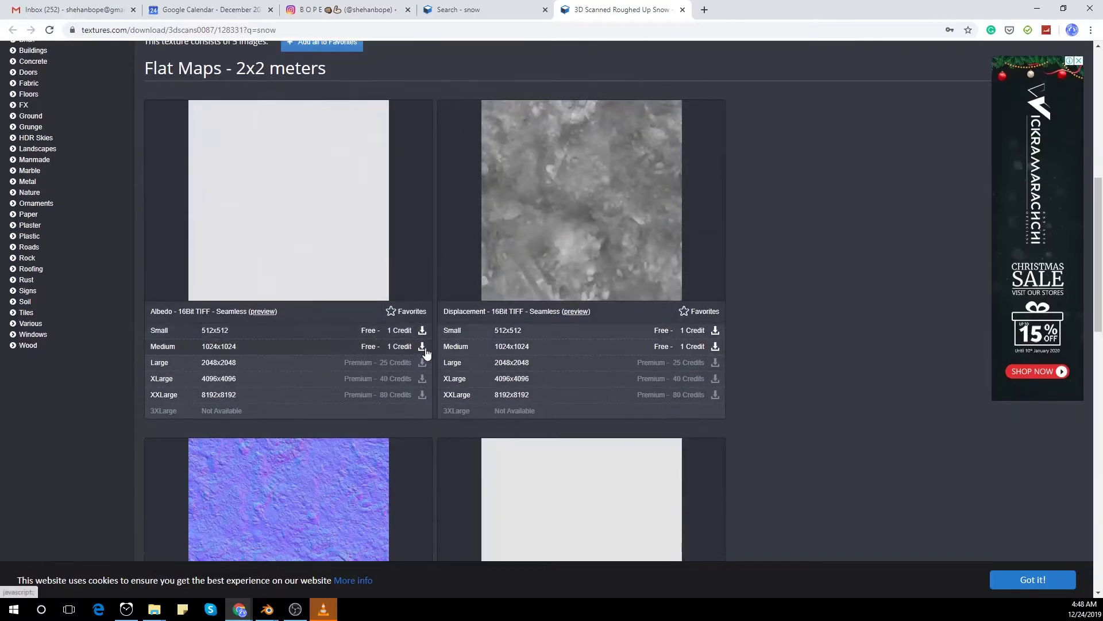
{"action": "left_click", "coordinate": [422, 346]}
{"action": "left_click", "coordinate": [715, 346]}
{"action": "scroll", "coordinate": [575, 345], "scroll_direction": "down", "scroll_amount": 6}
{"action": "left_click", "coordinate": [422, 454]}
{"action": "left_click", "coordinate": [714, 454]}
{"action": "scroll", "coordinate": [673, 340], "scroll_direction": "up", "scroll_amount": 5}
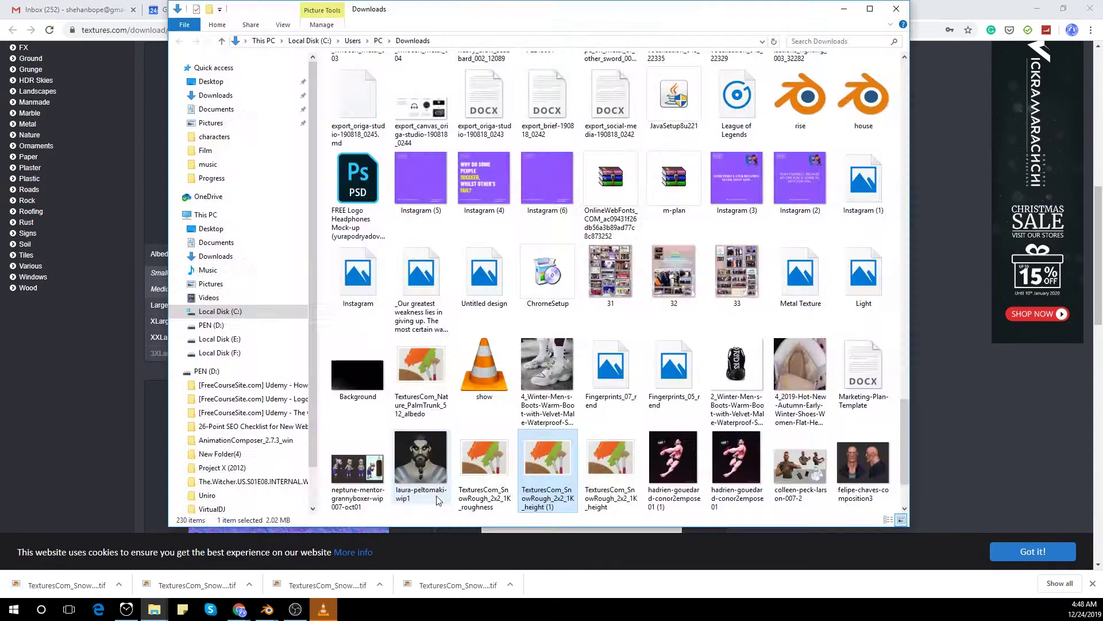
{"action": "scroll", "coordinate": [438, 500], "scroll_direction": "down", "scroll_amount": 5}
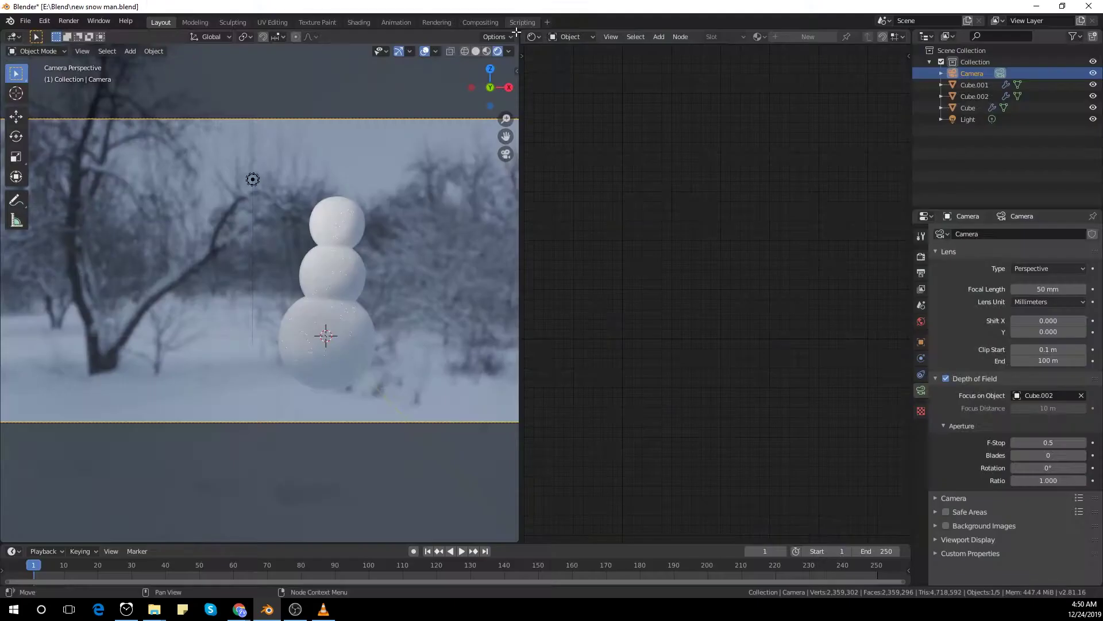
Merge the node editor area into the 3D viewport and add a ground plane scaled by 10
{"action": "left_click_drag", "start_coordinate": [517, 32], "coordinate": [537, 53]}
{"action": "middle_click_drag", "start_coordinate": [536, 63], "coordinate": [513, 168]}
{"action": "scroll", "coordinate": [564, 289], "scroll_direction": "down", "scroll_amount": 3}
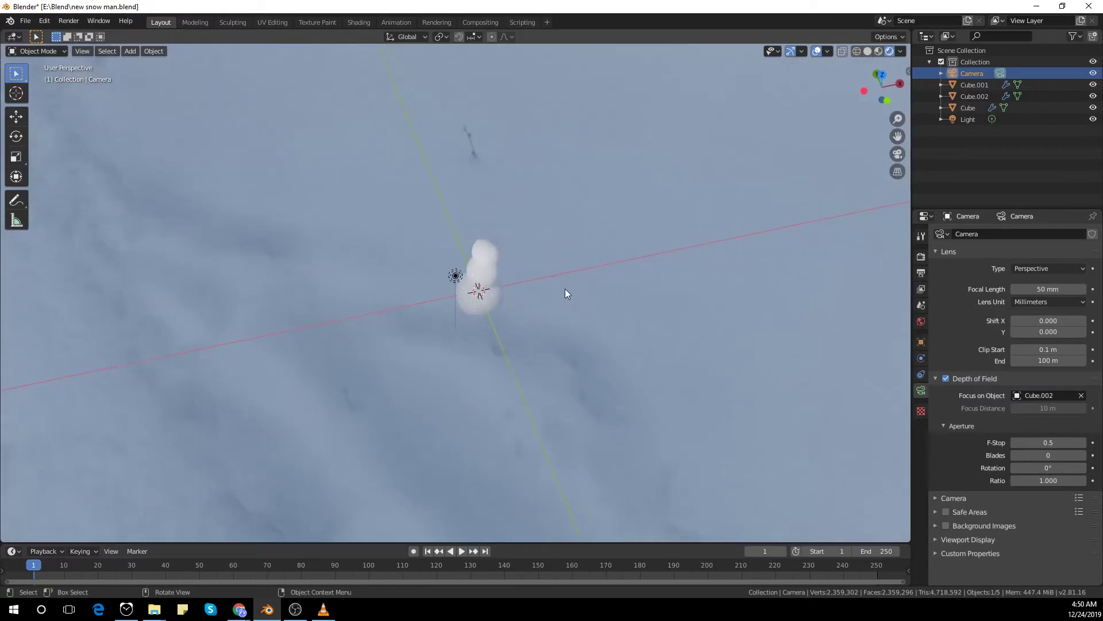
{"action": "key", "text": "shift+a"}
{"action": "left_click", "coordinate": [646, 291]}
{"action": "type", "text": "s10"}
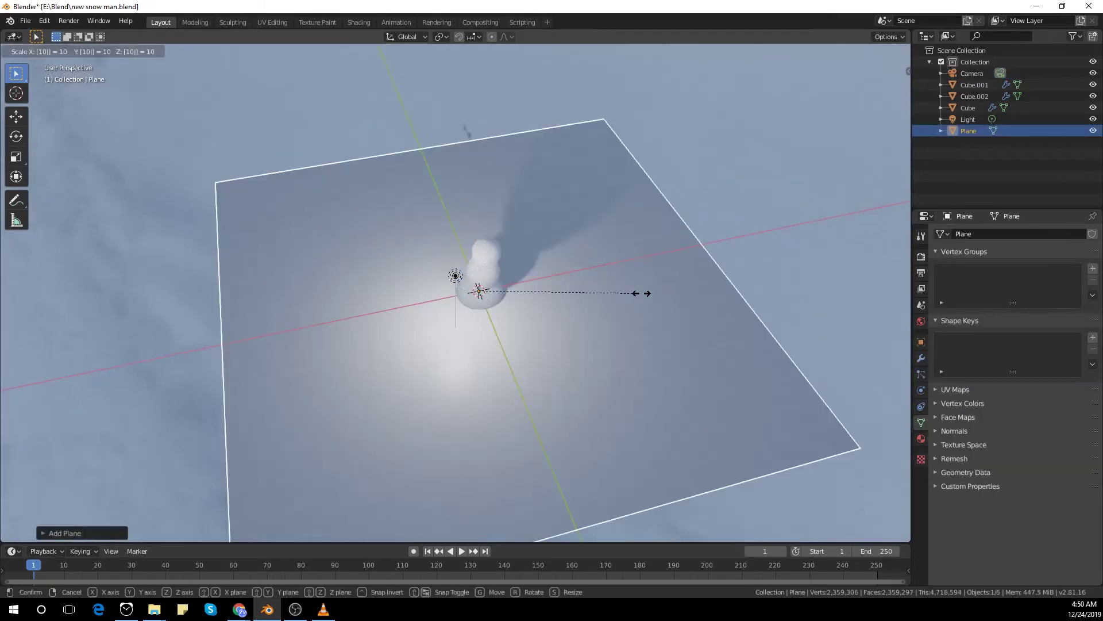
{"action": "key", "text": "Return"}
Enlarge the plane by another factor of 10 and shrink it to about 0.09 of that in the camera view
{"action": "middle_click_drag", "start_coordinate": [642, 294], "coordinate": [616, 299]}
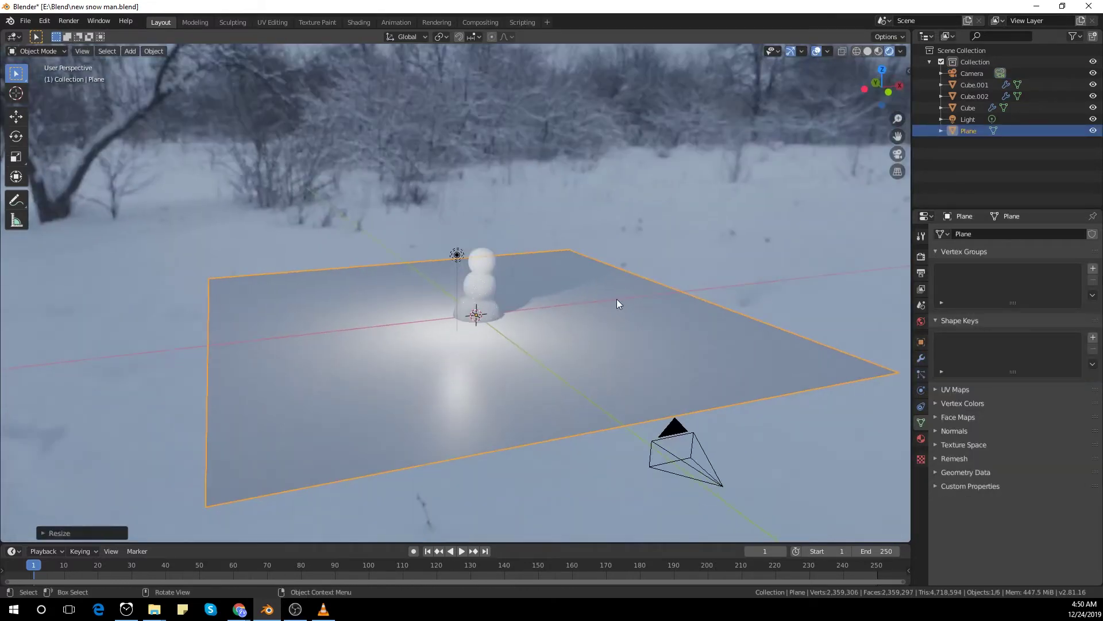
{"action": "type", "text": "s10"}
{"action": "key", "text": "Return"}
{"action": "key", "text": "KP_0"}
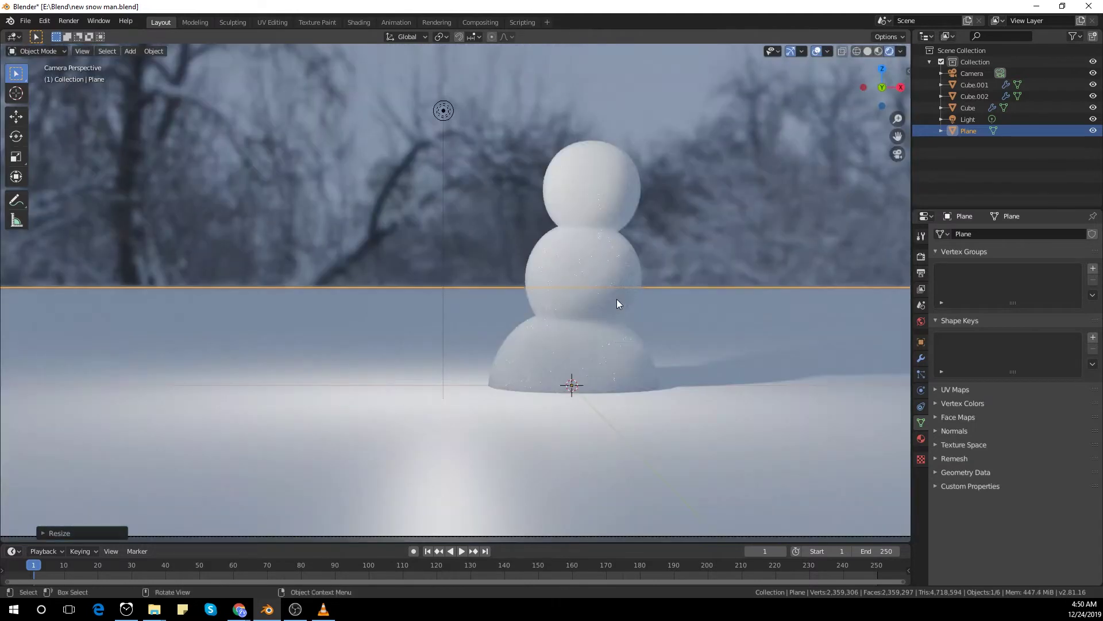
{"action": "key", "text": "s"}
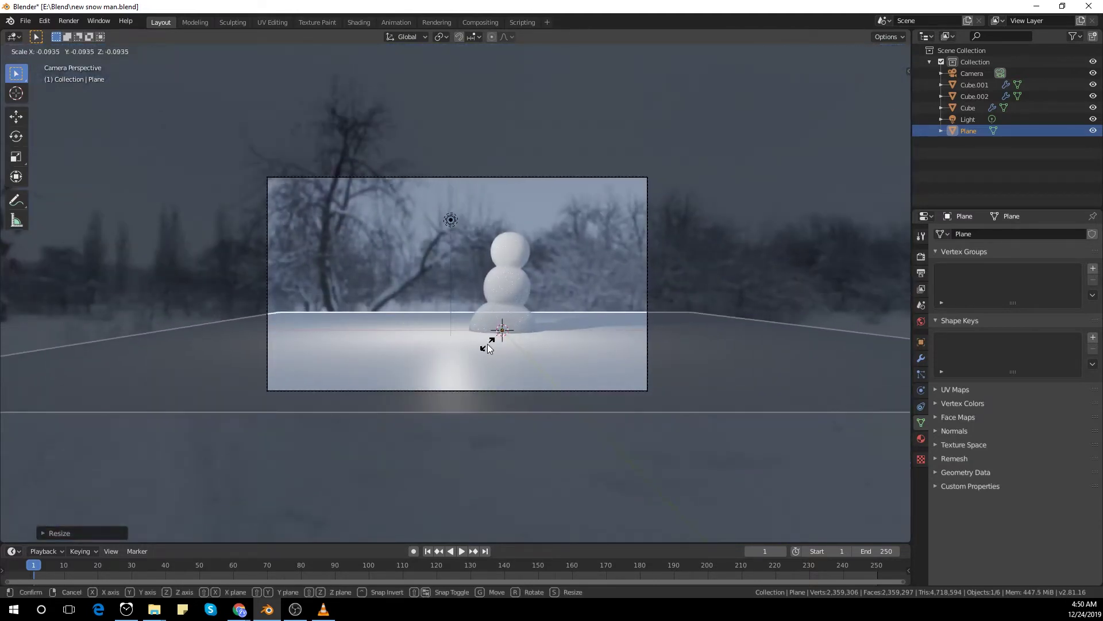
{"action": "key", "text": "Escape"}
Lower the plane about 0.9 m along Z to the snowman's base and shift it sideways to sit behind the camera frame
{"action": "key", "text": "g"}
{"action": "key", "text": "z"}
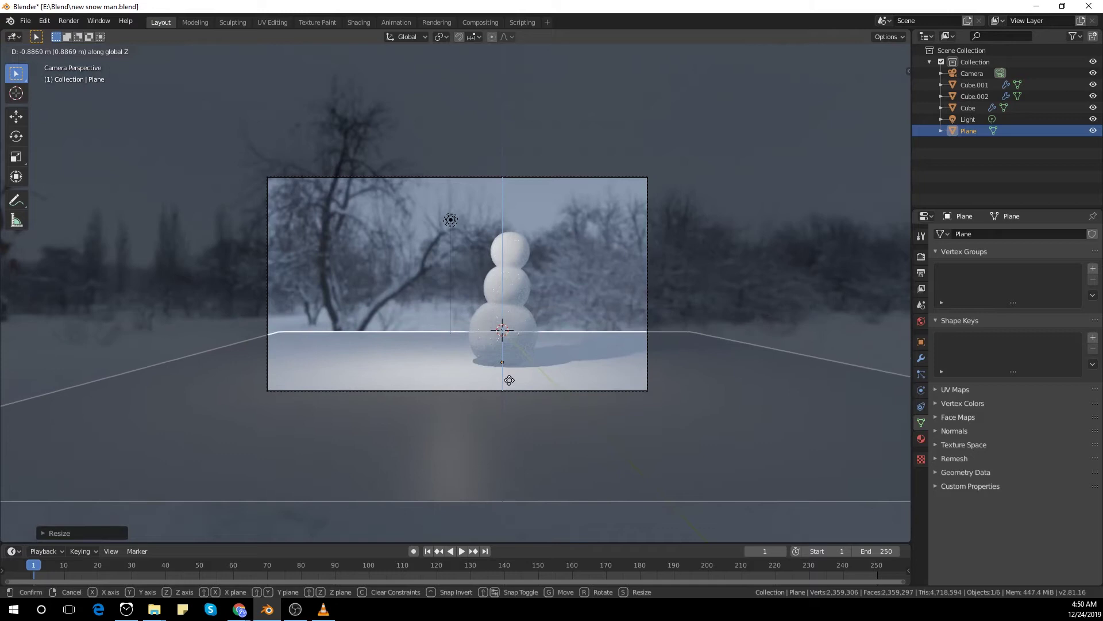
{"action": "left_click", "coordinate": [509, 384]}
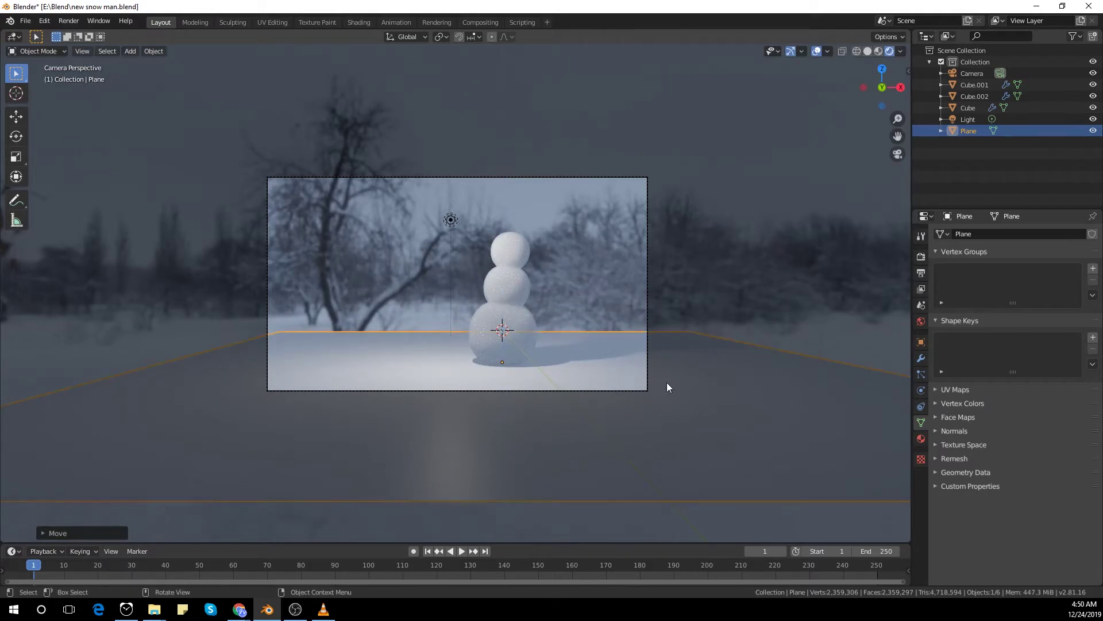
{"action": "key", "text": "g"}
{"action": "left_click", "coordinate": [615, 384]}
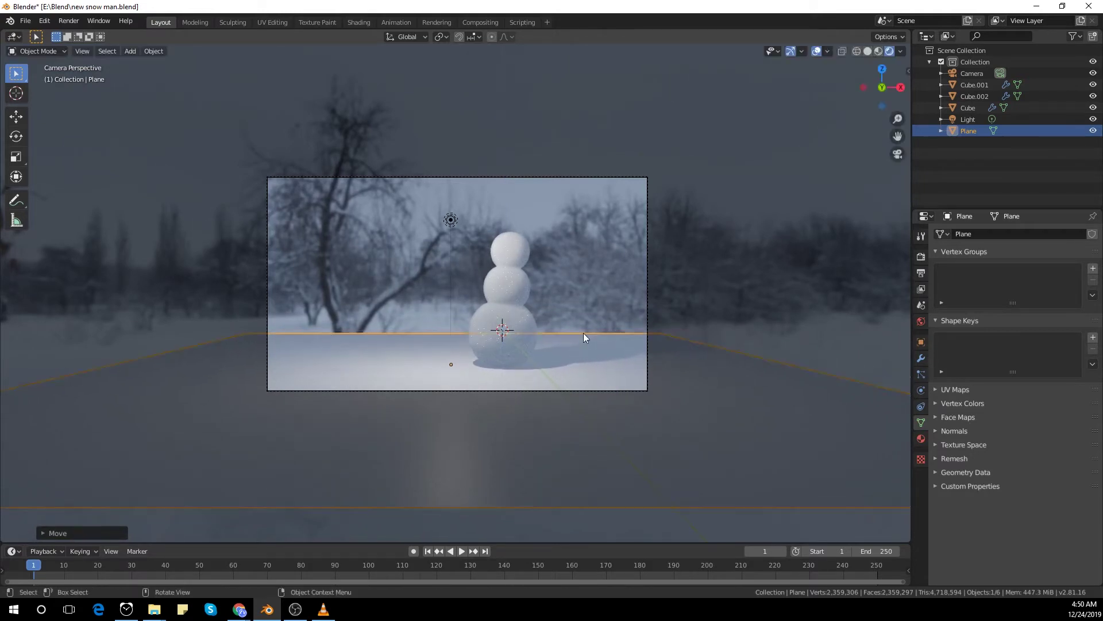
Subdivide the ground plane's mesh with 20 cuts and return to Object Mode
{"action": "middle_click_drag", "start_coordinate": [603, 295], "coordinate": [612, 349]}
{"action": "key", "text": "Tab"}
{"action": "scroll", "coordinate": [607, 337], "scroll_direction": "down", "scroll_amount": 2}
{"action": "right_click", "coordinate": [613, 350]}
{"action": "left_click", "coordinate": [604, 313]}
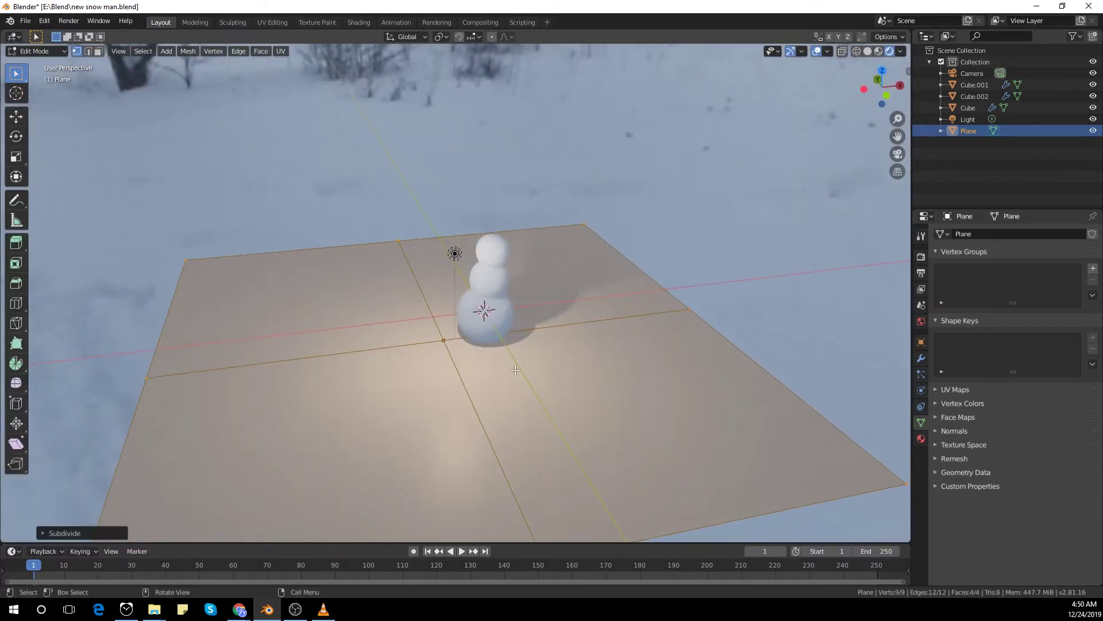
{"action": "left_click", "coordinate": [46, 532]}
{"action": "left_click", "coordinate": [144, 454]}
{"action": "type", "text": "20"}
{"action": "key", "text": "Return"}
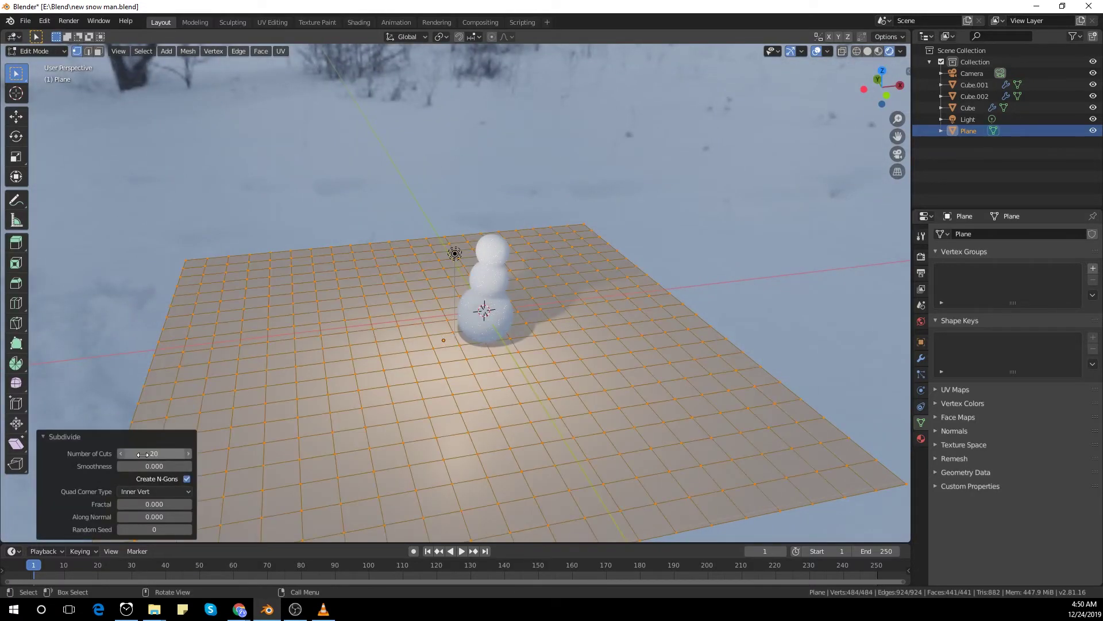
{"action": "key", "text": "Tab"}
Scale the ground plane by about 1.99 and add a level 2 Subdivision Surface modifier to it
{"action": "scroll", "coordinate": [367, 319], "scroll_direction": "down", "scroll_amount": 2}
{"action": "left_click", "coordinate": [921, 358]}
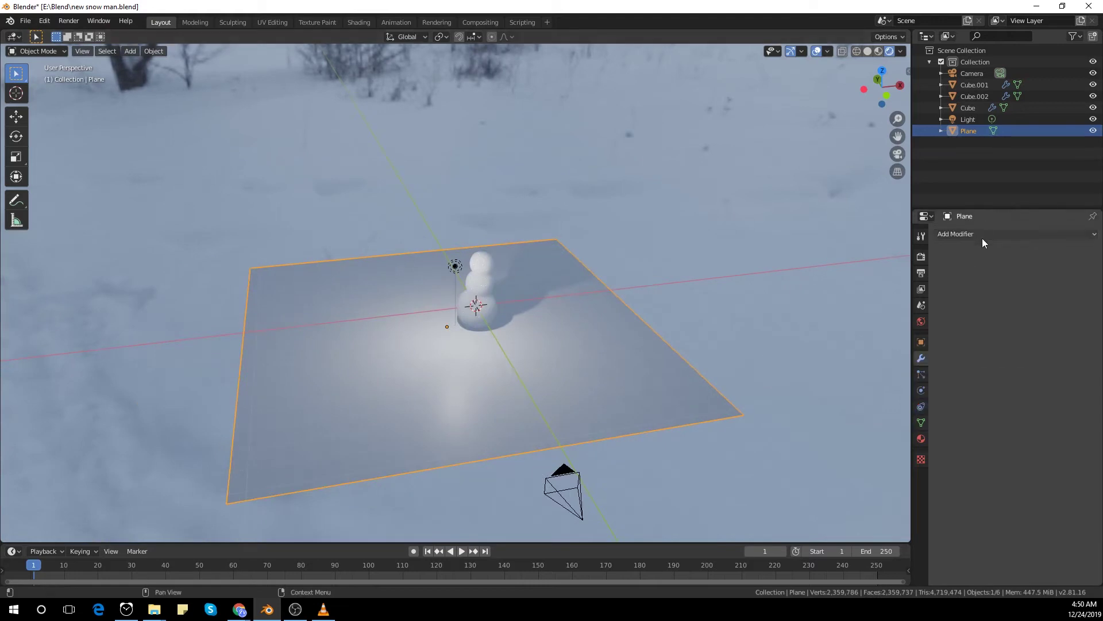
{"action": "middle_click_drag", "start_coordinate": [772, 301], "coordinate": [694, 319]}
{"action": "scroll", "coordinate": [694, 319], "scroll_direction": "down", "scroll_amount": 1}
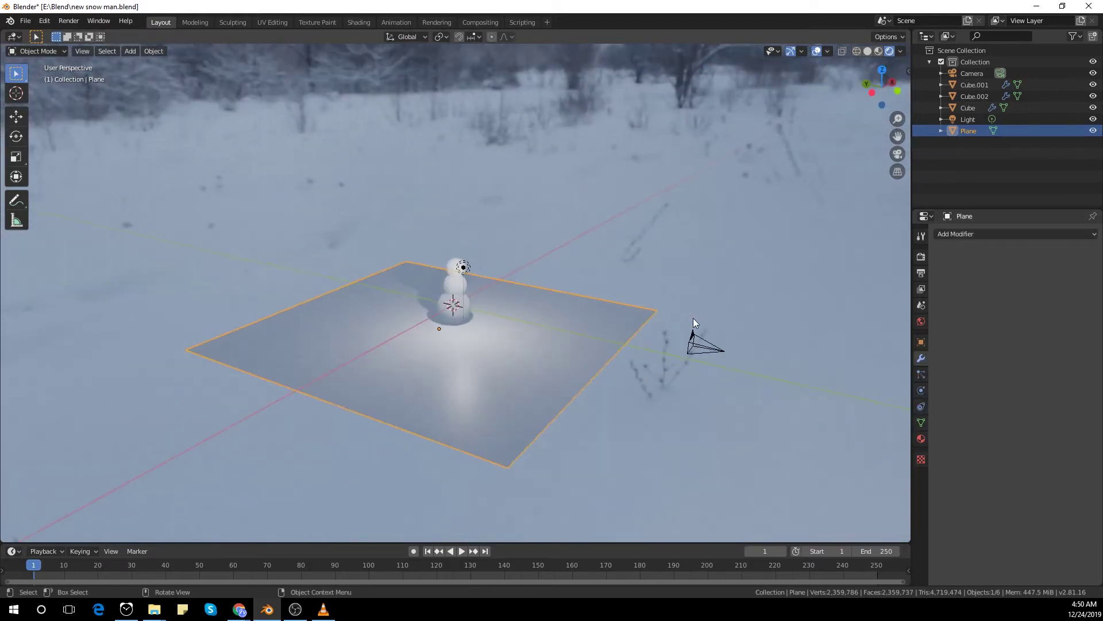
{"action": "key", "text": "s"}
{"action": "left_click", "coordinate": [294, 372]}
{"action": "scroll", "coordinate": [345, 371], "scroll_direction": "down", "scroll_amount": 2}
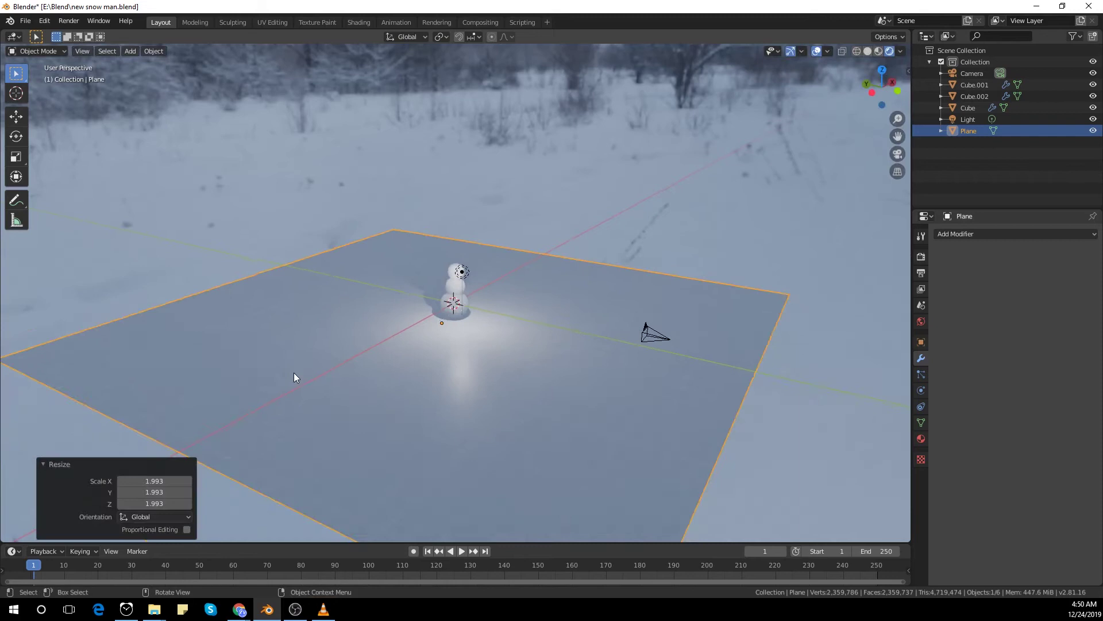
{"action": "key", "text": "ctrl+2"}
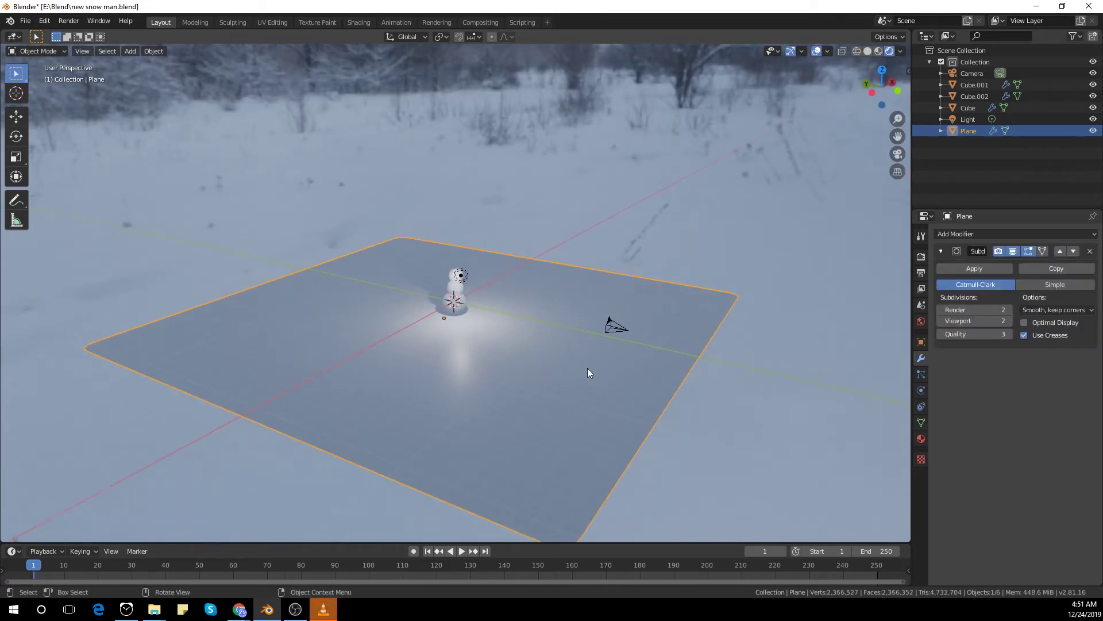
Edit the ground plane's mesh and raise a far vertex outside the camera frame's left edge about 1.55 m with proportional editing
{"action": "key", "text": "Tab"}
{"action": "left_click", "coordinate": [317, 365]}
{"action": "key", "text": "KP_0"}
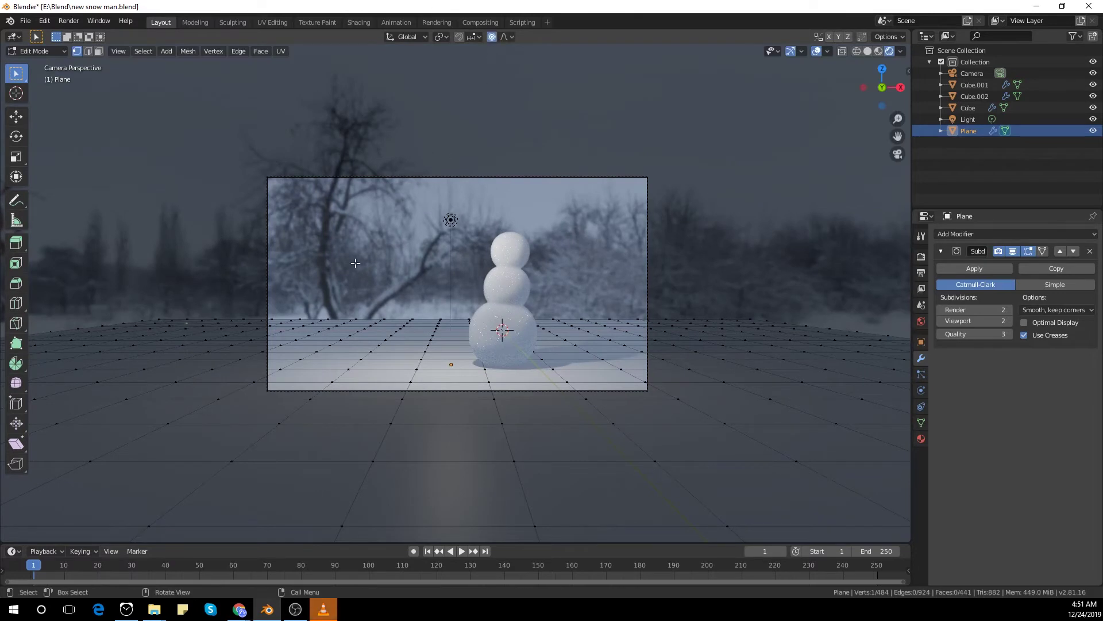
{"action": "key", "text": "g"}
{"action": "left_click", "coordinate": [289, 284]}
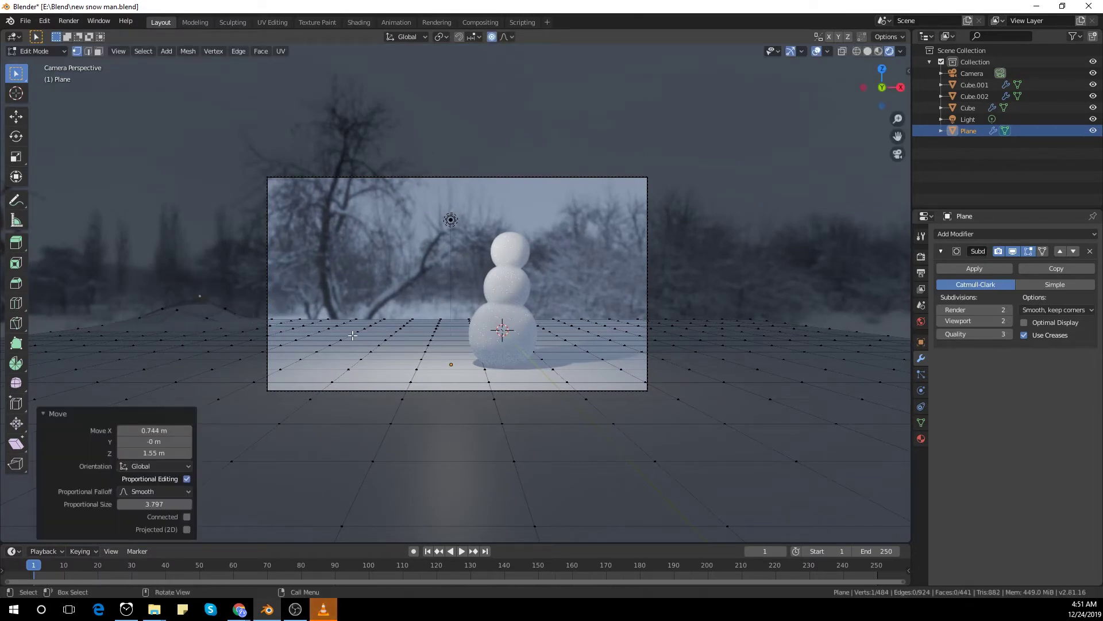
Reshape the far ground left of the snowman by moving its vertices, pulling one down about 0.3 m with smooth falloff
{"action": "left_click", "coordinate": [343, 307]}
{"action": "key", "text": "g"}
{"action": "left_click", "coordinate": [365, 323]}
{"action": "left_click", "coordinate": [334, 329]}
{"action": "key", "text": "g"}
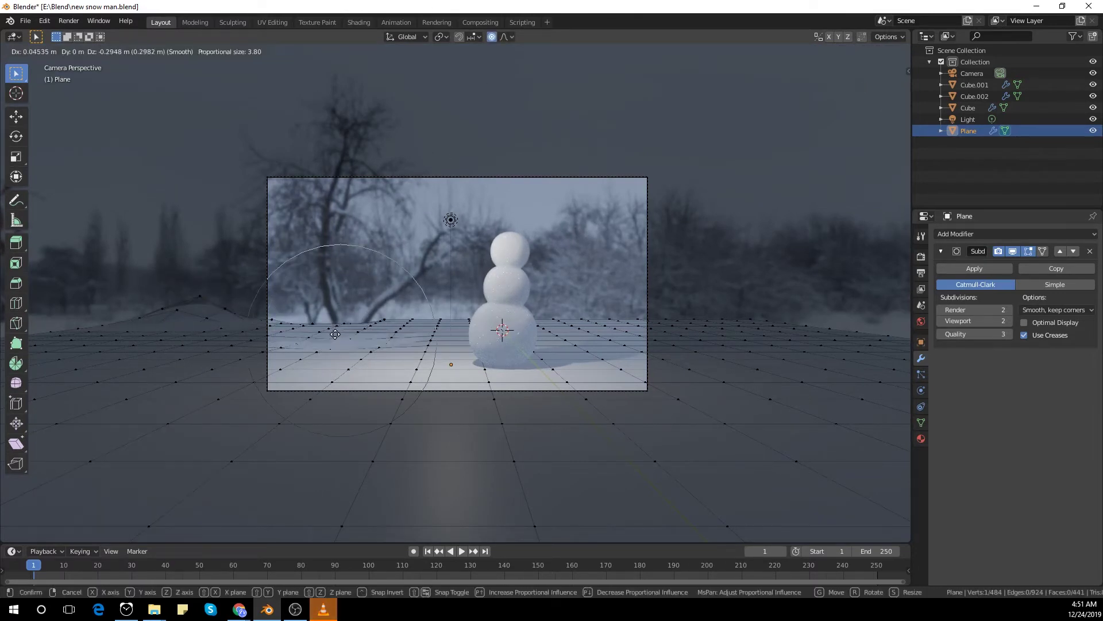
{"action": "left_click", "coordinate": [336, 335]}
Raise a far ground vertex at the camera frame's right edge about 0.86 m with proportional editing
{"action": "left_click", "coordinate": [650, 315]}
{"action": "key", "text": "g"}
{"action": "left_click", "coordinate": [677, 293]}
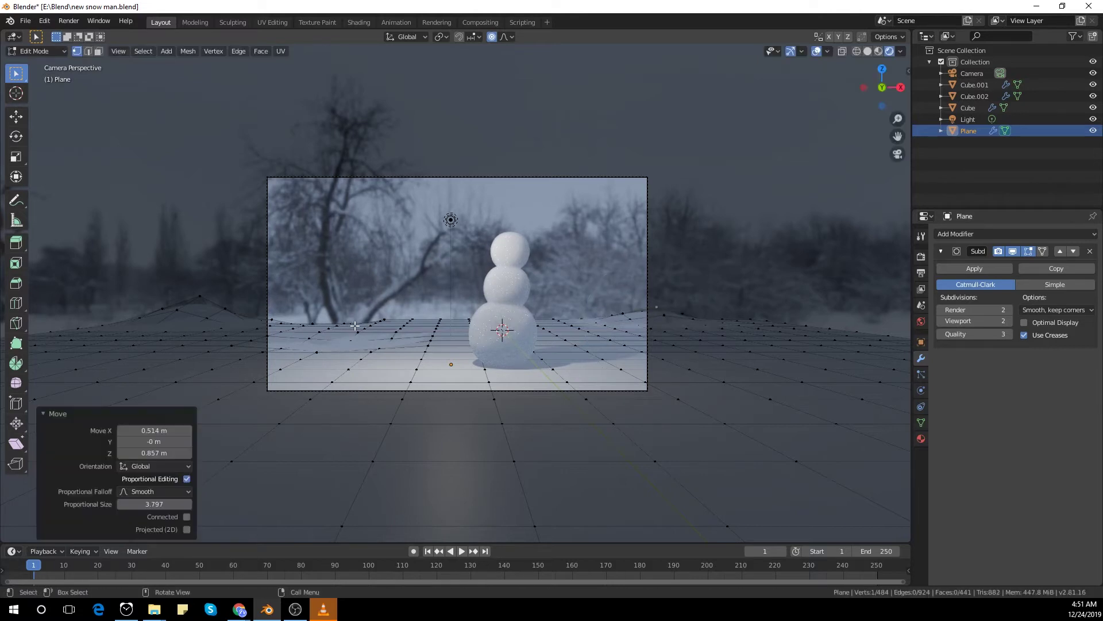
Lower several ground vertices behind and left of the snowman, the last by about 0.45 m, to form a dip
{"action": "left_click", "coordinate": [384, 331]}
{"action": "key", "text": "g"}
{"action": "left_click", "coordinate": [384, 334]}
{"action": "key", "text": "g"}
{"action": "left_click", "coordinate": [373, 337]}
{"action": "left_click", "coordinate": [356, 336]}
{"action": "key", "text": "g"}
{"action": "left_click", "coordinate": [355, 337]}
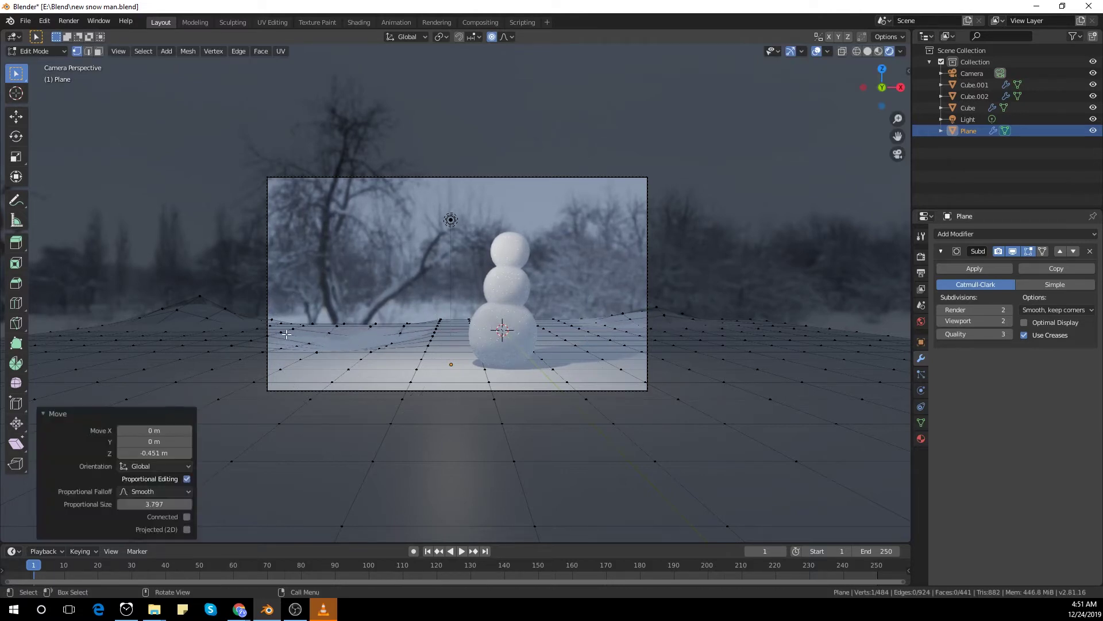
Shape small mounds along the horizon left of the snowman, raising the vertex nearest the snowman about 0.26 m
{"action": "key", "text": "g"}
{"action": "left_click", "coordinate": [345, 334]}
{"action": "left_click", "coordinate": [330, 328]}
{"action": "key", "text": "g"}
{"action": "left_click", "coordinate": [325, 317]}
{"action": "left_click", "coordinate": [427, 318]}
{"action": "key", "text": "g"}
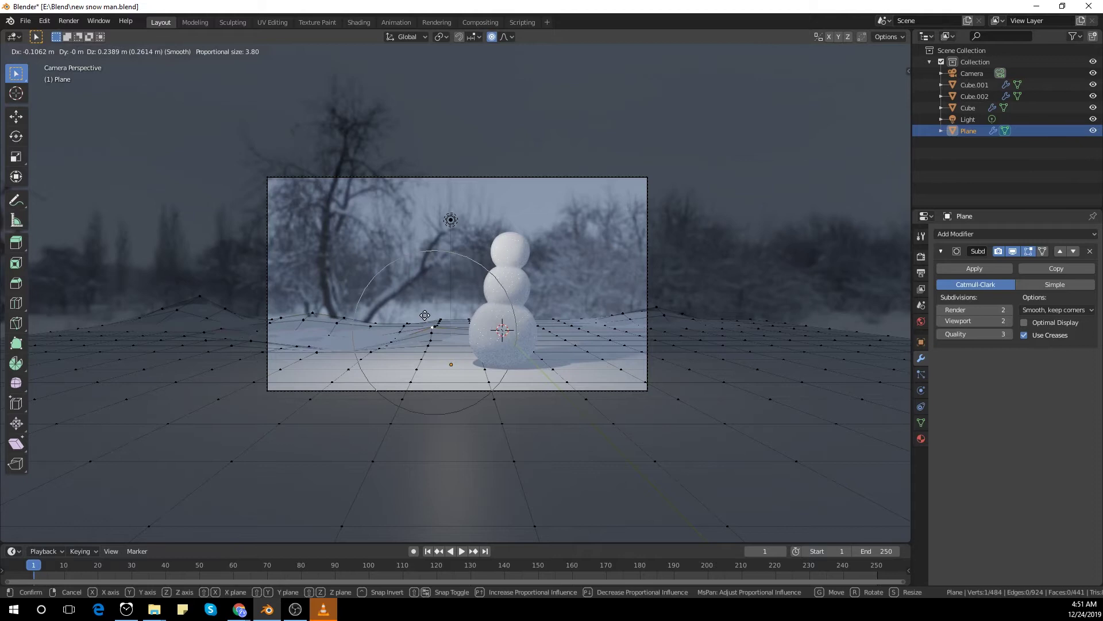
{"action": "left_click", "coordinate": [424, 315]}
Raise the mid-ground vertex just outside the camera frame's left edge about 0.29 m with smooth falloff
{"action": "key", "text": "g"}
{"action": "left_click", "coordinate": [227, 343]}
{"action": "key", "text": "g"}
{"action": "left_click", "coordinate": [355, 354]}
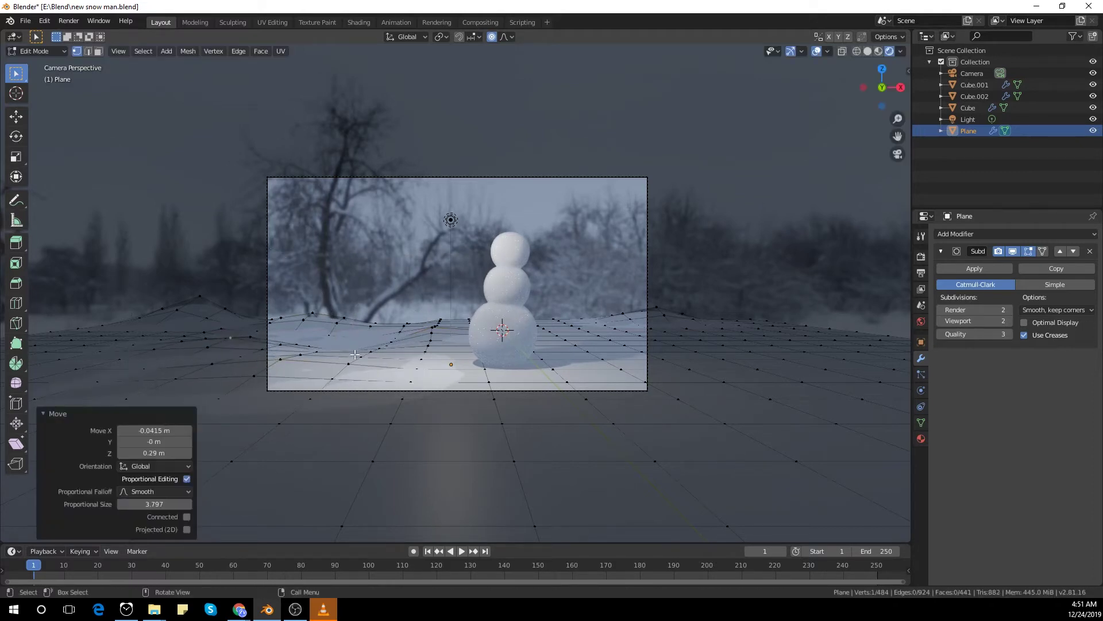
Raise two far ground vertices right of the snowman into a gentle hill, the second by about 0.49 m
{"action": "left_click", "coordinate": [643, 327]}
{"action": "key", "text": "g"}
{"action": "left_click", "coordinate": [639, 319]}
{"action": "left_click", "coordinate": [583, 312]}
{"action": "key", "text": "g"}
{"action": "left_click", "coordinate": [580, 304]}
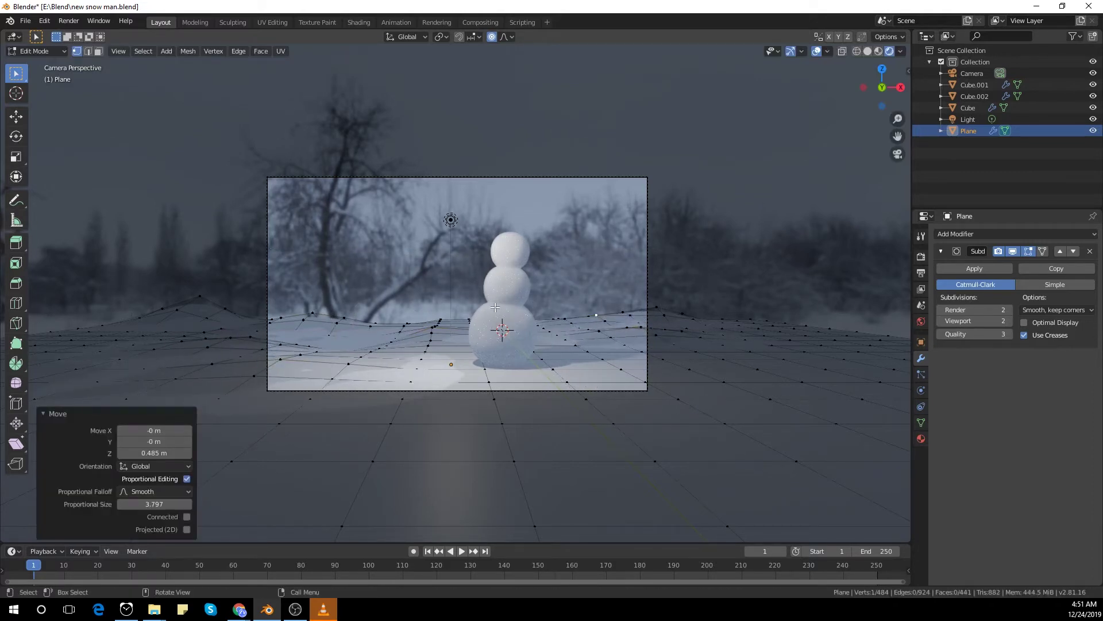
Lift the horizon just left of the snowman and a vertex right of it about 0.36 m, and return to Object Mode
{"action": "key", "text": "g"}
{"action": "left_click", "coordinate": [440, 315]}
{"action": "key", "text": "g"}
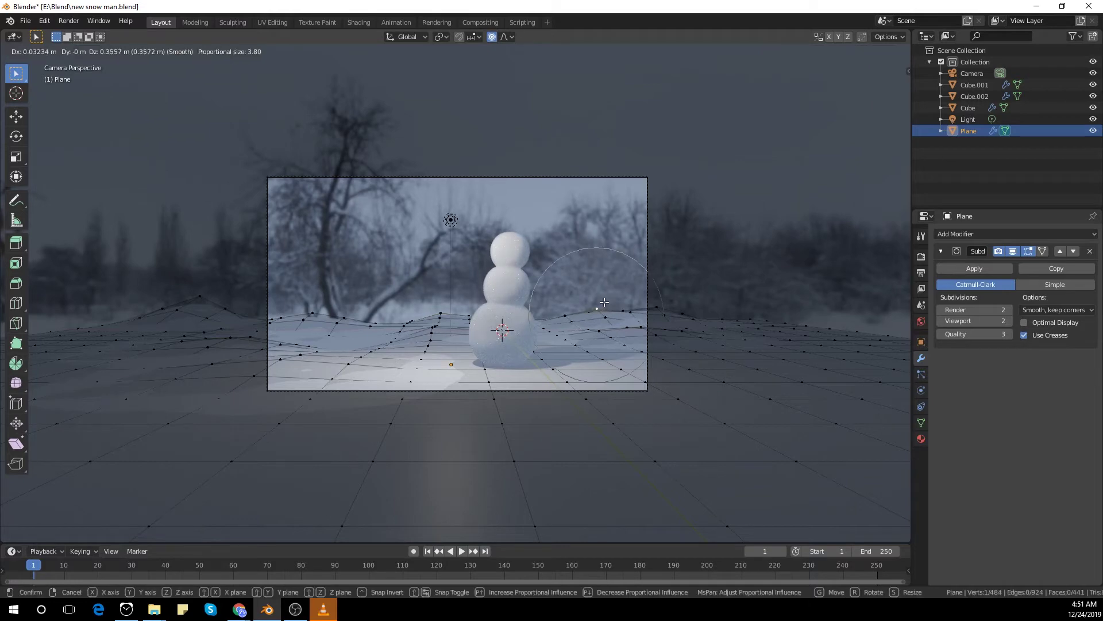
{"action": "left_click", "coordinate": [604, 302]}
{"action": "key", "text": "Tab"}
Split the viewport in two, with a rendered camera view on one side and a Material Preview of the plane on the other
{"action": "middle_click_drag", "start_coordinate": [452, 315], "coordinate": [501, 381]}
{"action": "scroll", "coordinate": [501, 380], "scroll_direction": "down", "scroll_amount": 8}
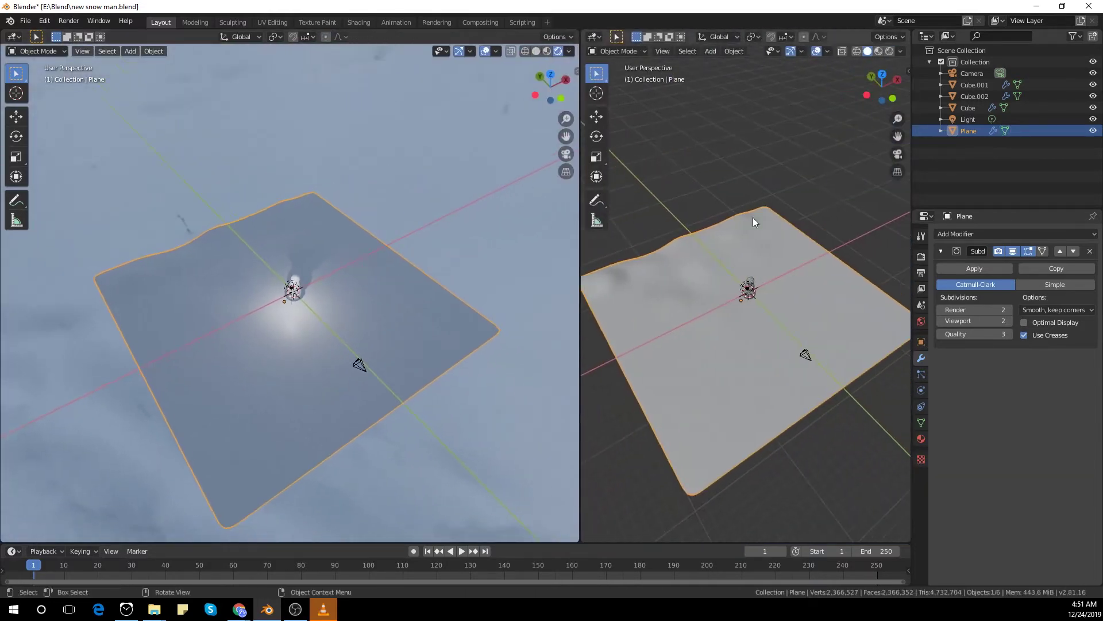
{"action": "key", "text": "KP_0"}
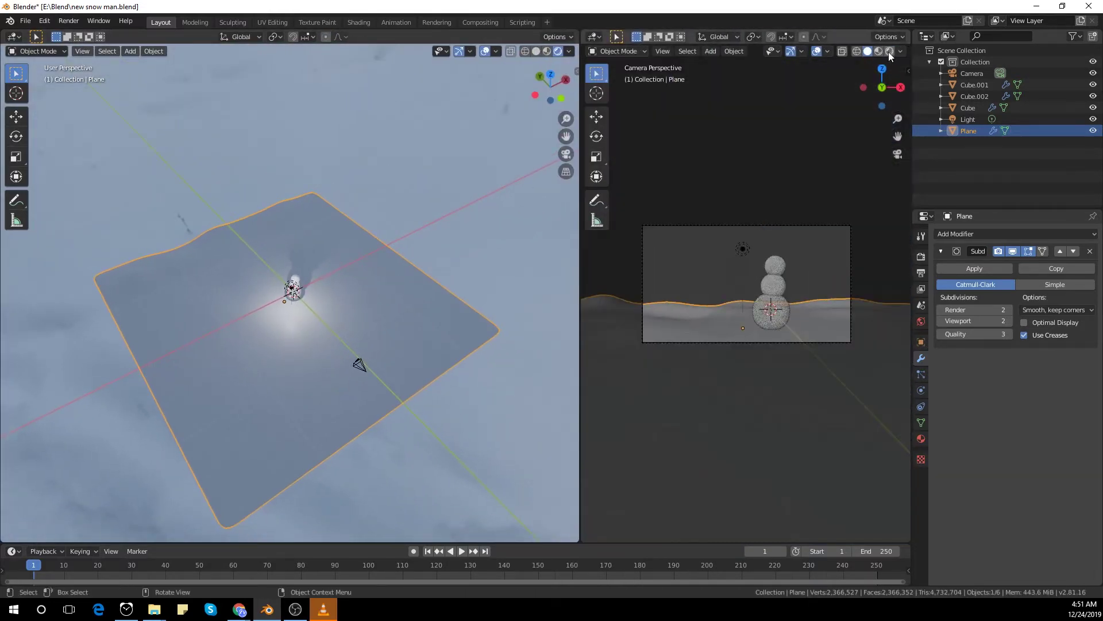
{"action": "left_click", "coordinate": [889, 51]}
{"action": "scroll", "coordinate": [820, 195], "scroll_direction": "up", "scroll_amount": 2}
{"action": "middle_click_drag", "start_coordinate": [461, 158], "coordinate": [467, 178]}
{"action": "left_click", "coordinate": [547, 51]}
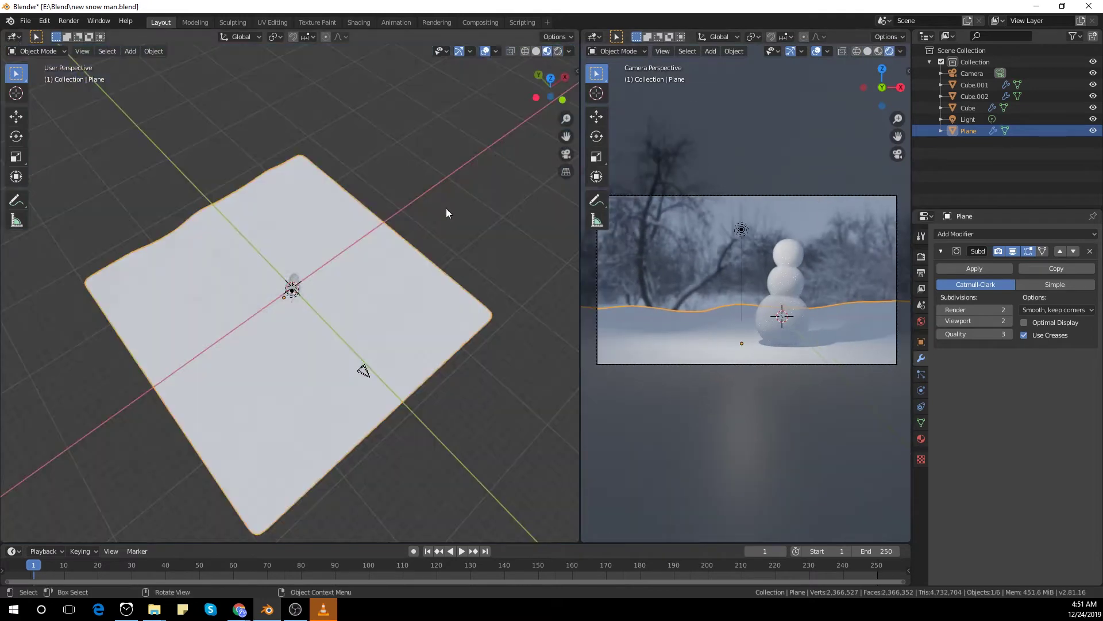
Show the ground plane from the top in the Material Preview viewport, save the file, and stay in Object Mode
{"action": "key", "text": "KP_7"}
{"action": "key", "text": "ctrl+s"}
{"action": "scroll", "coordinate": [412, 268], "scroll_direction": "up", "scroll_amount": 3}
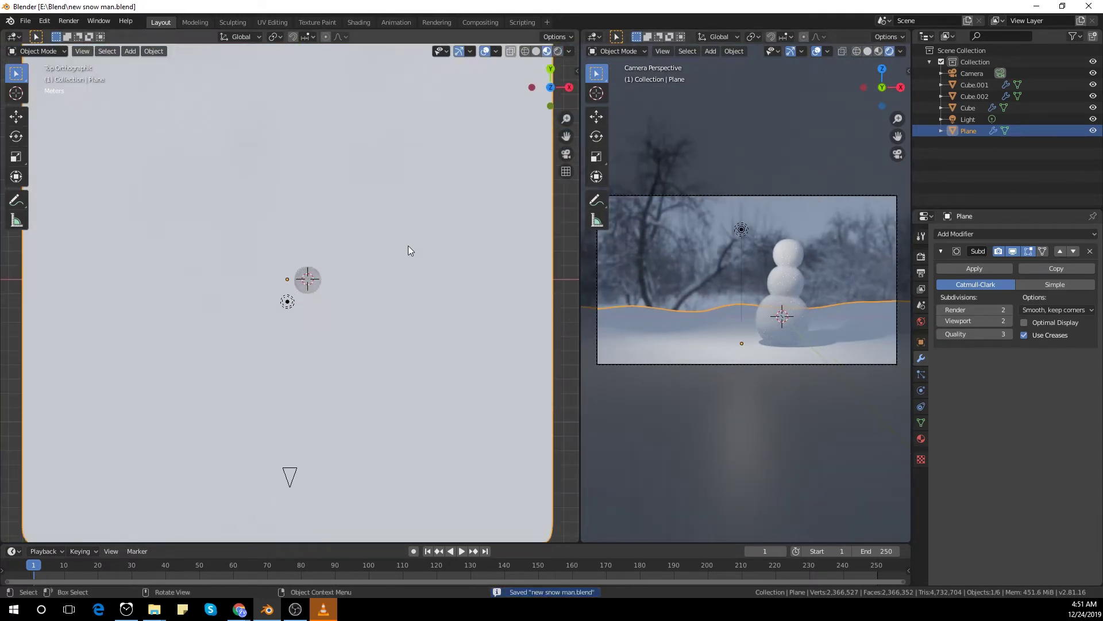
{"action": "scroll", "coordinate": [408, 250], "scroll_direction": "down", "scroll_amount": 5}
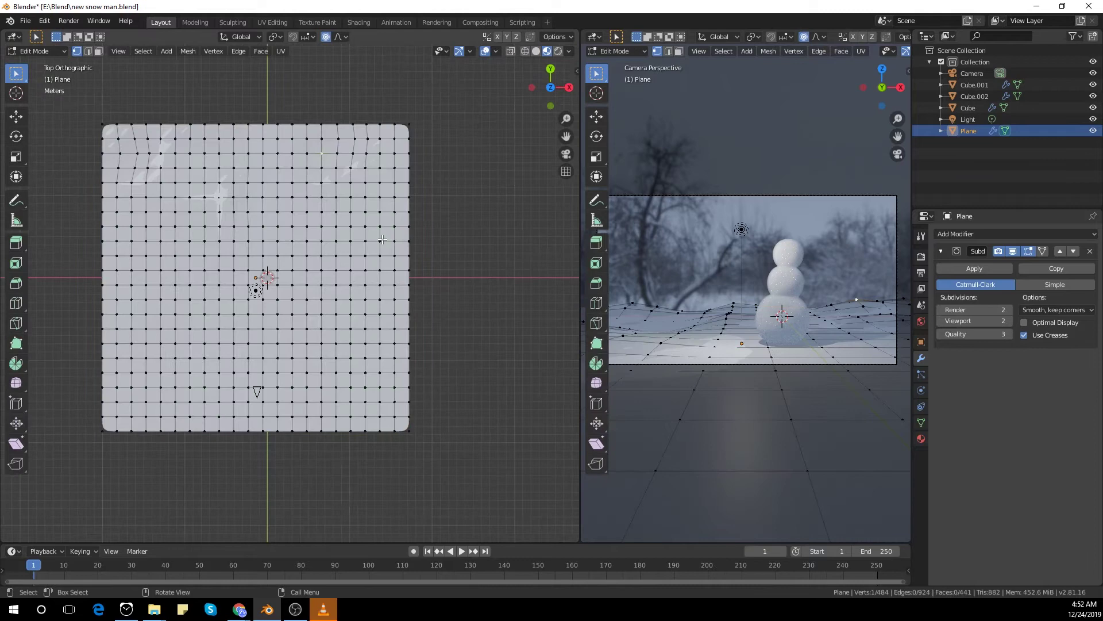
{"action": "key", "text": "Tab"}
Turn the top-view viewport into a Shader Editor and create a new material for the ground plane
{"action": "left_click", "coordinate": [13, 37]}
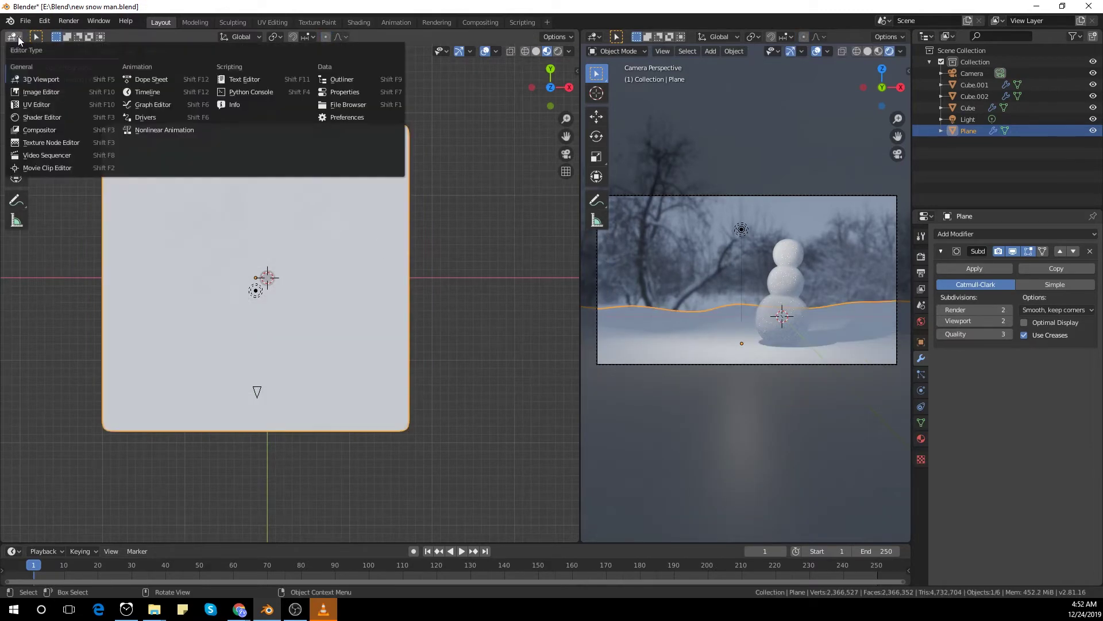
{"action": "left_click", "coordinate": [66, 117]}
{"action": "left_click", "coordinate": [921, 439]}
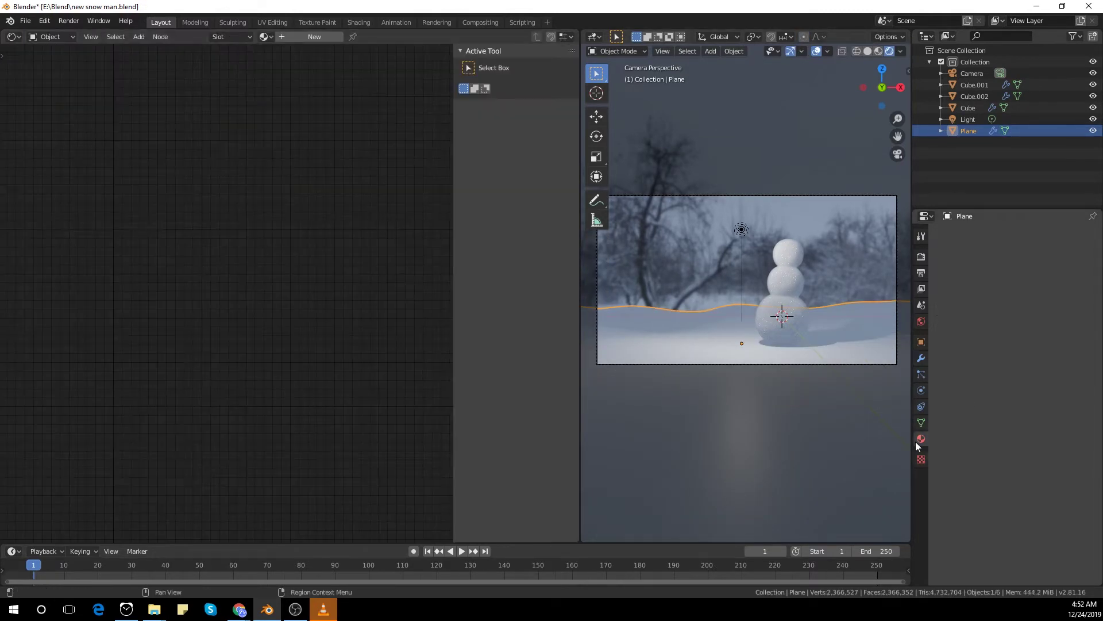
{"action": "left_click", "coordinate": [1030, 283]}
{"action": "key", "text": "n"}
{"action": "key", "text": "Home"}
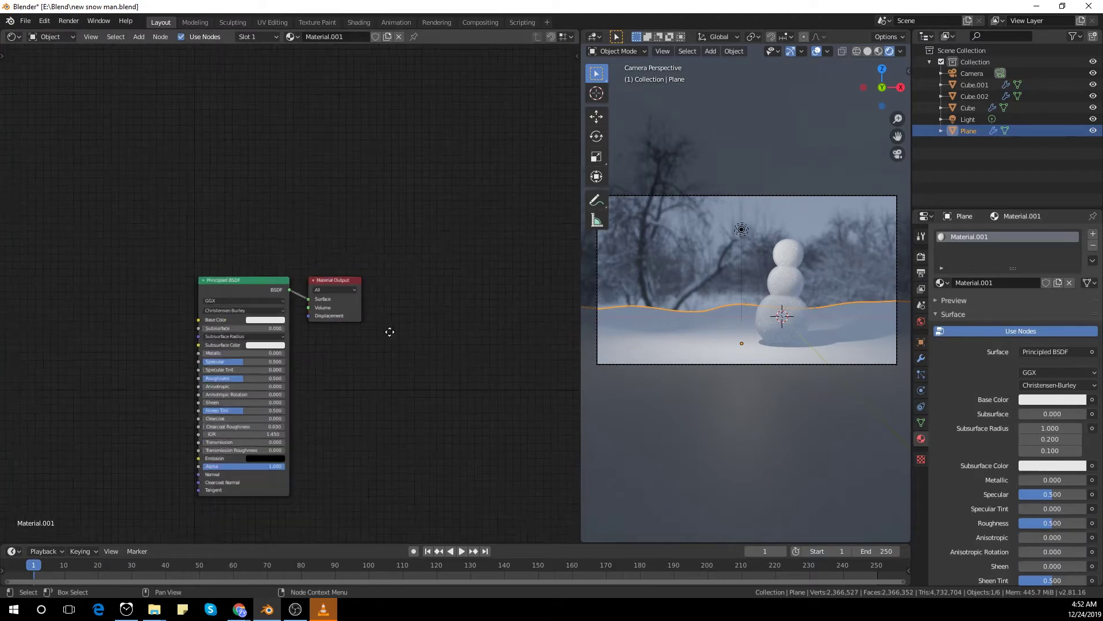
Add an Image Texture with Mapping and Texture Coordinate nodes, and link its color to the Principled BSDF's Roughness
{"action": "key", "text": "ctrl+t"}
{"action": "key", "text": "Home"}
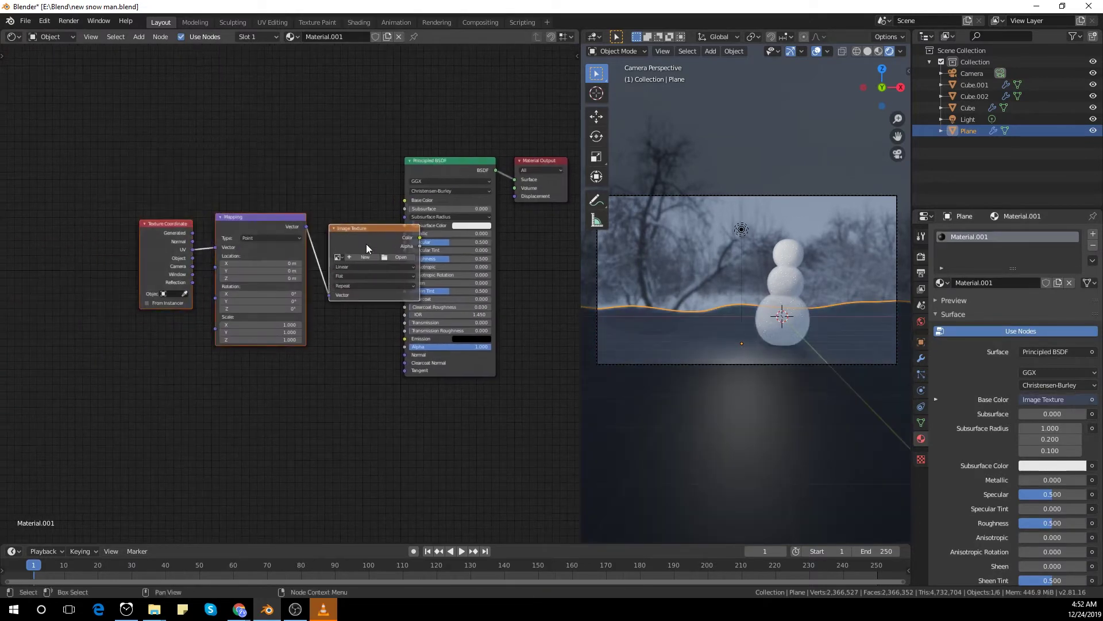
{"action": "left_click_drag", "start_coordinate": [405, 200], "coordinate": [402, 259]}
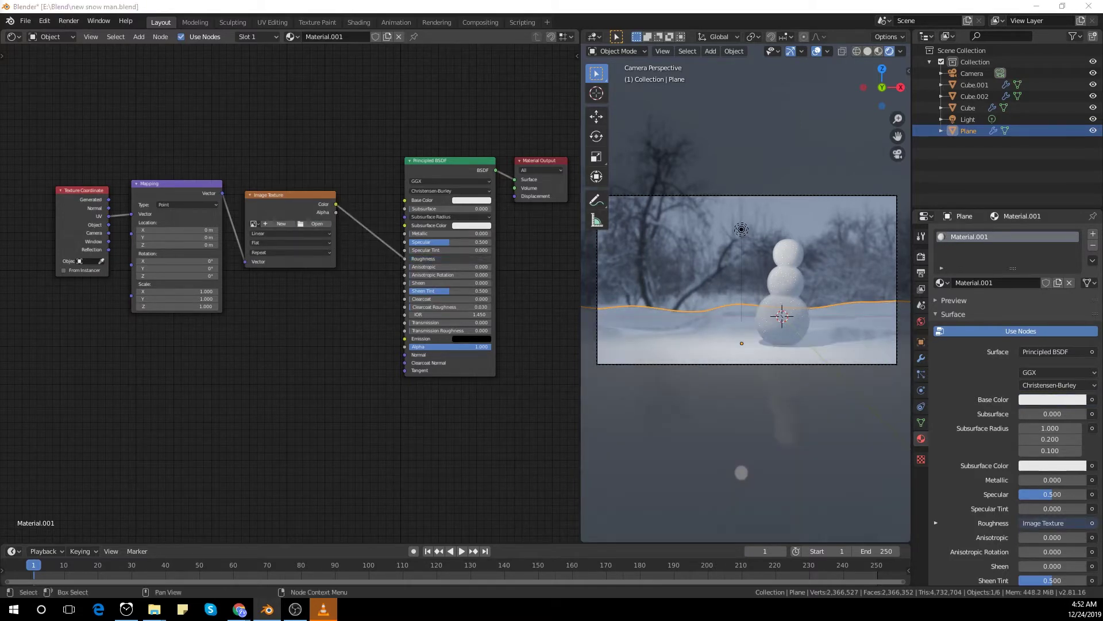
Load the snow roughness image from E:\textures\snow into the texture node and set its color space to Non-Color
{"action": "left_click_drag", "start_coordinate": [0, 9], "coordinate": [210, 54]}
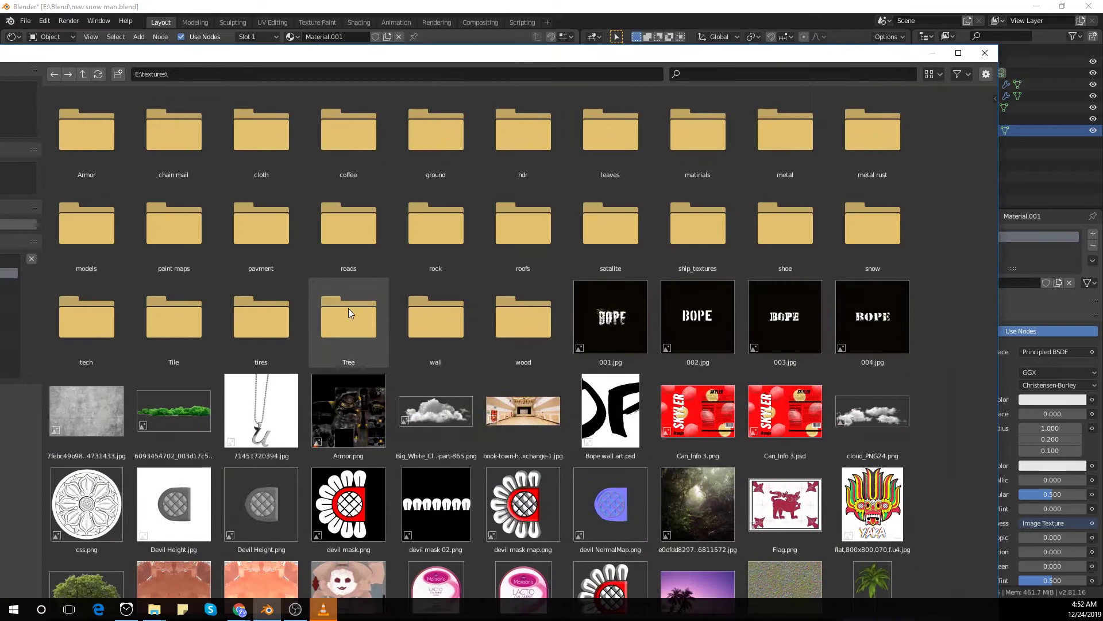
{"action": "double_click", "coordinate": [857, 247]}
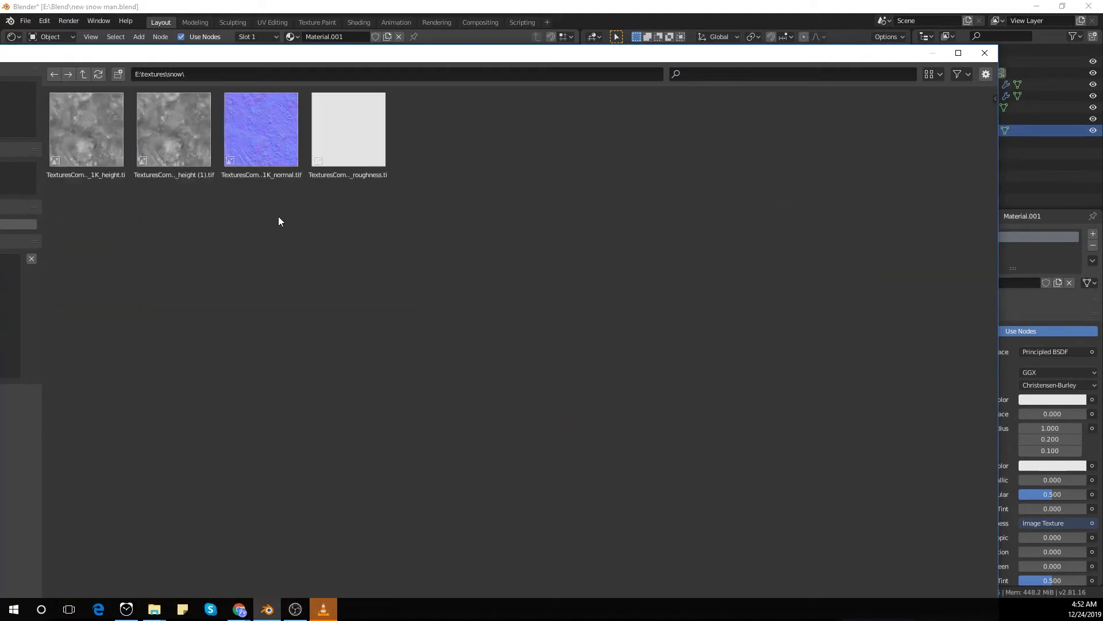
{"action": "double_click", "coordinate": [347, 132]}
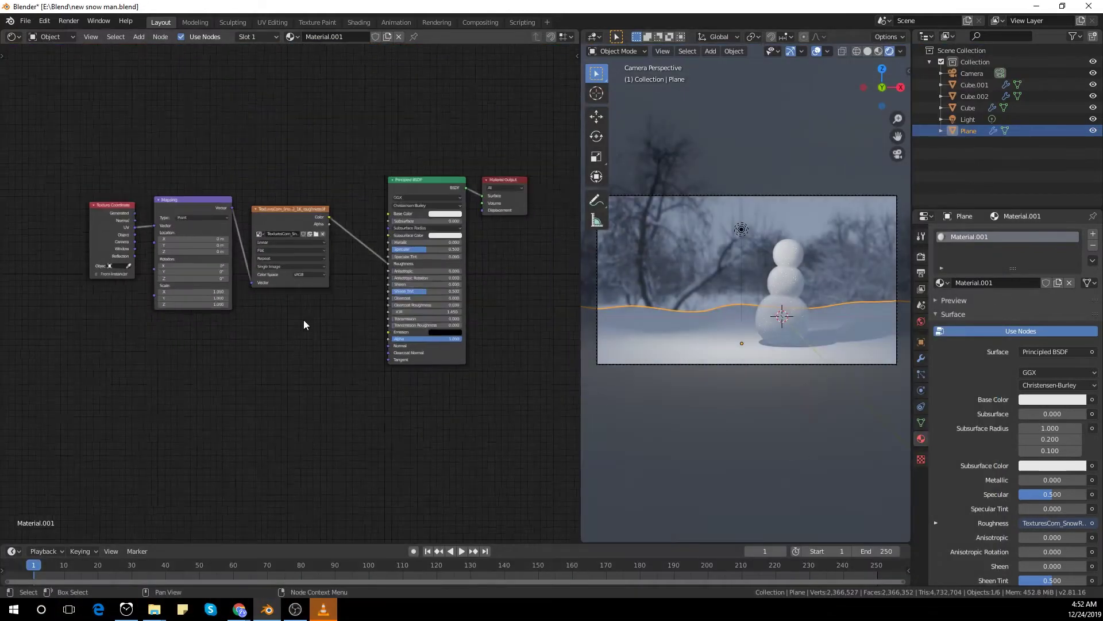
{"action": "scroll", "coordinate": [304, 320], "scroll_direction": "down", "scroll_amount": 1}
{"action": "left_click_drag", "start_coordinate": [108, 148], "coordinate": [190, 262]}
{"action": "left_click_drag", "start_coordinate": [177, 209], "coordinate": [125, 224]}
{"action": "left_click", "coordinate": [312, 277]}
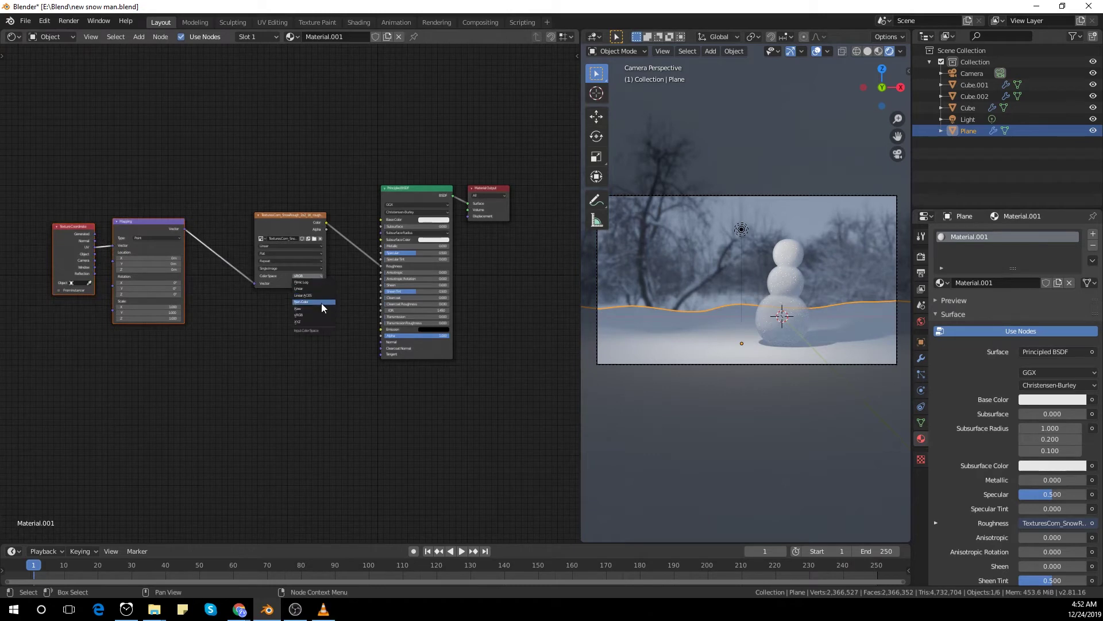
{"action": "left_click", "coordinate": [322, 303]}
{"action": "scroll", "coordinate": [140, 215], "scroll_direction": "up", "scroll_amount": 1}
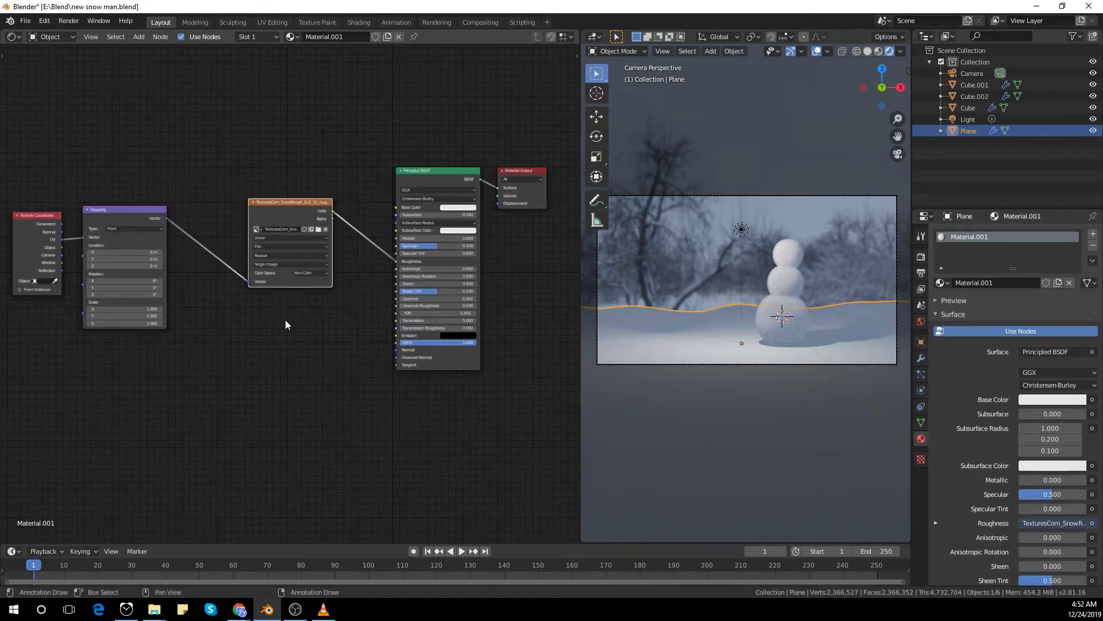
Duplicate the roughness texture node, place the copy below, and connect the Mapping vector to it
{"action": "key", "text": "shift+d"}
{"action": "left_click", "coordinate": [271, 318]}
{"action": "scroll", "coordinate": [293, 345], "scroll_direction": "up", "scroll_amount": 3}
{"action": "left_click_drag", "start_coordinate": [262, 326], "coordinate": [231, 336]}
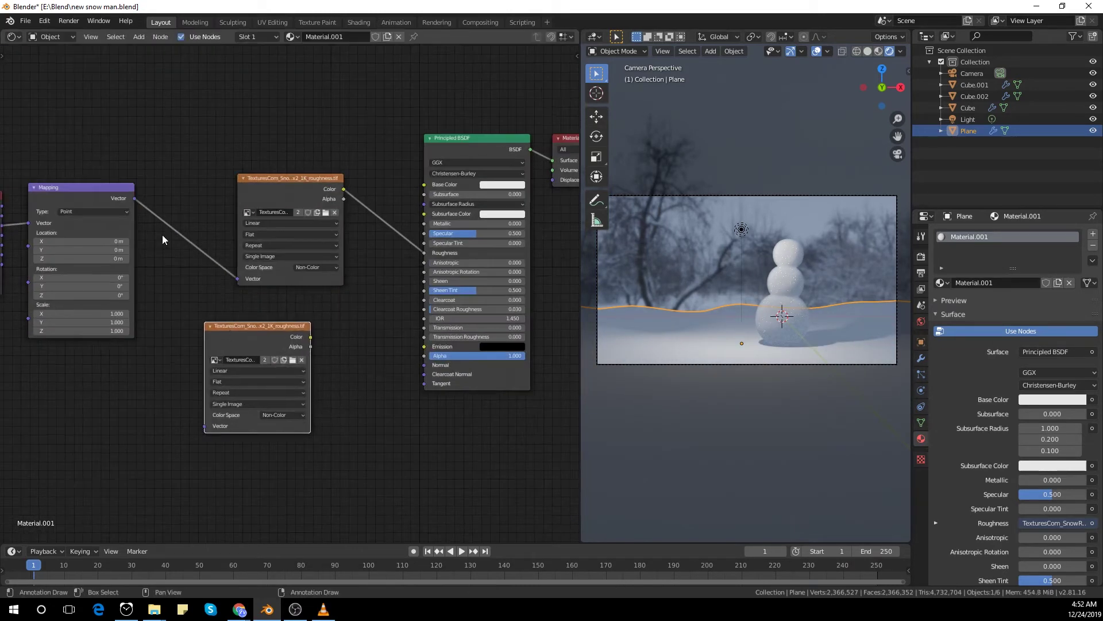
{"action": "left_click_drag", "start_coordinate": [133, 198], "coordinate": [204, 426]}
{"action": "mouse_move", "coordinate": [249, 326]}
{"action": "left_mouse_down"}
{"action": "mouse_move", "coordinate": [210, 324]}
{"action": "mouse_move", "coordinate": [229, 319]}
{"action": "left_mouse_up"}
{"action": "scroll", "coordinate": [229, 320], "scroll_direction": "down", "scroll_amount": 1}
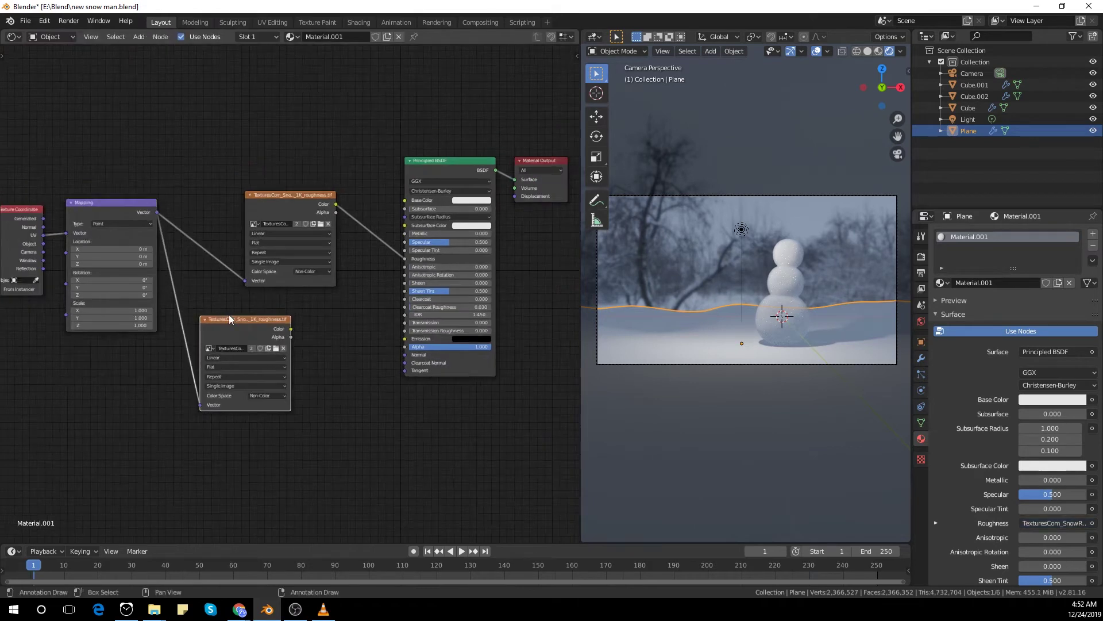
Add a Bump node, link the duplicated texture's color to its Height, and link its Normal to the Principled BSDF
{"action": "middle_click_drag", "start_coordinate": [229, 319], "coordinate": [241, 310]}
{"action": "left_click", "coordinate": [311, 326]}
{"action": "key", "text": "shift+a"}
{"action": "left_click", "coordinate": [324, 339]}
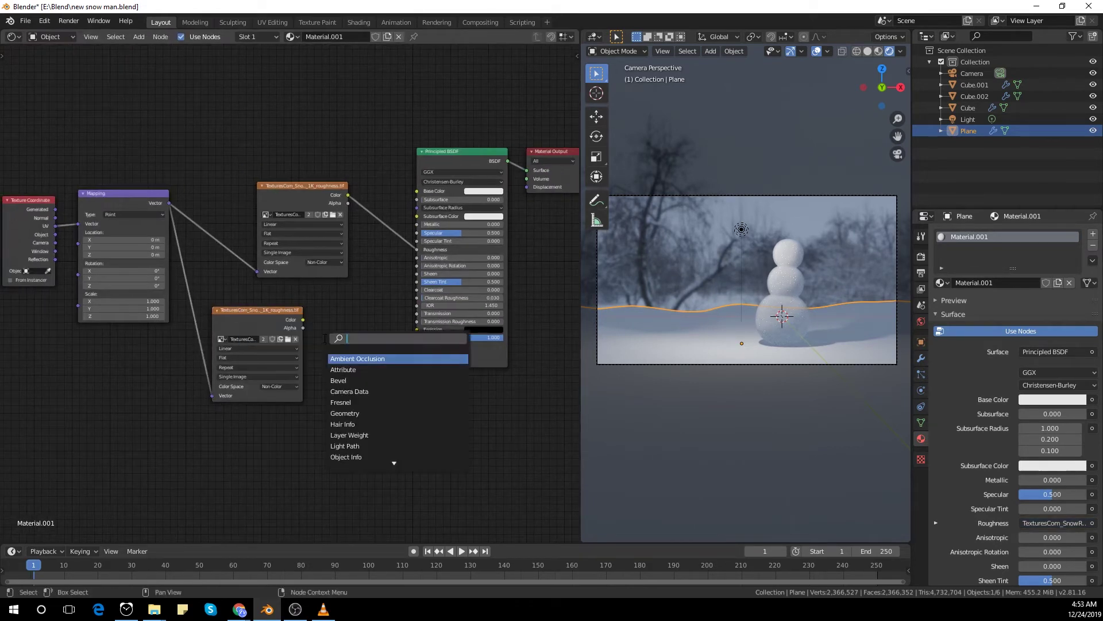
{"action": "type", "text": "bump"}
{"action": "key", "text": "Return"}
{"action": "left_click", "coordinate": [334, 313]}
{"action": "left_click_drag", "start_coordinate": [303, 320], "coordinate": [333, 362]}
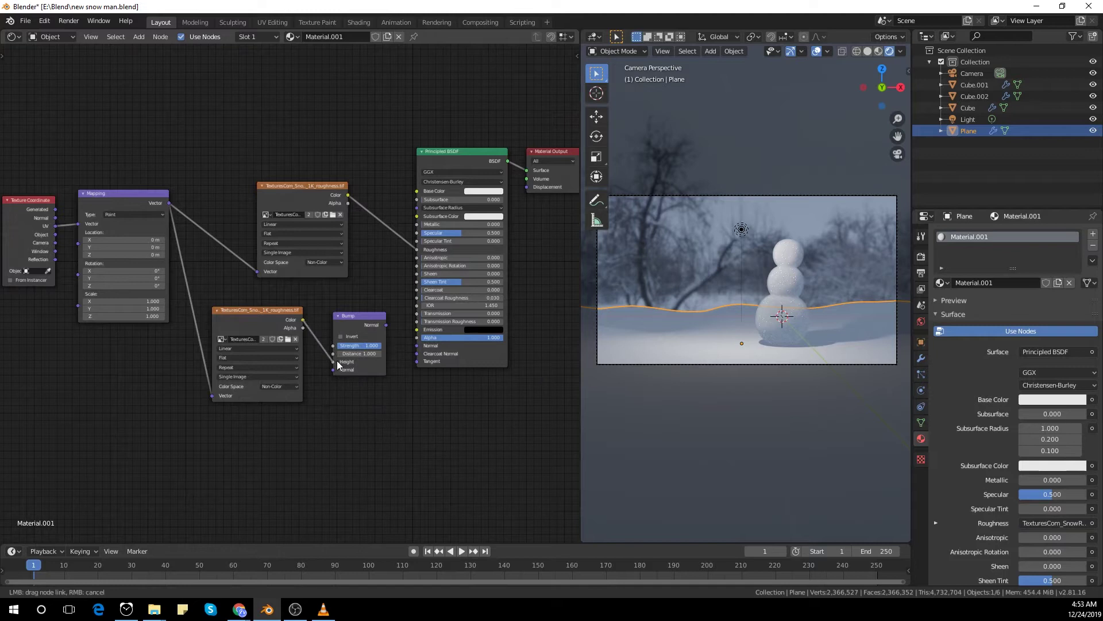
{"action": "left_click_drag", "start_coordinate": [386, 325], "coordinate": [416, 346]}
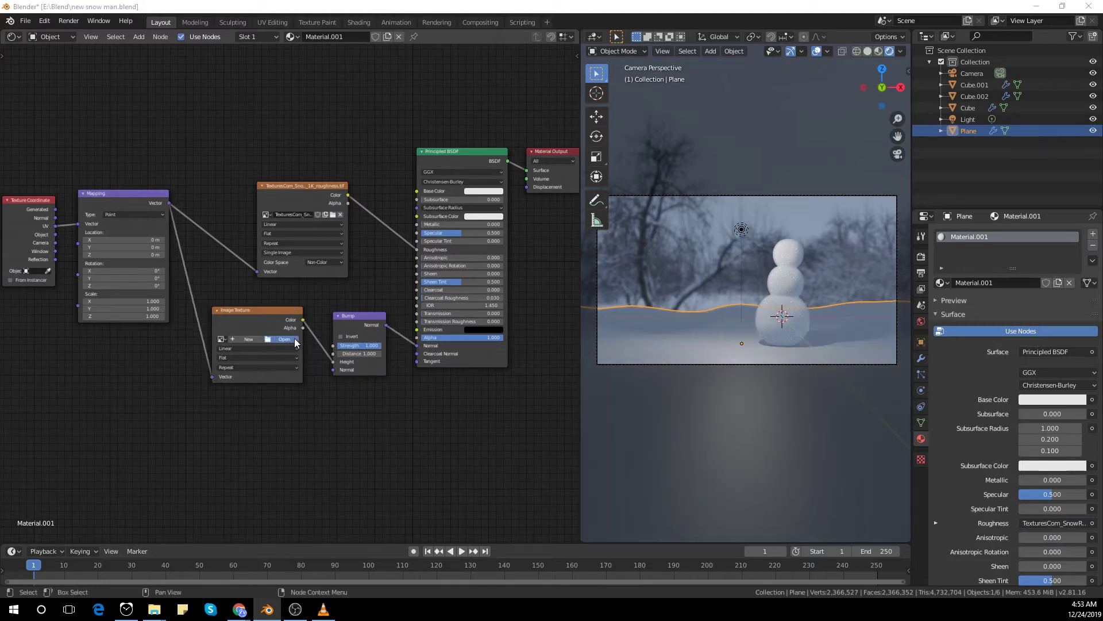
Load the snow height image into the duplicated texture node and set its color space to Non-Color
{"action": "left_click", "coordinate": [288, 339]}
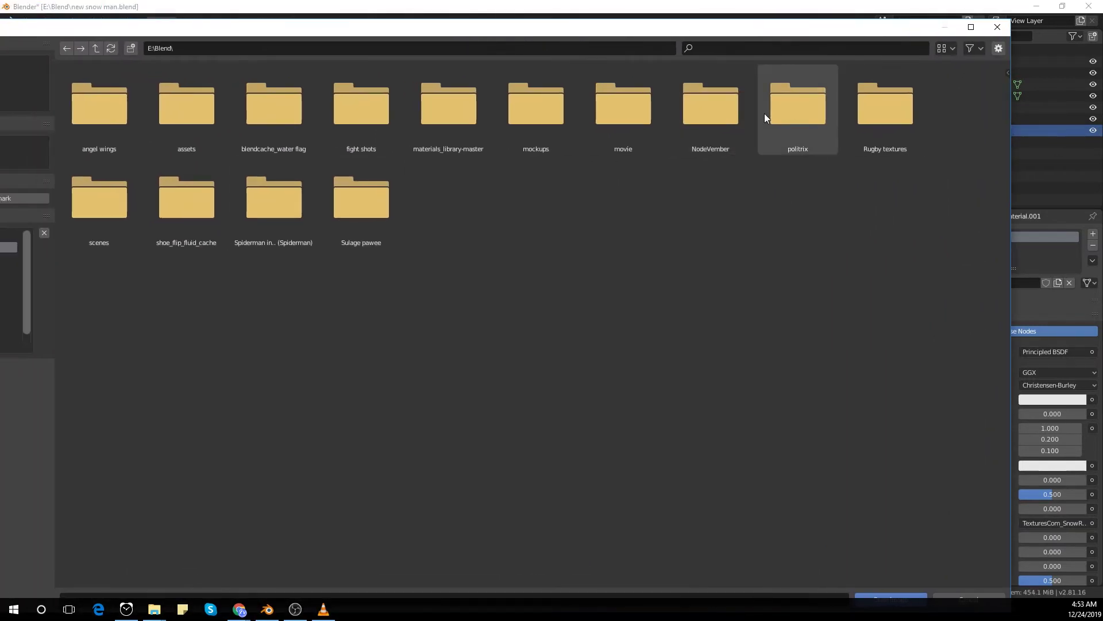
{"action": "left_click", "coordinate": [8, 247]}
{"action": "double_click", "coordinate": [133, 119]}
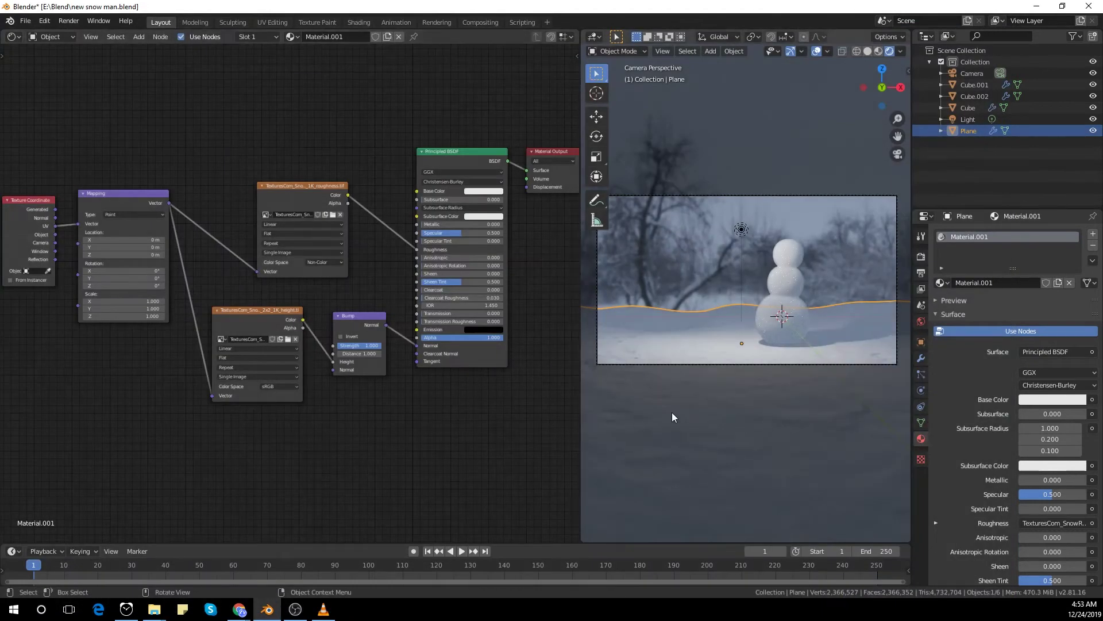
{"action": "middle_click_drag", "start_coordinate": [385, 411], "coordinate": [395, 375]}
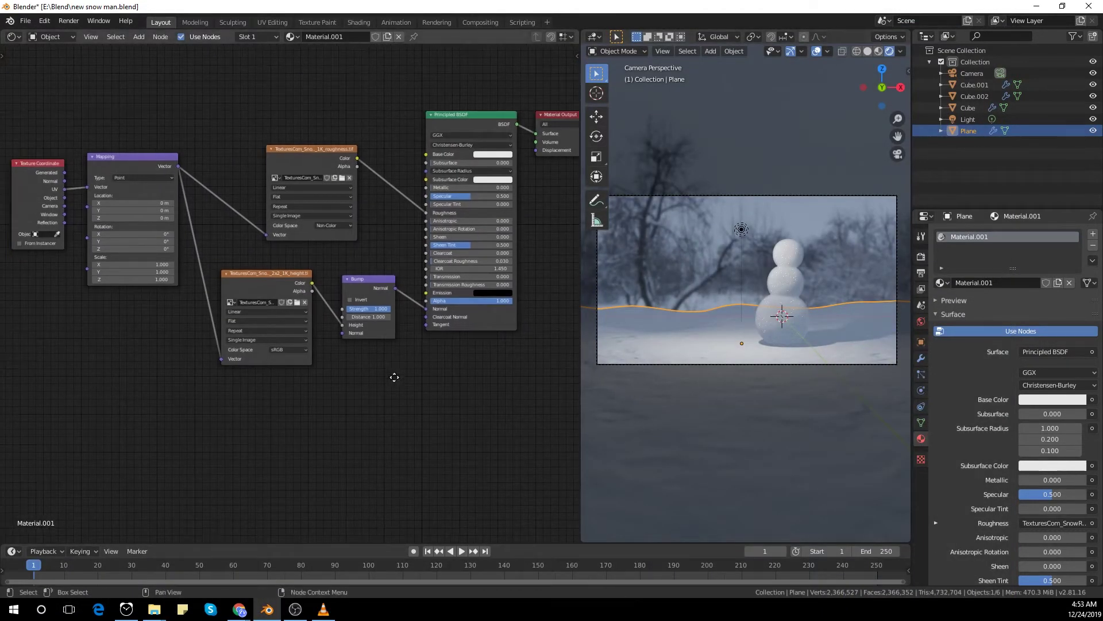
{"action": "left_click", "coordinate": [288, 350]}
{"action": "left_click", "coordinate": [296, 383]}
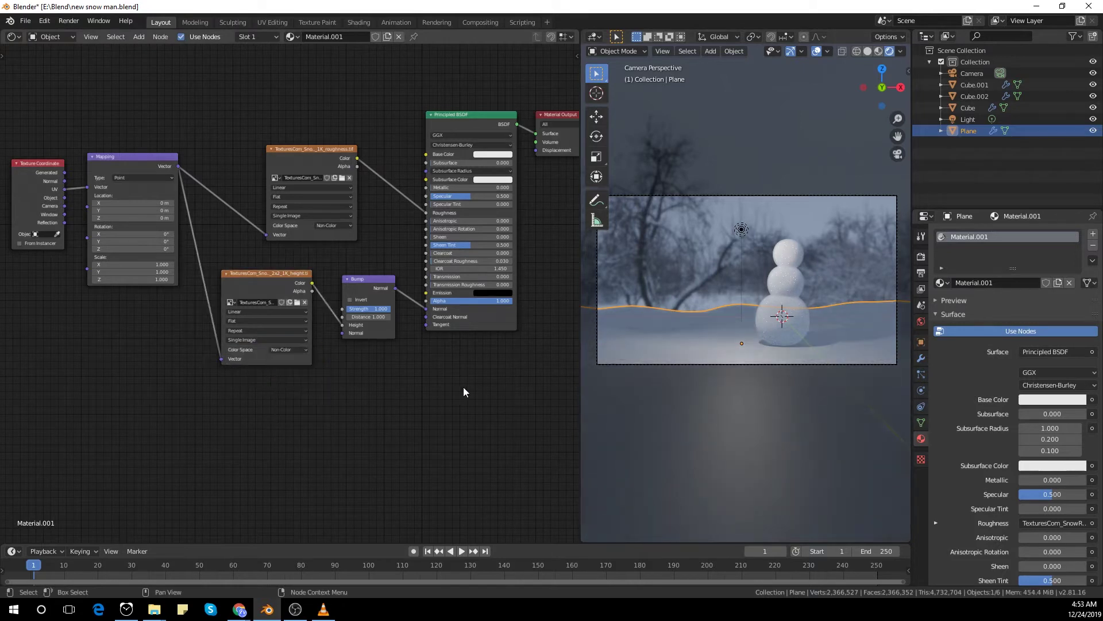
Rearrange the shader nodes, moving the Mapping and Texture Coordinate nodes lower and away from the textures and nudging the height texture node
{"action": "middle_click_drag", "start_coordinate": [373, 359], "coordinate": [332, 313]}
{"action": "scroll", "coordinate": [338, 379], "scroll_direction": "up", "scroll_amount": 3}
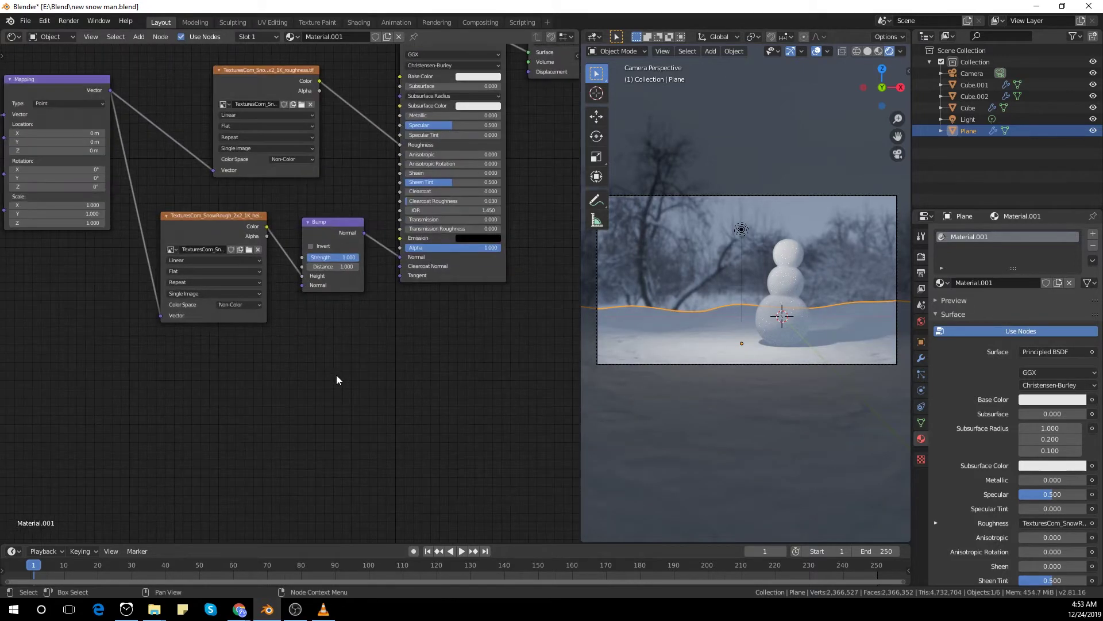
{"action": "scroll", "coordinate": [325, 371], "scroll_direction": "down", "scroll_amount": 2}
{"action": "left_click", "coordinate": [256, 312]}
{"action": "scroll", "coordinate": [95, 109], "scroll_direction": "down", "scroll_amount": 2}
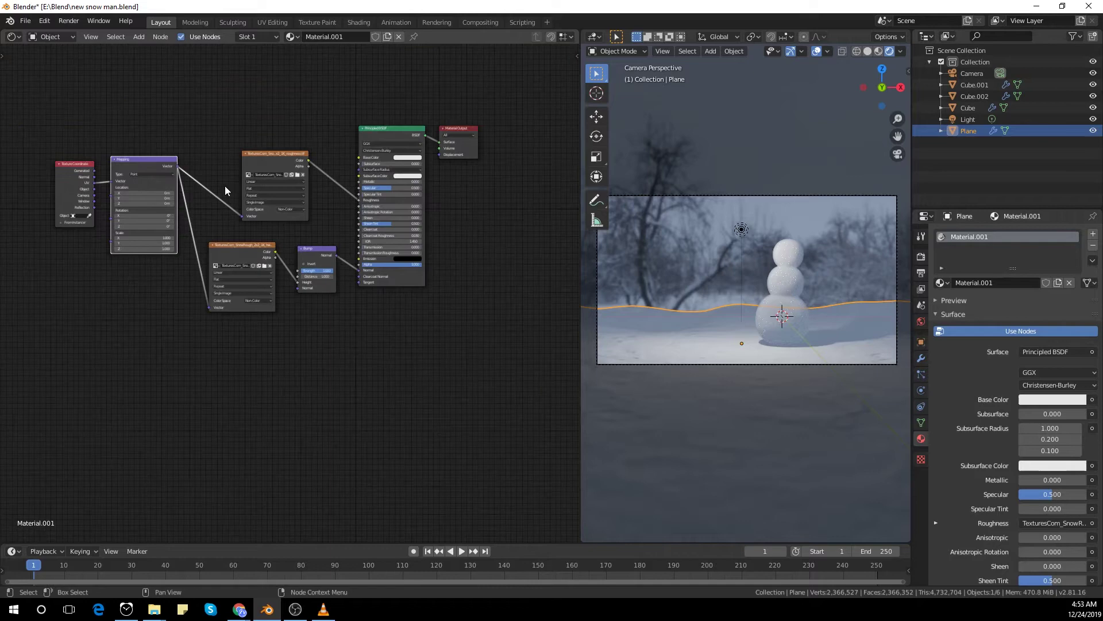
{"action": "left_click_drag", "start_coordinate": [151, 166], "coordinate": [138, 243]}
{"action": "left_click_drag", "start_coordinate": [77, 180], "coordinate": [5, 303]}
{"action": "left_click_drag", "start_coordinate": [237, 261], "coordinate": [243, 259]}
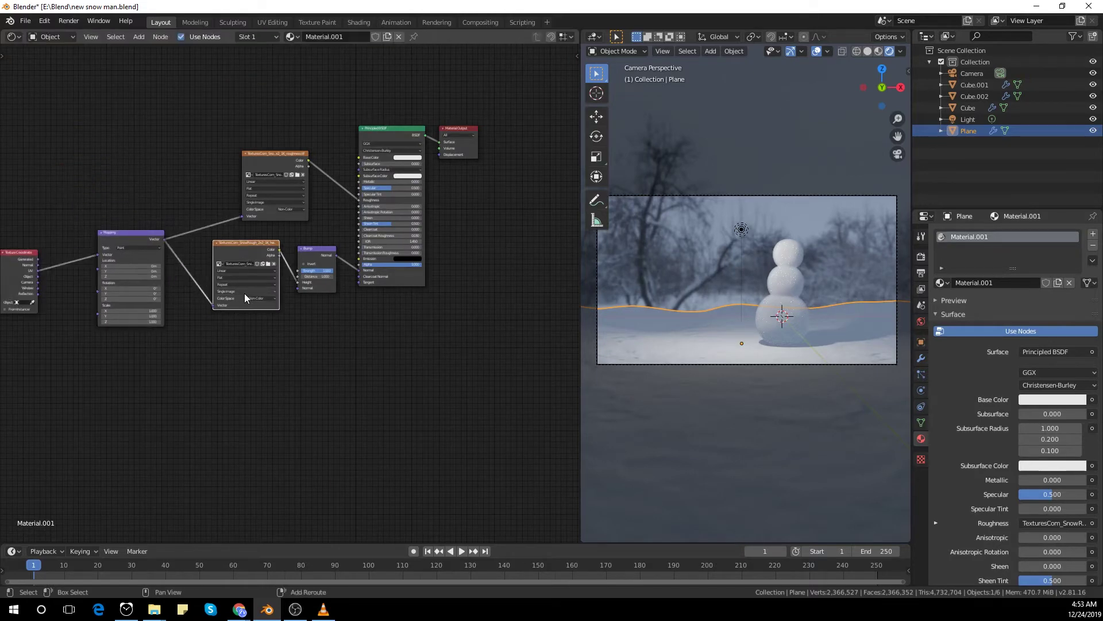
Duplicate the height texture node below the original, load the snow normal image into it, and keep its color space at Non-Color
{"action": "key", "text": "shift+d"}
{"action": "left_click", "coordinate": [251, 380]}
{"action": "scroll", "coordinate": [288, 384], "scroll_direction": "up", "scroll_amount": 4}
{"action": "left_click", "coordinate": [271, 371]}
{"action": "left_click", "coordinate": [271, 370]}
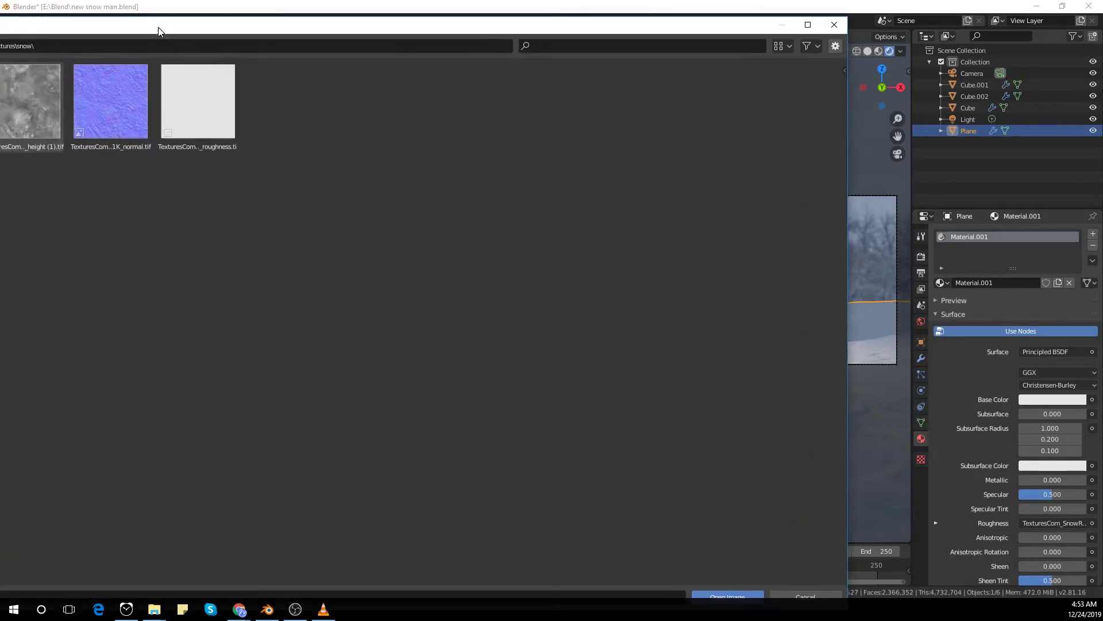
{"action": "double_click", "coordinate": [119, 102]}
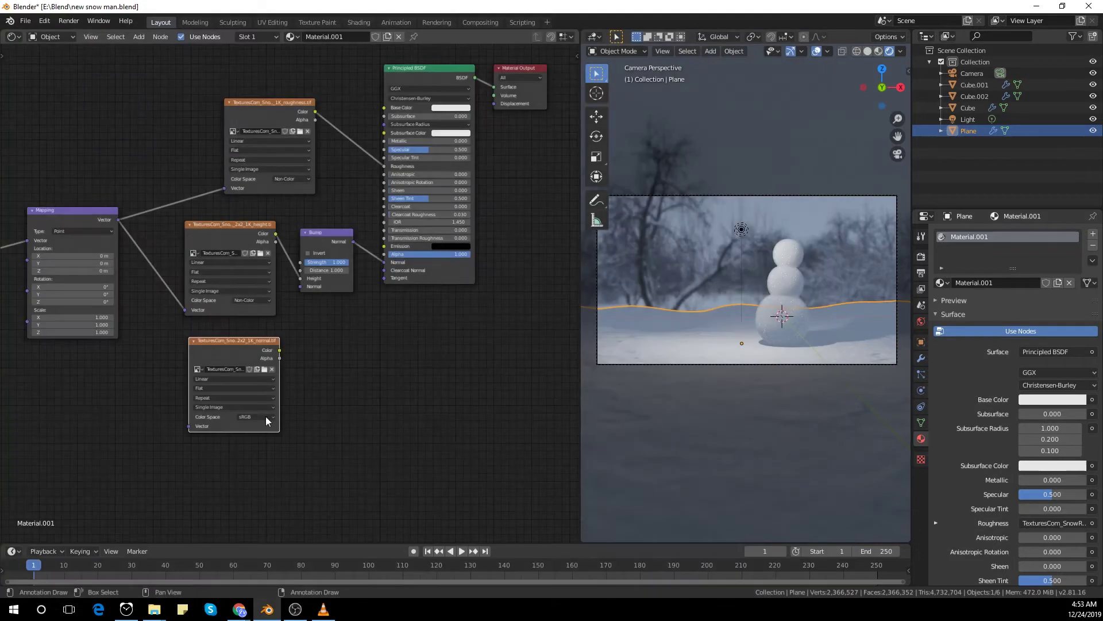
{"action": "left_click", "coordinate": [268, 449]}
Link the normal texture's Color to the Bump node's Normal and the Mapping vector to the texture, and tidy the texture node's position
{"action": "scroll", "coordinate": [343, 397], "scroll_direction": "up", "scroll_amount": 1}
{"action": "left_click_drag", "start_coordinate": [311, 344], "coordinate": [336, 270]}
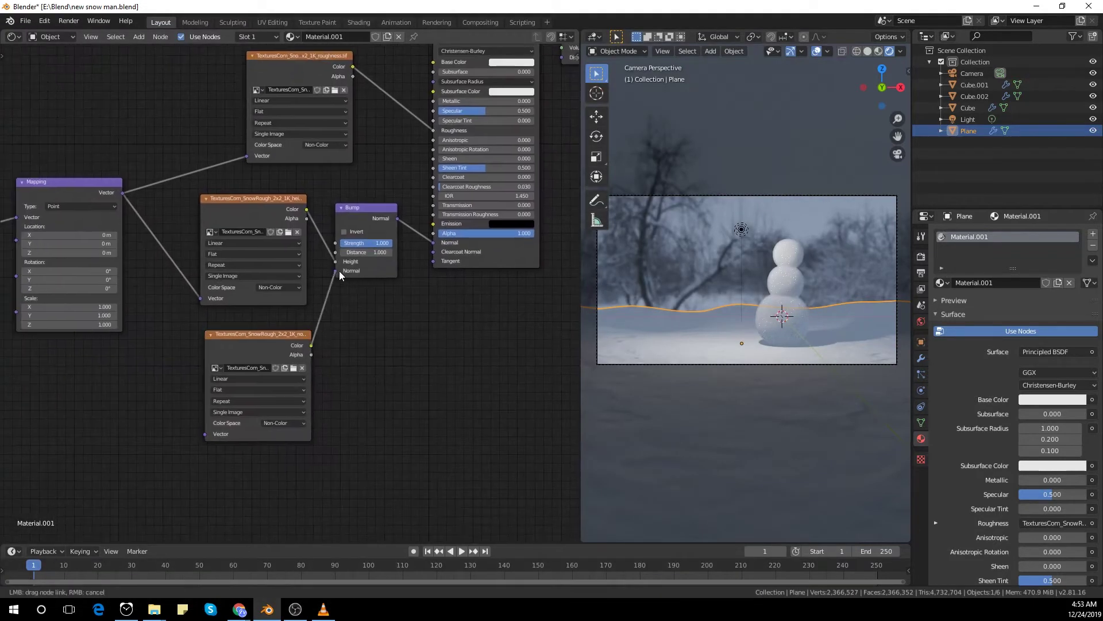
{"action": "left_click_drag", "start_coordinate": [122, 192], "coordinate": [205, 434]}
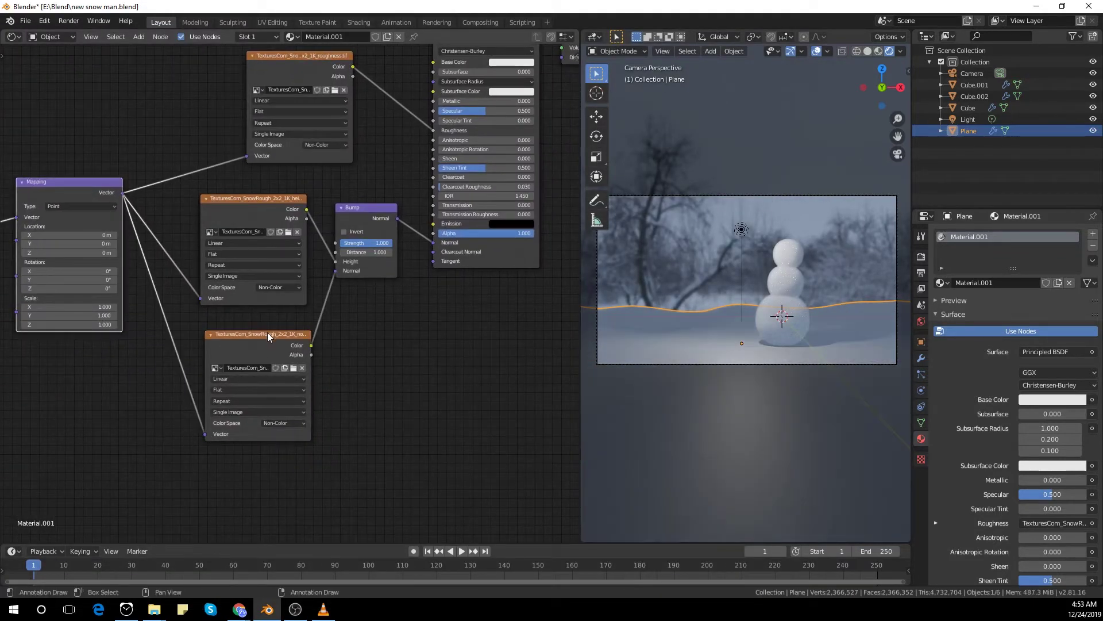
{"action": "left_click_drag", "start_coordinate": [268, 332], "coordinate": [243, 322]}
{"action": "middle_click_drag", "start_coordinate": [323, 358], "coordinate": [341, 361]}
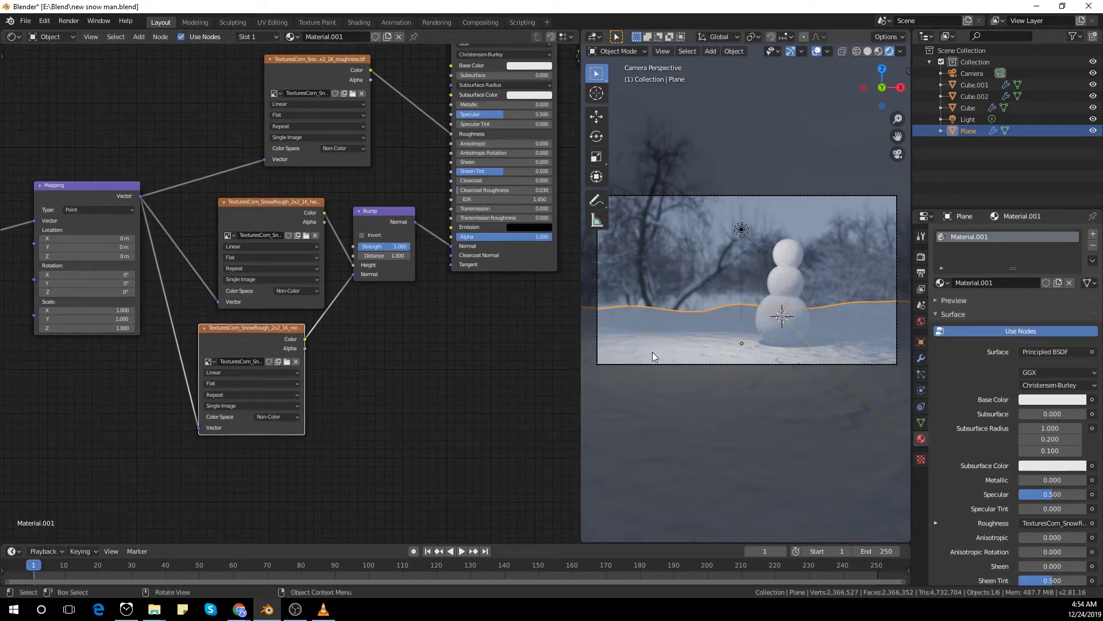
Examine the snow texture on the ground plane in a 3D viewport and from above, and return to the Shader Editor and camera view
{"action": "left_click", "coordinate": [14, 36]}
{"action": "left_click", "coordinate": [51, 81]}
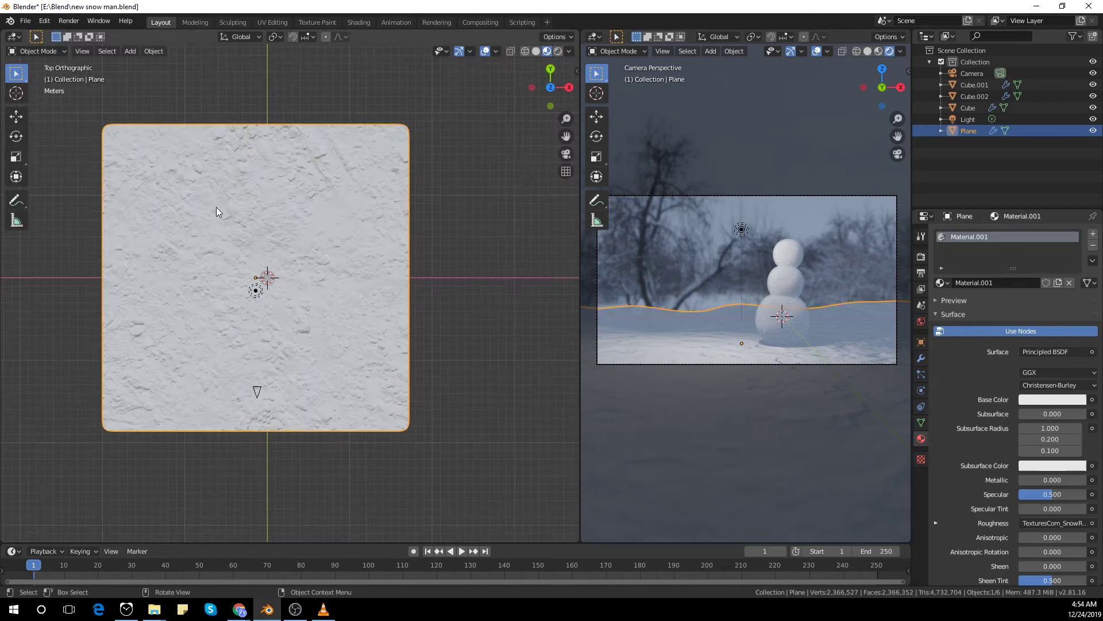
{"action": "scroll", "coordinate": [225, 209], "scroll_direction": "up", "scroll_amount": 1}
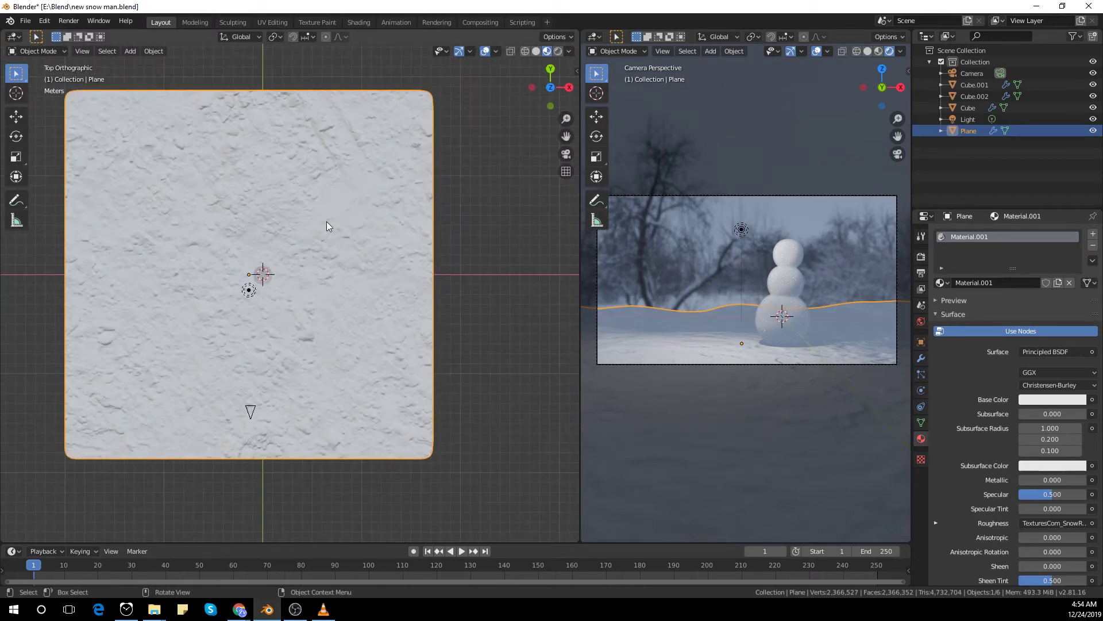
{"action": "middle_click_drag", "start_coordinate": [372, 517], "coordinate": [316, 389]}
{"action": "left_click", "coordinate": [14, 36]}
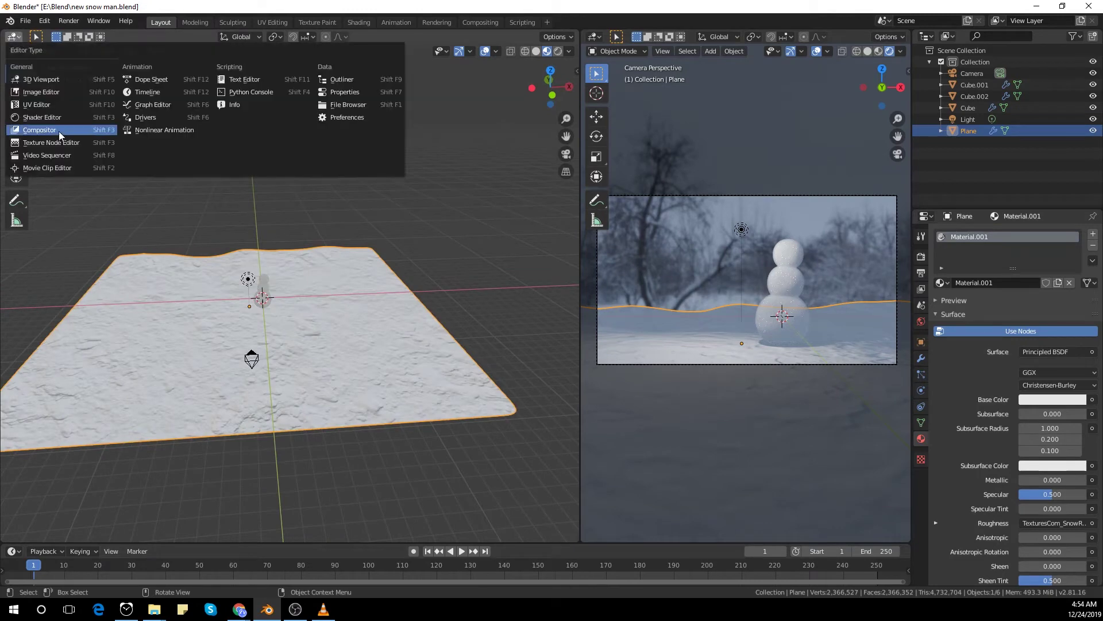
{"action": "left_click", "coordinate": [57, 125]}
{"action": "key", "text": "KP_7"}
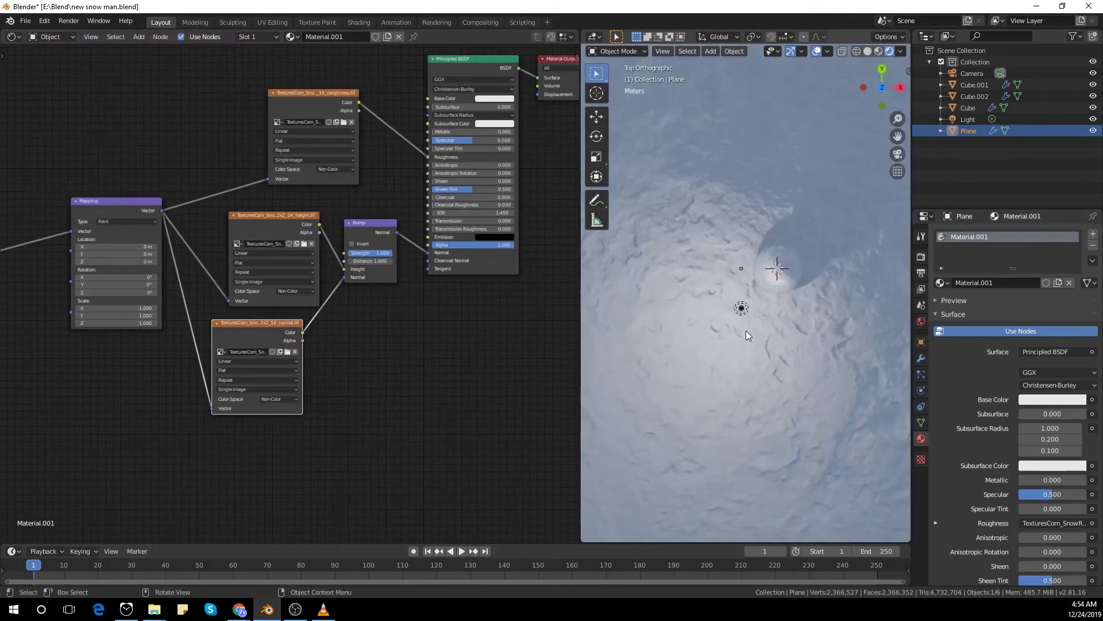
{"action": "key", "text": "KP_0"}
{"action": "scroll", "coordinate": [315, 412], "scroll_direction": "up", "scroll_amount": 2}
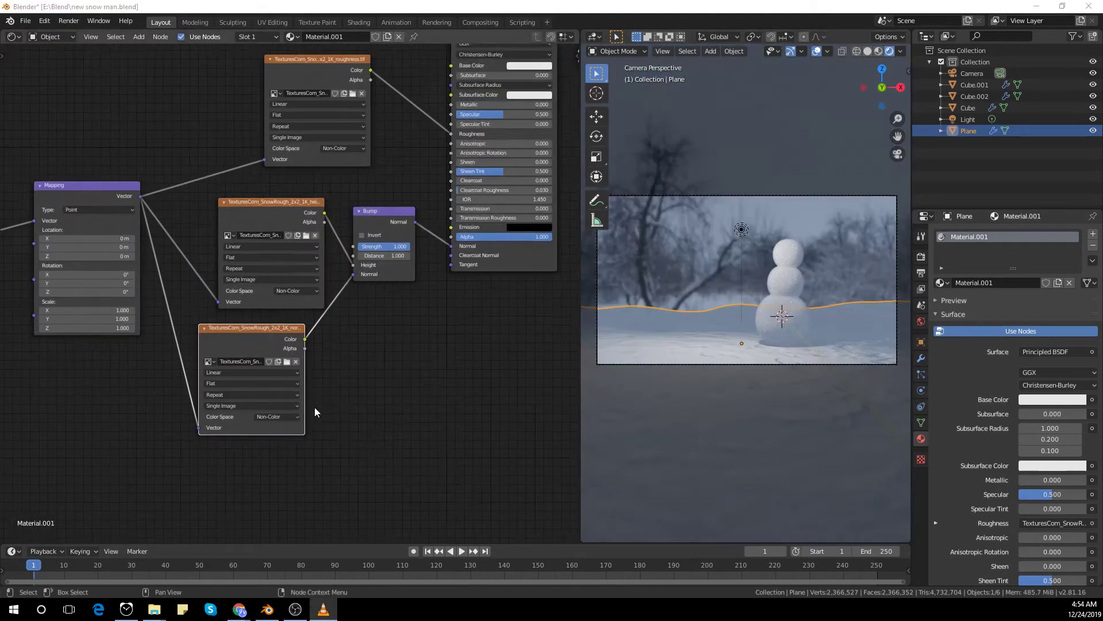
Set the Mapping node's X and Y scale to 5 and check the texture tiling on the plane from above
{"action": "middle_click_drag", "start_coordinate": [315, 411], "coordinate": [438, 419]}
{"action": "left_click", "coordinate": [221, 315]}
{"action": "type", "text": "5"}
{"action": "key", "text": "Return"}
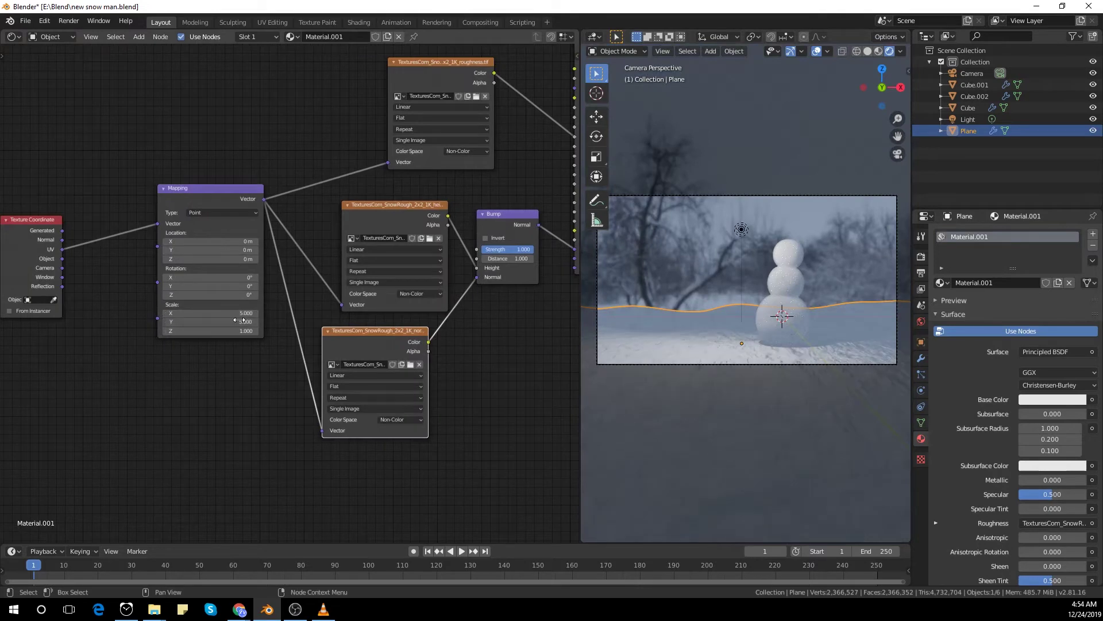
{"action": "key", "text": "KP_7"}
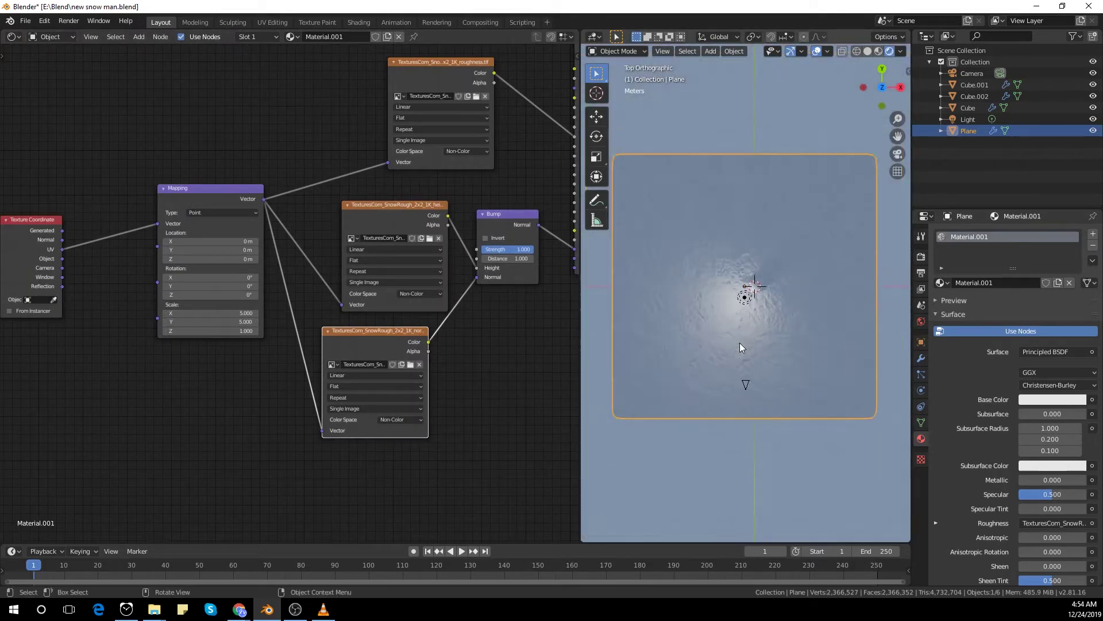
{"action": "scroll", "coordinate": [740, 342], "scroll_direction": "up", "scroll_amount": 3}
{"action": "scroll", "coordinate": [742, 344], "scroll_direction": "down", "scroll_amount": 1}
{"action": "middle_click_drag", "start_coordinate": [742, 344], "coordinate": [728, 385], "text": "shift"}
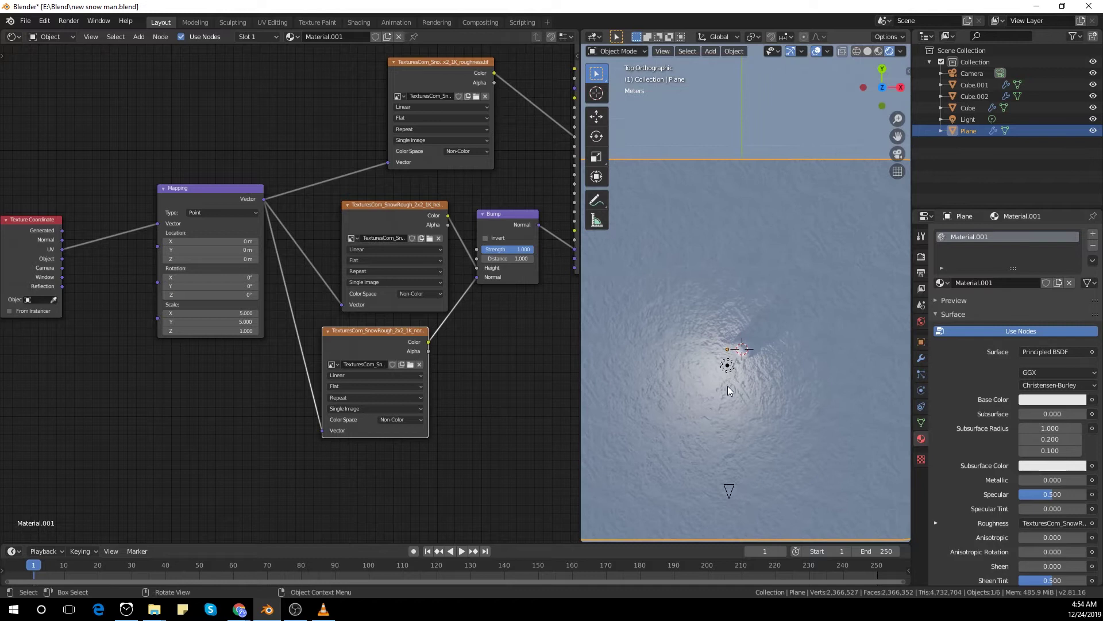
{"action": "key", "text": "KP_0"}
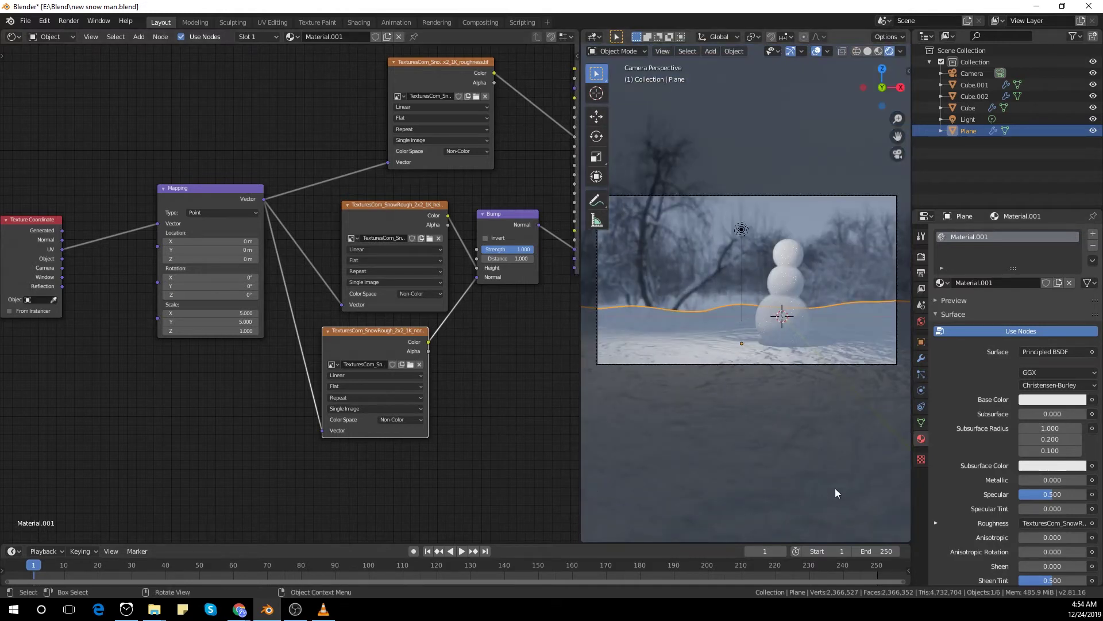
Add a Displace modifier to the ground plane and create a new texture for it
{"action": "left_click", "coordinate": [923, 359]}
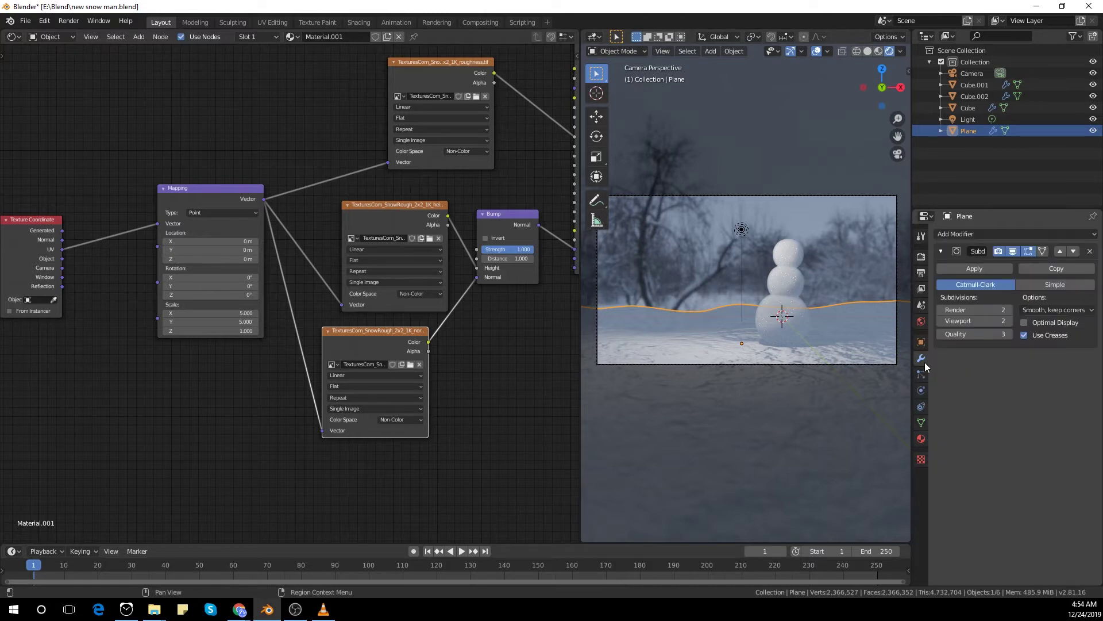
{"action": "left_click", "coordinate": [969, 235]}
{"action": "left_click", "coordinate": [957, 298]}
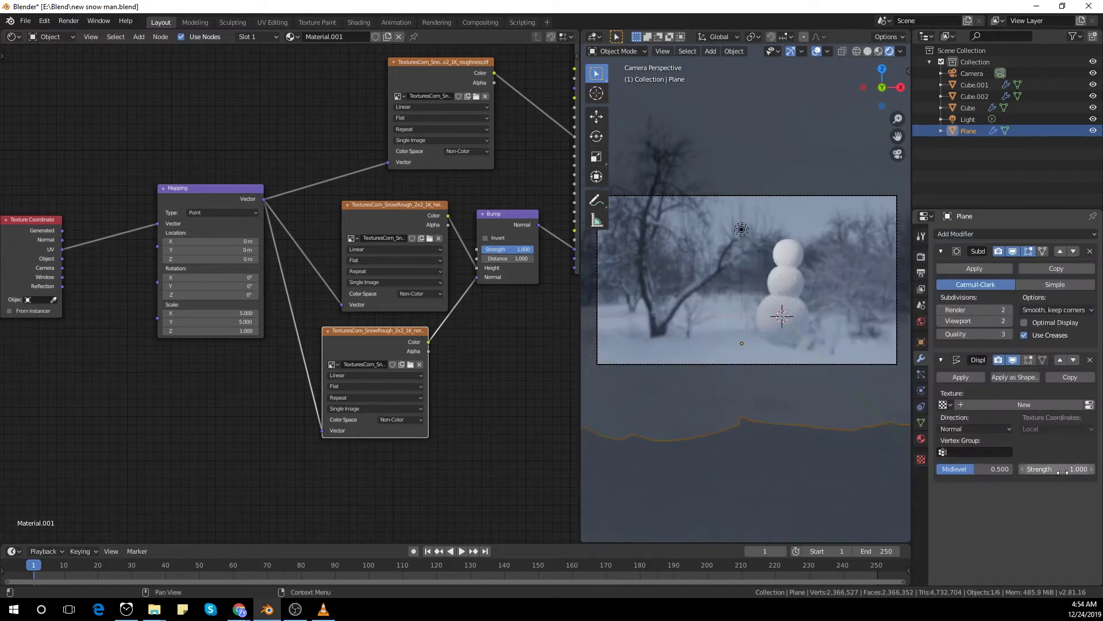
{"action": "left_click", "coordinate": [980, 407]}
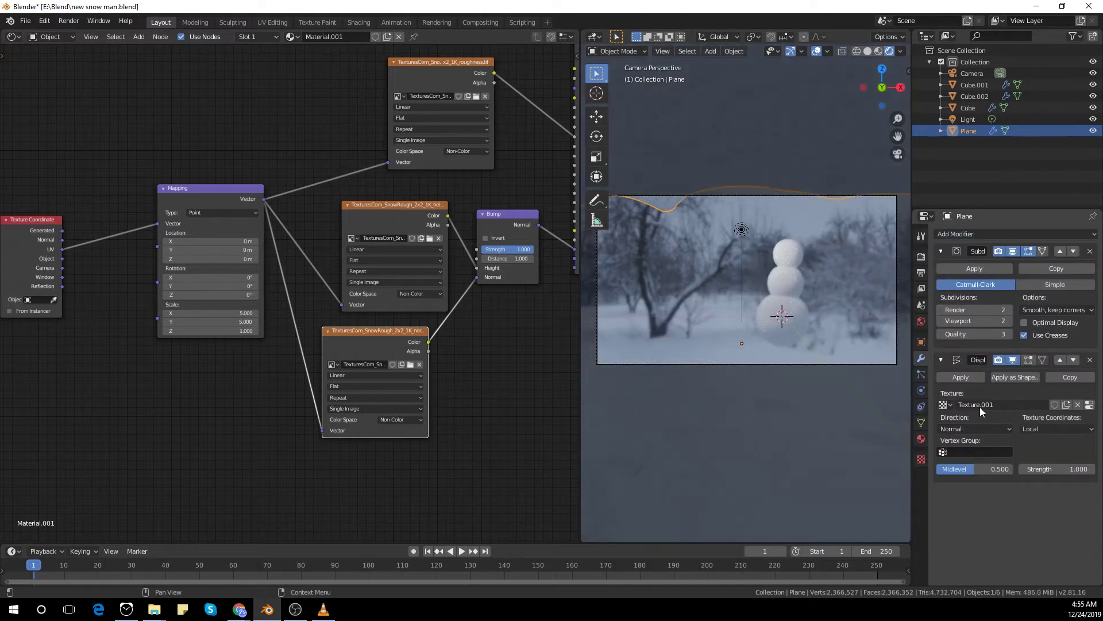
Keep the displacement texture's type as Image or Movie and load the snow height image from the snow textures folder
{"action": "left_click", "coordinate": [920, 460]}
{"action": "left_click", "coordinate": [1028, 268]}
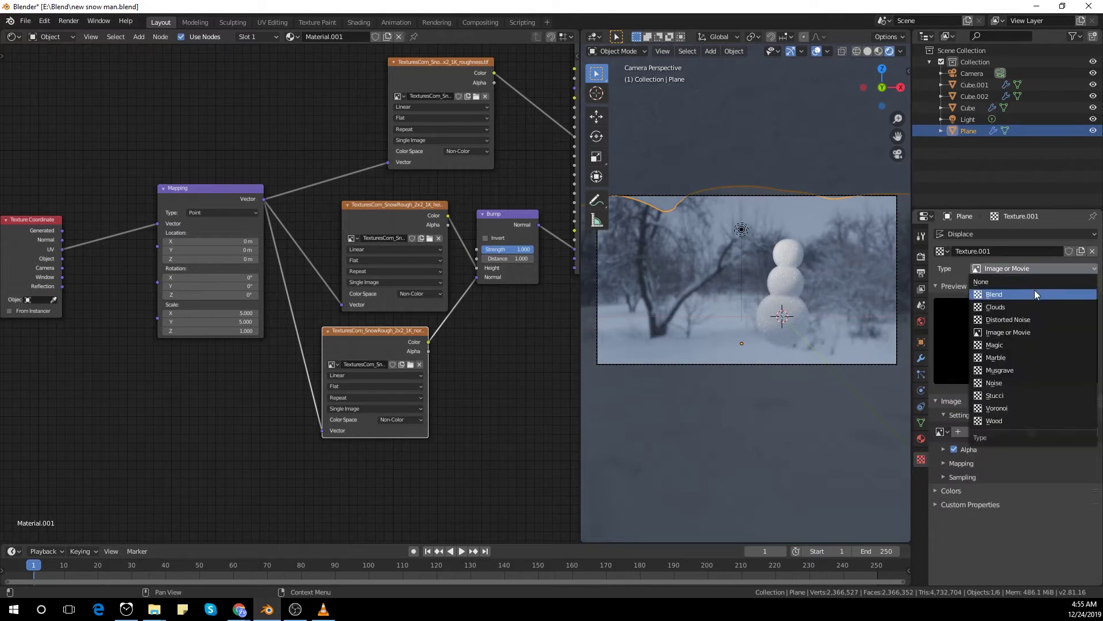
{"action": "left_click", "coordinate": [1054, 431]}
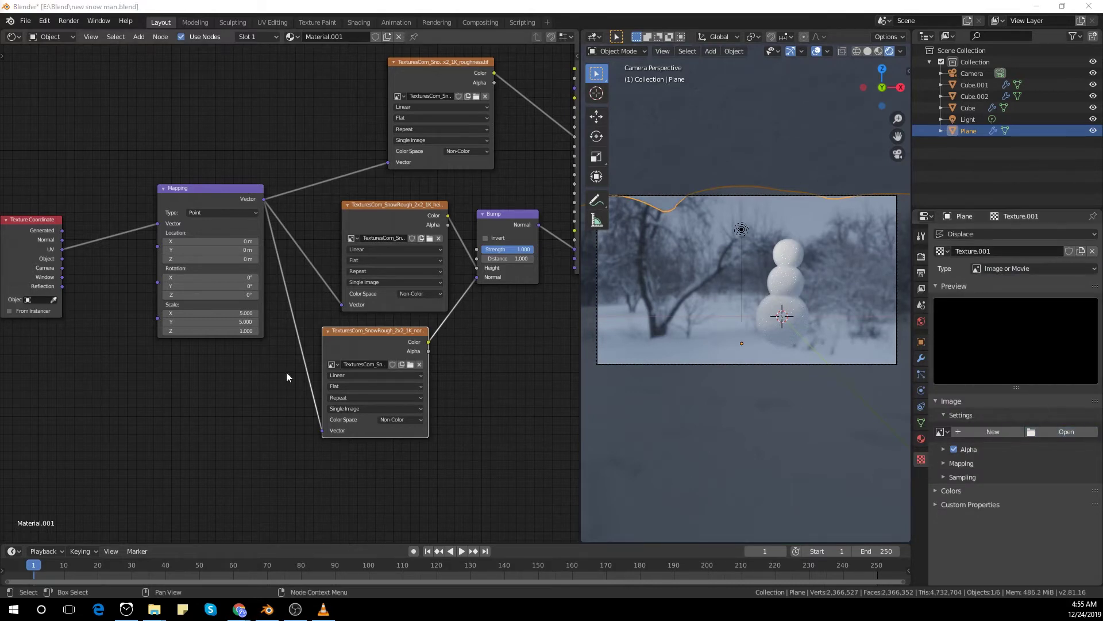
{"action": "left_click_drag", "start_coordinate": [492, 82], "coordinate": [768, 50]}
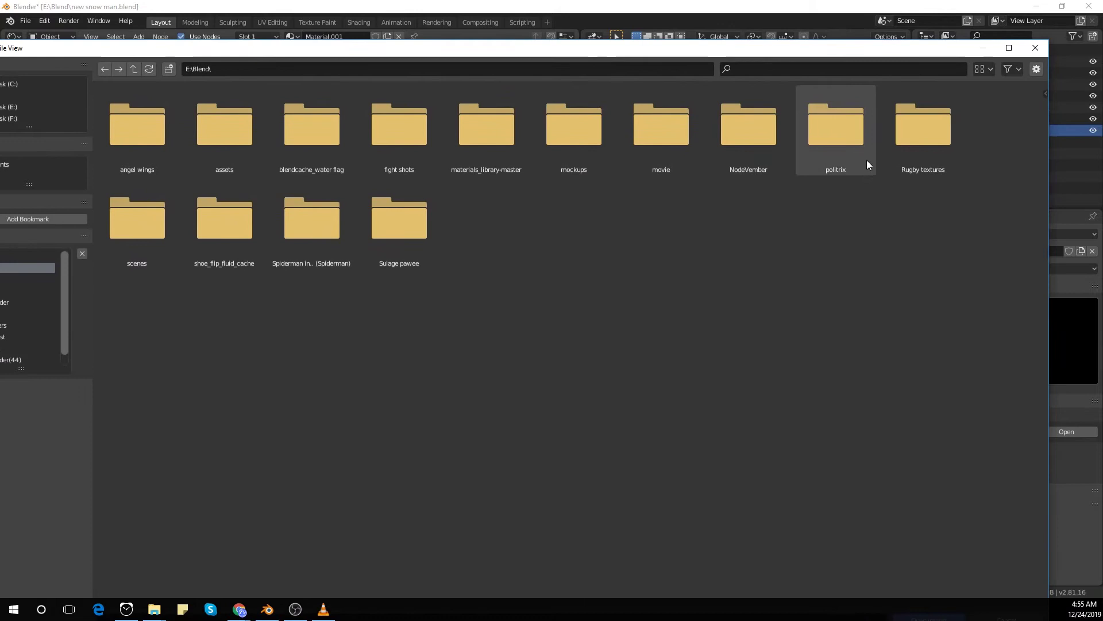
{"action": "left_click_drag", "start_coordinate": [261, 52], "coordinate": [345, 48]}
{"action": "left_click", "coordinate": [86, 254]}
{"action": "double_click", "coordinate": [305, 122]}
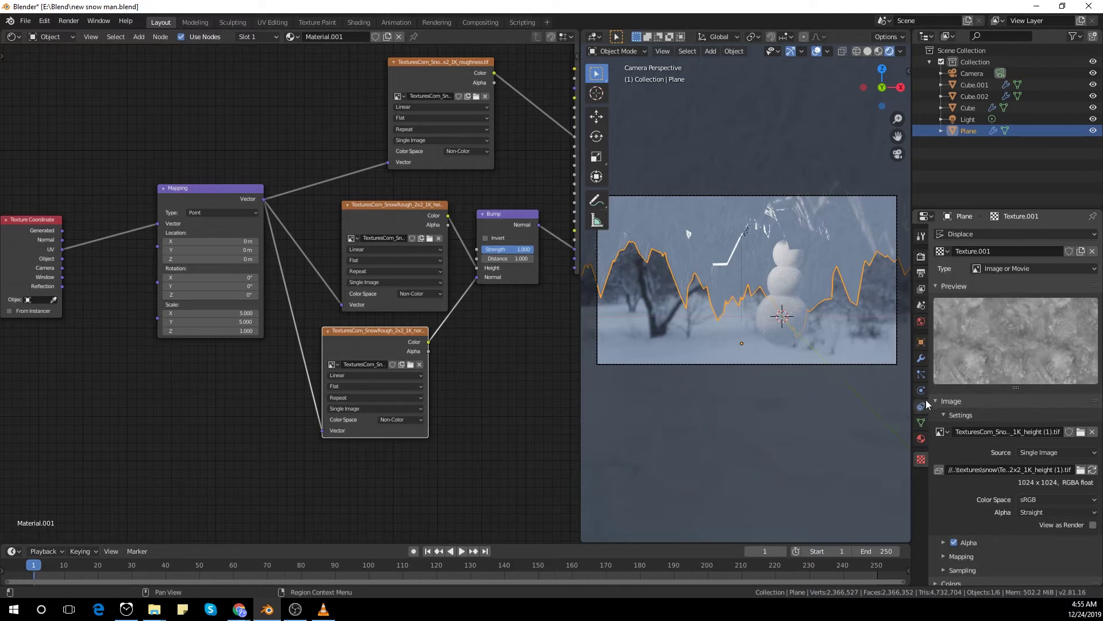
Set the Displace modifier's strength to 0.011 or 0.11 as shown, using 0.110
{"action": "left_click", "coordinate": [921, 360]}
{"action": "left_click", "coordinate": [1063, 472]}
{"action": "type", "text": "0.0"}
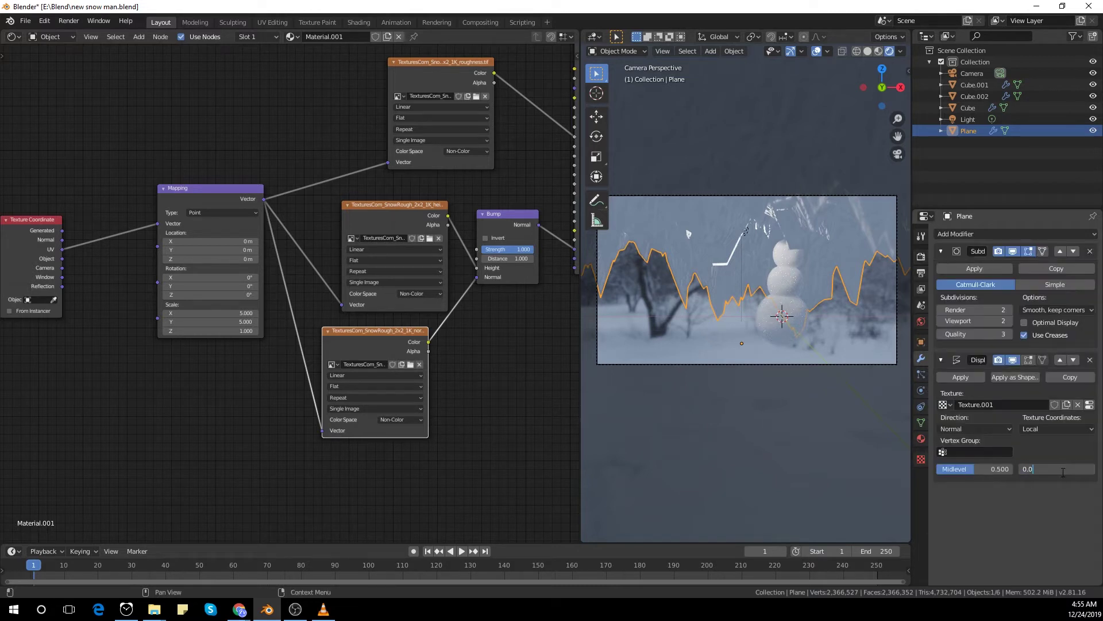
{"action": "type", "text": "11"}
{"action": "key", "text": "Return"}
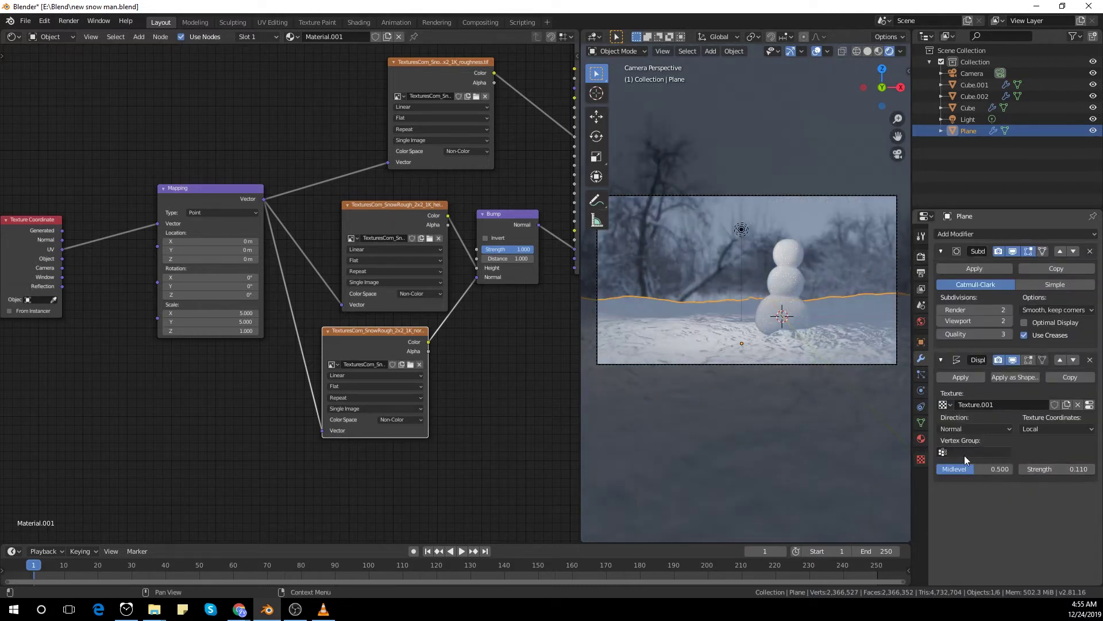
Set the Displace modifier's texture coordinates to UV
{"action": "left_click", "coordinate": [921, 238]}
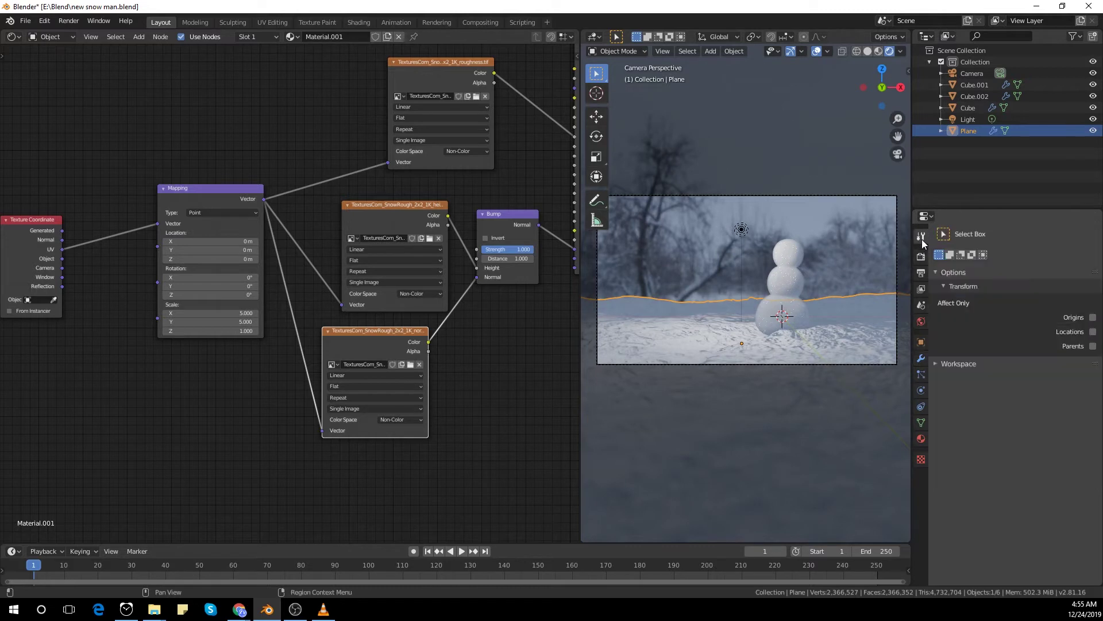
{"action": "left_click", "coordinate": [922, 439]}
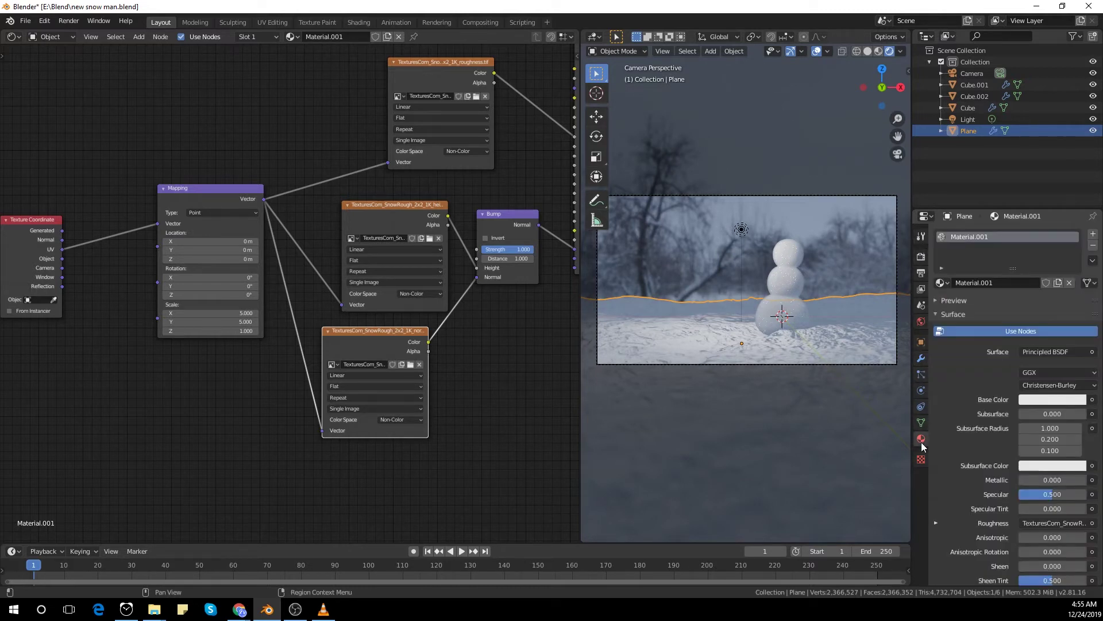
{"action": "left_click", "coordinate": [921, 360]}
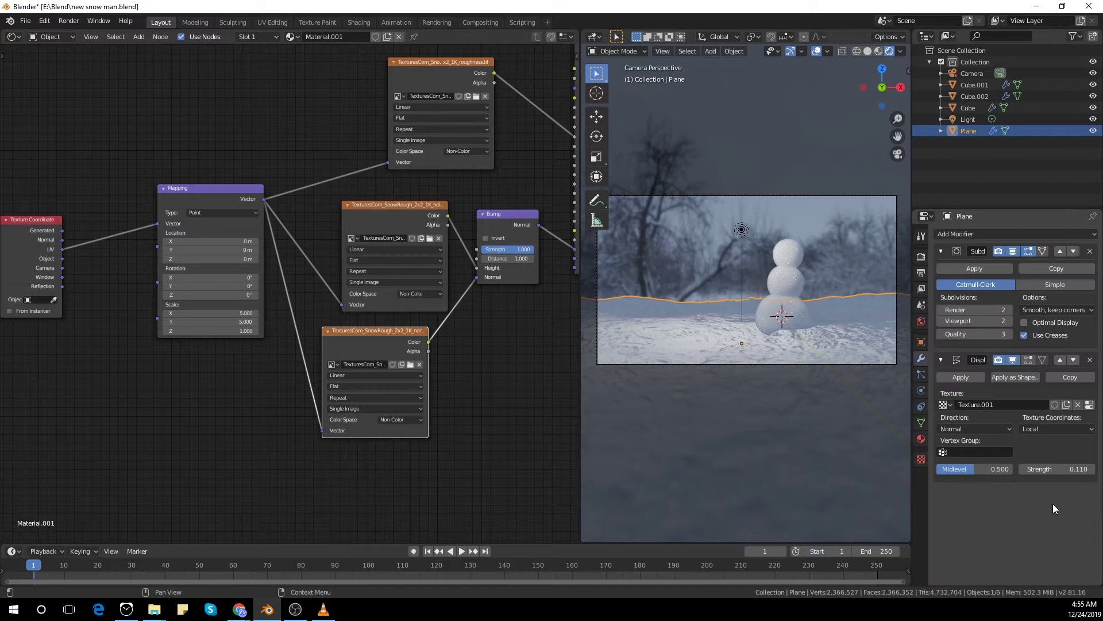
{"action": "left_click", "coordinate": [988, 429]}
{"action": "left_click", "coordinate": [1026, 428]}
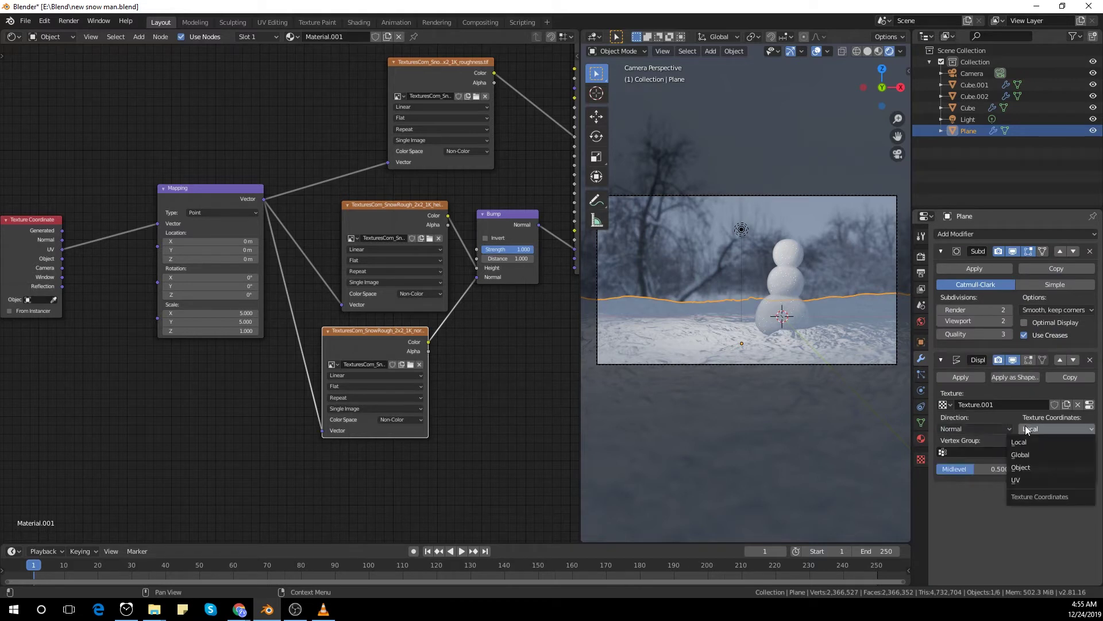
{"action": "left_click", "coordinate": [1039, 480]}
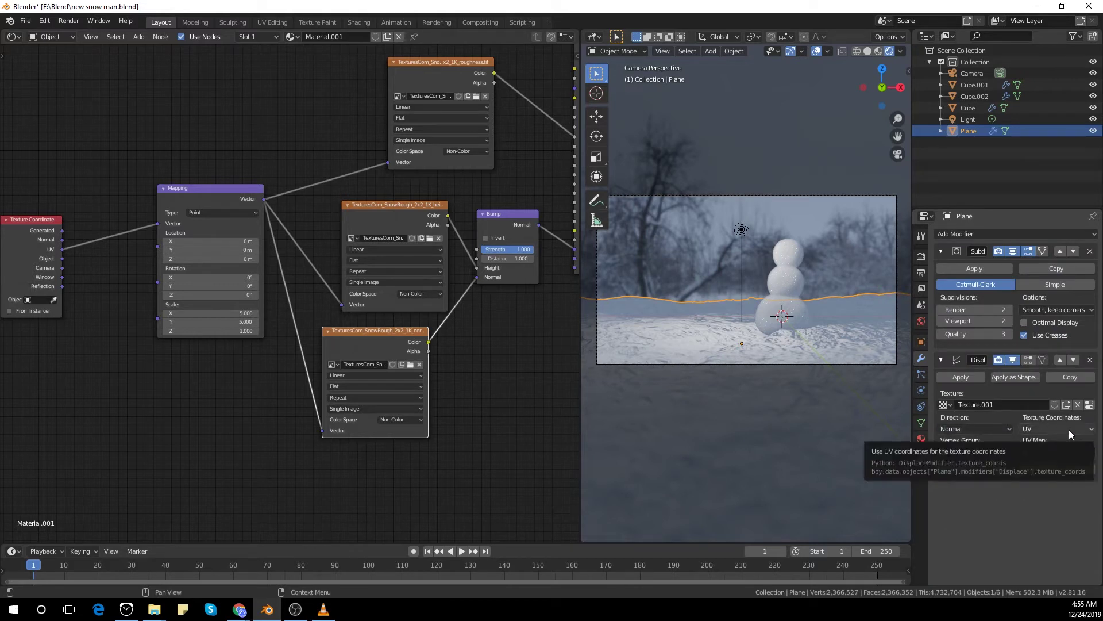
Unwrap the ground plane's mesh in Edit Mode and return to Object Mode
{"action": "key", "text": "Tab"}
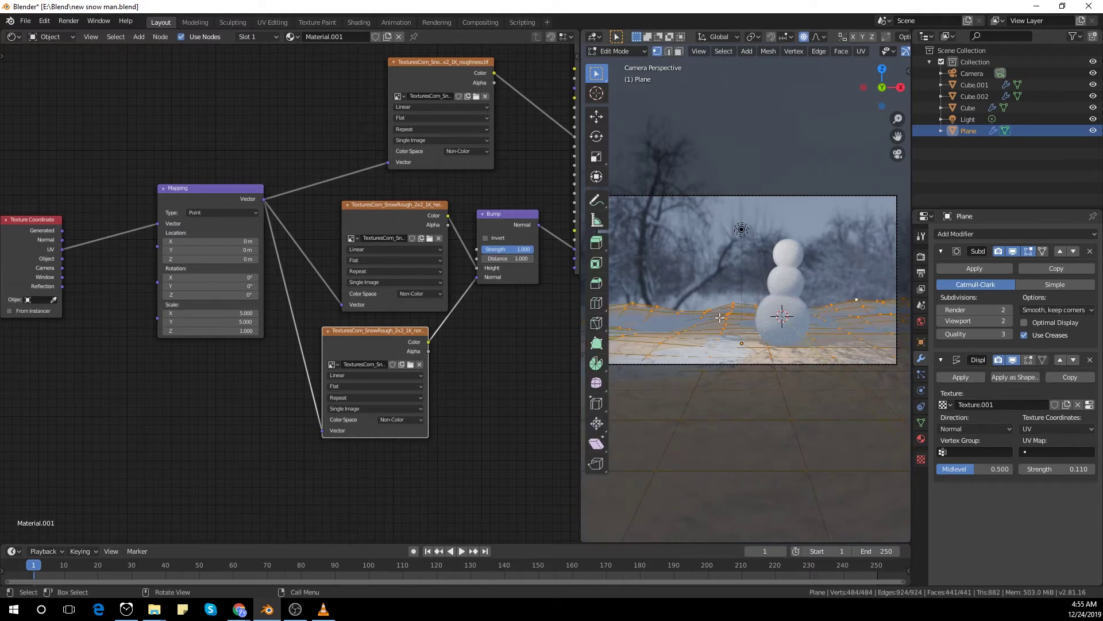
{"action": "key", "text": "u"}
{"action": "left_click", "coordinate": [720, 317]}
{"action": "key", "text": "Tab"}
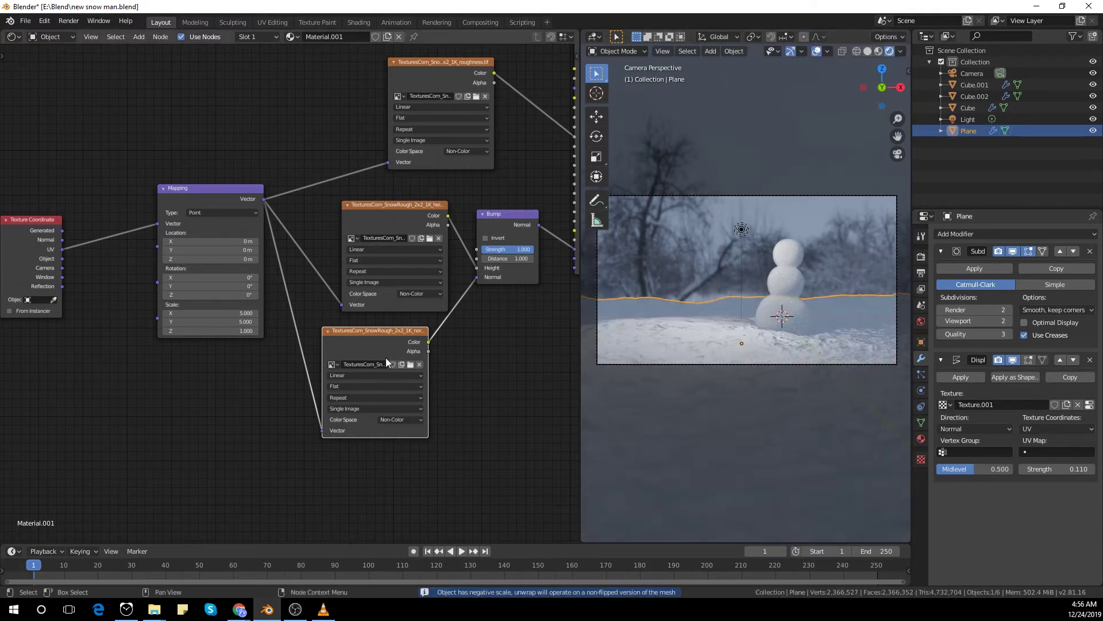
Assign UVMap as the UV map for the ground plane's Displace modifier
{"action": "left_click", "coordinate": [235, 313]}
{"action": "key", "text": "Return"}
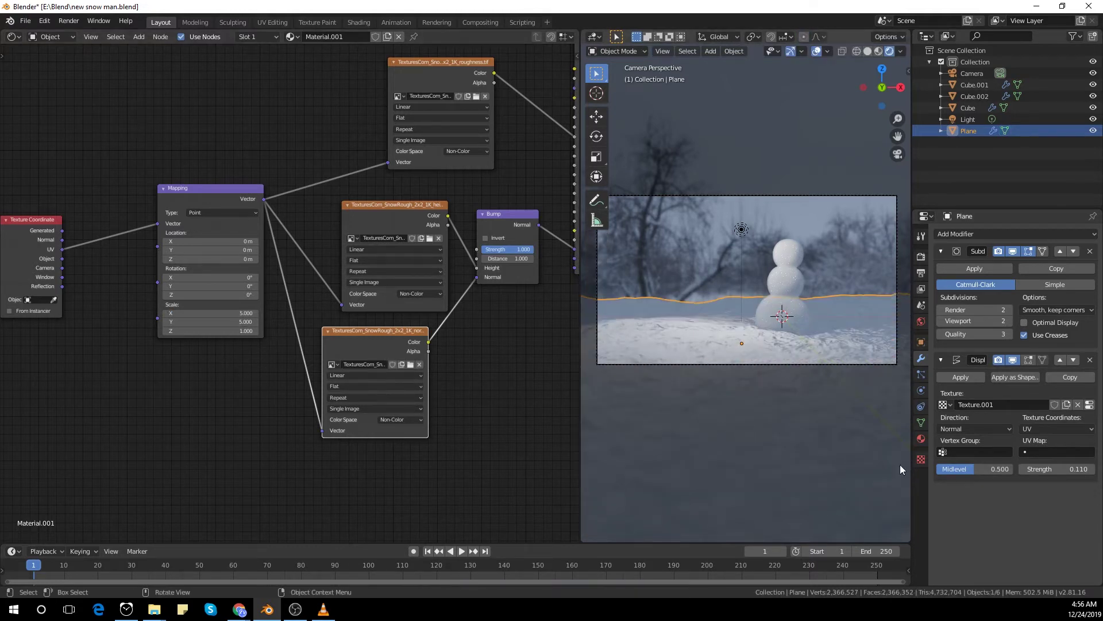
{"action": "left_click", "coordinate": [1068, 429]}
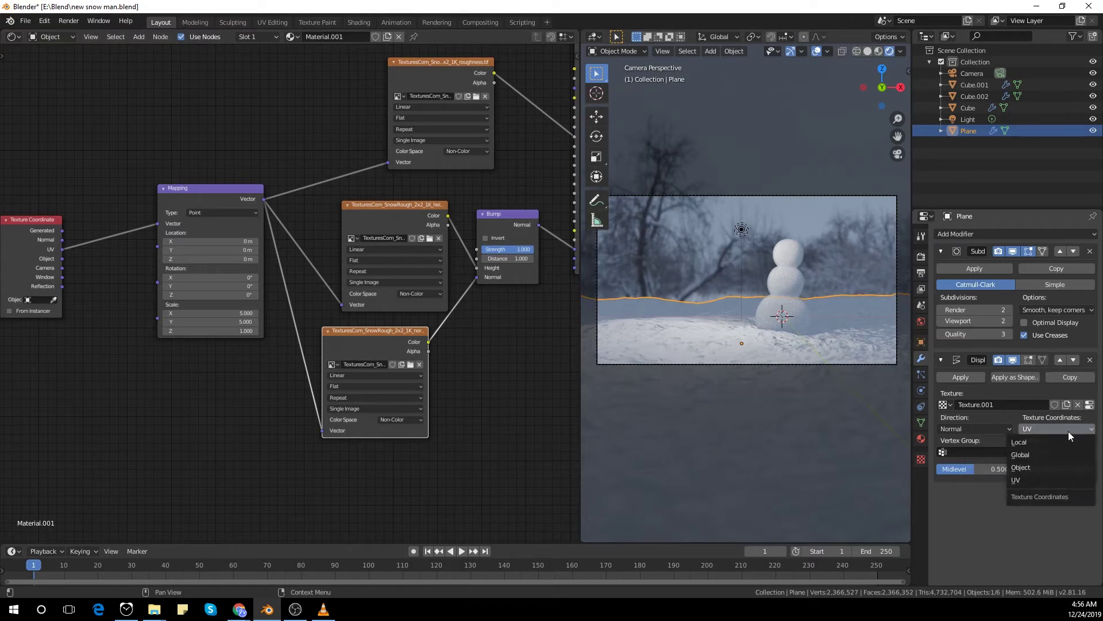
Set the ground plane's Subdivision modifier to 4 viewport and 4 render levels
{"action": "middle_click_drag", "start_coordinate": [726, 326], "coordinate": [741, 363]}
{"action": "left_click_drag", "start_coordinate": [993, 320], "coordinate": [1004, 320]}
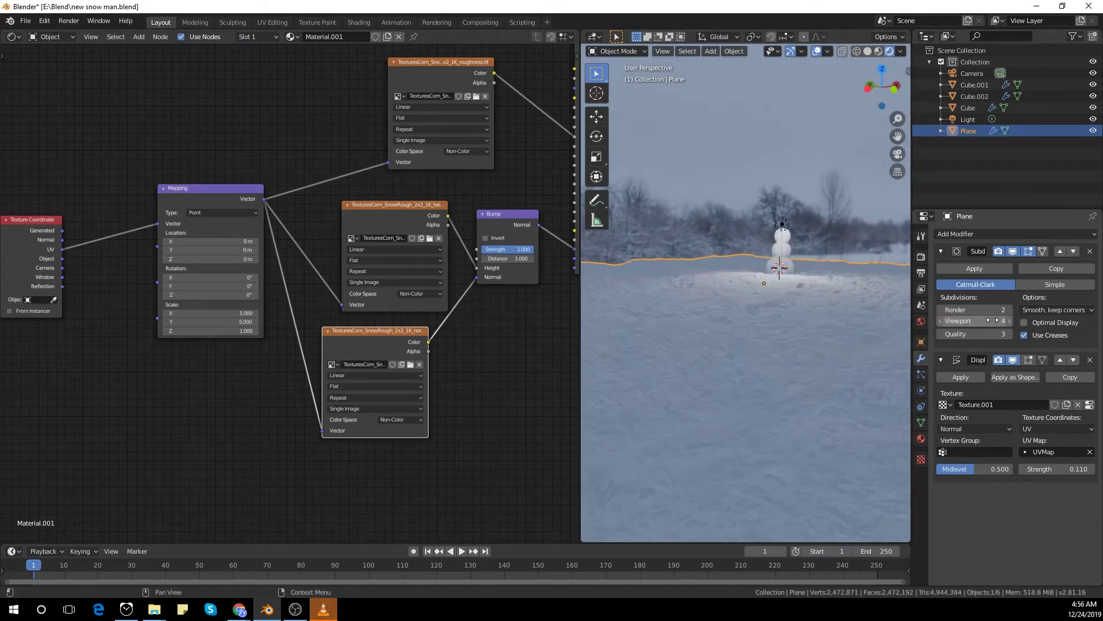
{"action": "left_click", "coordinate": [993, 310]}
{"action": "middle_click_drag", "start_coordinate": [793, 314], "coordinate": [773, 284]}
{"action": "scroll", "coordinate": [781, 305], "scroll_direction": "up", "scroll_amount": 3}
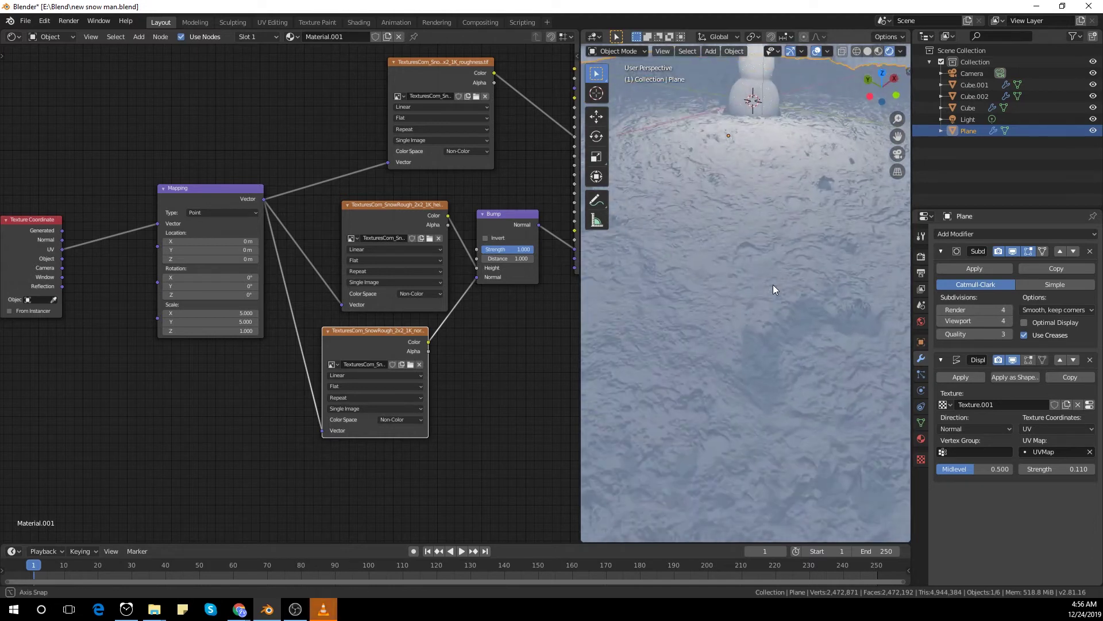
Set the Mapping node's X and Y scale to 1 and check the displaced ground through the camera
{"action": "left_click", "coordinate": [210, 312]}
{"action": "type", "text": "1"}
{"action": "key", "text": "Return"}
{"action": "left_click", "coordinate": [210, 322]}
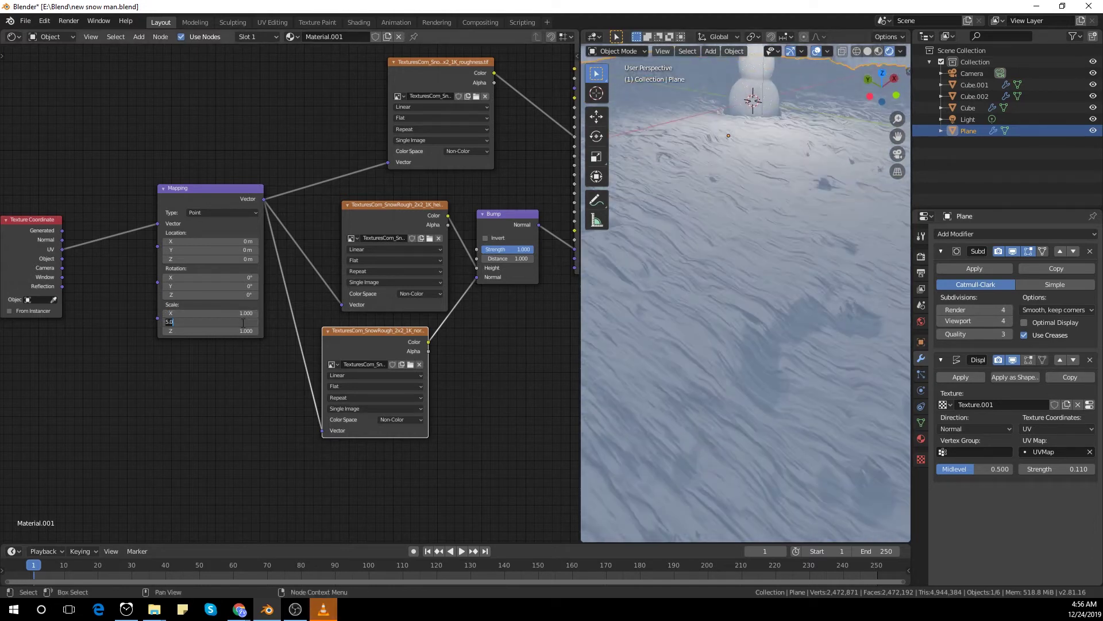
{"action": "type", "text": "1"}
{"action": "key", "text": "Return"}
{"action": "middle_click_drag", "start_coordinate": [805, 305], "coordinate": [772, 322]}
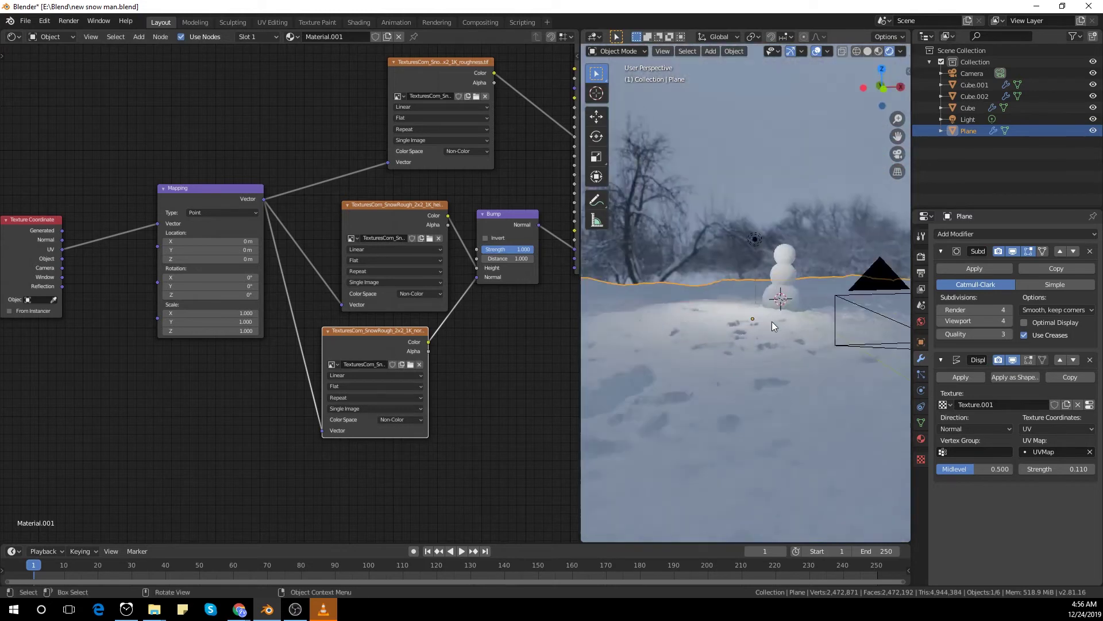
{"action": "key", "text": "KP_0"}
{"action": "scroll", "coordinate": [768, 357], "scroll_direction": "down", "scroll_amount": 3}
{"action": "scroll", "coordinate": [767, 357], "scroll_direction": "up", "scroll_amount": 4}
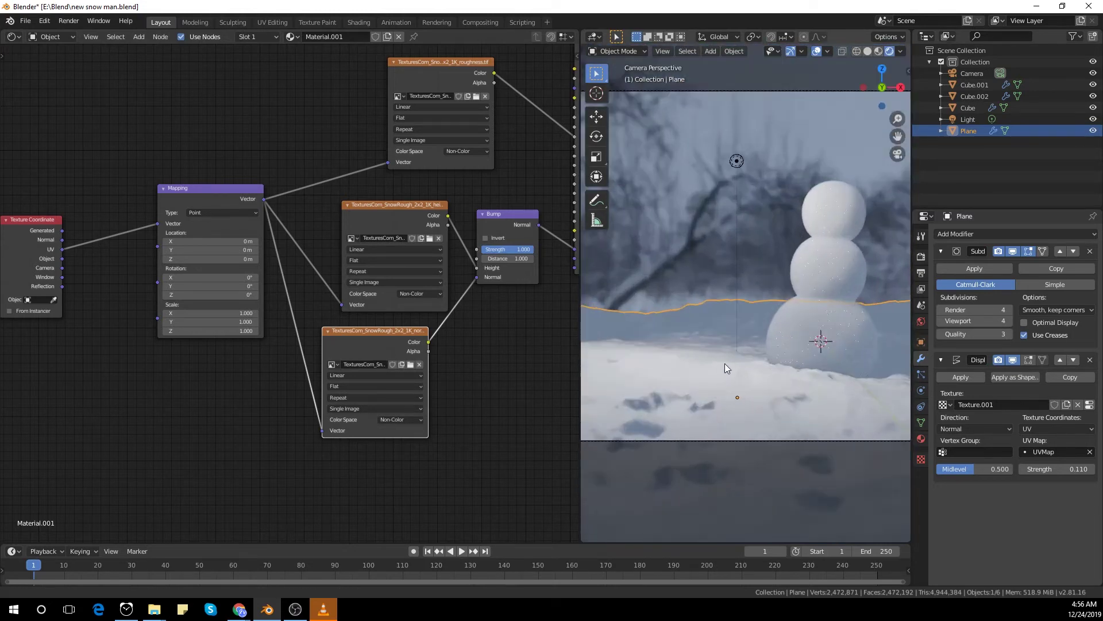
{"action": "middle_click_drag", "start_coordinate": [725, 363], "coordinate": [803, 322], "text": "shift"}
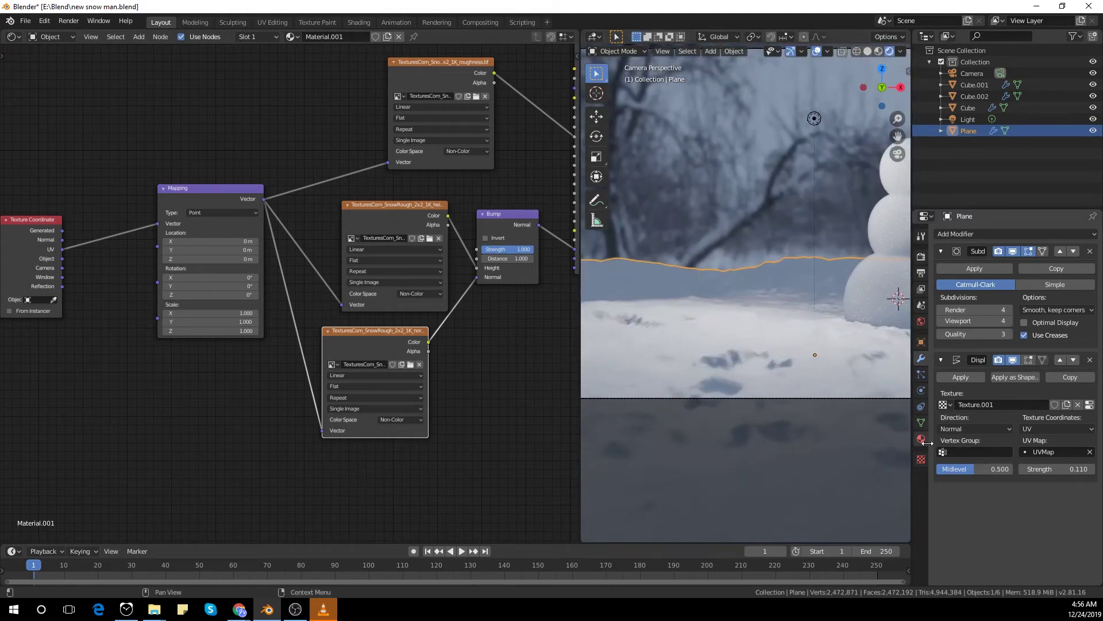
Set the displacement image texture's mapping to repeat 5 times in both X and Y
{"action": "left_click", "coordinate": [922, 440]}
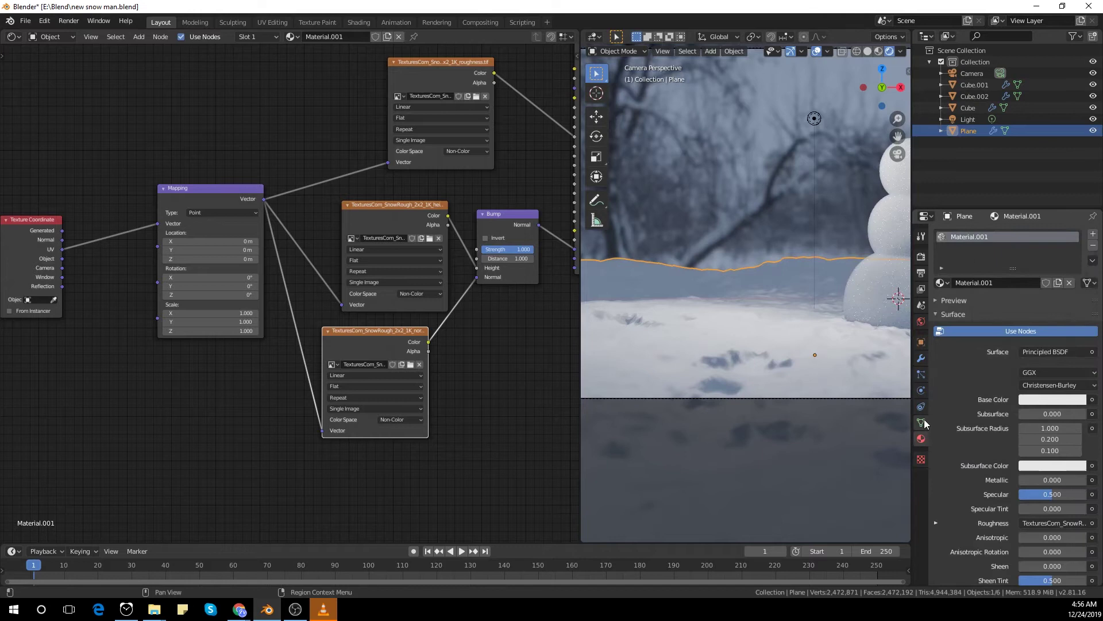
{"action": "left_click", "coordinate": [921, 459]}
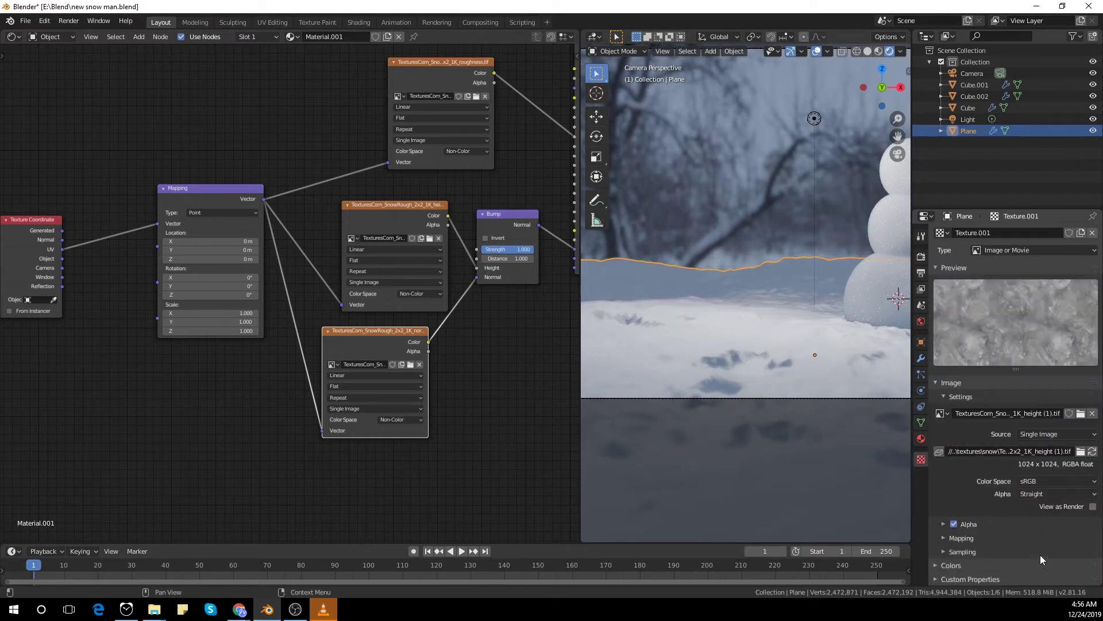
{"action": "scroll", "coordinate": [1016, 555], "scroll_direction": "up", "scroll_amount": 1}
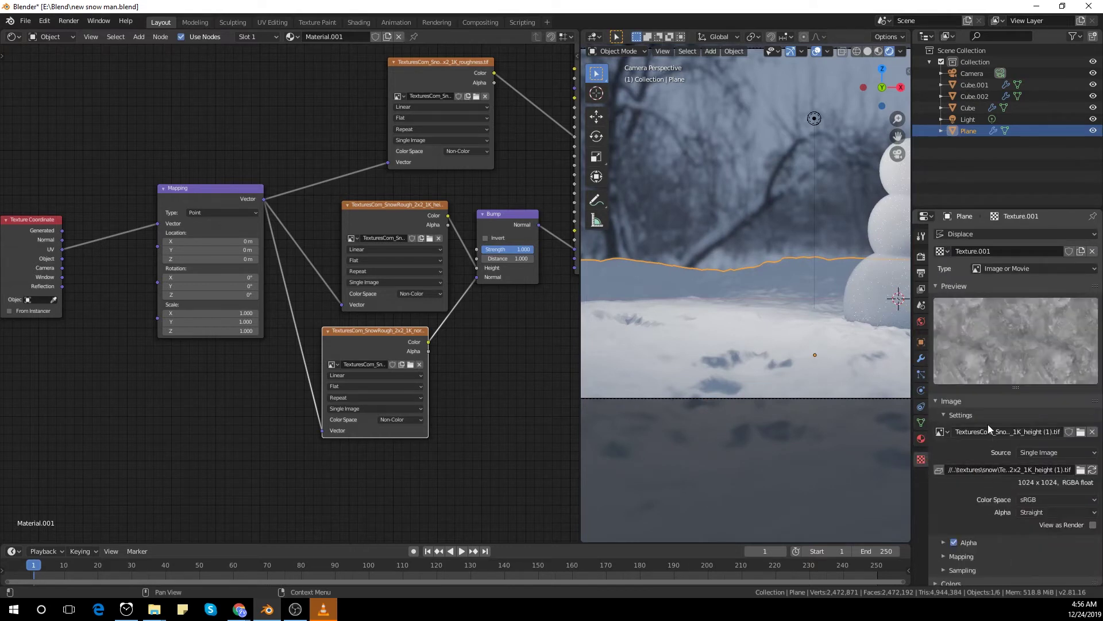
{"action": "left_click", "coordinate": [987, 417]}
{"action": "left_click", "coordinate": [987, 416]}
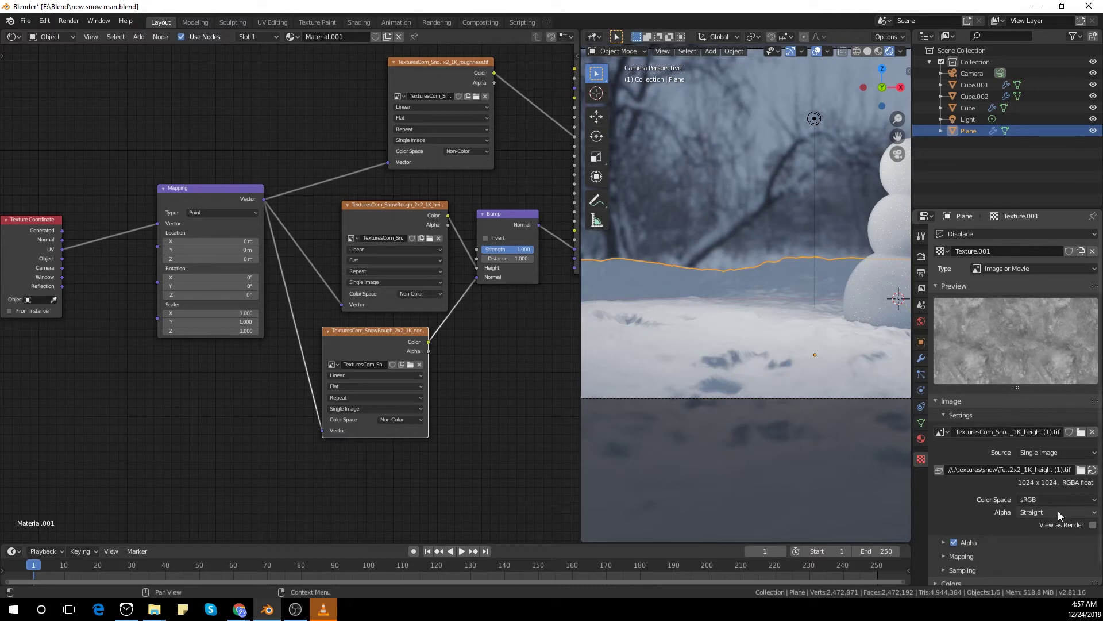
{"action": "scroll", "coordinate": [1053, 512], "scroll_direction": "down", "scroll_amount": 1}
{"action": "left_click", "coordinate": [1004, 538]}
{"action": "scroll", "coordinate": [1005, 526], "scroll_direction": "down", "scroll_amount": 5}
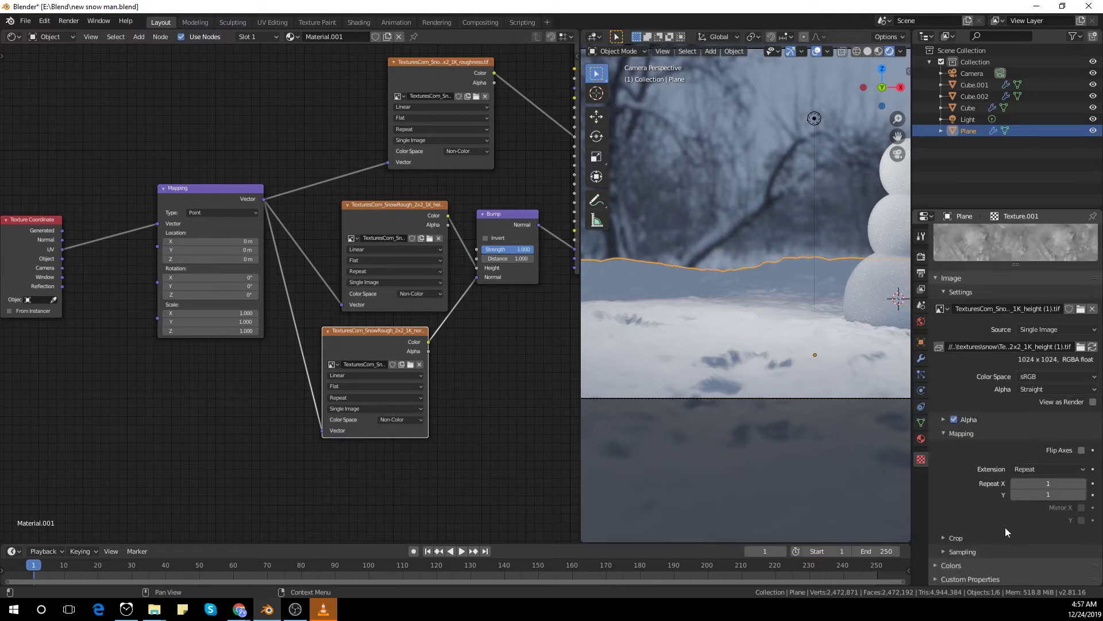
{"action": "left_click", "coordinate": [1052, 483]}
{"action": "type", "text": "5"}
{"action": "key", "text": "Return"}
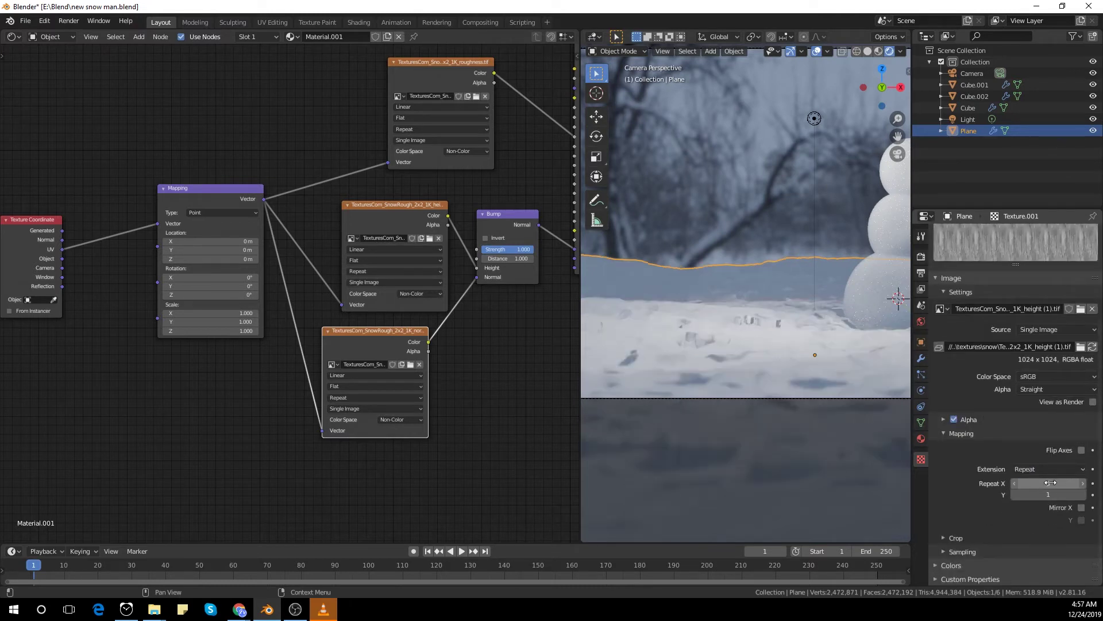
{"action": "key", "text": "Return"}
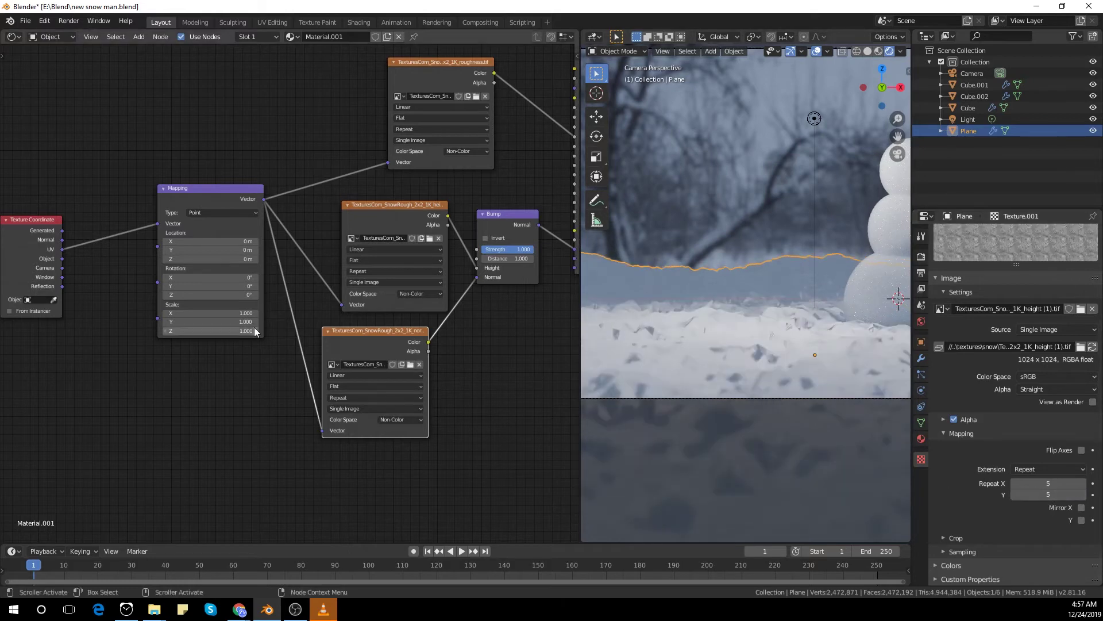
Set the Mapping node's X and Y scale to 5
{"action": "left_click", "coordinate": [238, 315]}
{"action": "type", "text": "5"}
{"action": "key", "text": "Return"}
{"action": "key", "text": "ctrl+v"}
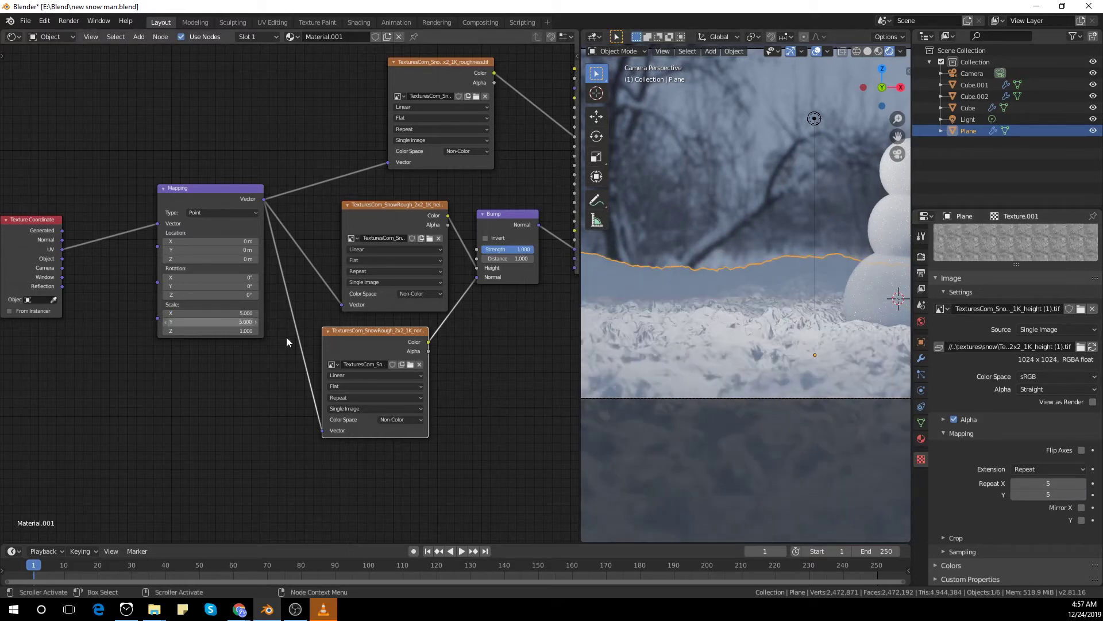
Raise the ground plane's Subdivision modifier to 6 viewport and 6 render levels
{"action": "middle_click_drag", "start_coordinate": [732, 250], "coordinate": [757, 349]}
{"action": "left_click", "coordinate": [922, 357]}
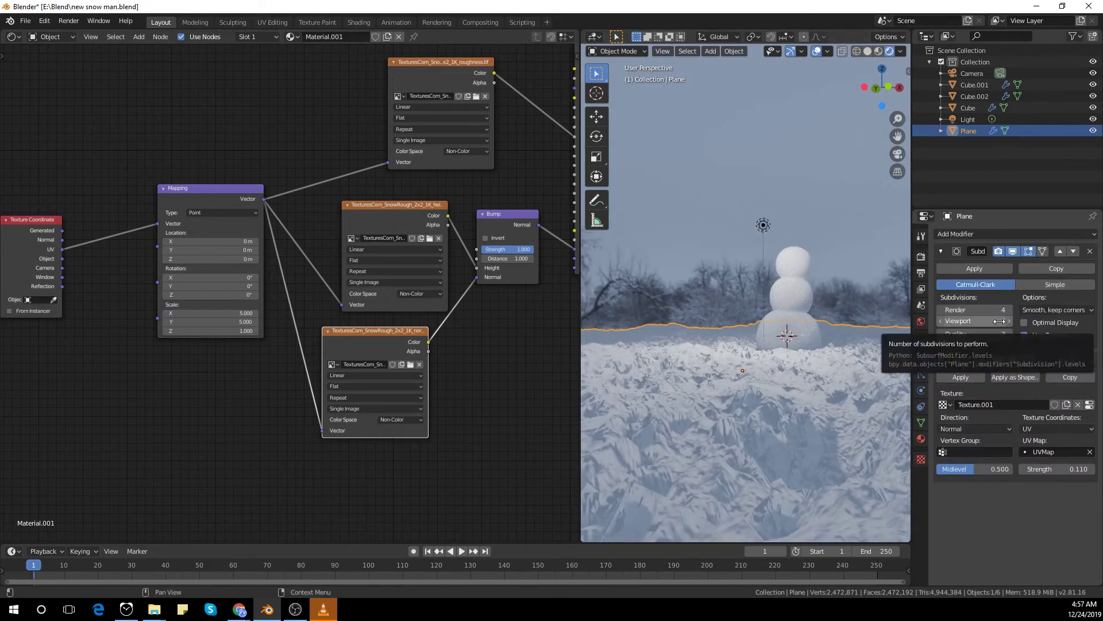
{"action": "double_click", "coordinate": [991, 322]}
{"action": "type", "text": "6"}
{"action": "key", "text": "Return"}
{"action": "double_click", "coordinate": [1000, 309]}
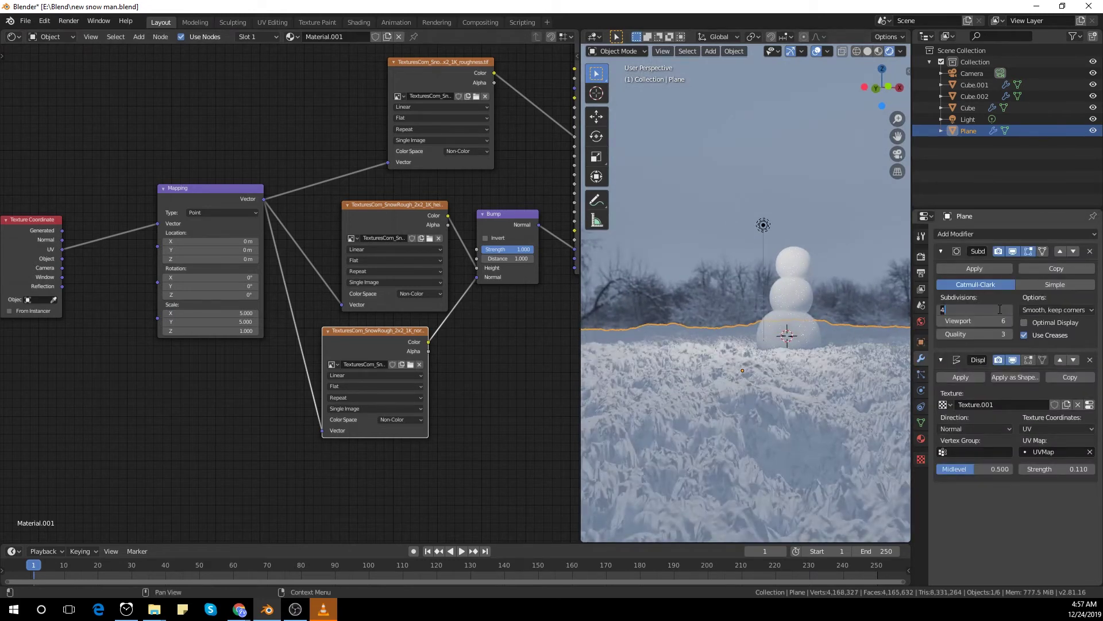
Try Displace strengths of 0.01 and 0.05 on the ground plane while viewing through the camera
{"action": "double_click", "coordinate": [1064, 469]}
{"action": "key", "text": "Return"}
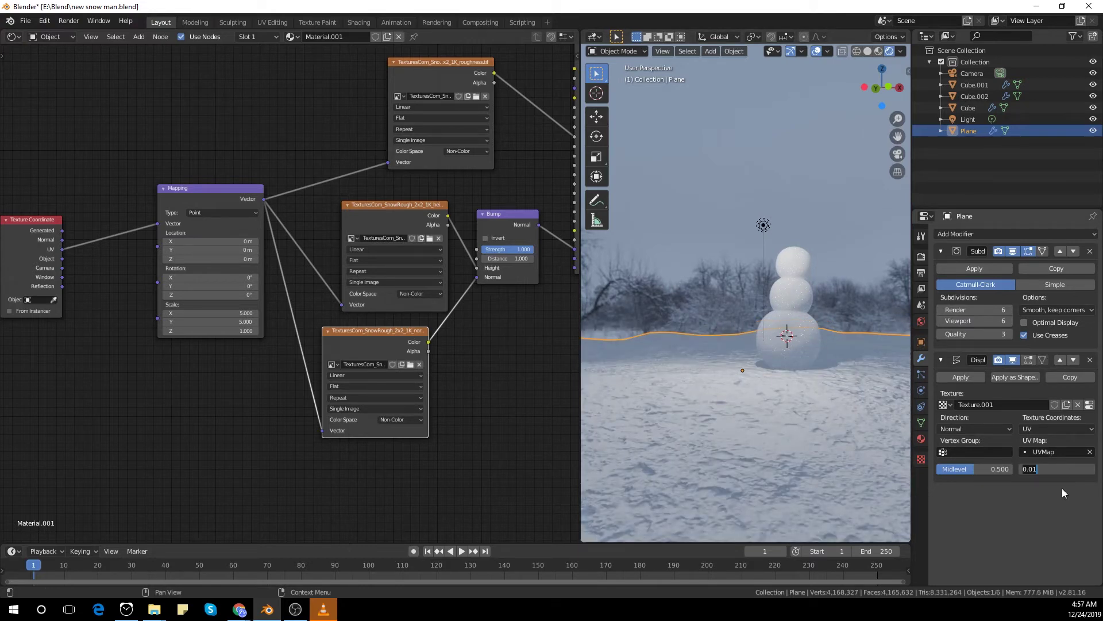
{"action": "key", "text": "KP_0"}
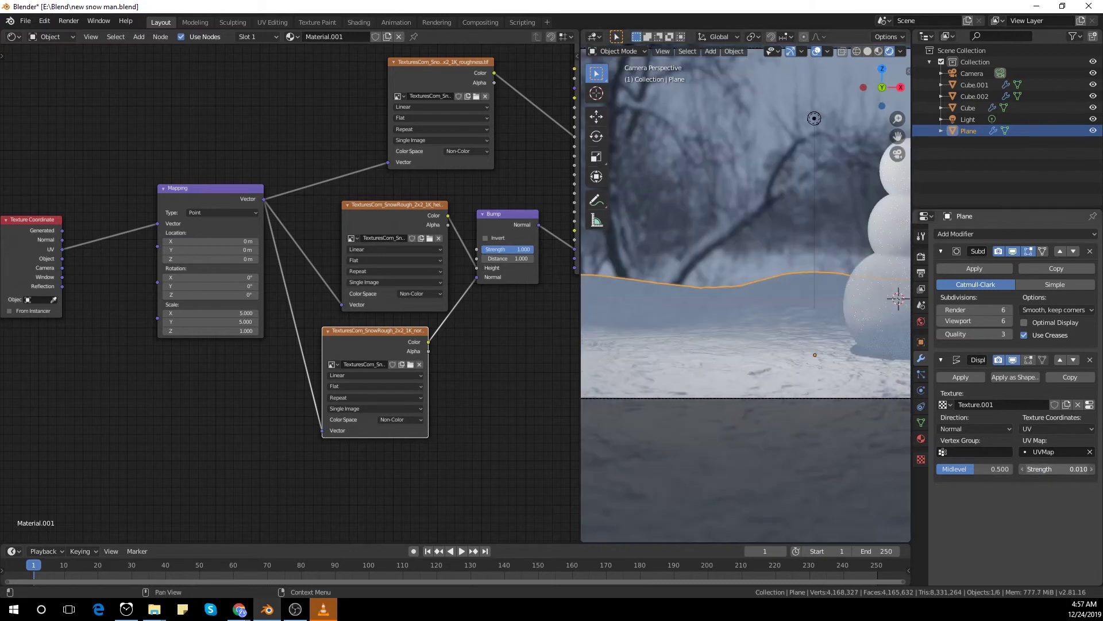
{"action": "key", "text": "Return"}
Shade the ground plane smooth and set its Displace strength to 0.03
{"action": "right_click", "coordinate": [764, 343]}
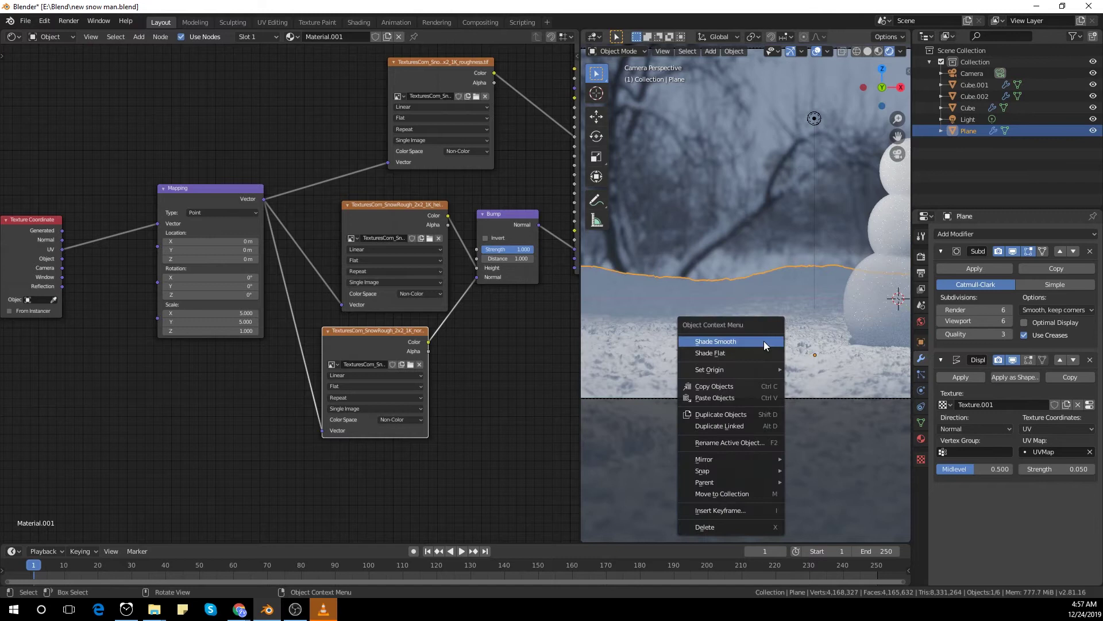
{"action": "left_click", "coordinate": [763, 345]}
{"action": "left_click", "coordinate": [1066, 468]}
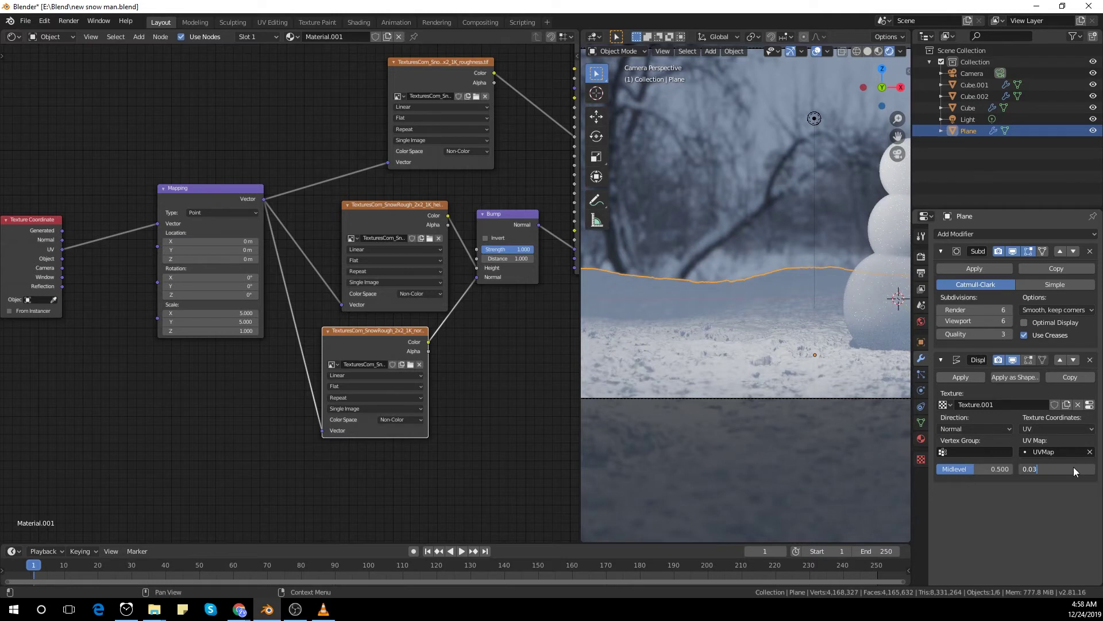
{"action": "key", "text": "Return"}
{"action": "scroll", "coordinate": [744, 316], "scroll_direction": "down", "scroll_amount": 2}
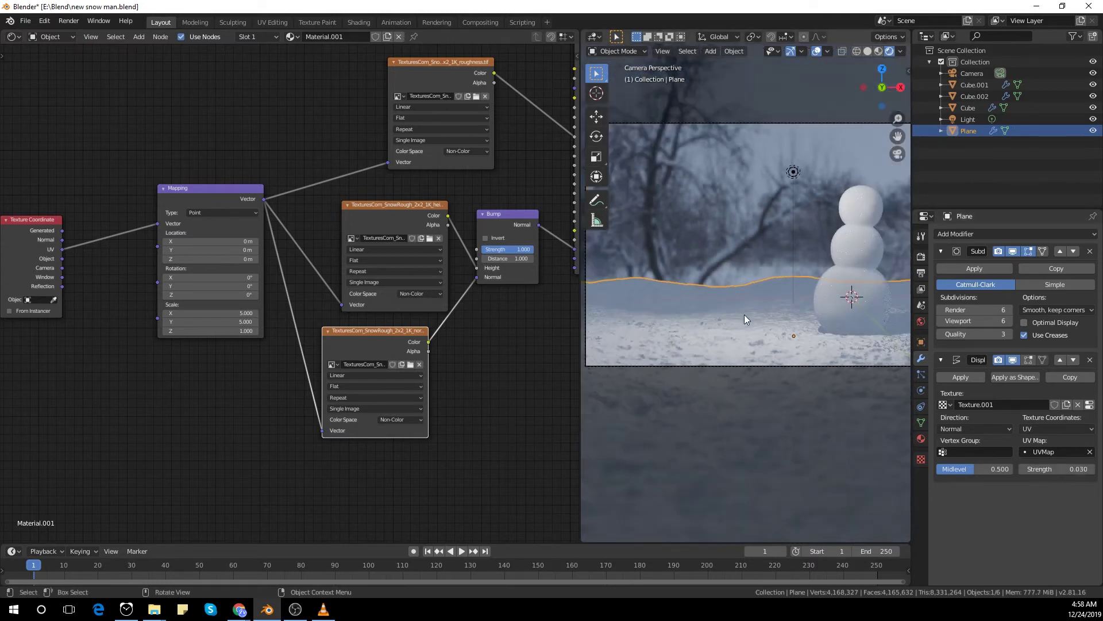
{"action": "scroll", "coordinate": [744, 315], "scroll_direction": "down", "scroll_amount": 1}
{"action": "middle_click_drag", "start_coordinate": [748, 274], "coordinate": [760, 319]}
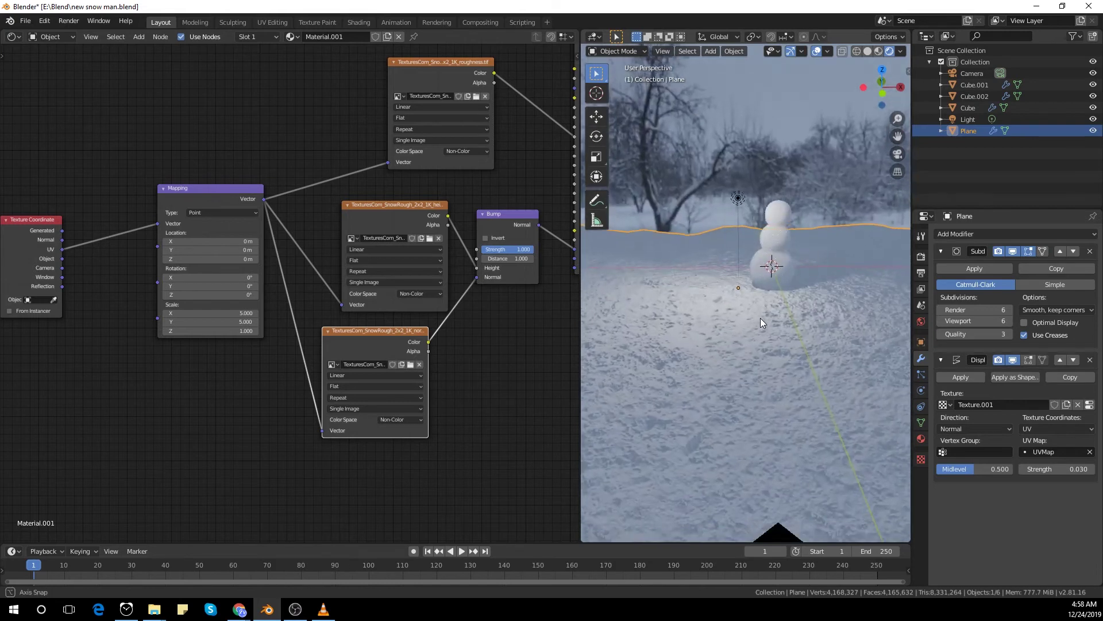
Select the camera in camera view and widen the 3D viewport by shrinking the shader editor
{"action": "key", "text": "KP_0"}
{"action": "left_click", "coordinate": [757, 352]}
{"action": "middle_click_drag", "start_coordinate": [790, 387], "coordinate": [712, 412], "text": "shift"}
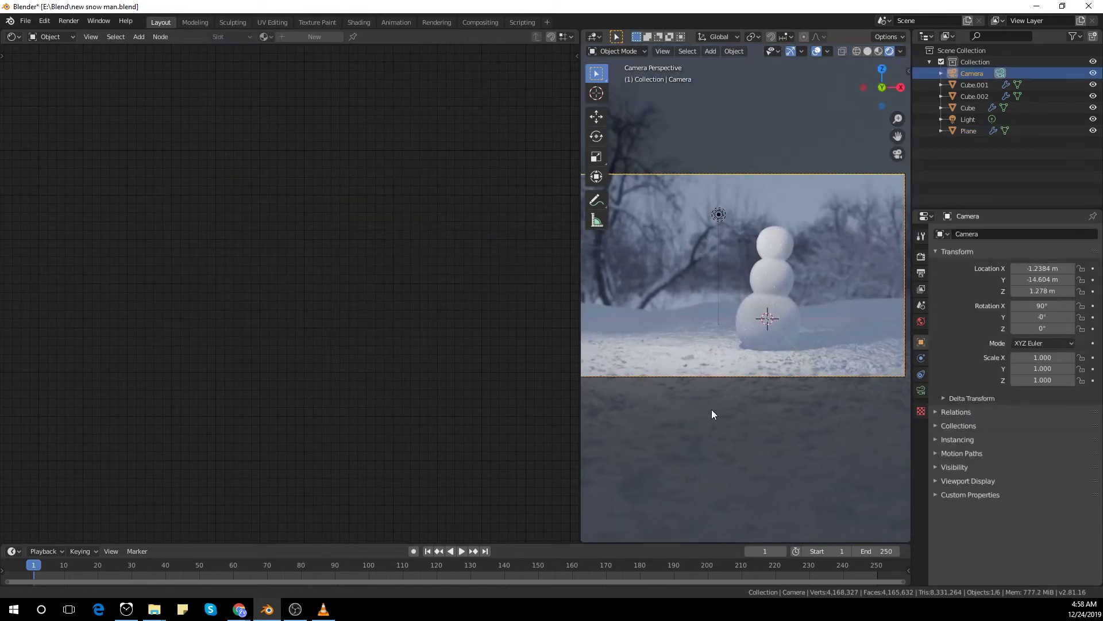
{"action": "left_click_drag", "start_coordinate": [579, 39], "coordinate": [345, 86]}
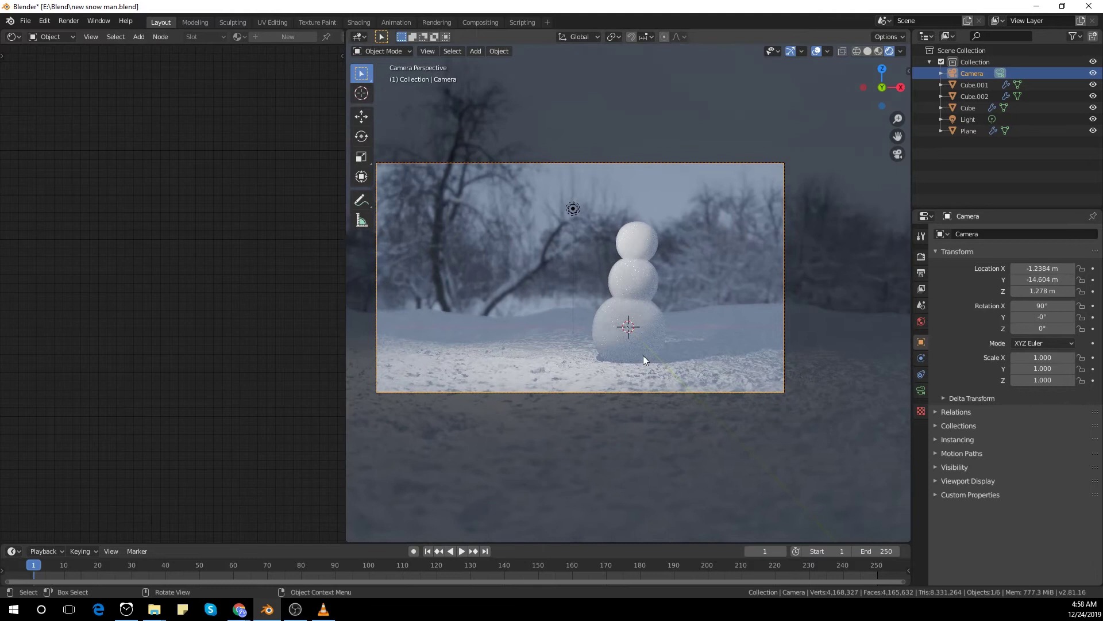
{"action": "key", "text": "g"}
{"action": "left_click", "coordinate": [707, 347]}
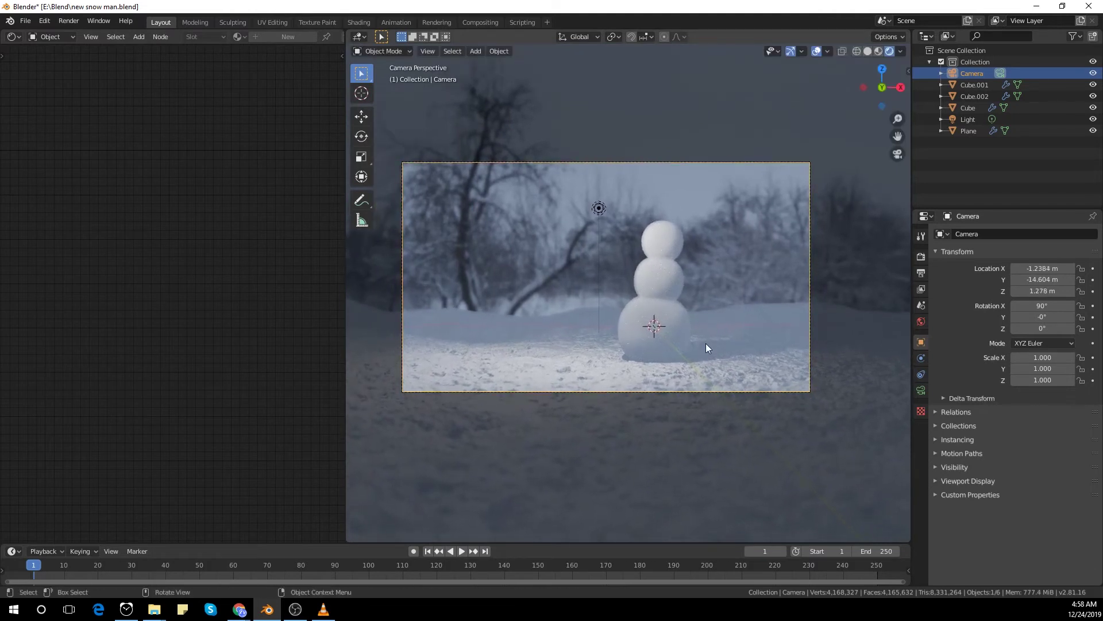
Tilt the camera about -8.16° around global X and raise it about 0.86 m along Z
{"action": "key", "text": "r"}
{"action": "key", "text": "x"}
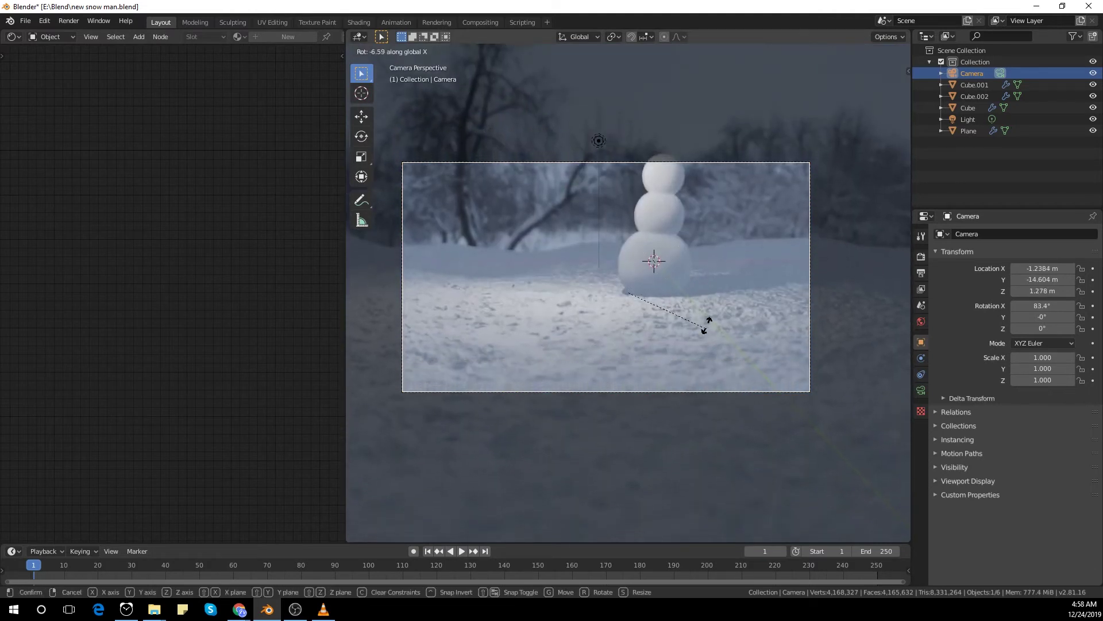
{"action": "left_click", "coordinate": [707, 324]}
{"action": "key", "text": "g"}
{"action": "key", "text": "z"}
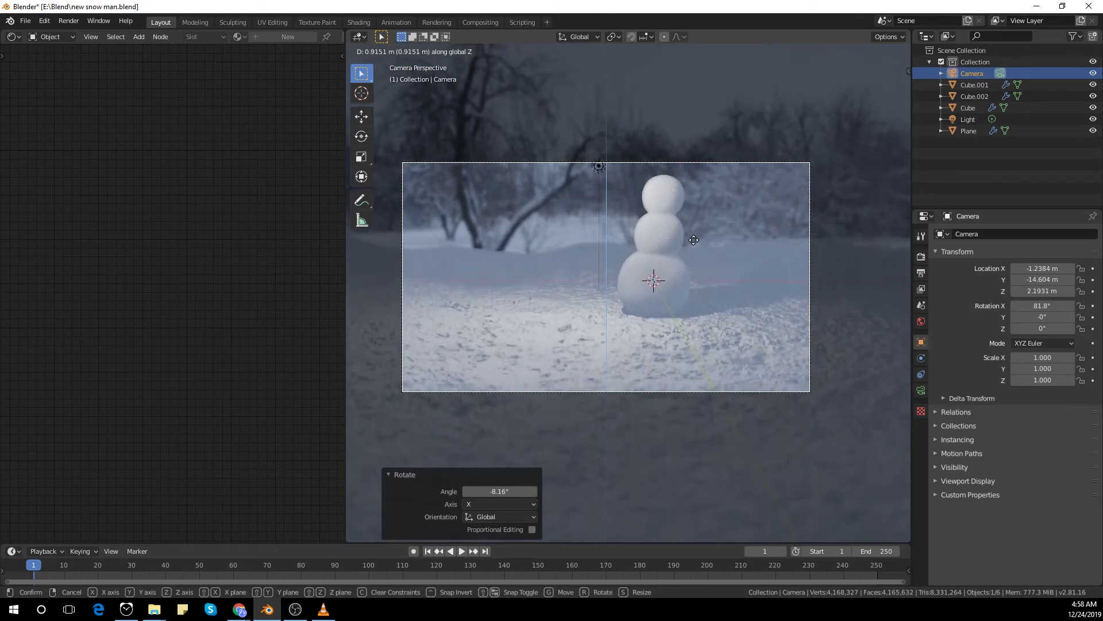
{"action": "left_click", "coordinate": [711, 263]}
Reframe the snowman by moving the camera about -0.77 m in X, 0.06 m in Y and 0.45 m in Z, then save the file
{"action": "key", "text": "g"}
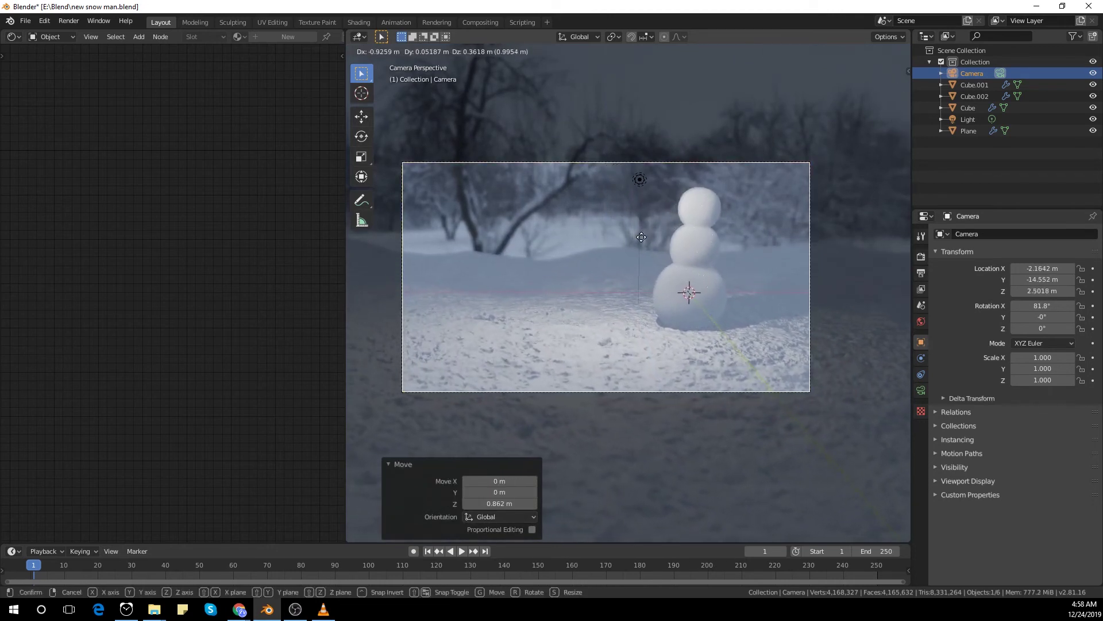
{"action": "left_click", "coordinate": [657, 230]}
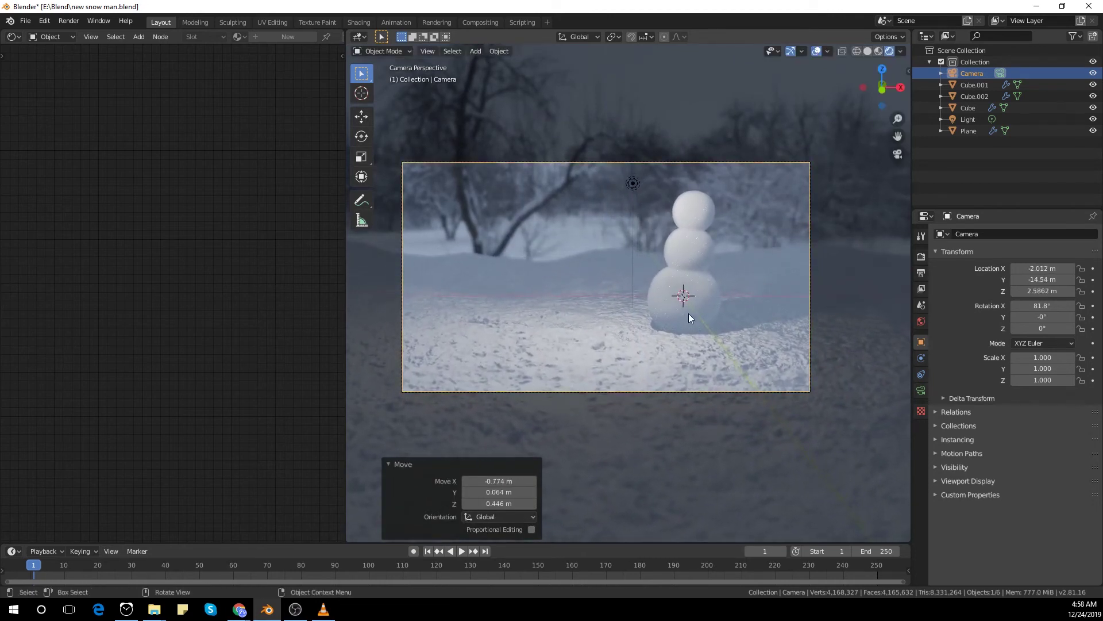
{"action": "key", "text": "ctrl+s"}
{"action": "left_click", "coordinate": [646, 336]}
{"action": "left_click", "coordinate": [921, 358]}
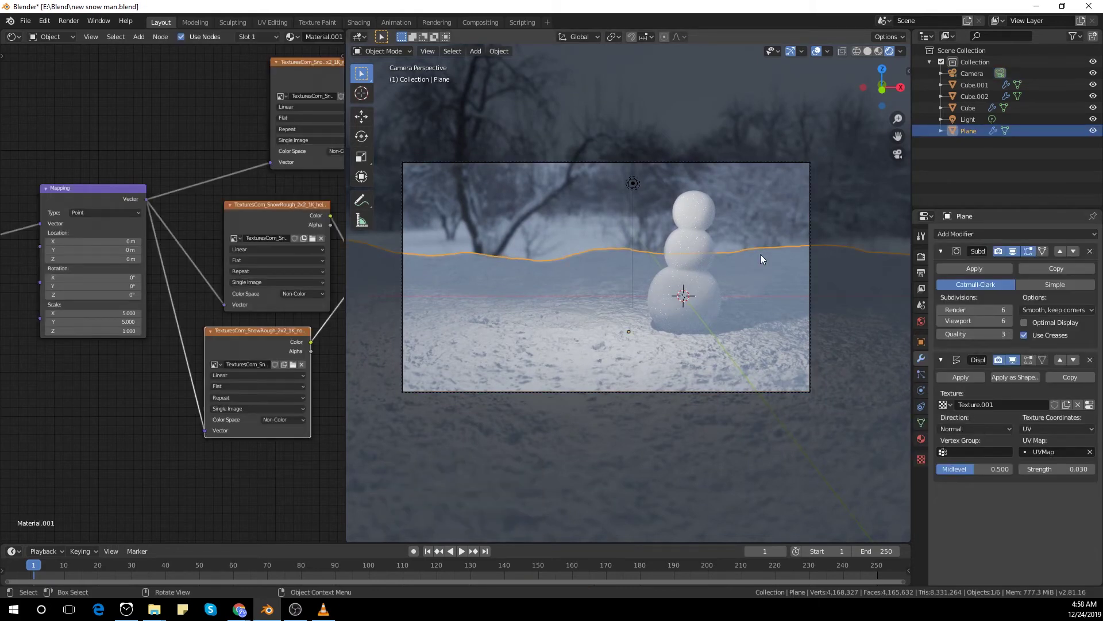
{"action": "left_click", "coordinate": [749, 241]}
{"action": "middle_click_drag", "start_coordinate": [708, 237], "coordinate": [720, 268]}
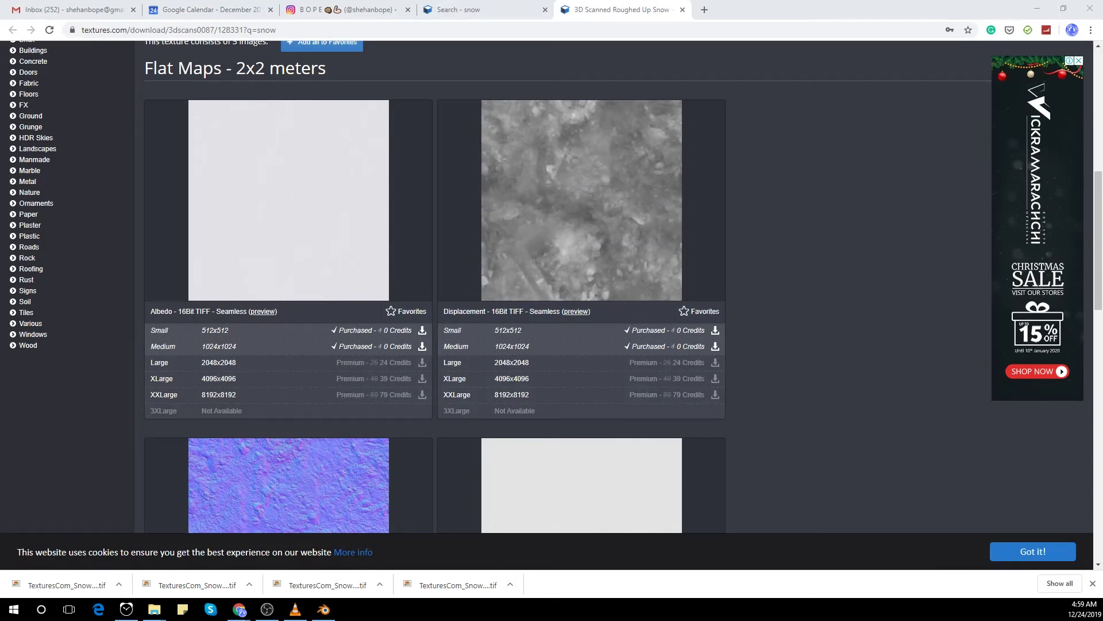
Return from the browser to Blender's snowman scene and switch the viewport to Rendered shading
{"action": "left_click_drag", "start_coordinate": [0, 18], "coordinate": [903, 9]}
{"action": "left_click", "coordinate": [1071, 12]}
{"action": "middle_click_drag", "start_coordinate": [655, 97], "coordinate": [655, 108]}
{"action": "key", "text": "KP_0"}
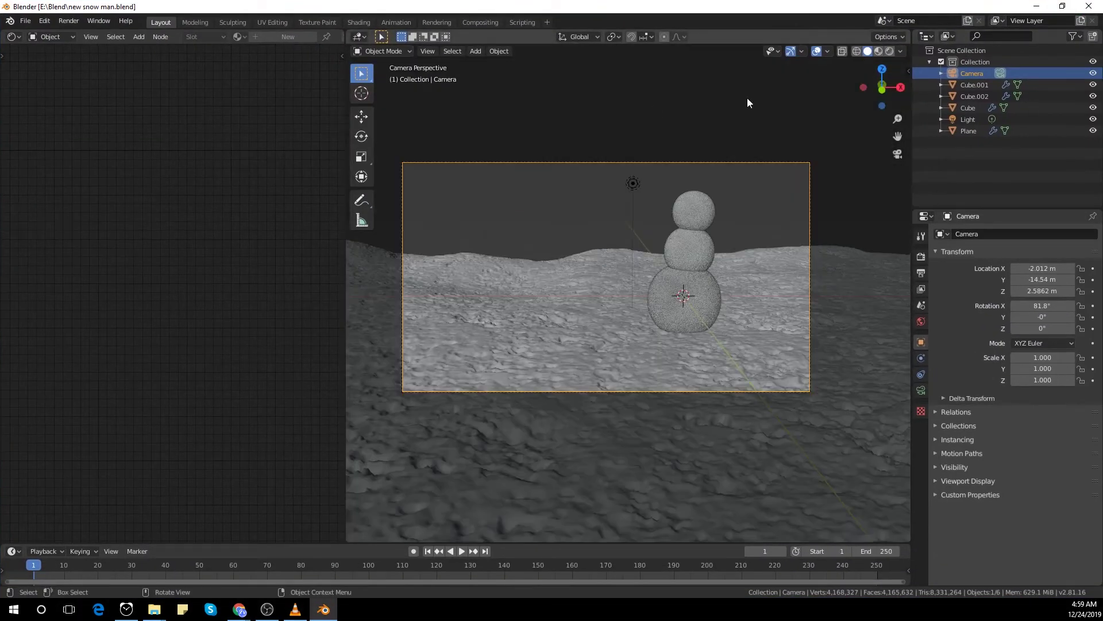
{"action": "left_click", "coordinate": [890, 52]}
{"action": "middle_click_drag", "start_coordinate": [757, 122], "coordinate": [754, 137]}
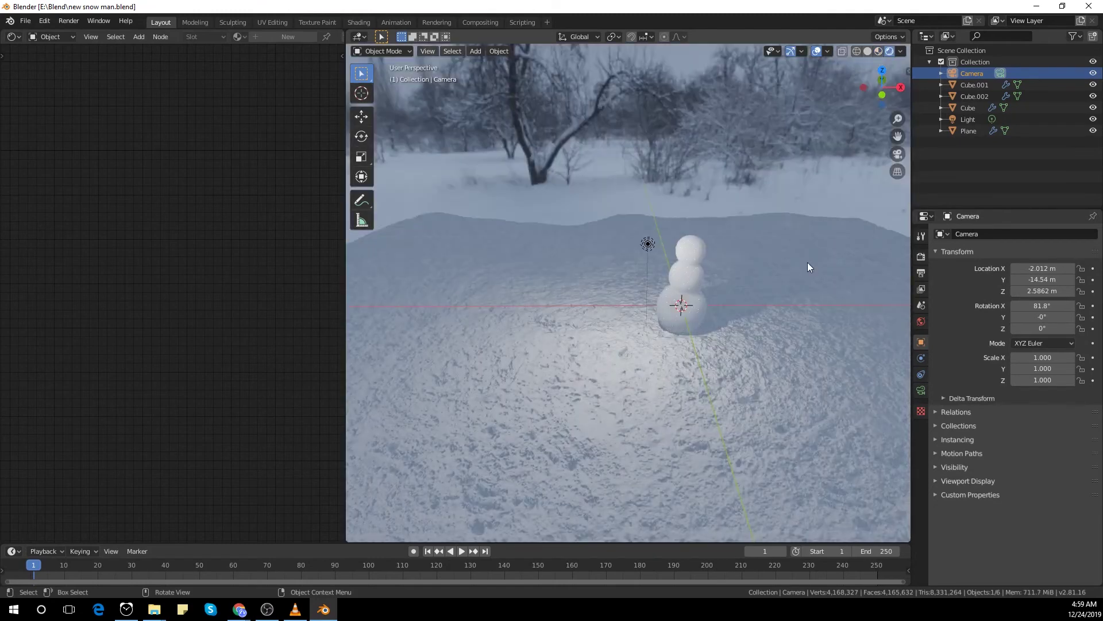
Select the ground plane and lower its Subdivision modifier's viewport level to 1
{"action": "left_click", "coordinate": [808, 262]}
{"action": "left_click", "coordinate": [922, 358]}
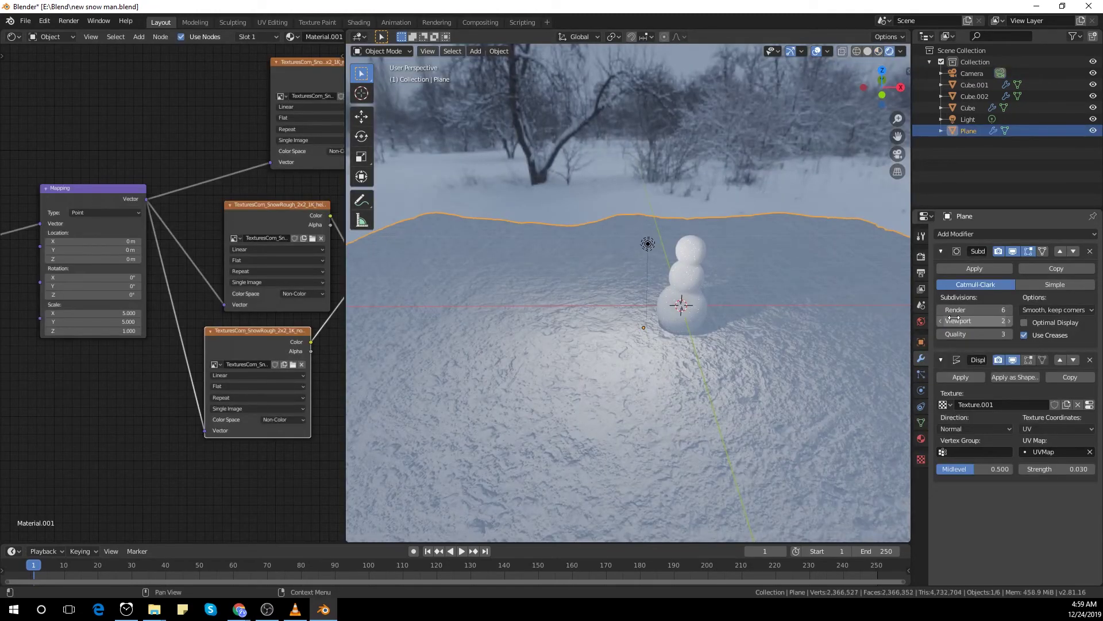
{"action": "middle_click_drag", "start_coordinate": [778, 277], "coordinate": [750, 290]}
Add a cube, give it a level 2 Subdivision Surface modifier and move it along Y out in front of the snowman
{"action": "key", "text": "shift+a"}
{"action": "mouse_move", "coordinate": [764, 312]}
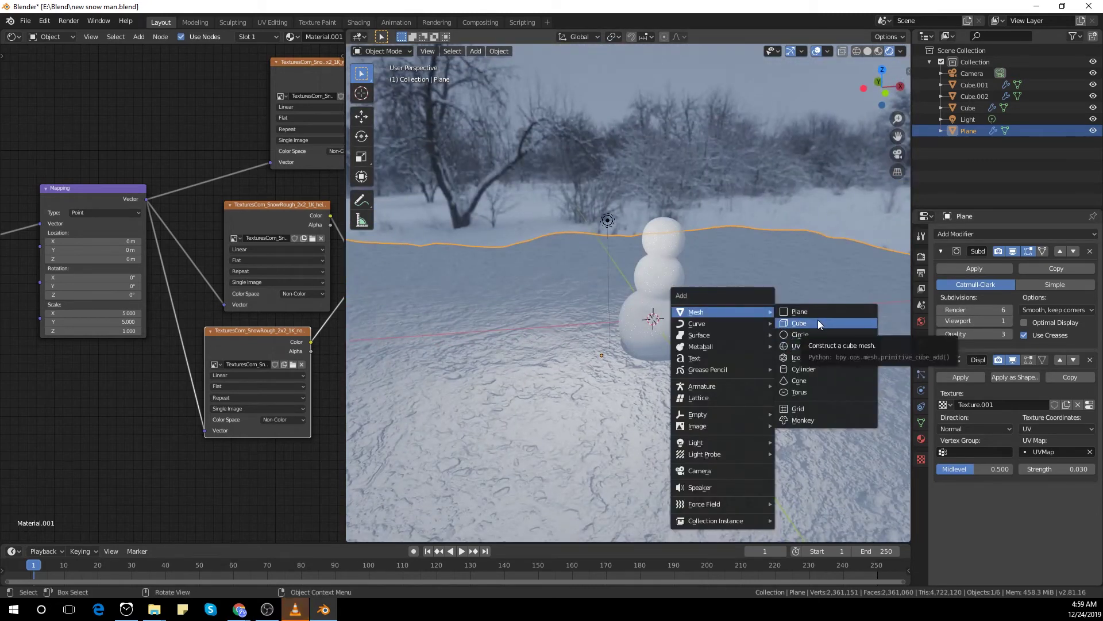
{"action": "left_click", "coordinate": [818, 322]}
{"action": "key", "text": "ctrl+2"}
{"action": "middle_click_drag", "start_coordinate": [777, 328], "coordinate": [693, 322]}
{"action": "key", "text": "y"}
{"action": "left_click", "coordinate": [720, 332]}
{"action": "scroll", "coordinate": [719, 332], "scroll_direction": "up", "scroll_amount": 3}
Turn off the viewport display of the Displace modifiers on the snowman's three balls and lower their viewport subdivision
{"action": "left_click", "coordinate": [687, 270]}
{"action": "left_click", "coordinate": [1012, 360]}
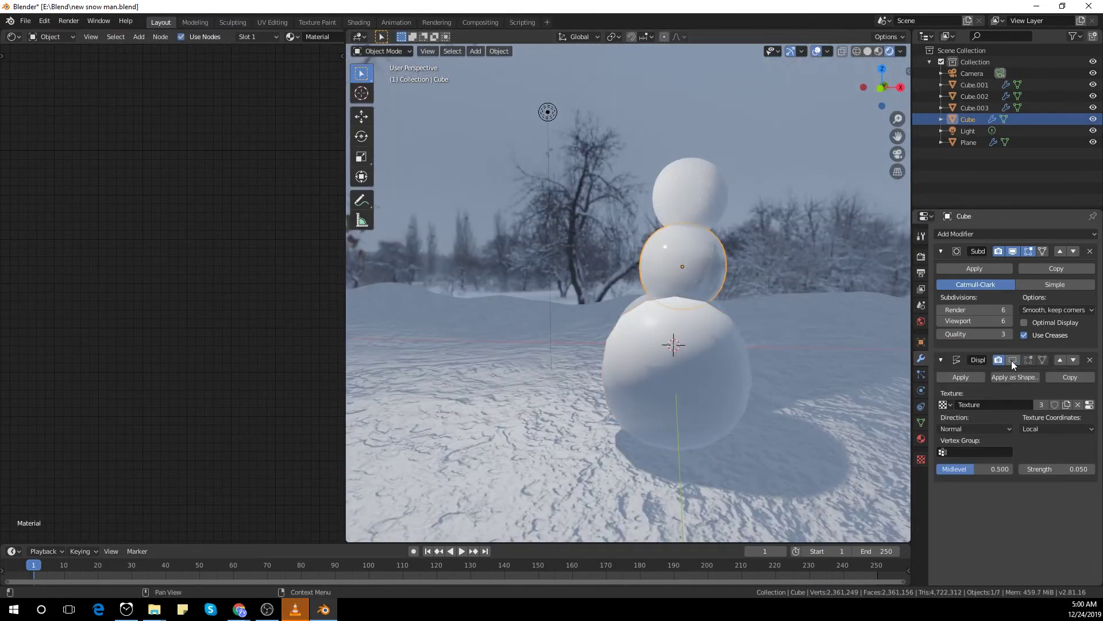
{"action": "left_click", "coordinate": [693, 195]}
{"action": "middle_click_drag", "start_coordinate": [765, 258], "coordinate": [772, 291]}
{"action": "left_click", "coordinate": [1013, 360]}
{"action": "left_click", "coordinate": [661, 329]}
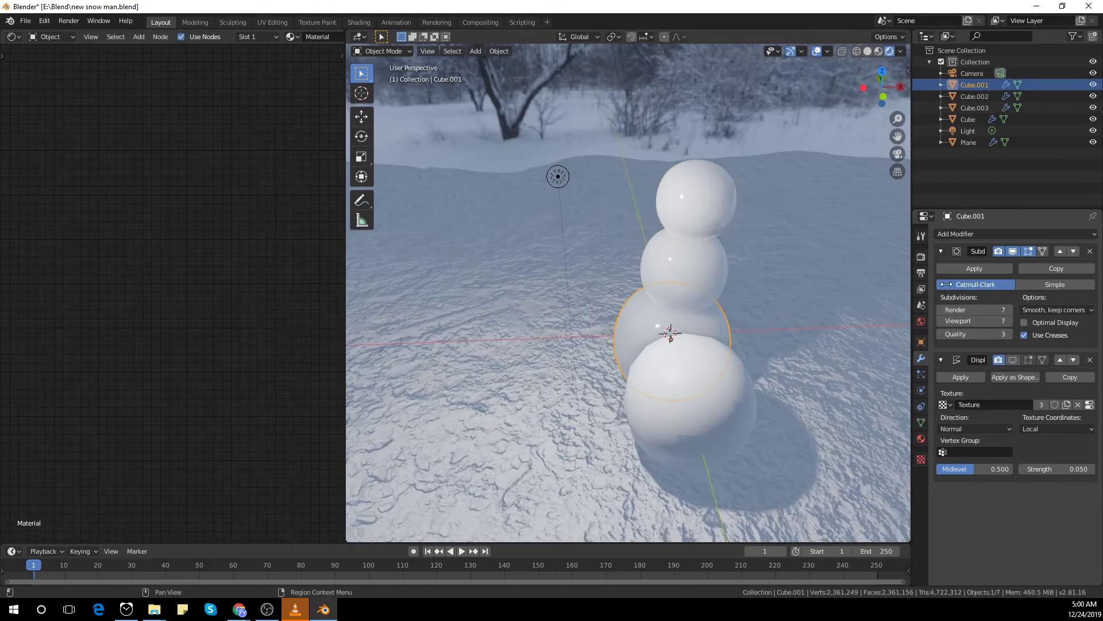
{"action": "left_click", "coordinate": [715, 262]}
{"action": "left_click", "coordinate": [1012, 251]}
{"action": "left_click", "coordinate": [723, 214]}
Shrink the new subdivided cube and stretch it by about 1.79 along Z into an upright oval
{"action": "middle_click_drag", "start_coordinate": [777, 340], "coordinate": [799, 314]}
{"action": "left_click", "coordinate": [753, 346]}
{"action": "key", "text": "s"}
{"action": "left_click", "coordinate": [760, 391]}
{"action": "key", "text": "s"}
{"action": "key", "text": "z"}
{"action": "left_click", "coordinate": [821, 371]}
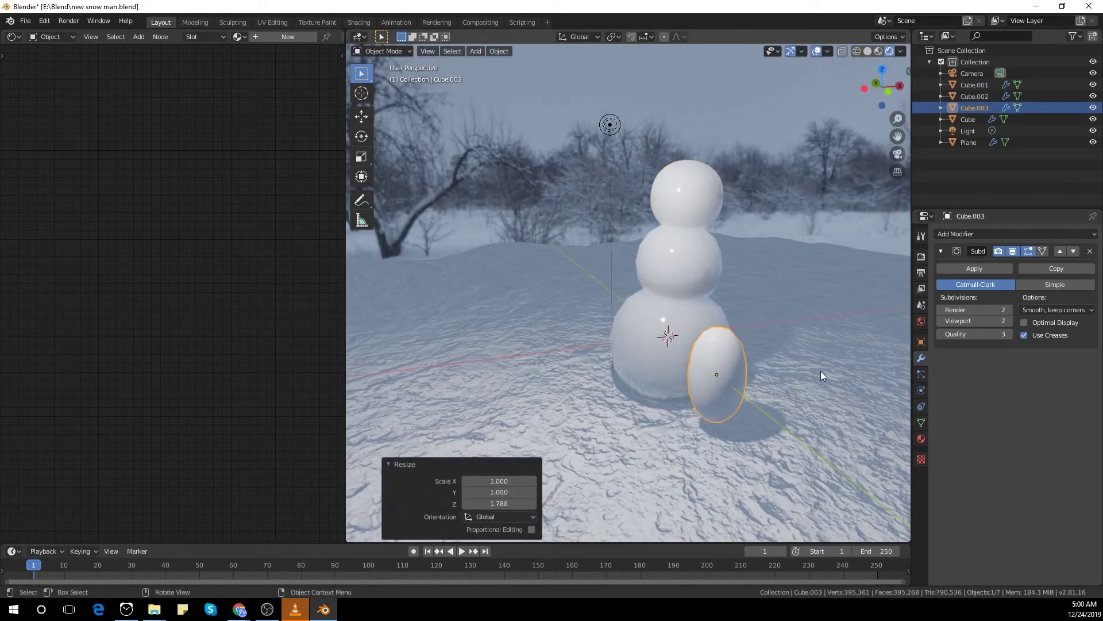
In front view, move the oval onto the snowman's head and scale it by about 0.185 to eye size
{"action": "key", "text": "KP_1"}
{"action": "key", "text": "g"}
{"action": "left_click", "coordinate": [751, 452]}
{"action": "key", "text": "s"}
{"action": "left_click", "coordinate": [630, 249]}
{"action": "scroll", "coordinate": [631, 249], "scroll_direction": "up", "scroll_amount": 1}
Give the eye a new black material with specular 1.000 and roughness 0.120
{"action": "left_click", "coordinate": [921, 438]}
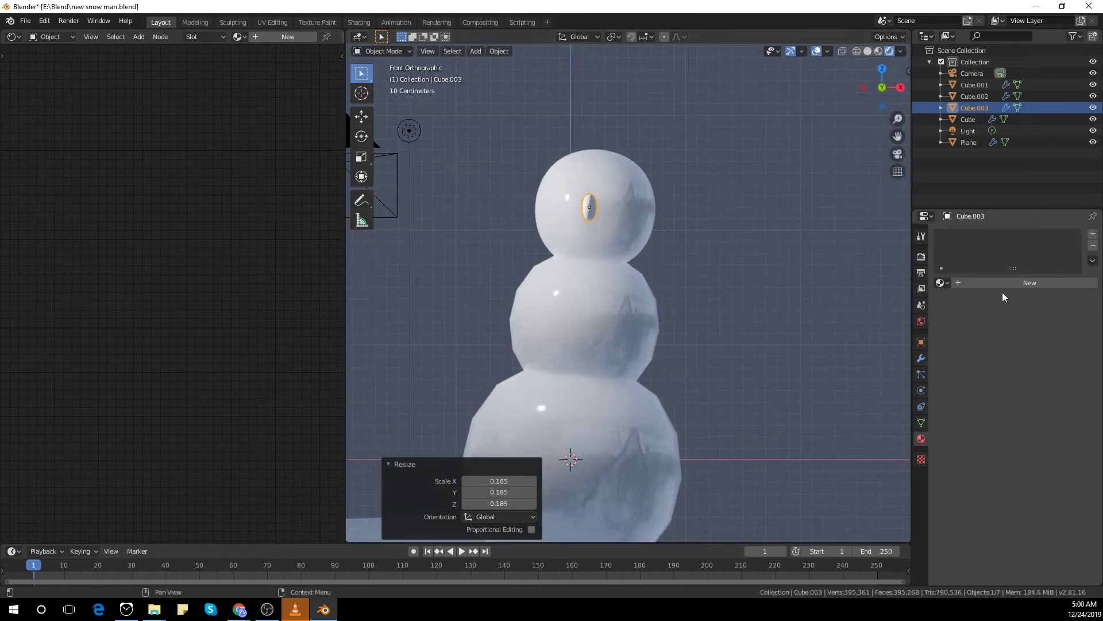
{"action": "left_click", "coordinate": [1007, 282]}
{"action": "left_click", "coordinate": [1061, 401]}
{"action": "left_click_drag", "start_coordinate": [1079, 276], "coordinate": [1078, 322]}
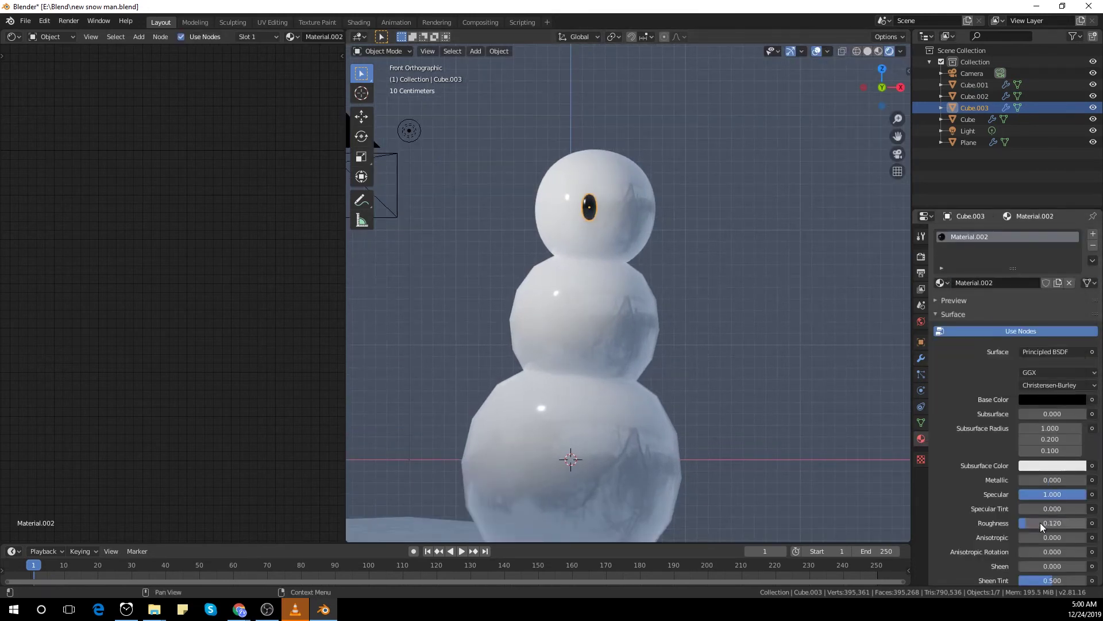
Nudge the eye about -0.014 m in X and 0.014 m in Z, and place a duplicate about 0.34 m along X
{"action": "scroll", "coordinate": [638, 209], "scroll_direction": "up", "scroll_amount": 2}
{"action": "middle_click_drag", "start_coordinate": [638, 209], "coordinate": [758, 358], "text": "shift"}
{"action": "key", "text": "g"}
{"action": "left_click", "coordinate": [753, 472]}
{"action": "key", "text": "s"}
{"action": "left_click", "coordinate": [734, 452]}
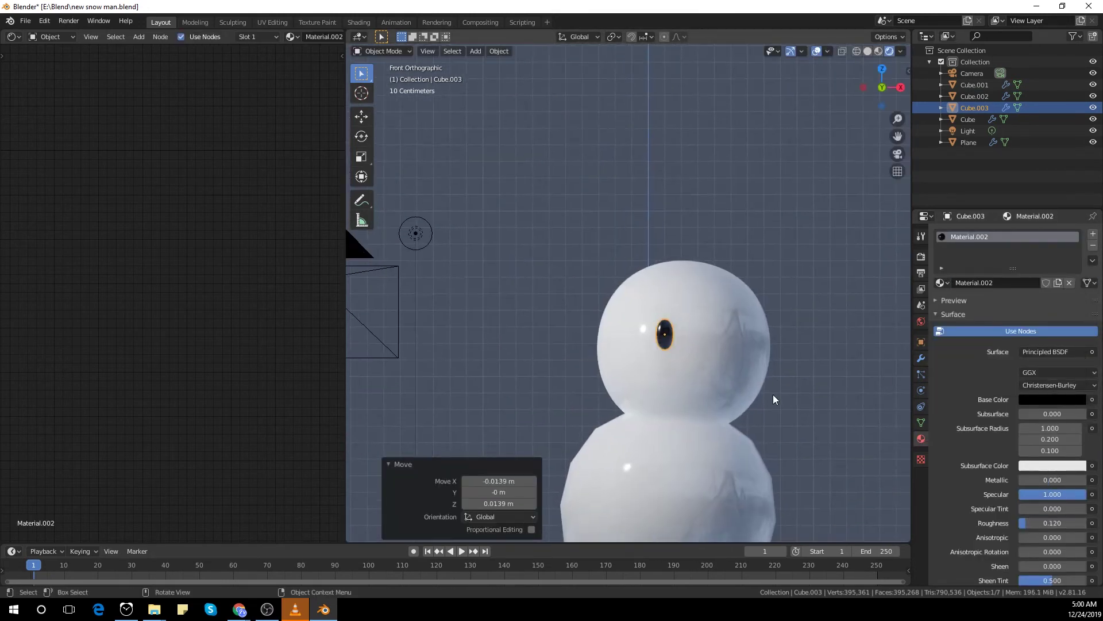
{"action": "left_click", "coordinate": [809, 343]}
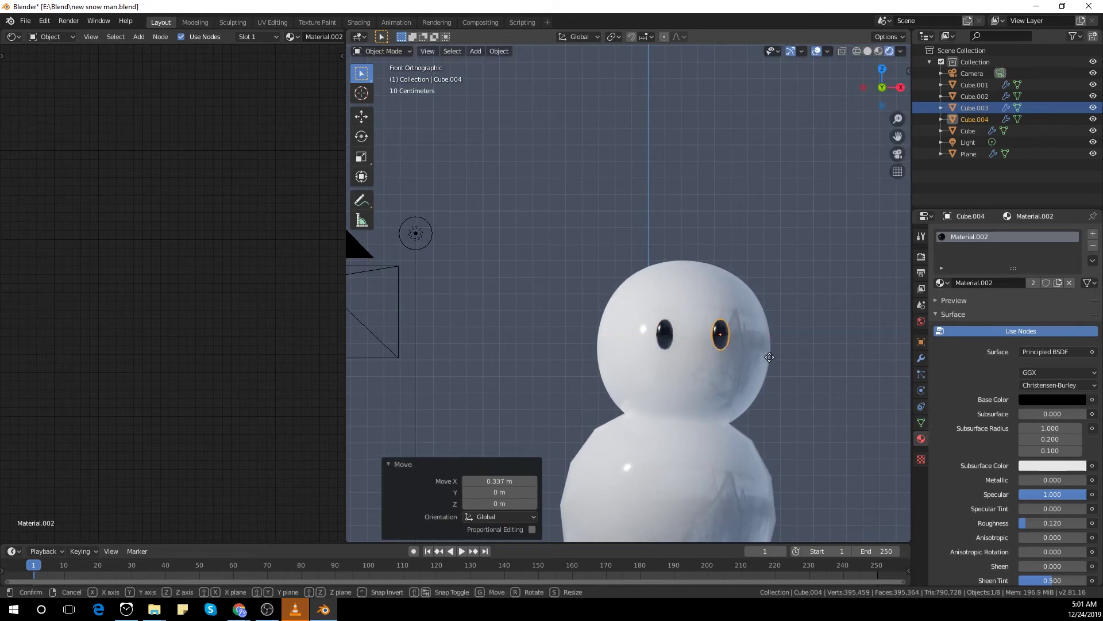
Move both eyes along global Y to the front surface of the head and shift them about -0.021 m in X
{"action": "left_click", "coordinate": [679, 346], "text": "shift"}
{"action": "key", "text": "KP_3"}
{"action": "key", "text": "g"}
{"action": "key", "text": "y"}
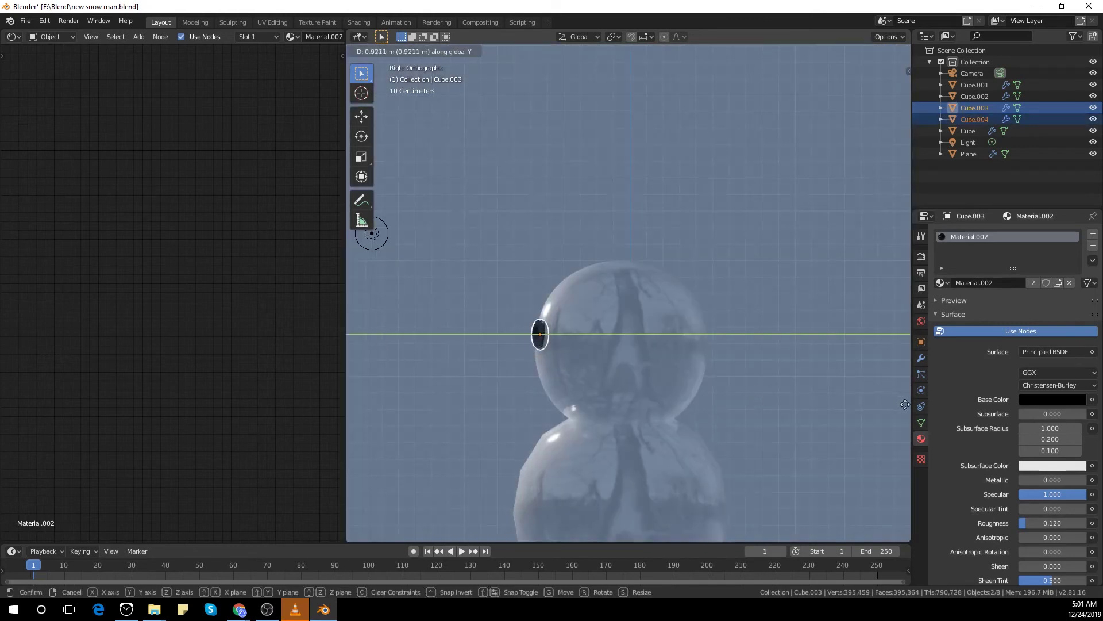
{"action": "left_click", "coordinate": [891, 400]}
{"action": "key", "text": "KP_1"}
{"action": "right_click", "coordinate": [859, 420]}
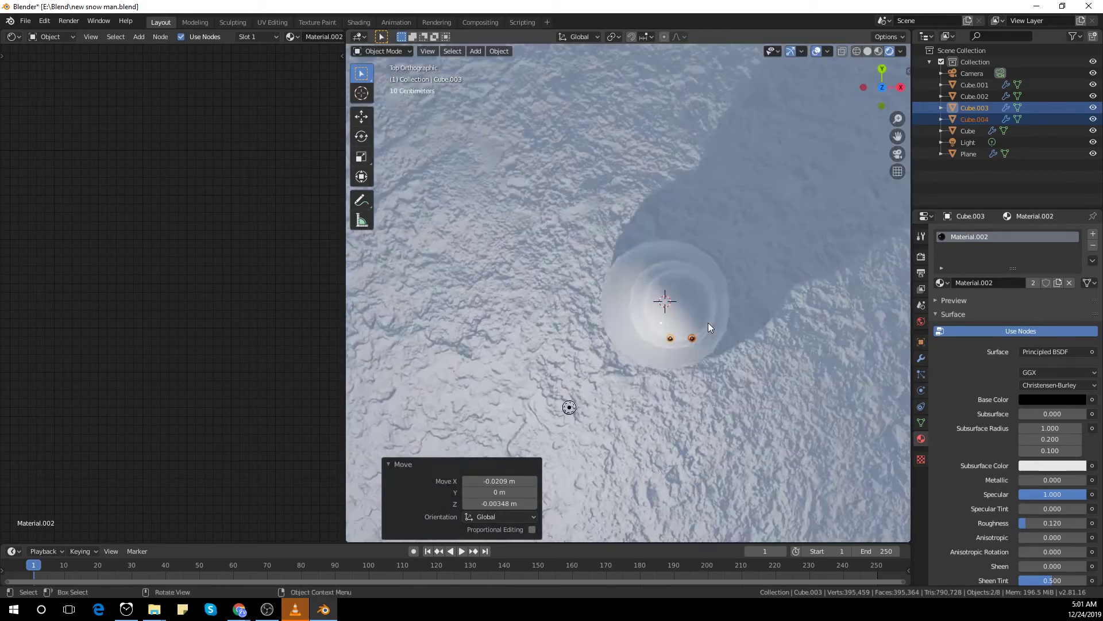
In top view, turn the pair of eyes to follow the head's curve and nudge them about 0.010 m in X and 0.014 m in Y
{"action": "scroll", "coordinate": [708, 323], "scroll_direction": "up", "scroll_amount": 5}
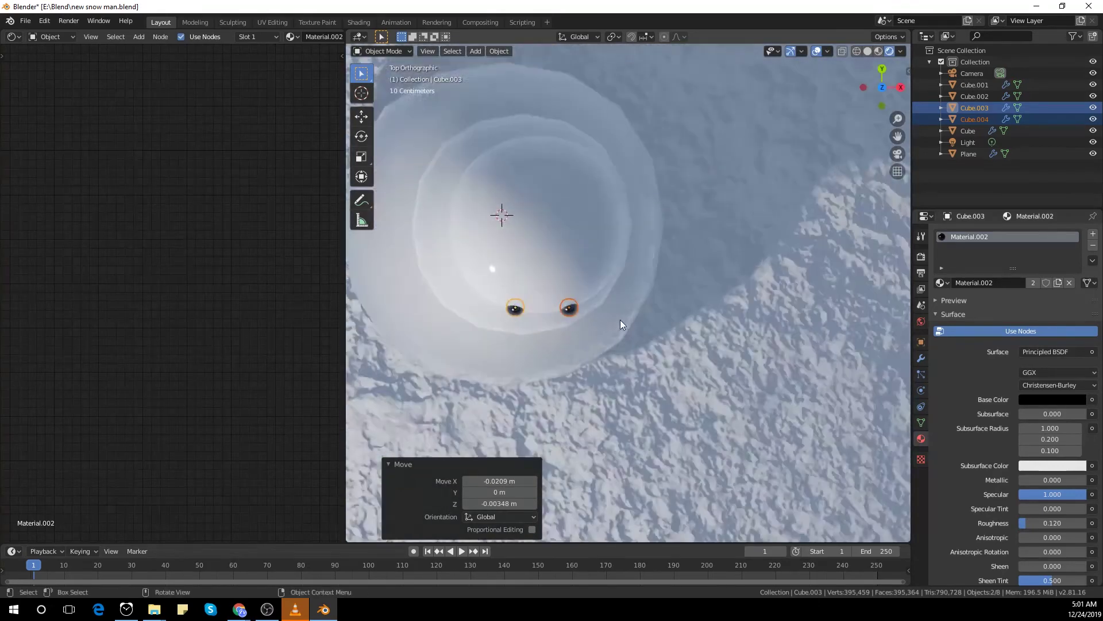
{"action": "left_click", "coordinate": [675, 347]}
{"action": "key", "text": "ctrl+z"}
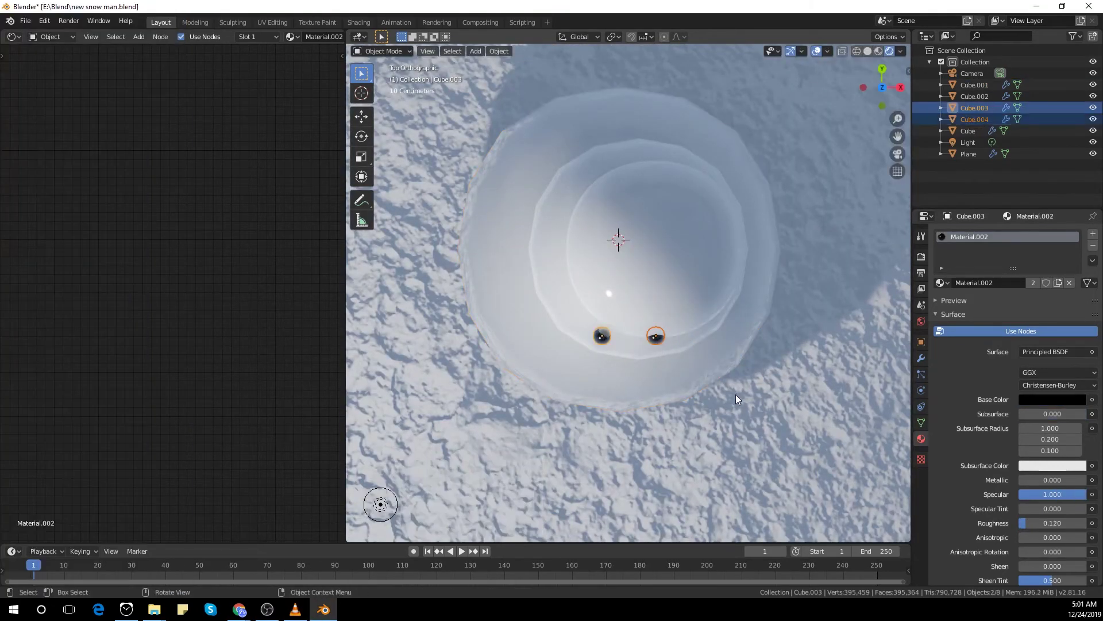
{"action": "left_click", "coordinate": [726, 416]}
{"action": "key", "text": "g"}
{"action": "left_click", "coordinate": [728, 414]}
Change the shader editor area into a second 3D viewport and look through the camera in it
{"action": "left_click", "coordinate": [13, 36]}
{"action": "left_click", "coordinate": [32, 77]}
{"action": "key", "text": "alt+Tab"}
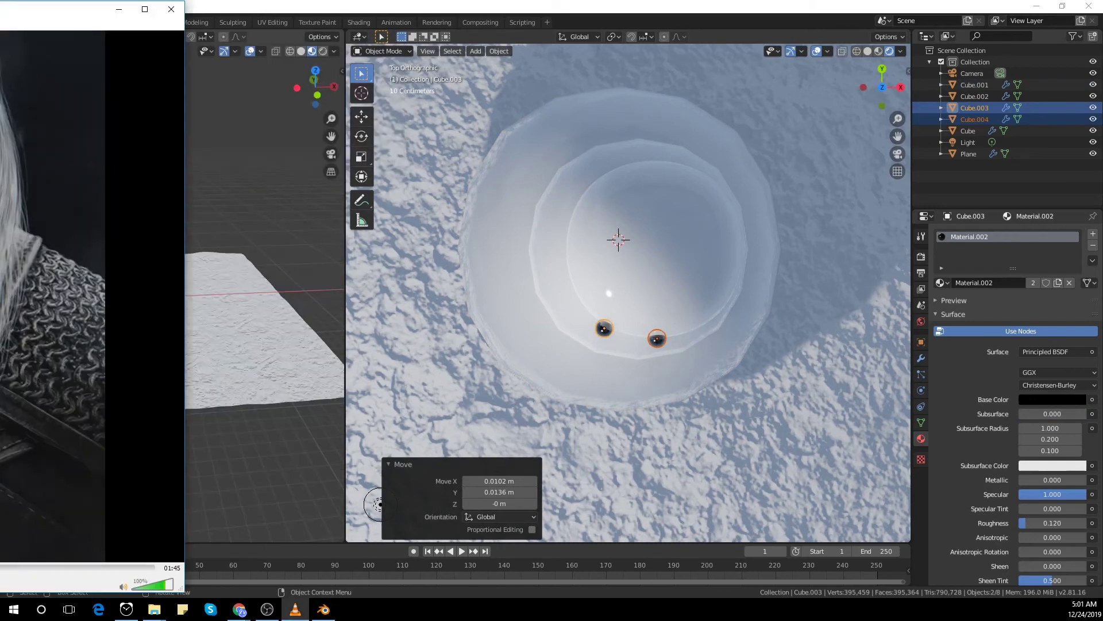
{"action": "left_click", "coordinate": [310, 230]}
{"action": "key", "text": "KP_0"}
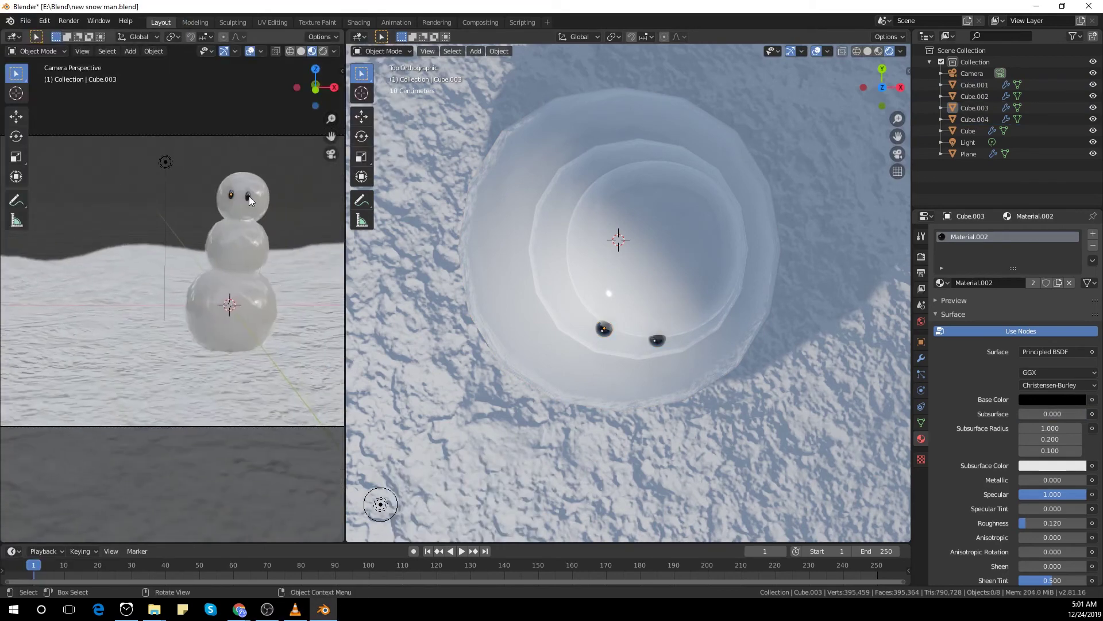
Raise both eyes about 0.029 m along Z and rotate them about 1.45° around global Y
{"action": "left_click", "coordinate": [588, 373]}
{"action": "key", "text": "r"}
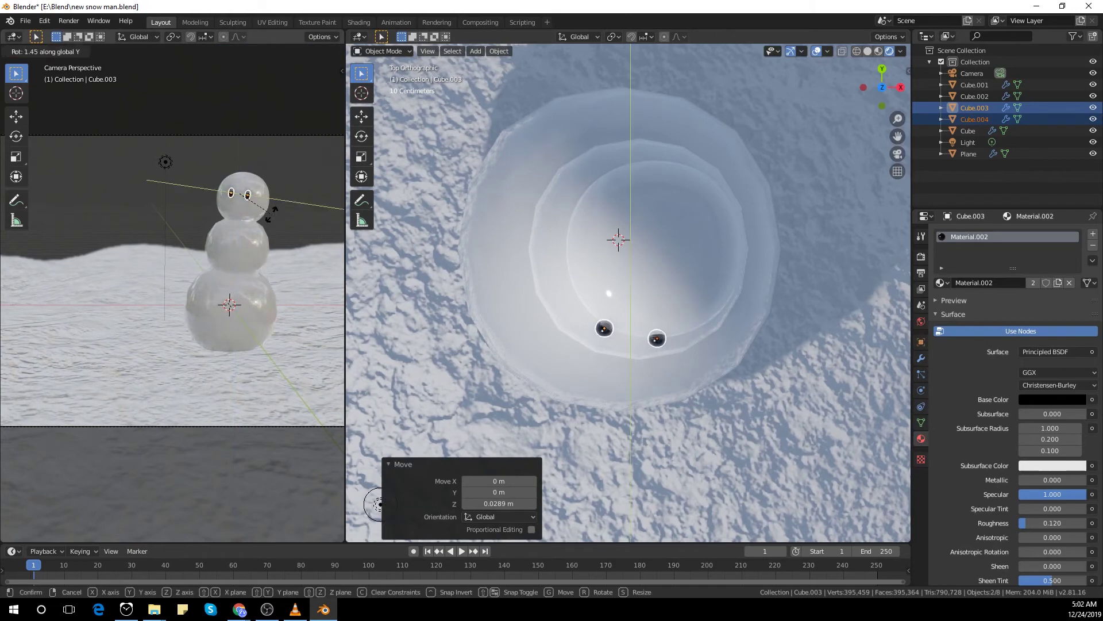
{"action": "left_click", "coordinate": [271, 214]}
{"action": "scroll", "coordinate": [265, 207], "scroll_direction": "up", "scroll_amount": 2}
{"action": "middle_click_drag", "start_coordinate": [263, 204], "coordinate": [194, 264], "text": "shift"}
{"action": "scroll", "coordinate": [194, 264], "scroll_direction": "down", "scroll_amount": 1}
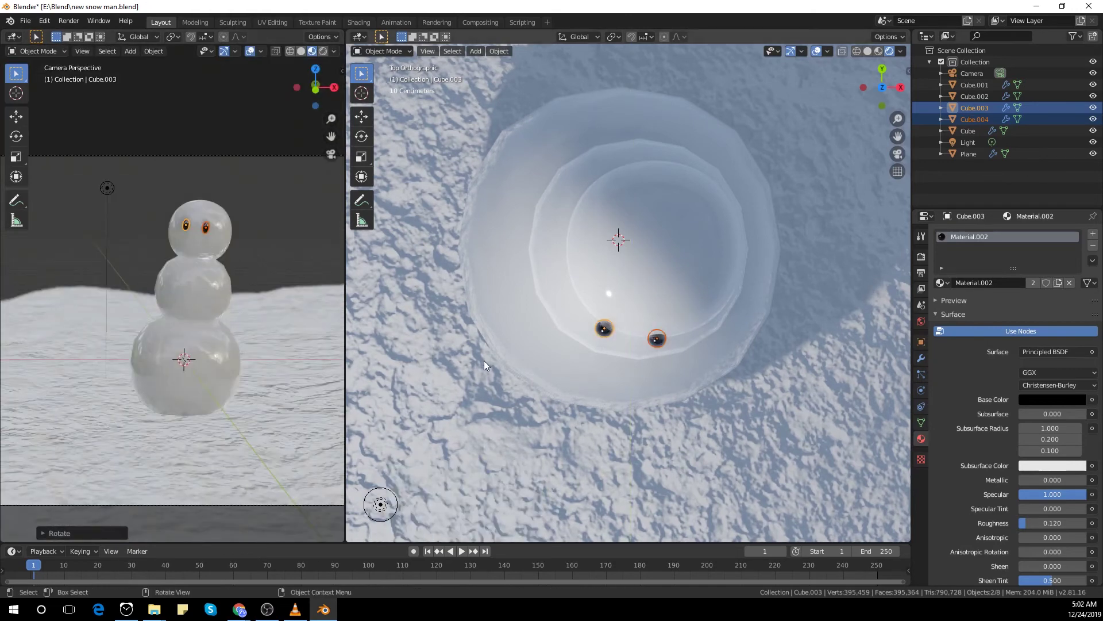
Select a single eye and move it along Y so it sits against the head's surface
{"action": "middle_click_drag", "start_coordinate": [484, 360], "coordinate": [692, 374]}
{"action": "left_click", "coordinate": [687, 373]}
{"action": "scroll", "coordinate": [687, 373], "scroll_direction": "up", "scroll_amount": 6}
{"action": "middle_click_drag", "start_coordinate": [713, 322], "coordinate": [638, 330]}
{"action": "left_click", "coordinate": [258, 287]}
{"action": "scroll", "coordinate": [271, 251], "scroll_direction": "up", "scroll_amount": 3}
{"action": "left_click", "coordinate": [492, 234]}
{"action": "middle_click_drag", "start_coordinate": [511, 353], "coordinate": [603, 344]}
{"action": "key", "text": "g"}
{"action": "key", "text": "y"}
{"action": "left_click", "coordinate": [631, 357]}
{"action": "left_click", "coordinate": [634, 356]}
Raise the duplicated eye about 0.008 m along Z and rotate it about -6.9° around global X
{"action": "scroll", "coordinate": [603, 345], "scroll_direction": "down", "scroll_amount": 3}
{"action": "left_click", "coordinate": [583, 249]}
{"action": "middle_click_drag", "start_coordinate": [635, 387], "coordinate": [668, 364]}
{"action": "key", "text": "g"}
{"action": "key", "text": "z"}
{"action": "left_click", "coordinate": [648, 385]}
{"action": "key", "text": "r"}
{"action": "key", "text": "x"}
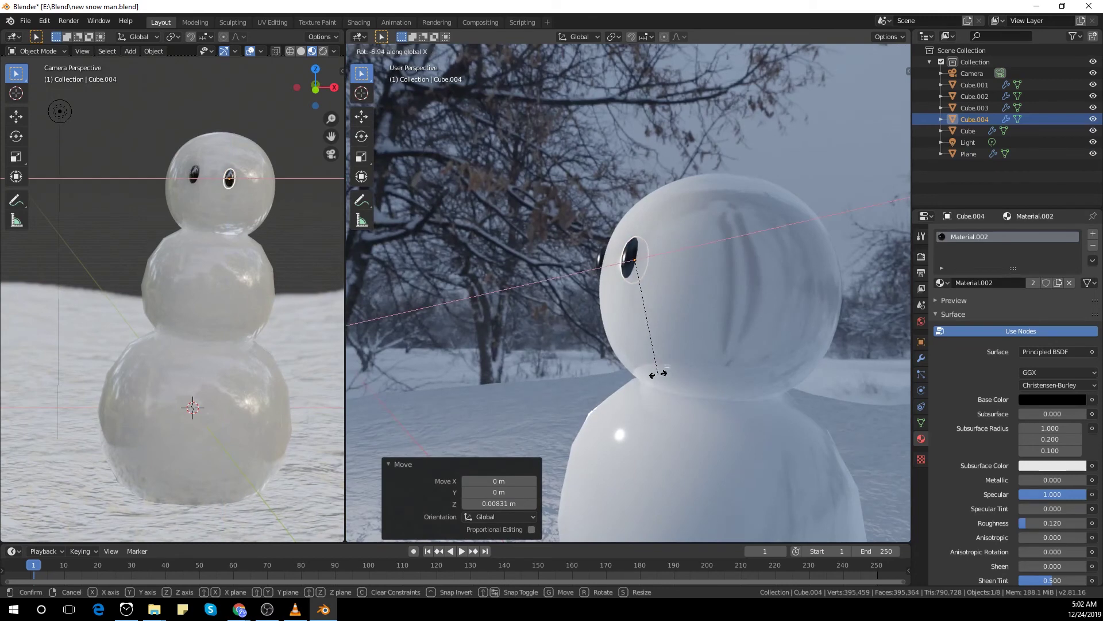
{"action": "left_click", "coordinate": [659, 373]}
Shift the duplicated eye about -0.007 m along Y to fit the head's surface
{"action": "scroll", "coordinate": [662, 379], "scroll_direction": "down", "scroll_amount": 2}
{"action": "mouse_move", "coordinate": [580, 374]}
{"action": "middle_mouse_down"}
{"action": "mouse_move", "coordinate": [663, 380]}
{"action": "mouse_move", "coordinate": [594, 391]}
{"action": "middle_mouse_up"}
{"action": "right_click", "coordinate": [595, 393]}
{"action": "scroll", "coordinate": [616, 374], "scroll_direction": "up", "scroll_amount": 3}
{"action": "middle_click_drag", "start_coordinate": [690, 385], "coordinate": [562, 364]}
{"action": "key", "text": "g"}
{"action": "key", "text": "y"}
{"action": "left_click", "coordinate": [618, 372]}
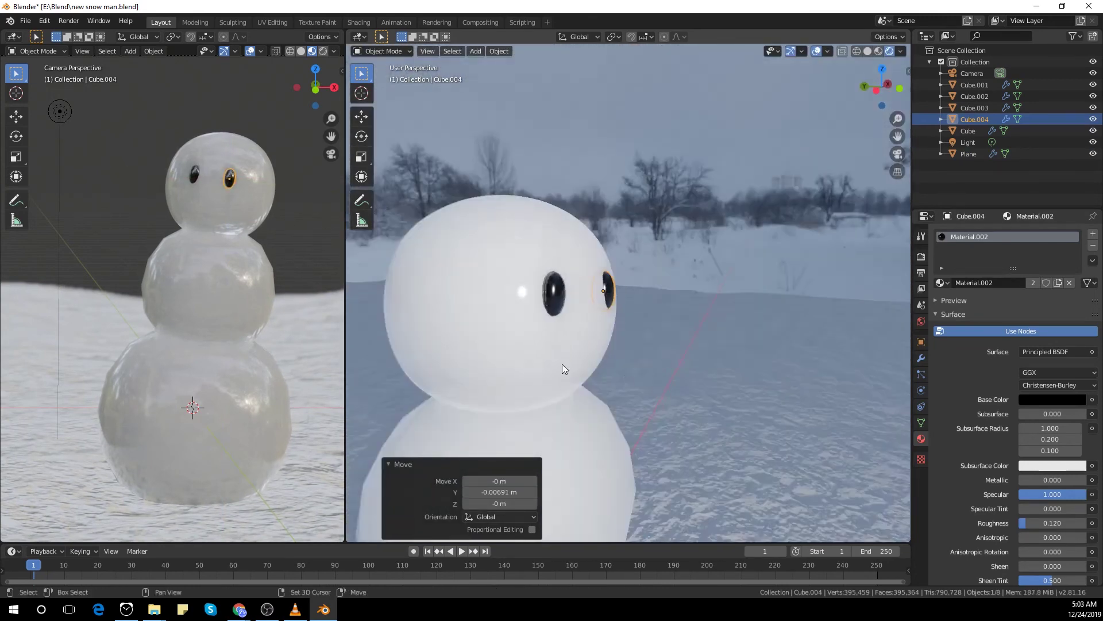
Deselect the eye and add a 32-vertex cylinder with a 1 m radius and 2 m depth at the world origin
{"action": "scroll", "coordinate": [557, 391], "scroll_direction": "down", "scroll_amount": 4}
{"action": "middle_click_drag", "start_coordinate": [611, 392], "coordinate": [671, 371]}
{"action": "scroll", "coordinate": [671, 372], "scroll_direction": "down", "scroll_amount": 3}
{"action": "key", "text": "shift+a"}
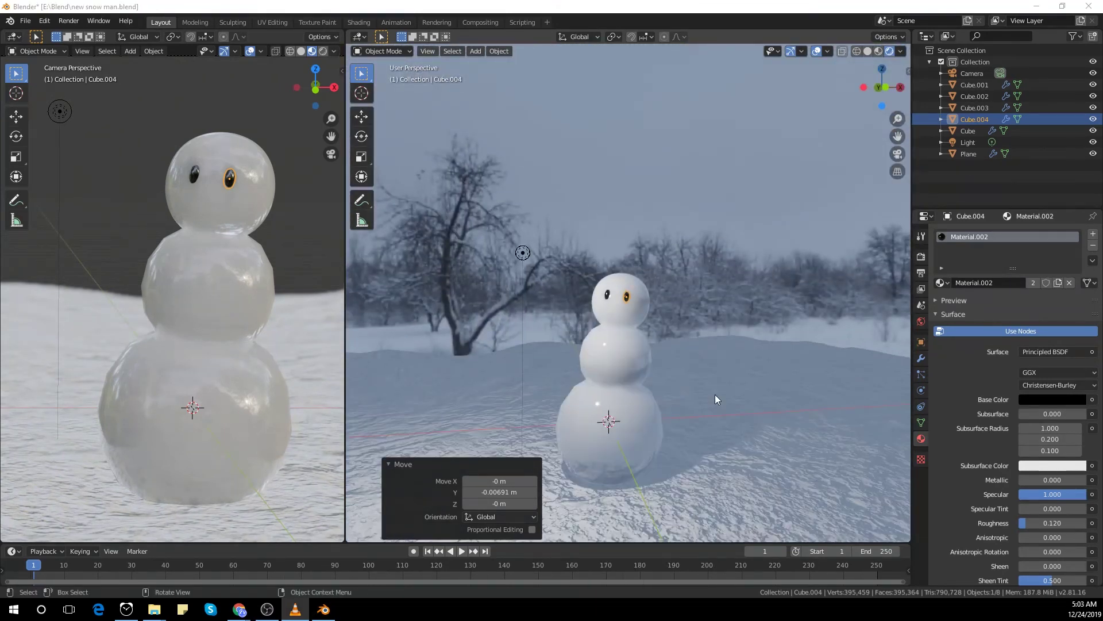
{"action": "left_click", "coordinate": [715, 394]}
{"action": "left_click", "coordinate": [661, 252]}
{"action": "middle_click_drag", "start_coordinate": [660, 251], "coordinate": [687, 262]}
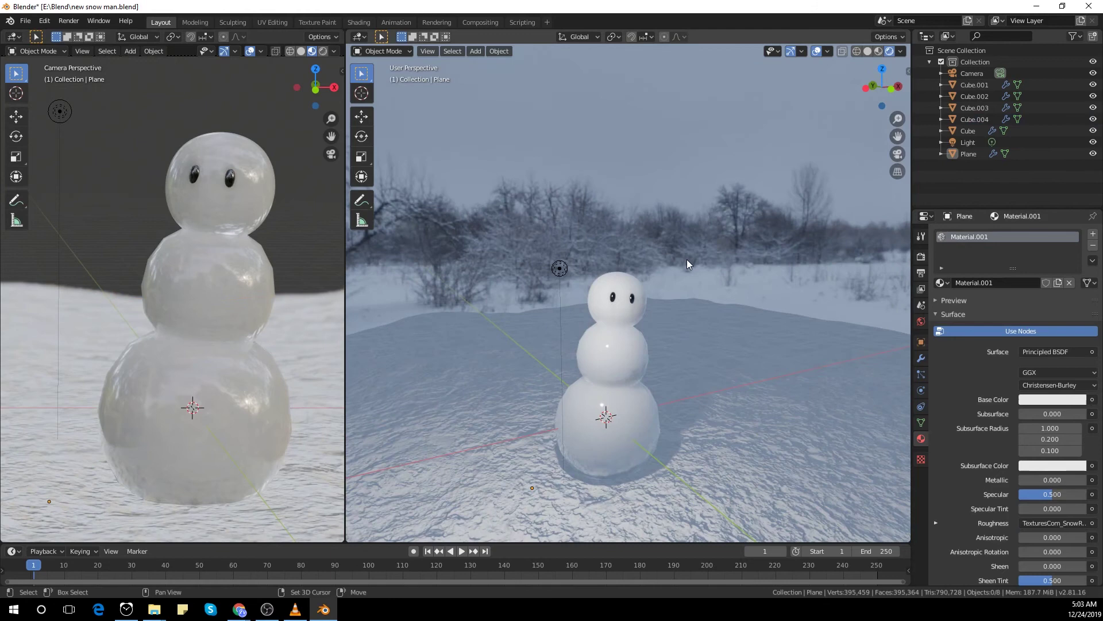
{"action": "key", "text": "shift+s"}
{"action": "left_click", "coordinate": [609, 86]}
{"action": "key", "text": "shift+a"}
{"action": "mouse_move", "coordinate": [661, 228]}
{"action": "left_click", "coordinate": [768, 285]}
Flatten the cylinder along Z, scale it by about 0.785 and move it up over the snowman's head
{"action": "key", "text": "s"}
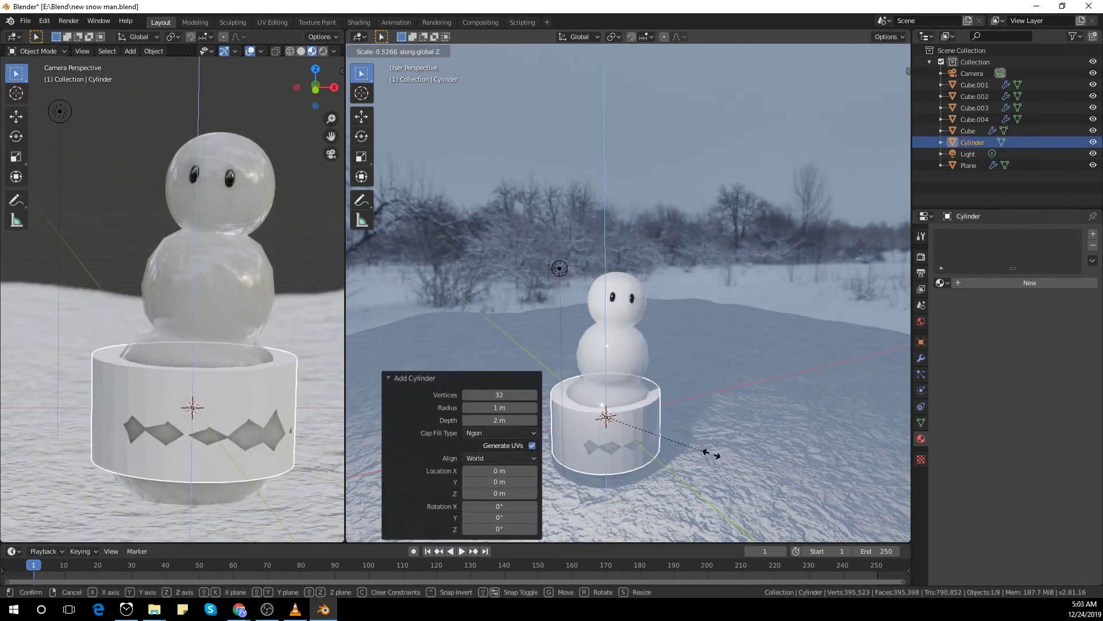
{"action": "left_click", "coordinate": [764, 471]}
{"action": "scroll", "coordinate": [293, 361], "scroll_direction": "down", "scroll_amount": 4}
{"action": "key", "text": "g"}
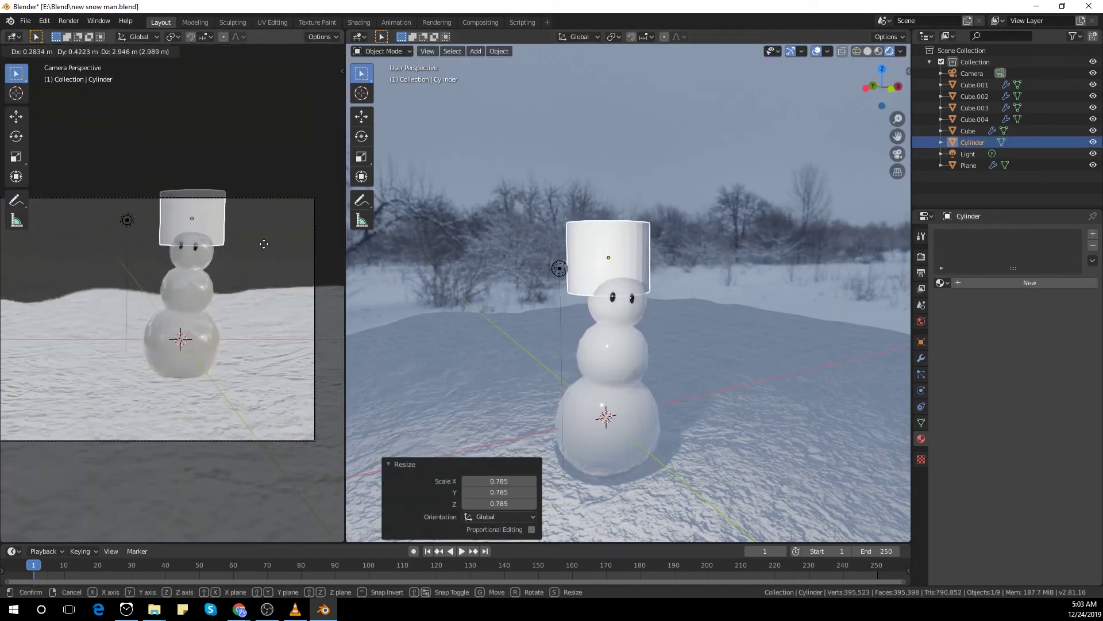
{"action": "left_click", "coordinate": [264, 244]}
Centre the cylinder on top of the head, shrink it to the size of a hat crown and enter Edit Mode
{"action": "middle_click_drag", "start_coordinate": [592, 333], "coordinate": [701, 338]}
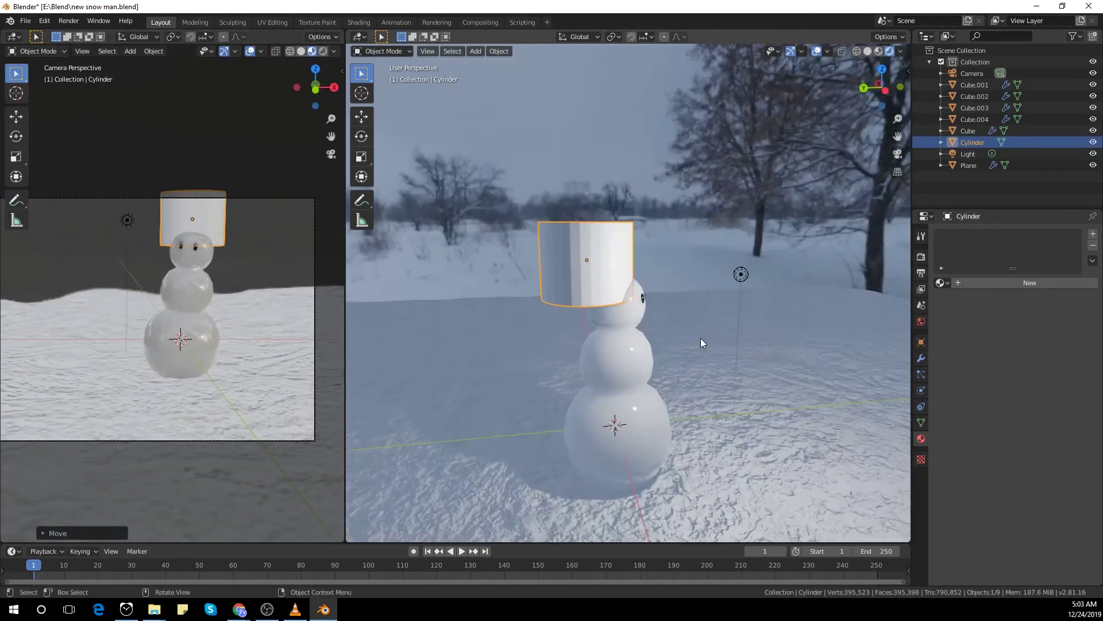
{"action": "key", "text": "g"}
{"action": "left_click", "coordinate": [747, 360]}
{"action": "key", "text": "s"}
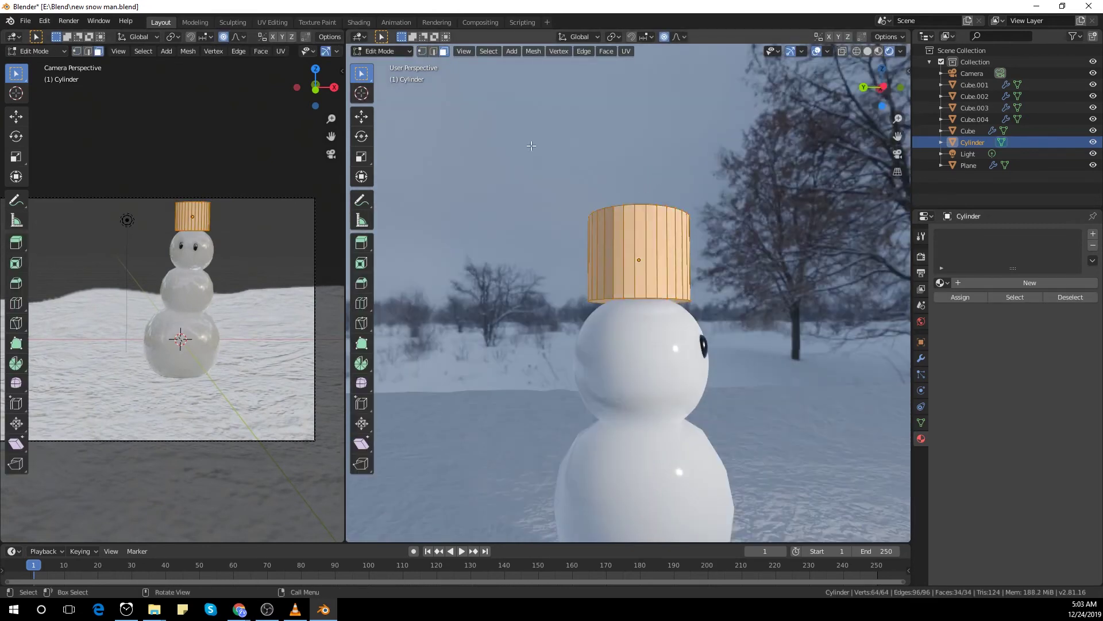
Extrude the cylinder's bottom face, turn off proportional editing and select the thin band of faces around the base
{"action": "key", "text": "e"}
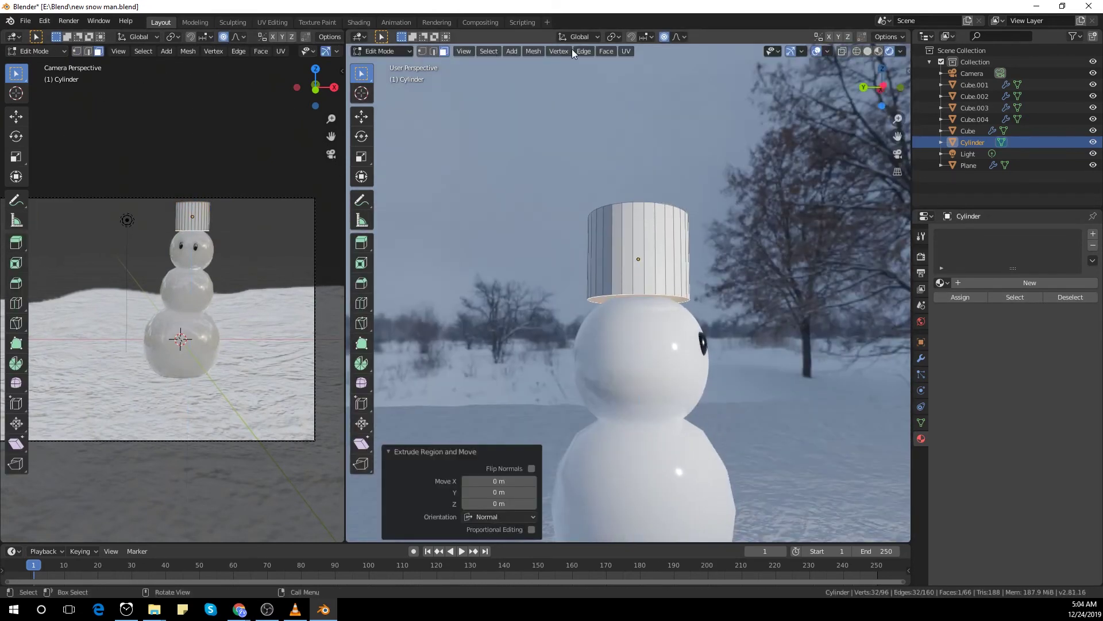
{"action": "key", "text": "o"}
{"action": "left_click", "coordinate": [754, 346]}
{"action": "scroll", "coordinate": [754, 346], "scroll_direction": "up", "scroll_amount": 3}
{"action": "left_click", "coordinate": [690, 305], "text": "alt"}
{"action": "scroll", "coordinate": [747, 334], "scroll_direction": "down", "scroll_amount": 3}
Extrude the base band and scale it outward by about 1.69 to form the hat's brim
{"action": "key", "text": "e"}
{"action": "right_click", "coordinate": [776, 337]}
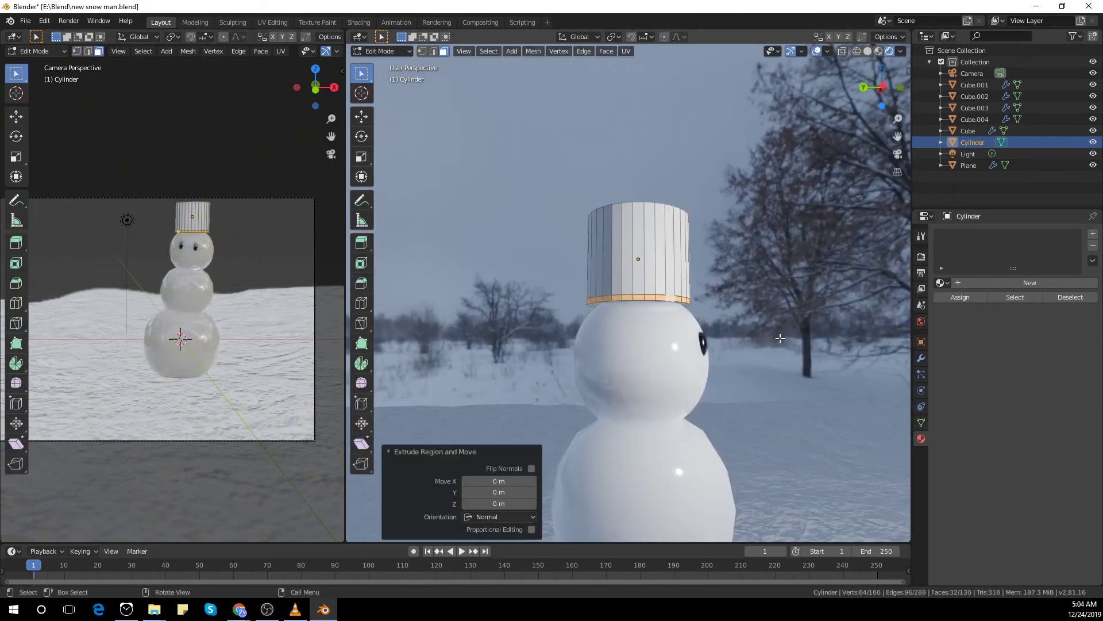
{"action": "key", "text": "s"}
{"action": "left_click", "coordinate": [884, 365]}
{"action": "scroll", "coordinate": [884, 366], "scroll_direction": "up", "scroll_amount": 4}
{"action": "middle_click_drag", "start_coordinate": [833, 356], "coordinate": [833, 344]}
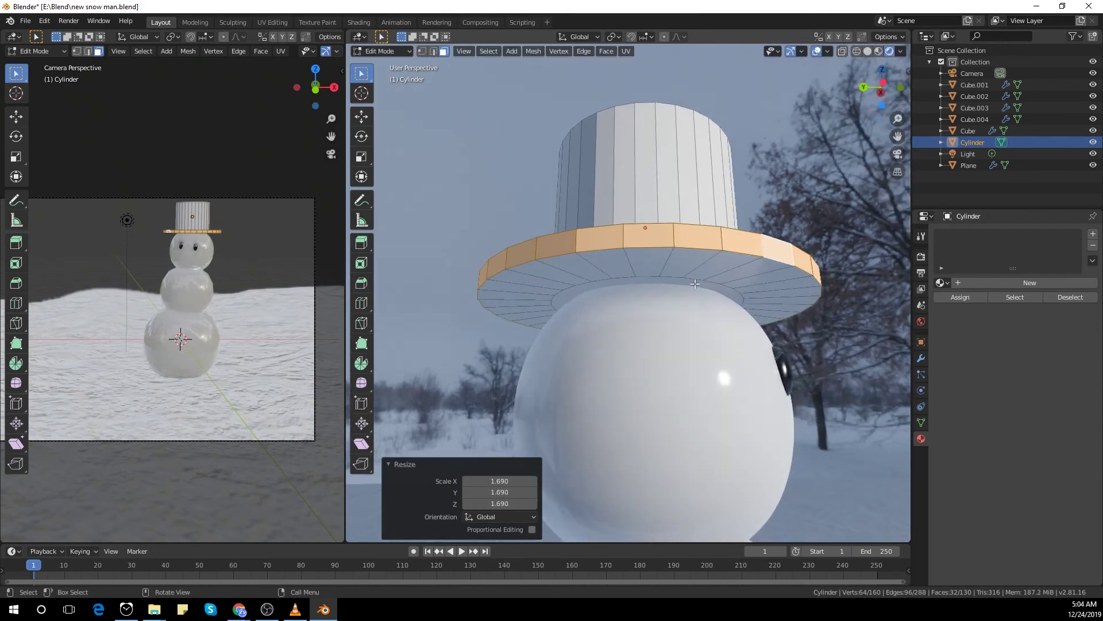
Move the selected faces on the hat's underside along Z, return to Object Mode and shade the hat smooth
{"action": "left_click", "coordinate": [715, 302]}
{"action": "key", "text": "g"}
{"action": "key", "text": "z"}
{"action": "left_click", "coordinate": [717, 331]}
{"action": "key", "text": "Tab"}
{"action": "right_click", "coordinate": [683, 209]}
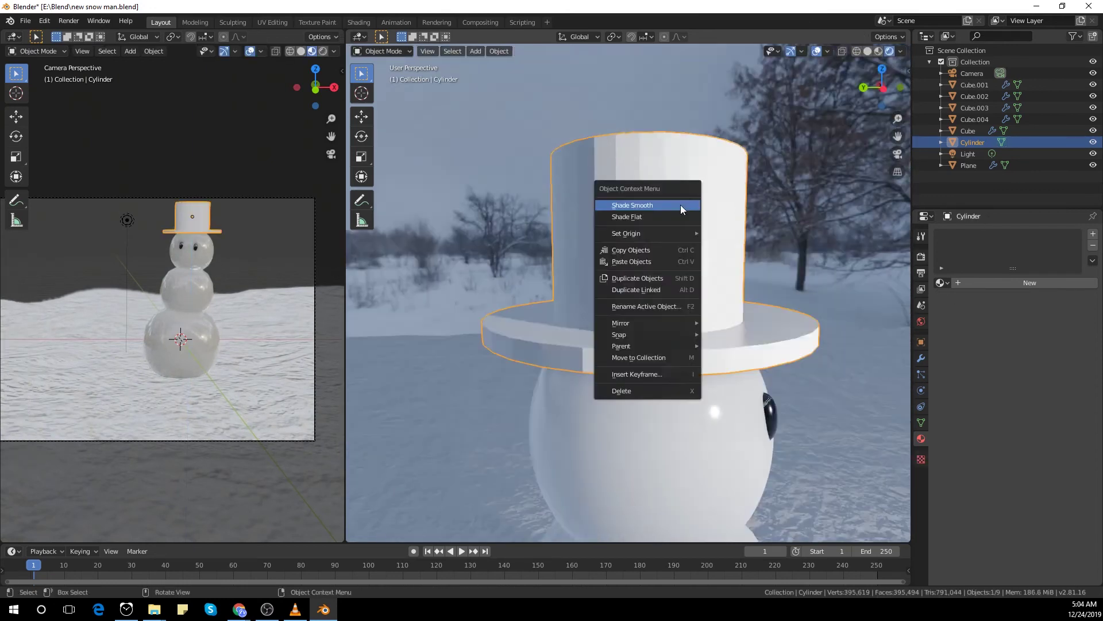
{"action": "left_click", "coordinate": [682, 206]}
Enlarge the hat's top face so that the crown flares upward
{"action": "middle_click_drag", "start_coordinate": [683, 209], "coordinate": [645, 244]}
{"action": "key", "text": "Tab"}
{"action": "left_click", "coordinate": [645, 244]}
{"action": "key", "text": "s"}
{"action": "left_click", "coordinate": [769, 328]}
{"action": "key", "text": "Tab"}
In front view, shift the hat along Z, tilt it about 9.75° and reposition it on the snowman's head
{"action": "key", "text": "KP_1"}
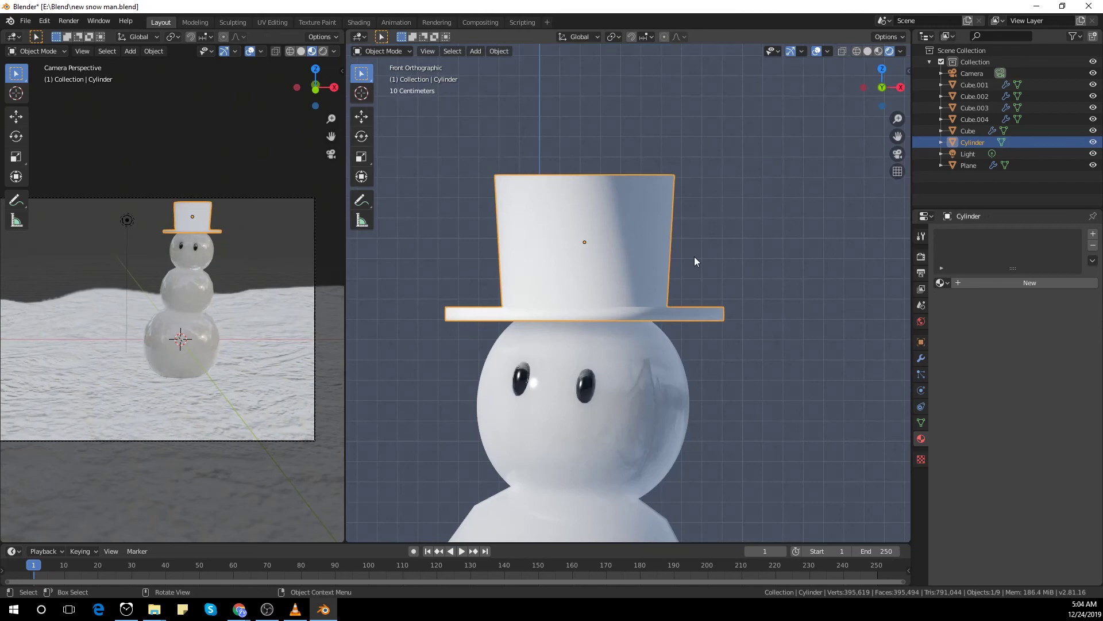
{"action": "scroll", "coordinate": [694, 256], "scroll_direction": "down", "scroll_amount": 1}
{"action": "key", "text": "g"}
{"action": "key", "text": "z"}
{"action": "left_click", "coordinate": [716, 284]}
{"action": "key", "text": "r"}
{"action": "left_click", "coordinate": [777, 339]}
{"action": "key", "text": "g"}
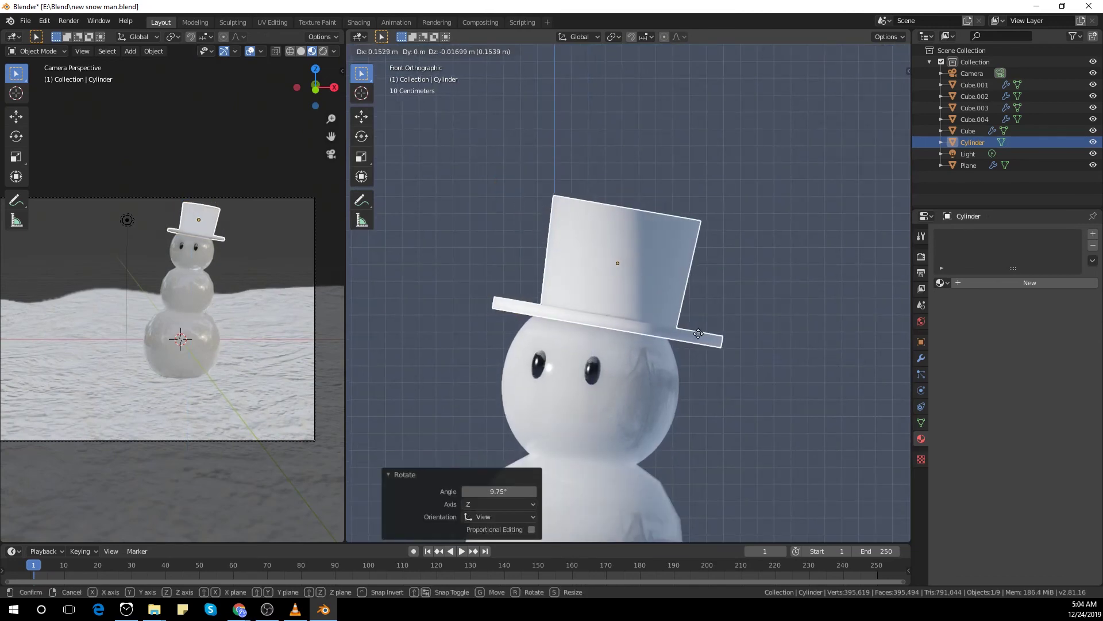
{"action": "left_click", "coordinate": [793, 315]}
Give the hat a new material with a near-black base color of value 0.100 and show its material preview
{"action": "middle_click_drag", "start_coordinate": [793, 316], "coordinate": [905, 314]}
{"action": "scroll", "coordinate": [905, 313], "scroll_direction": "down", "scroll_amount": 3}
{"action": "left_click", "coordinate": [981, 283]}
{"action": "left_click", "coordinate": [1052, 400]}
{"action": "left_click", "coordinate": [1079, 311]}
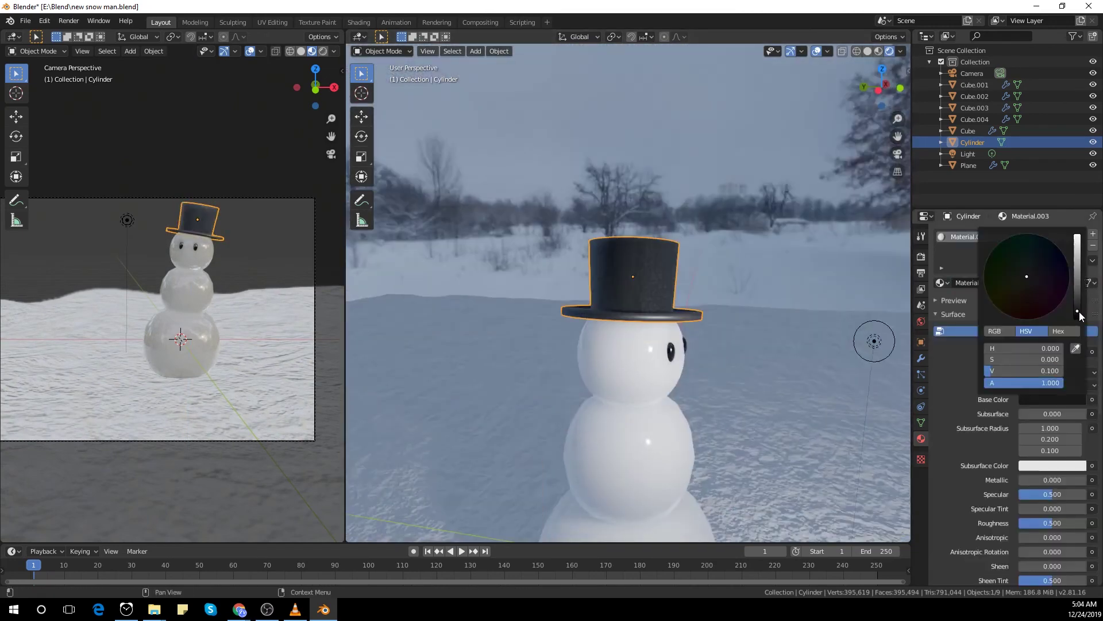
{"action": "scroll", "coordinate": [805, 276], "scroll_direction": "up", "scroll_amount": 4}
{"action": "middle_click_drag", "start_coordinate": [805, 276], "coordinate": [717, 281]}
{"action": "left_click", "coordinate": [954, 300]}
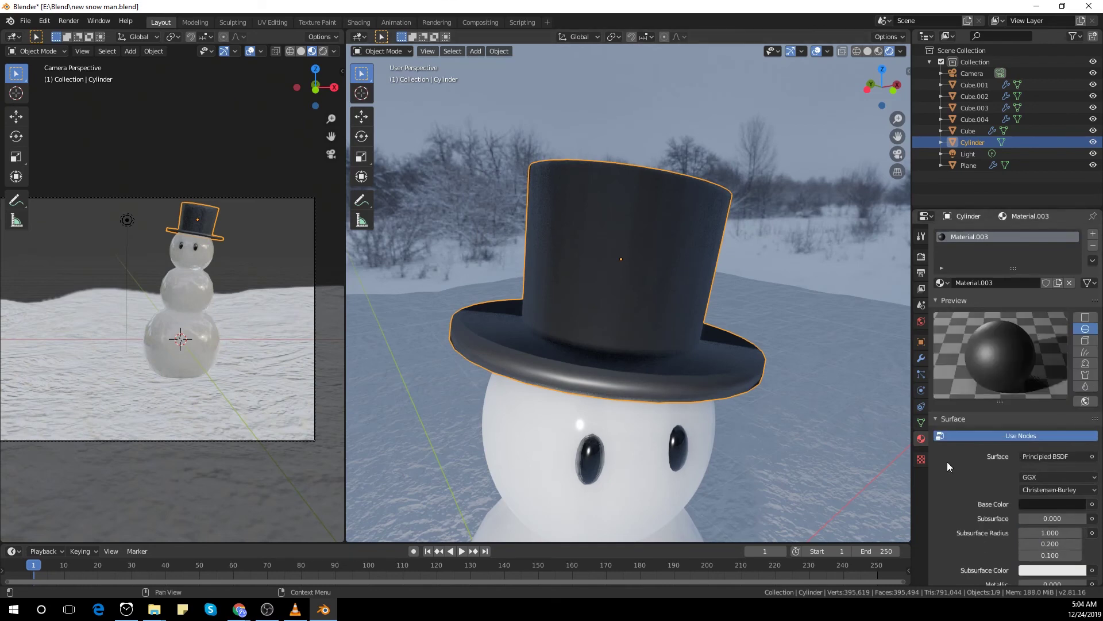
Save the file and add a cone mesh with 32 vertices, 1 m base radius and 2 m depth
{"action": "key", "text": "KP_0"}
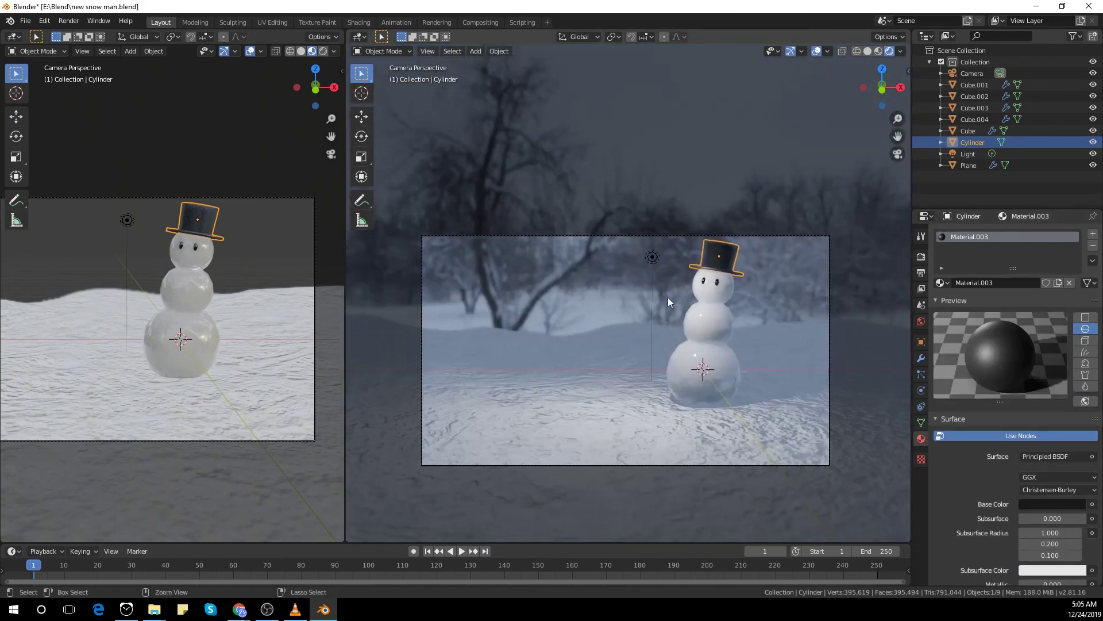
{"action": "key", "text": "ctrl+s"}
{"action": "middle_click_drag", "start_coordinate": [678, 304], "coordinate": [720, 295]}
{"action": "scroll", "coordinate": [720, 295], "scroll_direction": "up", "scroll_amount": 4}
{"action": "key", "text": "shift+a"}
{"action": "left_click", "coordinate": [784, 367]}
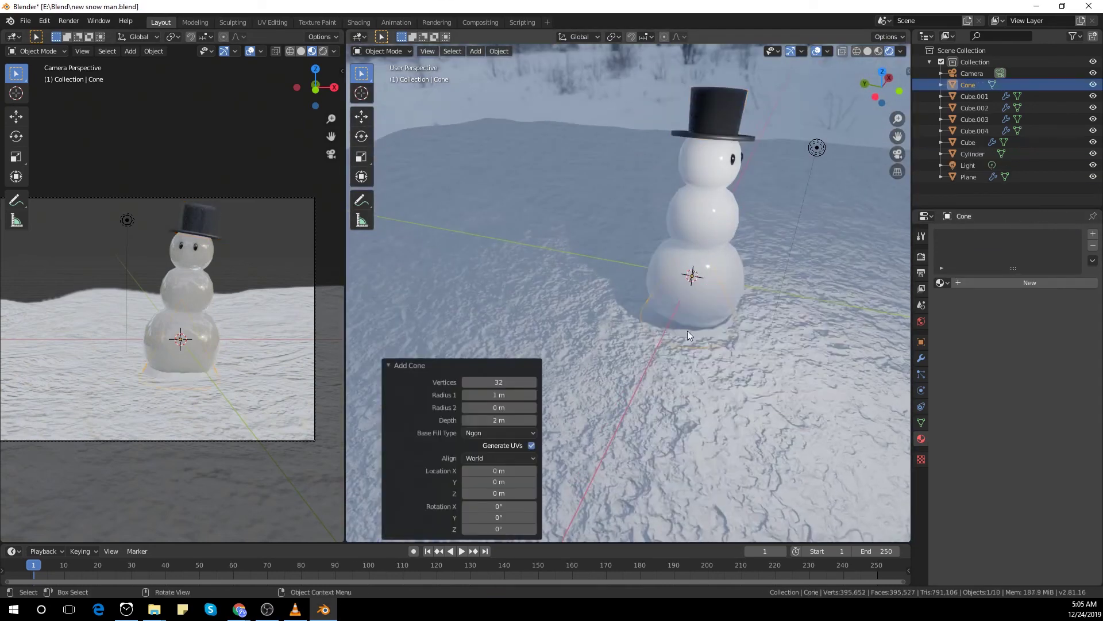
Move the new cone out of the snowman's body into the open space beside it
{"action": "scroll", "coordinate": [723, 302], "scroll_direction": "down", "scroll_amount": 4}
{"action": "mouse_move", "coordinate": [687, 329]}
{"action": "middle_mouse_down"}
{"action": "mouse_move", "coordinate": [723, 302]}
{"action": "mouse_move", "coordinate": [689, 344]}
{"action": "middle_mouse_up"}
{"action": "key", "text": "g"}
{"action": "left_click", "coordinate": [837, 303]}
In Edit Mode, shrink the cone's selected geometry to form a slender spike, then return to Object Mode
{"action": "key", "text": "Tab"}
{"action": "scroll", "coordinate": [837, 302], "scroll_direction": "up", "scroll_amount": 5}
{"action": "key", "text": "s"}
{"action": "left_click", "coordinate": [752, 323]}
{"action": "middle_click_drag", "start_coordinate": [777, 185], "coordinate": [720, 254], "text": "shift"}
{"action": "scroll", "coordinate": [719, 254], "scroll_direction": "up", "scroll_amount": 3}
{"action": "scroll", "coordinate": [719, 254], "scroll_direction": "down", "scroll_amount": 2}
{"action": "key", "text": "Tab"}
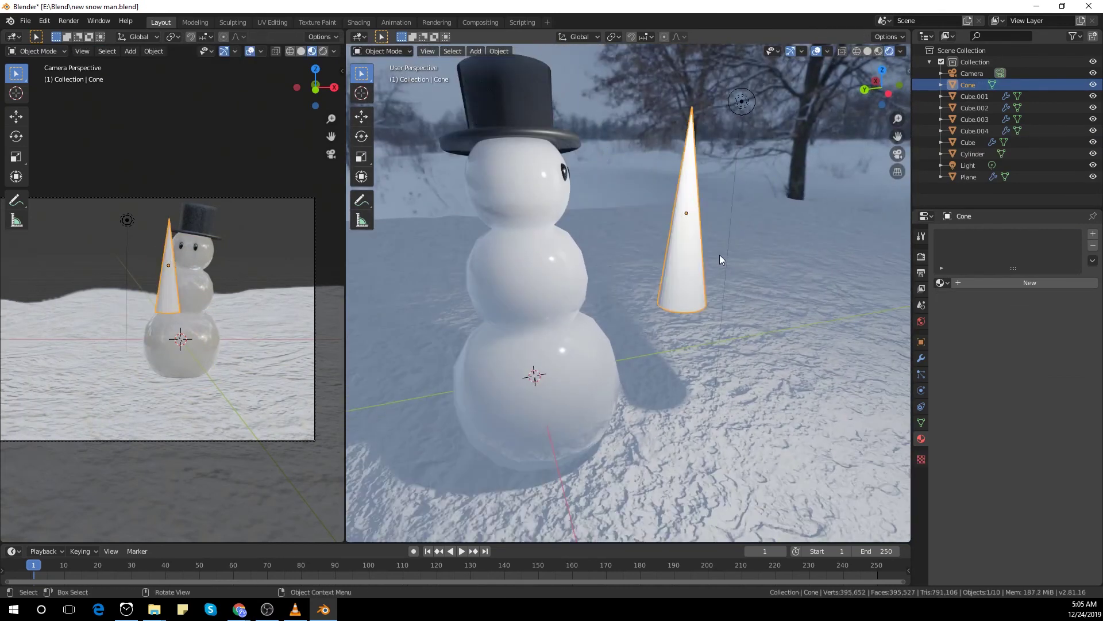
Rotate the cone 90° so it points forward and give it a new material with an orange base color
{"action": "type", "text": "90"}
{"action": "key", "text": "Return"}
{"action": "left_click", "coordinate": [1029, 282]}
{"action": "left_click", "coordinate": [1052, 504]}
{"action": "left_click", "coordinate": [1010, 413]}
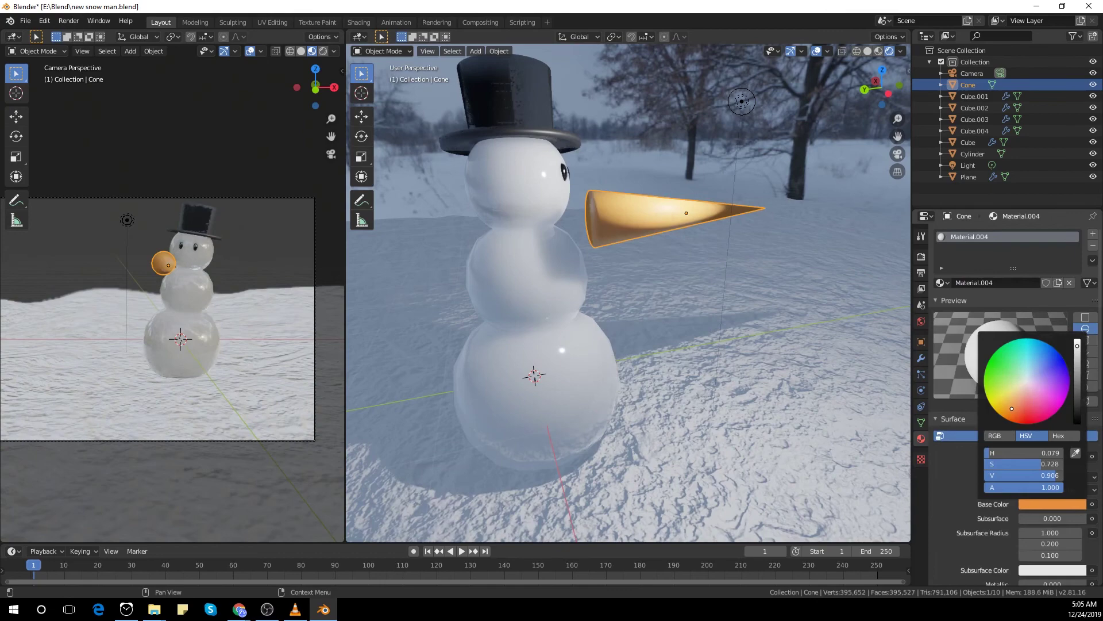
In front view, scale the cone down to 0.357 and shift it along Y in line with the snowman's head
{"action": "middle_click_drag", "start_coordinate": [805, 322], "coordinate": [677, 252]}
{"action": "key", "text": "KP_1"}
{"action": "key", "text": "s"}
{"action": "left_click", "coordinate": [629, 282]}
{"action": "scroll", "coordinate": [630, 278], "scroll_direction": "up", "scroll_amount": 3}
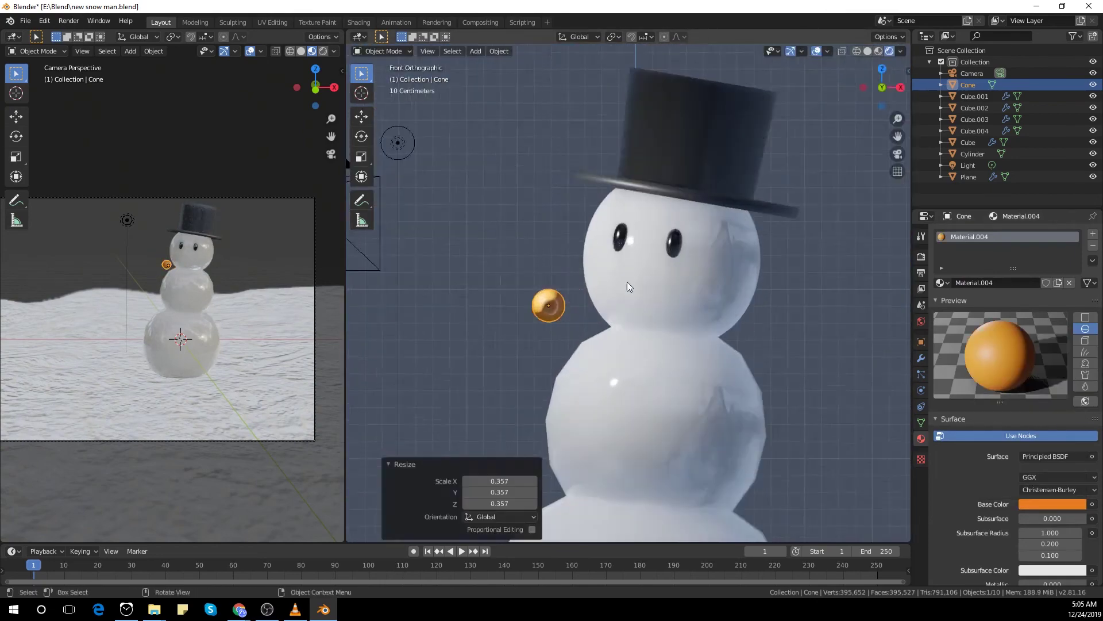
{"action": "middle_click_drag", "start_coordinate": [626, 282], "coordinate": [816, 342]}
{"action": "key", "text": "g"}
{"action": "right_click", "coordinate": [725, 357]}
{"action": "key", "text": "g"}
{"action": "key", "text": "y"}
{"action": "left_click", "coordinate": [718, 339]}
Center the carrot nose on the face by moving it 0.552 m in X and 0.217 m in Z, then seat it along Y
{"action": "middle_click_drag", "start_coordinate": [741, 333], "coordinate": [804, 336]}
{"action": "key", "text": "KP_1"}
{"action": "key", "text": "g"}
{"action": "left_click", "coordinate": [692, 301]}
{"action": "key", "text": "g"}
{"action": "key", "text": "y"}
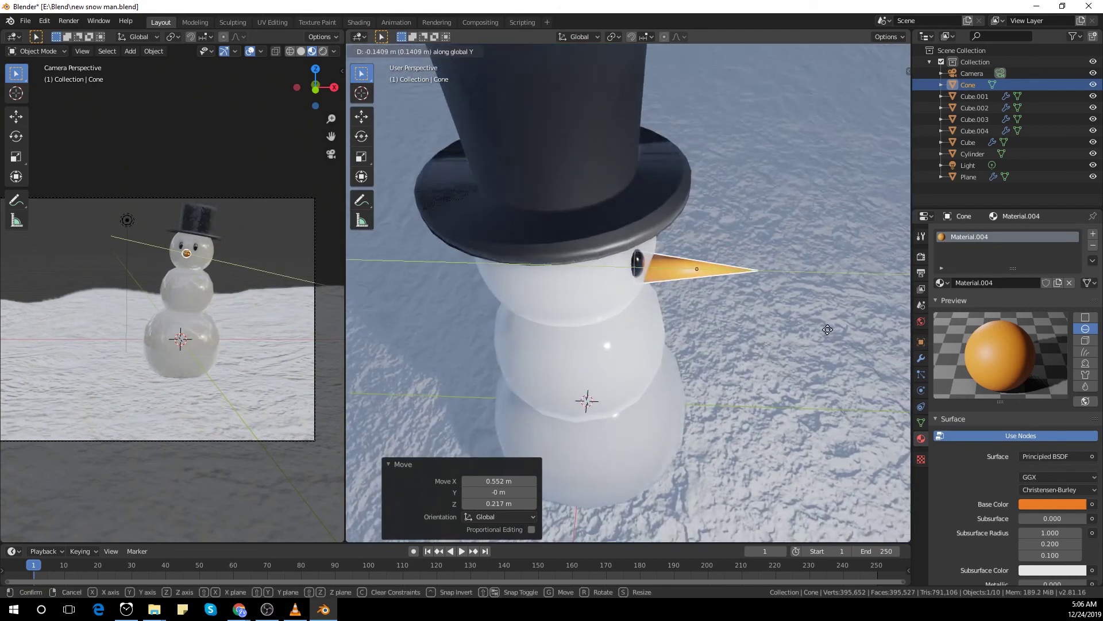
{"action": "left_click", "coordinate": [828, 330]}
Rotate the carrot nose -15.4° about Z so that it points to one side of the face
{"action": "key", "text": "g"}
{"action": "key", "text": "x"}
{"action": "right_click", "coordinate": [809, 351]}
{"action": "key", "text": "r"}
{"action": "key", "text": "z"}
{"action": "left_click", "coordinate": [779, 361]}
{"action": "key", "text": "KP_1"}
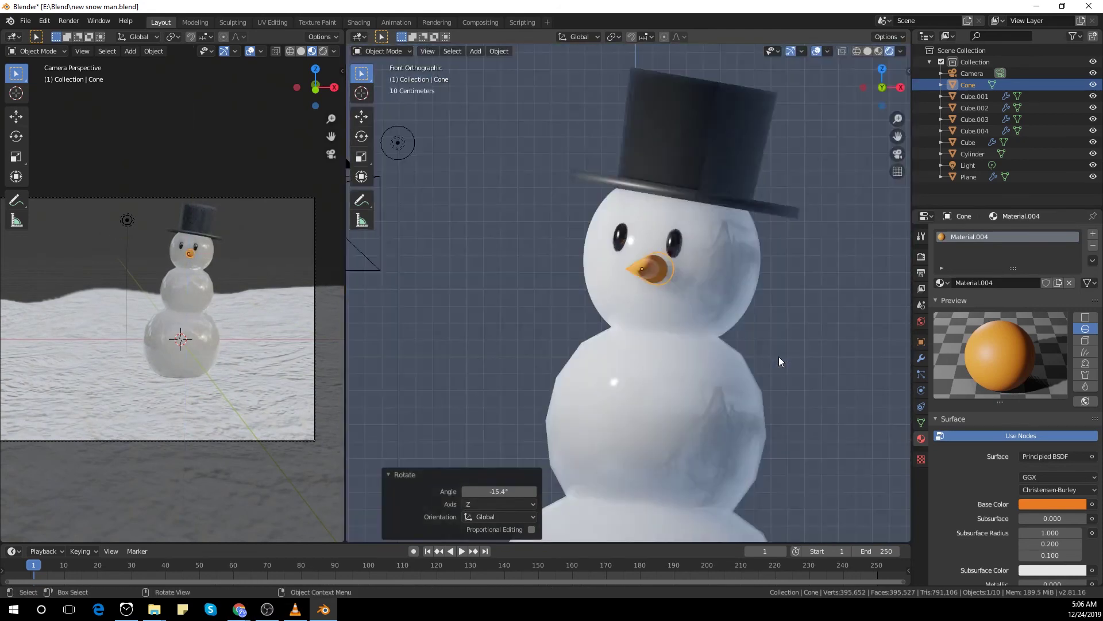
Move the carrot nose -0.126 m along X and turn it a further -8.7° about Z
{"action": "key", "text": "g"}
{"action": "key", "text": "x"}
{"action": "left_click", "coordinate": [719, 340]}
{"action": "middle_click_drag", "start_coordinate": [718, 339], "coordinate": [688, 333]}
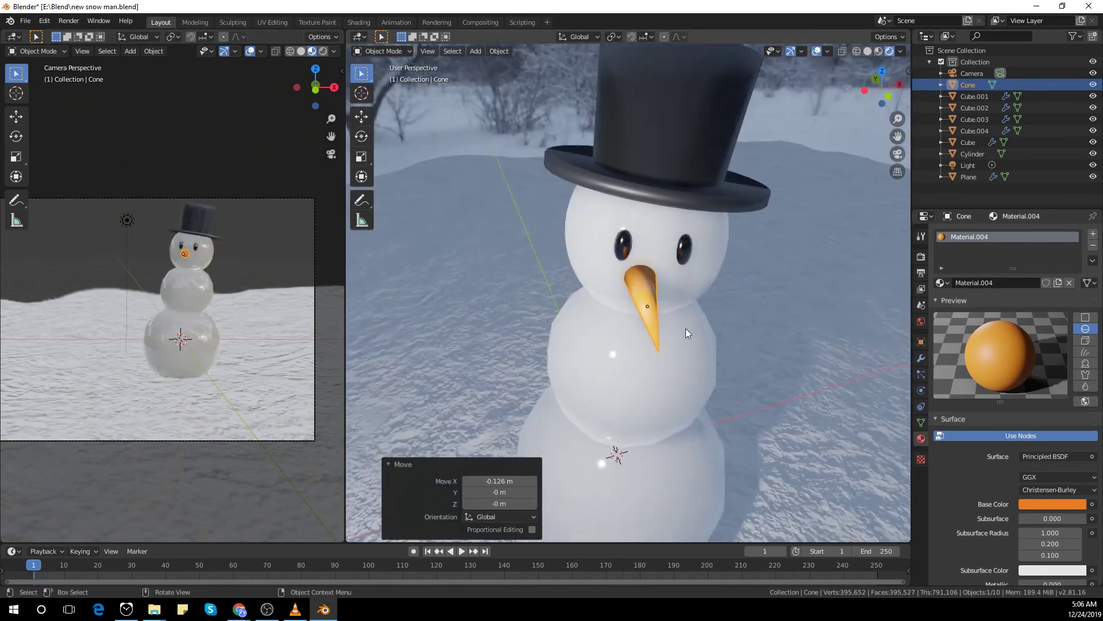
{"action": "left_click", "coordinate": [771, 320]}
{"action": "middle_click_drag", "start_coordinate": [772, 319], "coordinate": [249, 238]}
{"action": "scroll", "coordinate": [237, 208], "scroll_direction": "down", "scroll_amount": 2}
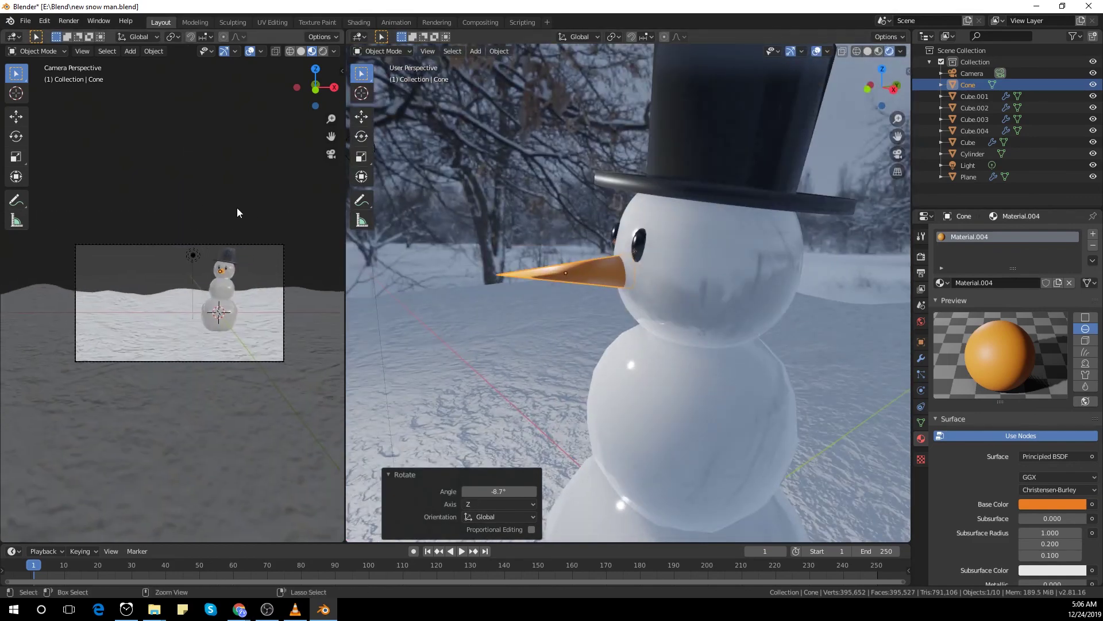
Render the image to examine the snowman with its carrot nose, then close the render window
{"action": "key", "text": "F12"}
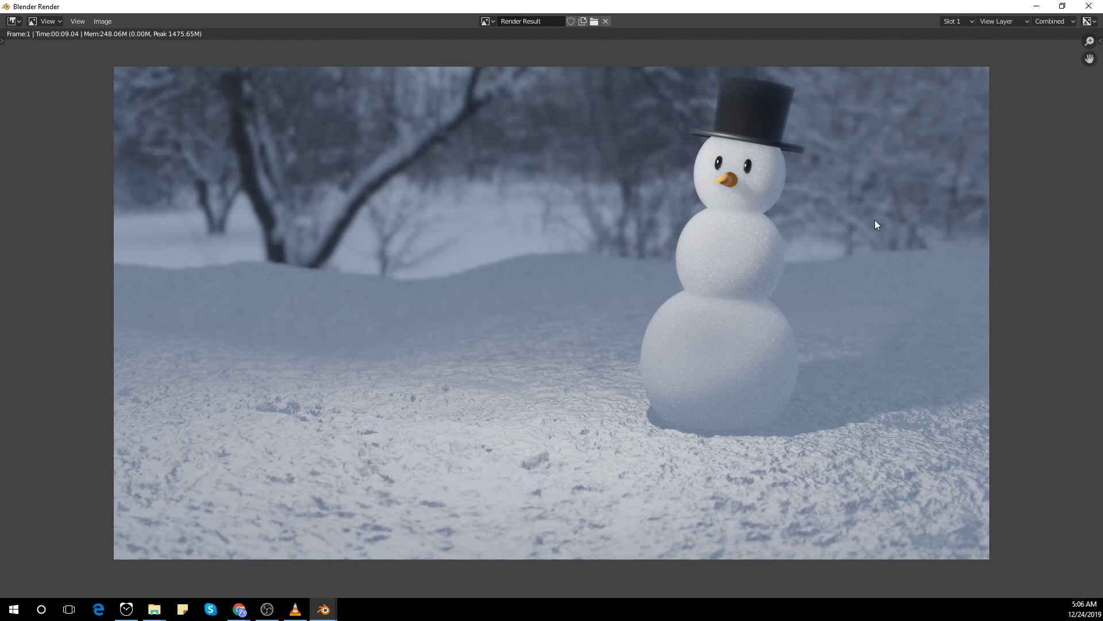
{"action": "scroll", "coordinate": [757, 239], "scroll_direction": "up", "scroll_amount": 1}
{"action": "scroll", "coordinate": [882, 170], "scroll_direction": "down", "scroll_amount": 1}
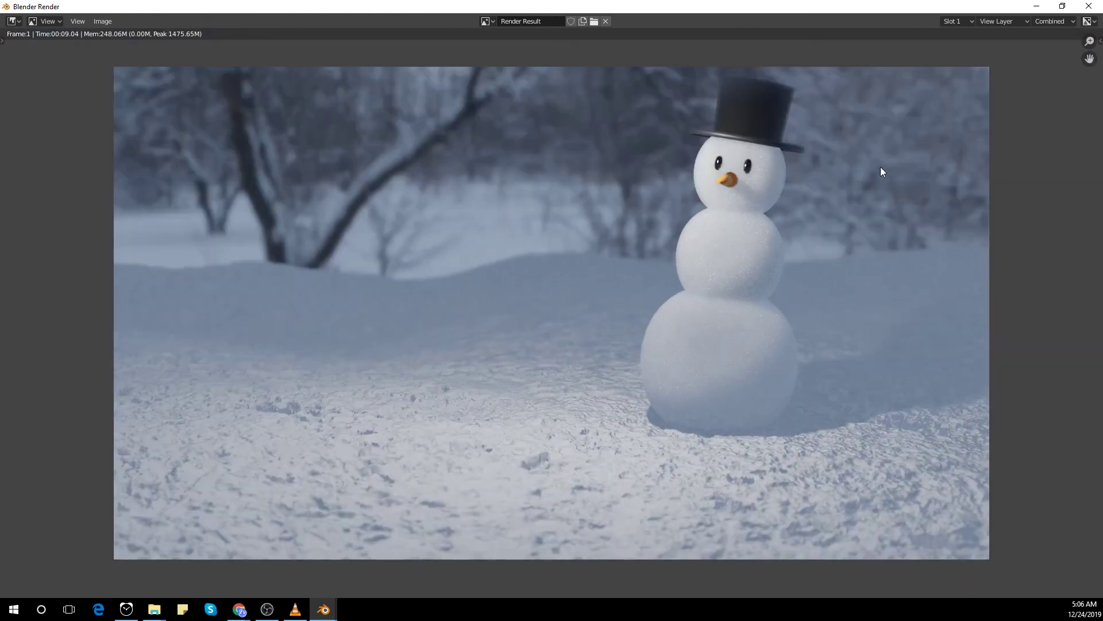
{"action": "left_click", "coordinate": [1089, 6]}
Edit the hat's mesh, adding supporting edge loops around the crown and extruding its top face
{"action": "scroll", "coordinate": [681, 226], "scroll_direction": "down", "scroll_amount": 3}
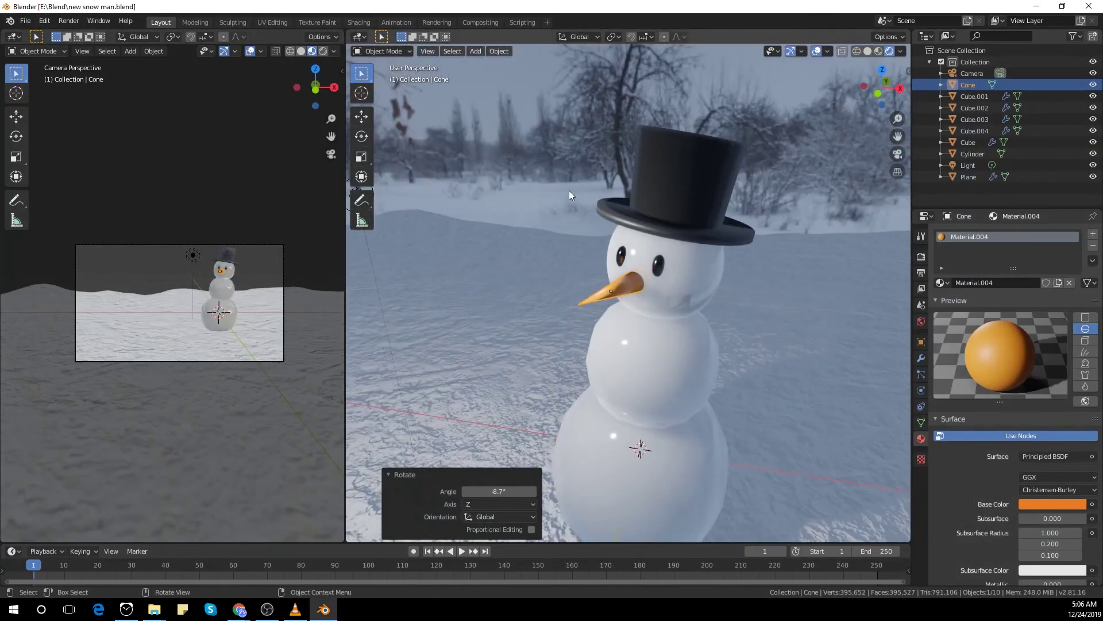
{"action": "left_click", "coordinate": [685, 175]}
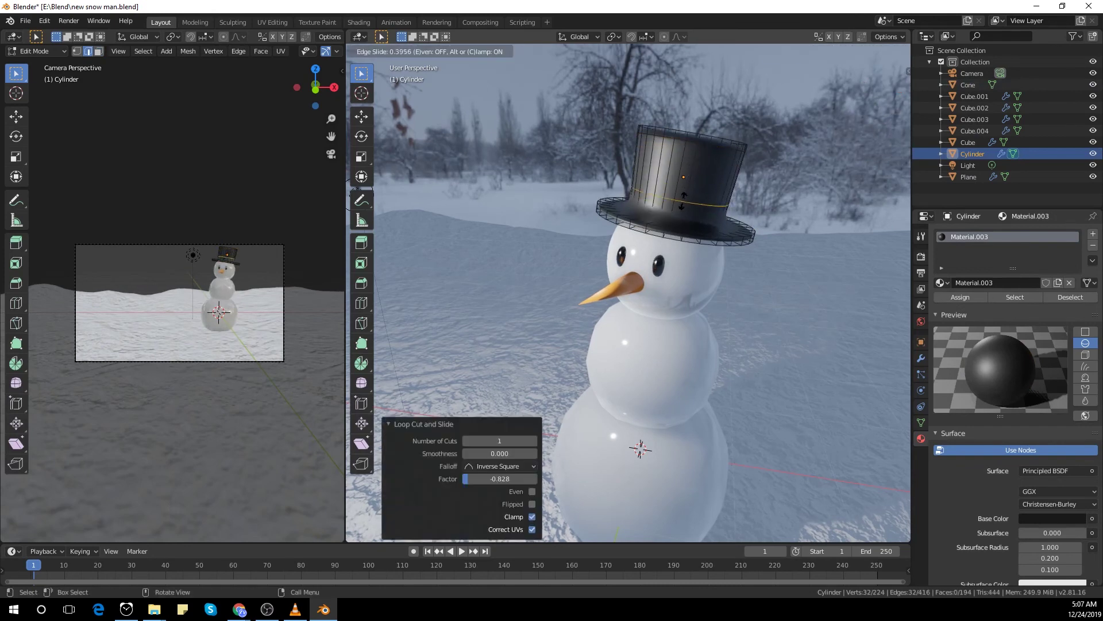
{"action": "middle_click_drag", "start_coordinate": [678, 195], "coordinate": [597, 231]}
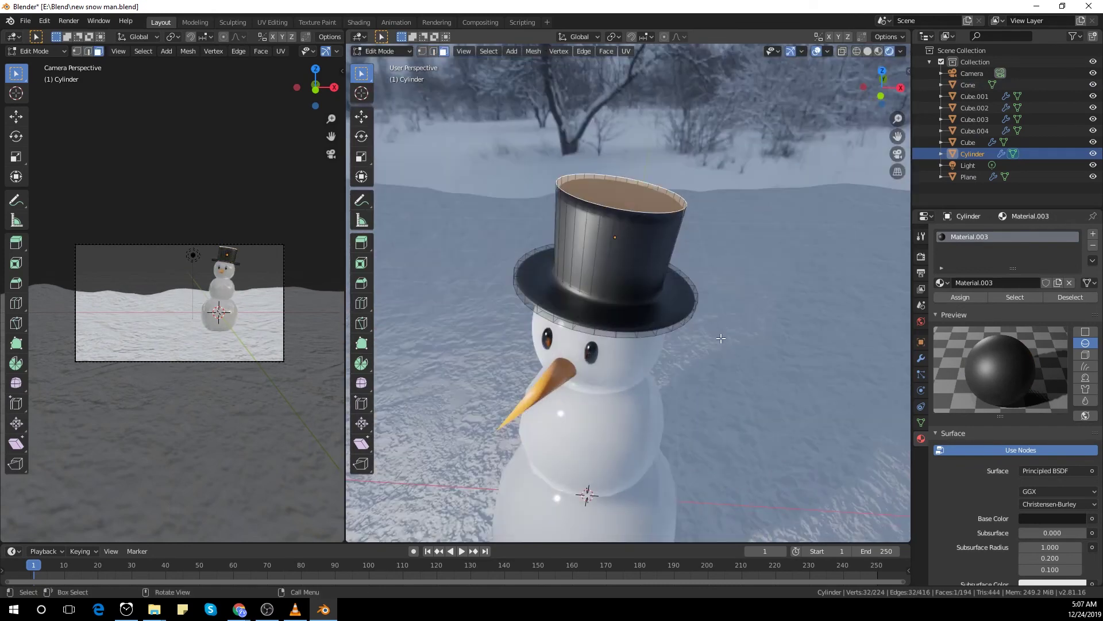
{"action": "key", "text": "e"}
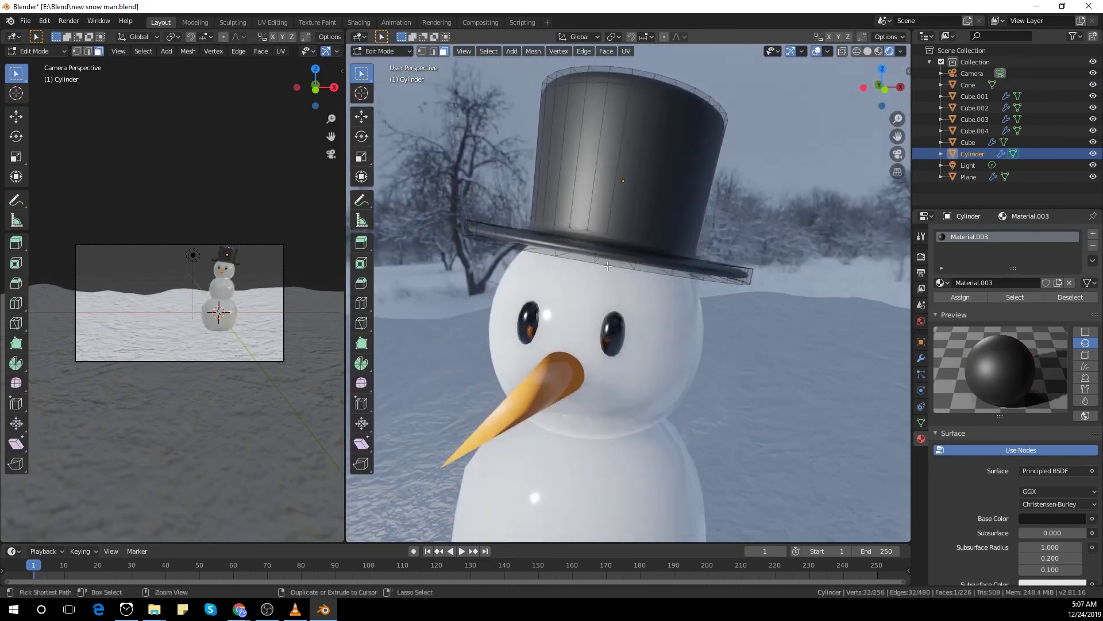
Add further supporting loop cuts around the hat's brim area and return to Object Mode in the camera view
{"action": "key", "text": "ctrl+r"}
{"action": "double_click", "coordinate": [607, 266]}
{"action": "key", "text": "ctrl+r"}
{"action": "left_click", "coordinate": [556, 242]}
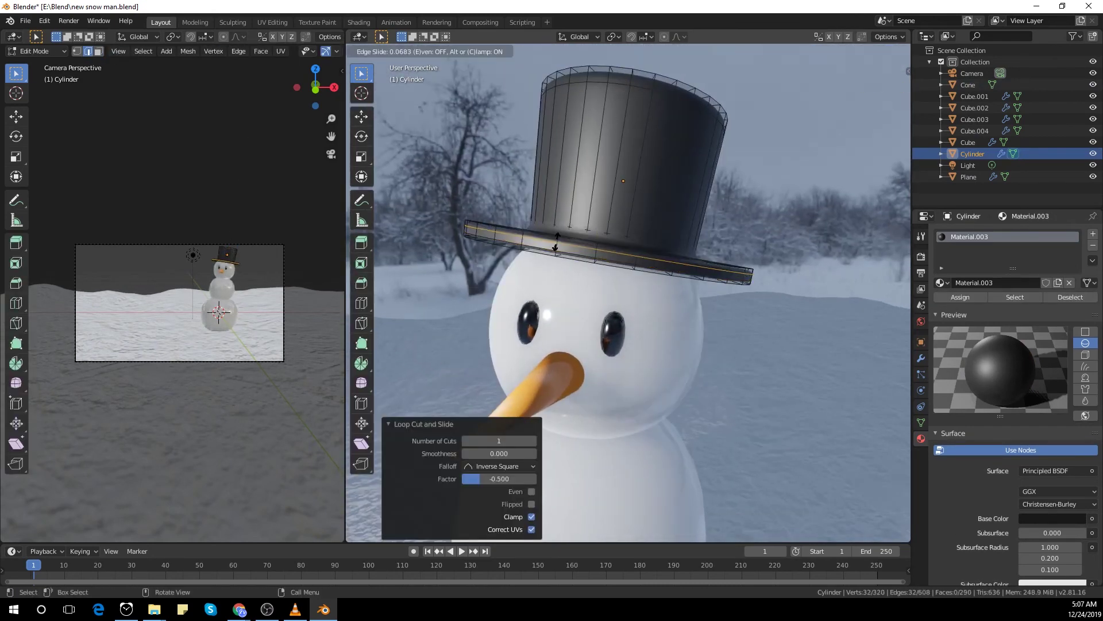
{"action": "key", "text": "Tab"}
{"action": "middle_click_drag", "start_coordinate": [556, 242], "coordinate": [544, 327]}
{"action": "key", "text": "Tab"}
{"action": "key", "text": "ctrl+r"}
{"action": "left_click", "coordinate": [585, 318]}
{"action": "left_click", "coordinate": [582, 342]}
{"action": "key", "text": "Tab"}
{"action": "key", "text": "KP_0"}
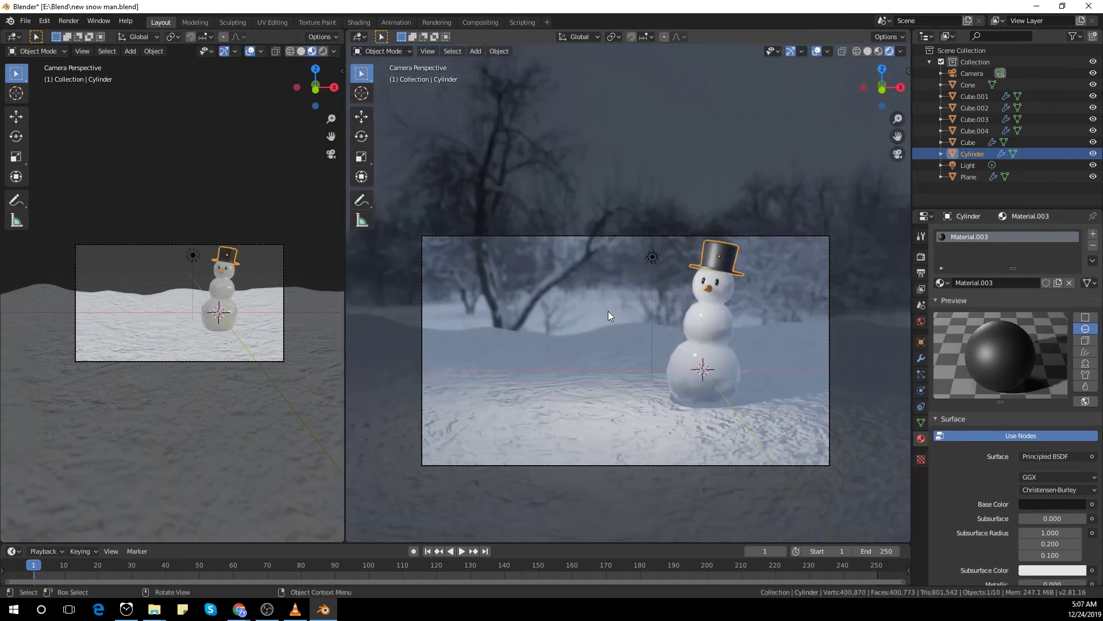
Set the head's Subdivision modifier to 5 for both render and viewport, and save the file
{"action": "middle_click_drag", "start_coordinate": [608, 312], "coordinate": [816, 290], "text": "ctrl"}
{"action": "middle_click_drag", "start_coordinate": [816, 290], "coordinate": [635, 252], "text": "shift"}
{"action": "left_click", "coordinate": [637, 253]}
{"action": "left_click", "coordinate": [921, 358]}
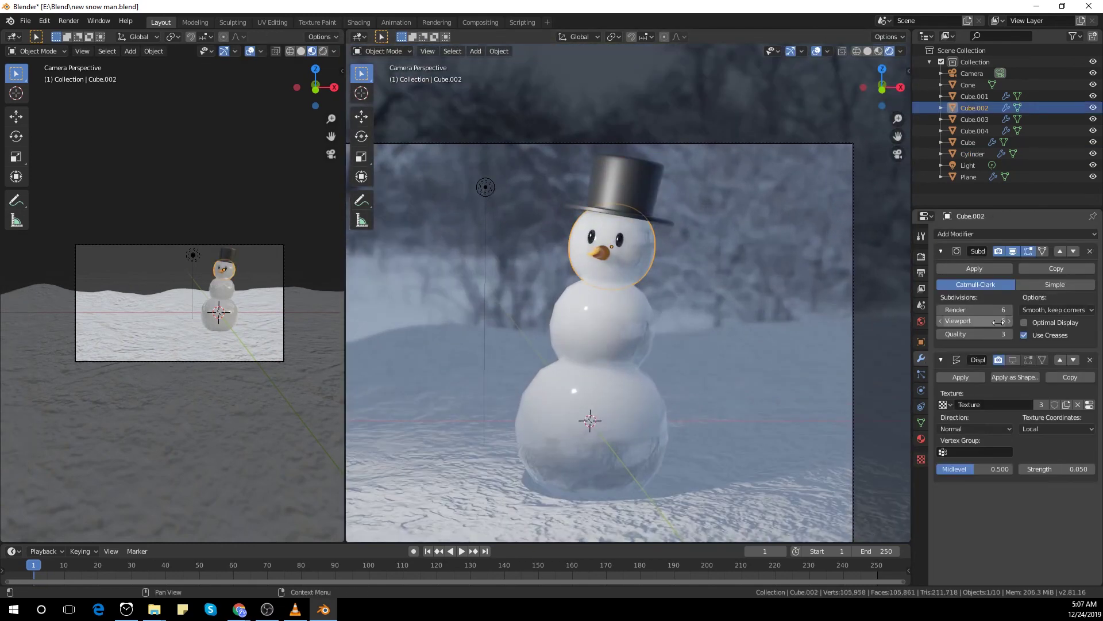
{"action": "scroll", "coordinate": [641, 316], "scroll_direction": "down", "scroll_amount": 5}
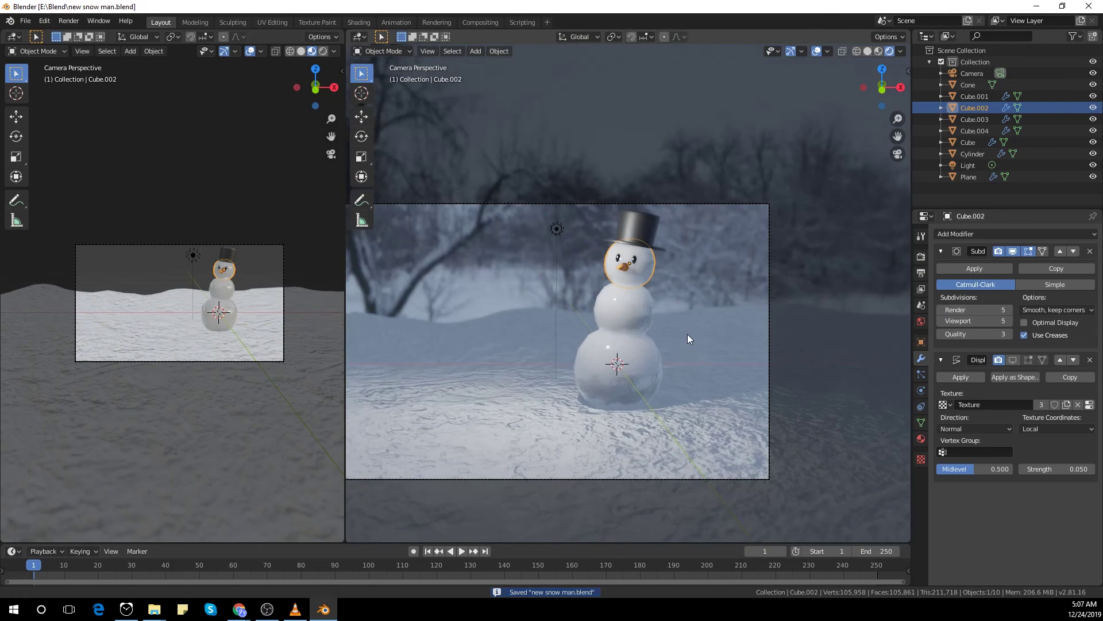
Reframe the shot by moving the camera -0.173 m in X, 0.0303 m in Y and 0.211 m in Z
{"action": "left_click", "coordinate": [623, 190]}
{"action": "key", "text": "g"}
{"action": "left_click", "coordinate": [505, 47]}
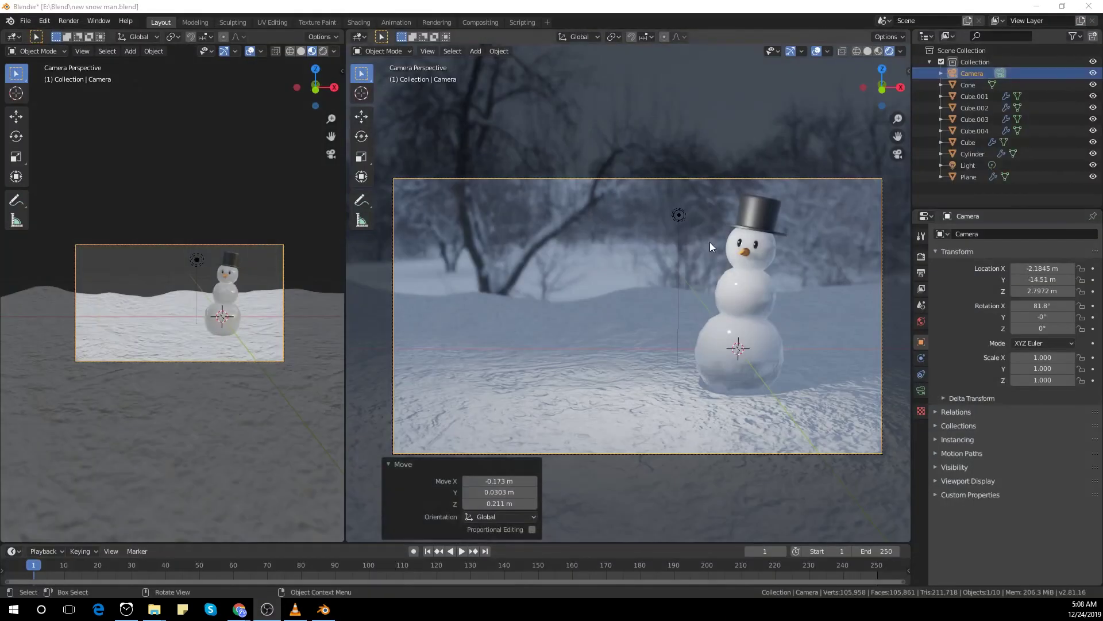
Tint the point light pale lavender, move it -0.498 m in X, 0.0323 m in Y and 0.225 m in Z, and save
{"action": "left_click", "coordinate": [1048, 297]}
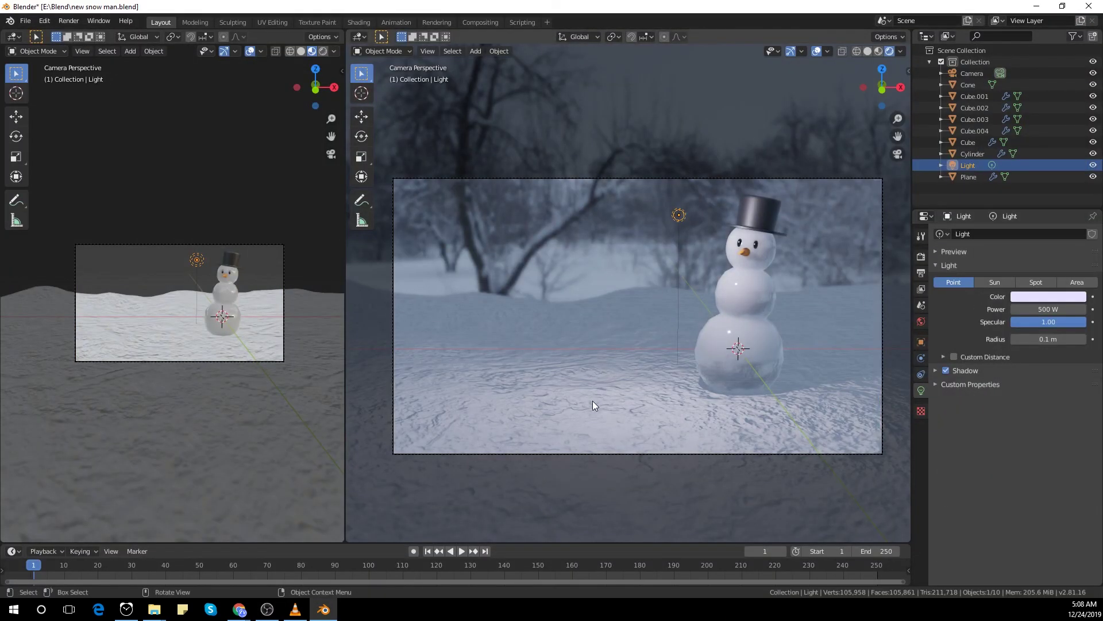
{"action": "key", "text": "g"}
{"action": "left_click", "coordinate": [674, 249]}
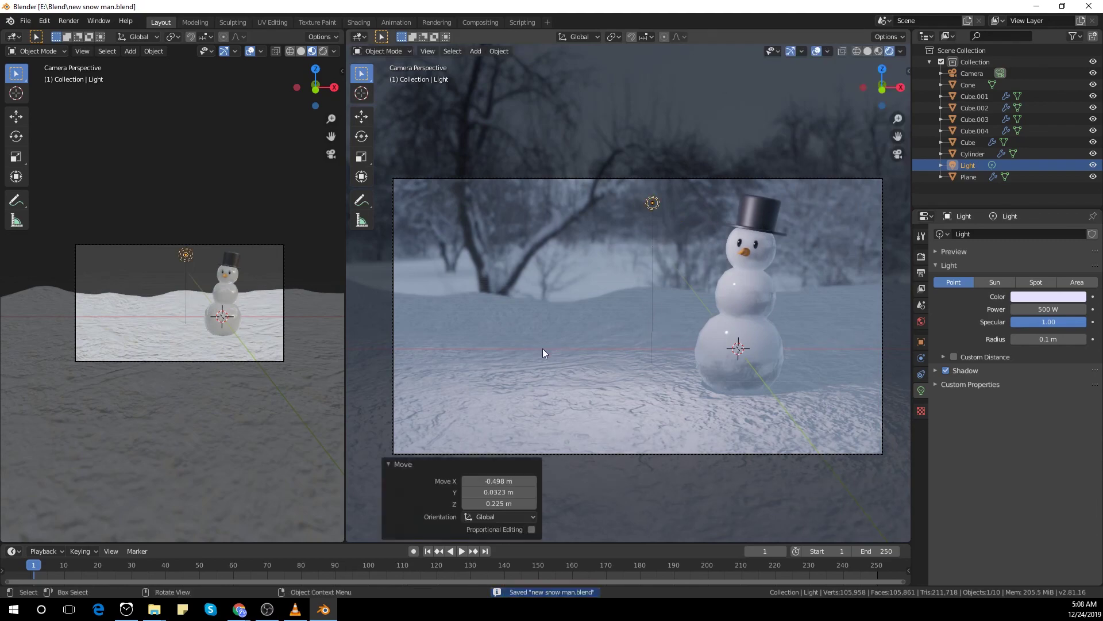
Render the reframed scene and examine the whole resulting image
{"action": "key", "text": "F12"}
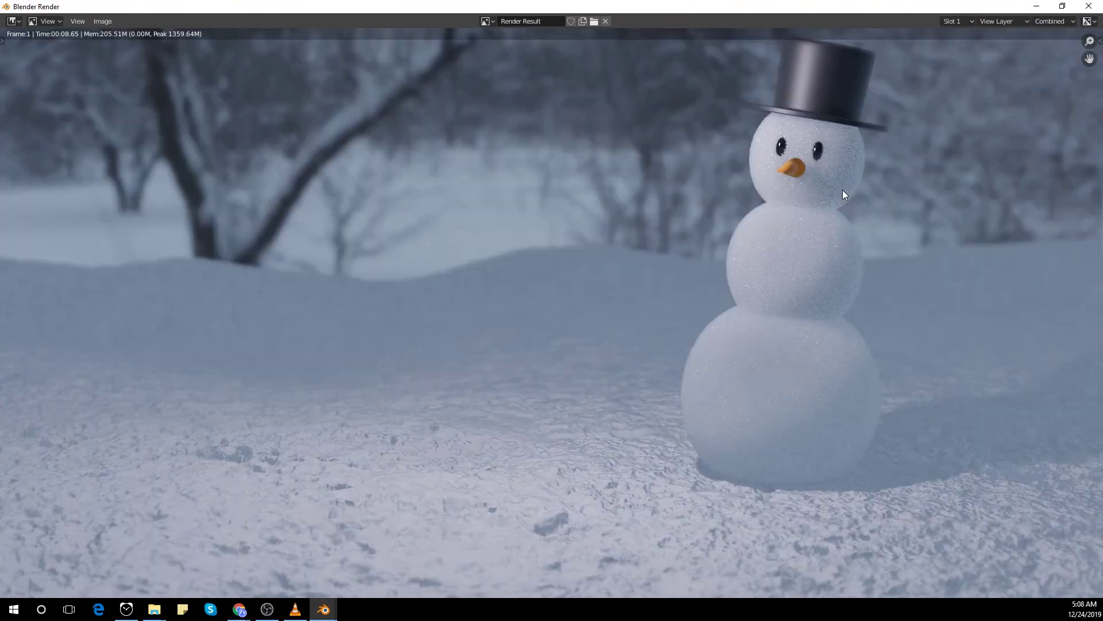
{"action": "scroll", "coordinate": [822, 193], "scroll_direction": "down", "scroll_amount": 2}
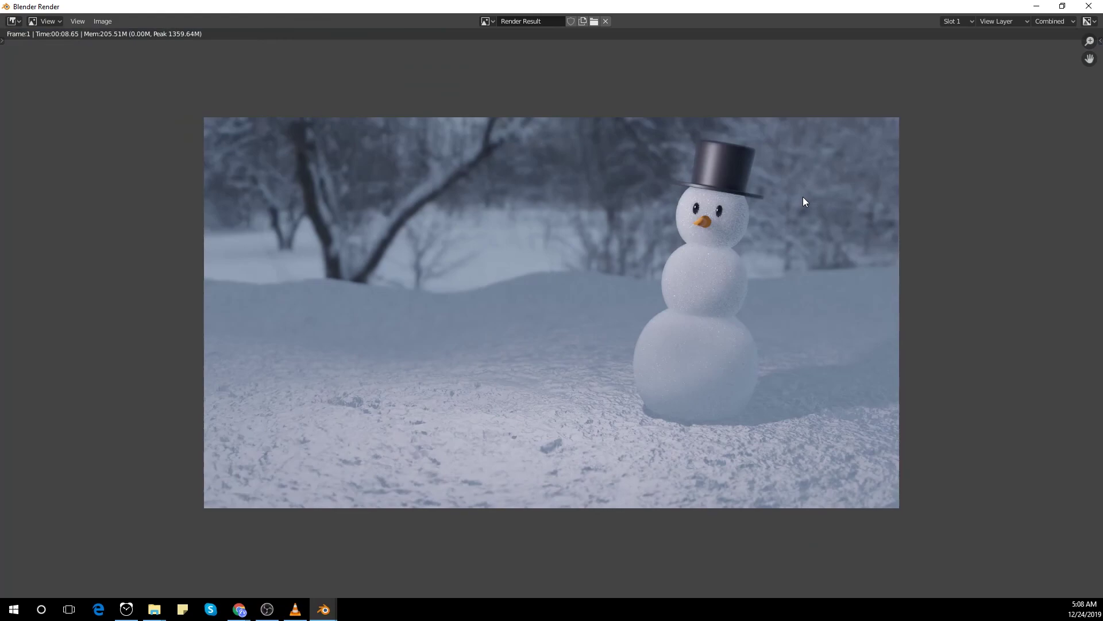